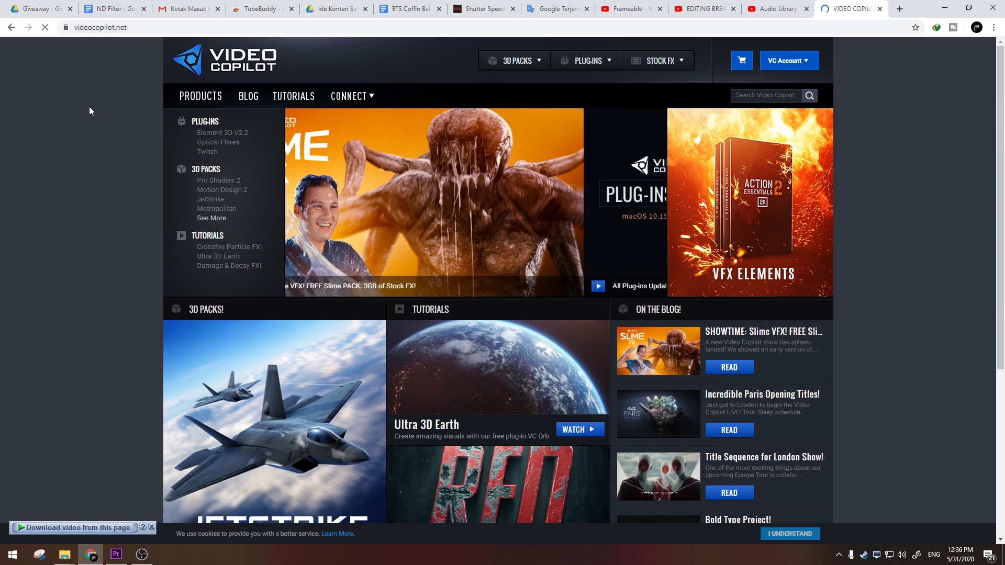
# Open Video Copilot's Instagram profile from the website's Connect links in a new browser tab and switch to it
pyautogui.scroll(-1, 82, 184)
pyautogui.scroll(1, 82, 180)
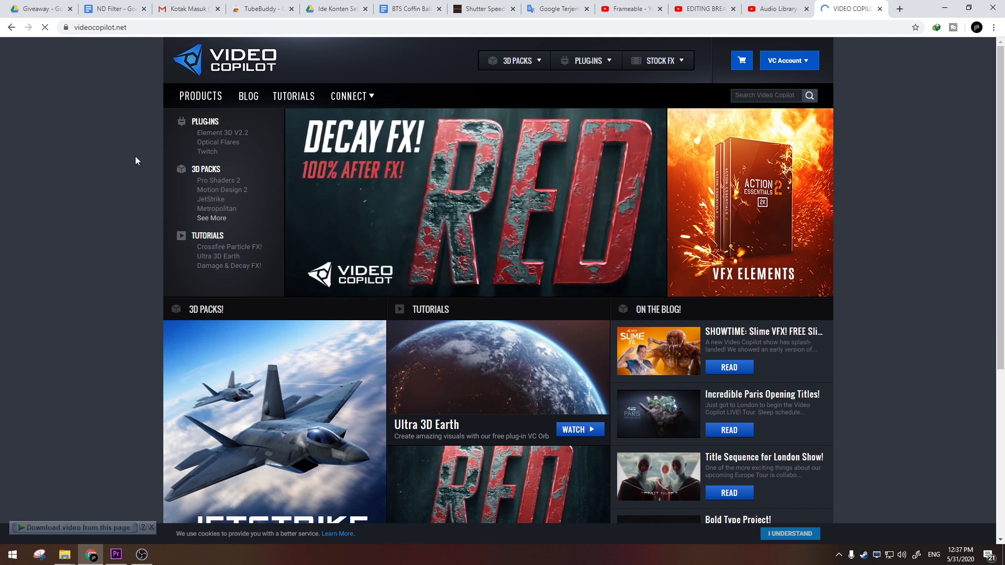
pyautogui.click(164, 27)
pyautogui.click(164, 28)
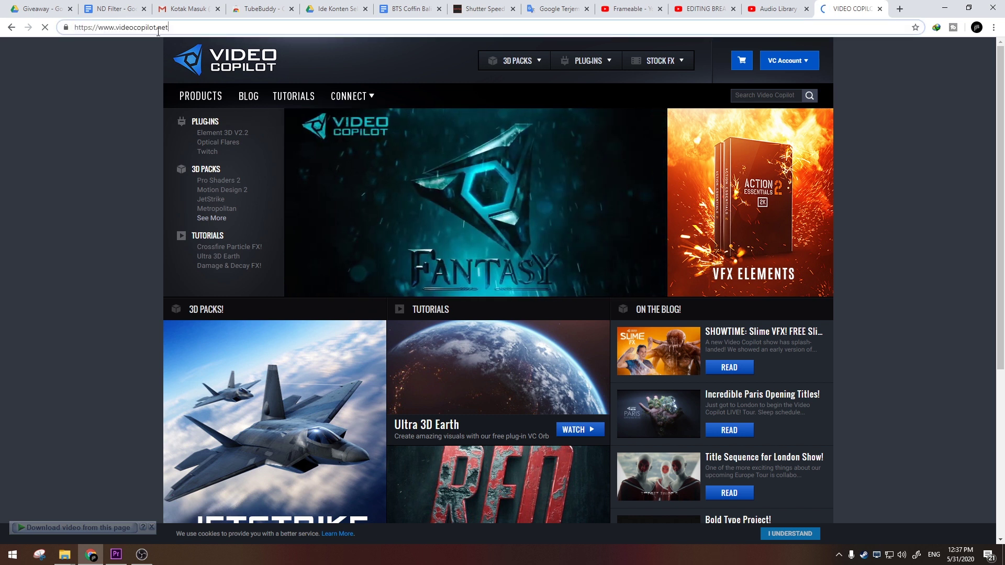
pyautogui.middleClick(350, 96)
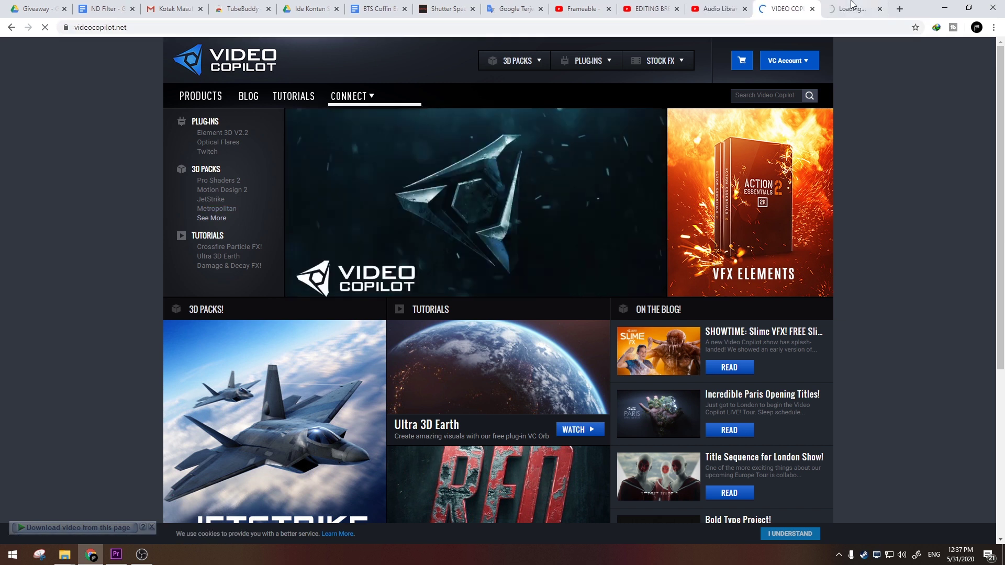
pyautogui.click(853, 7)
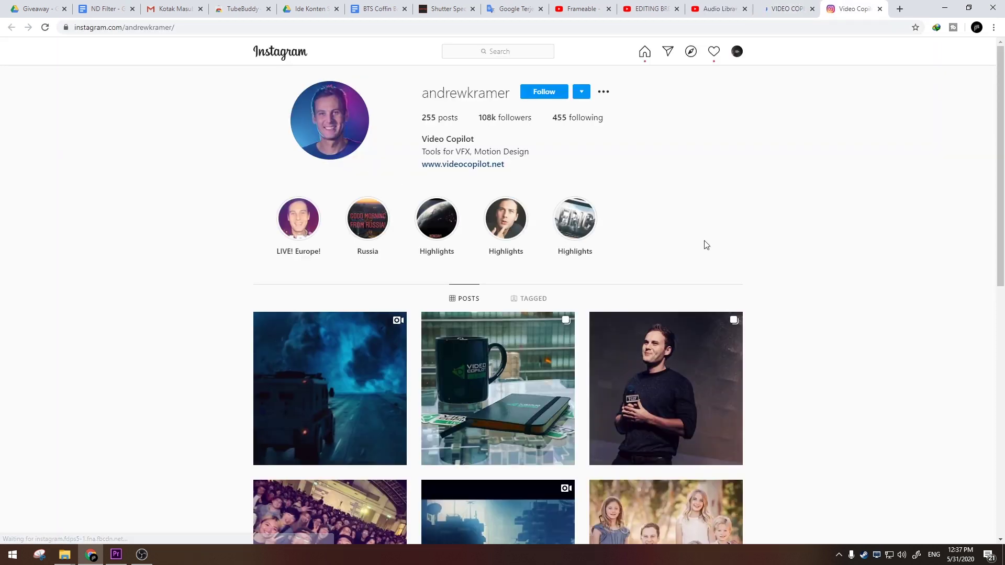
# Browse the VFX and motion design posts on Video Copilot's Instagram profile
pyautogui.scroll(-14, 844, 211)
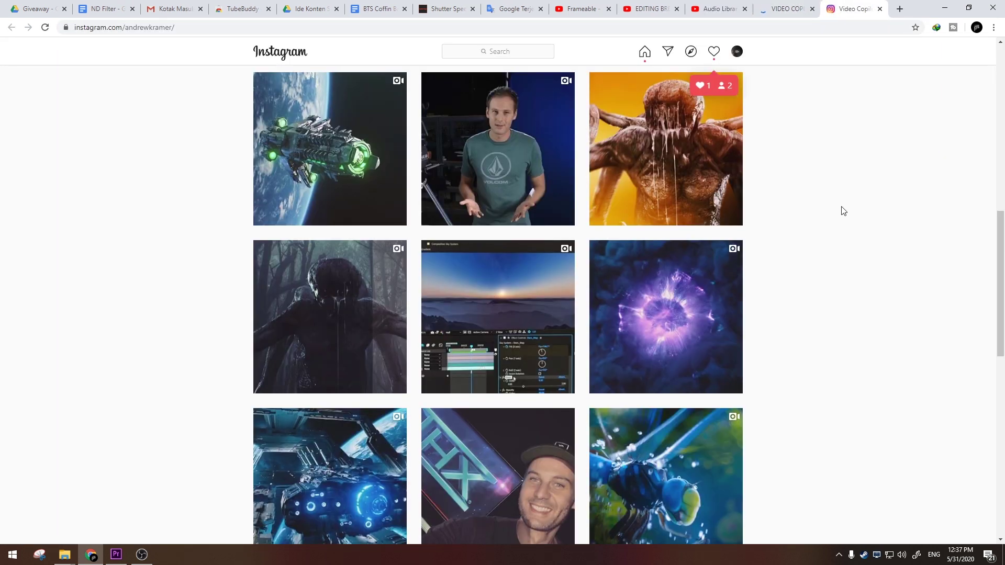
pyautogui.scroll(-5, 843, 211)
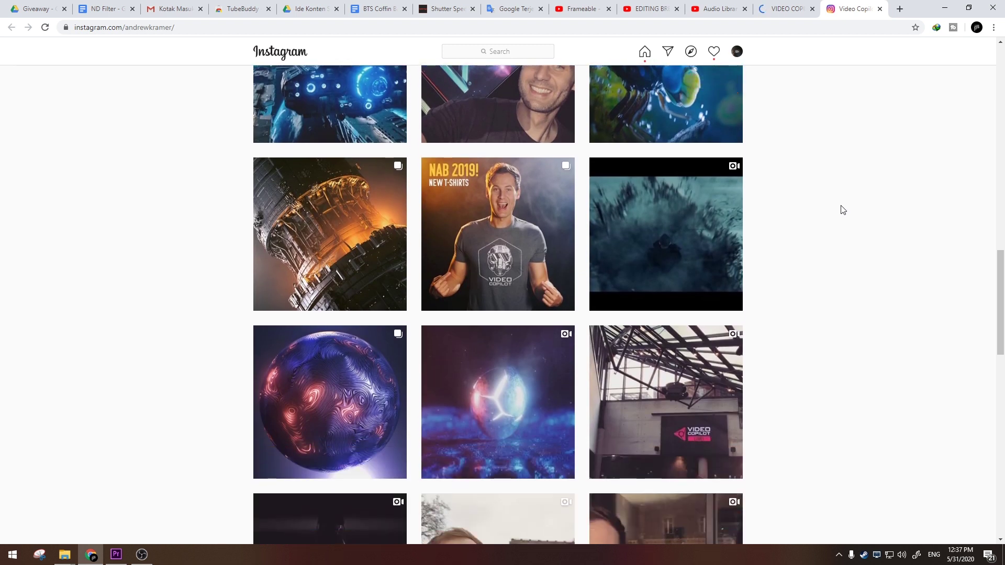
pyautogui.scroll(2, 844, 205)
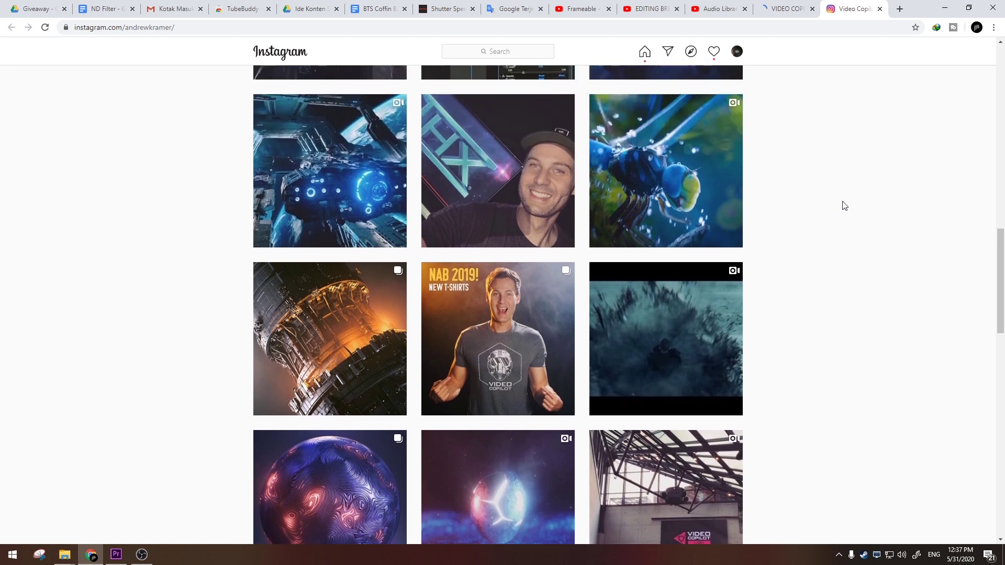
pyautogui.scroll(-4, 844, 205)
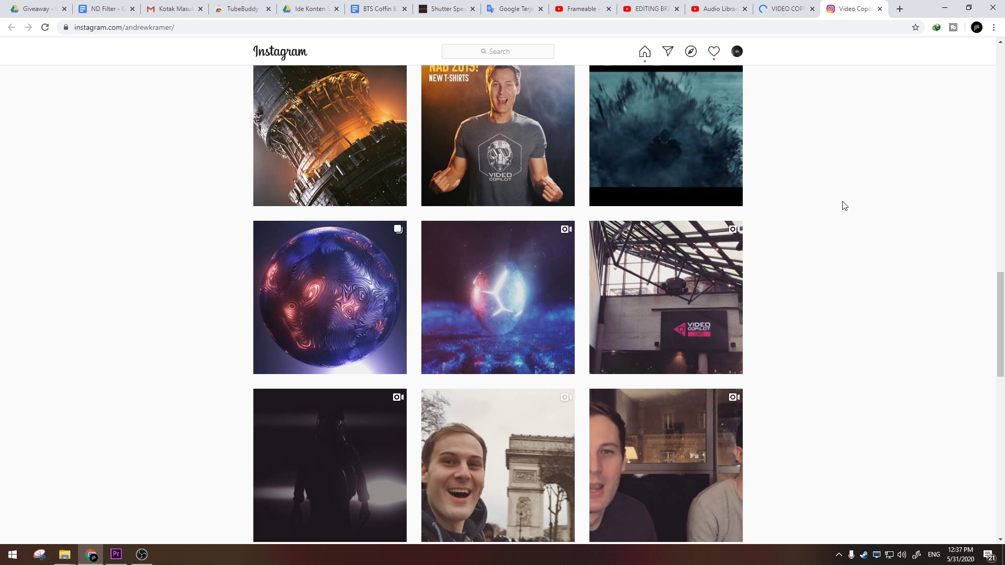
pyautogui.scroll(-11, 845, 206)
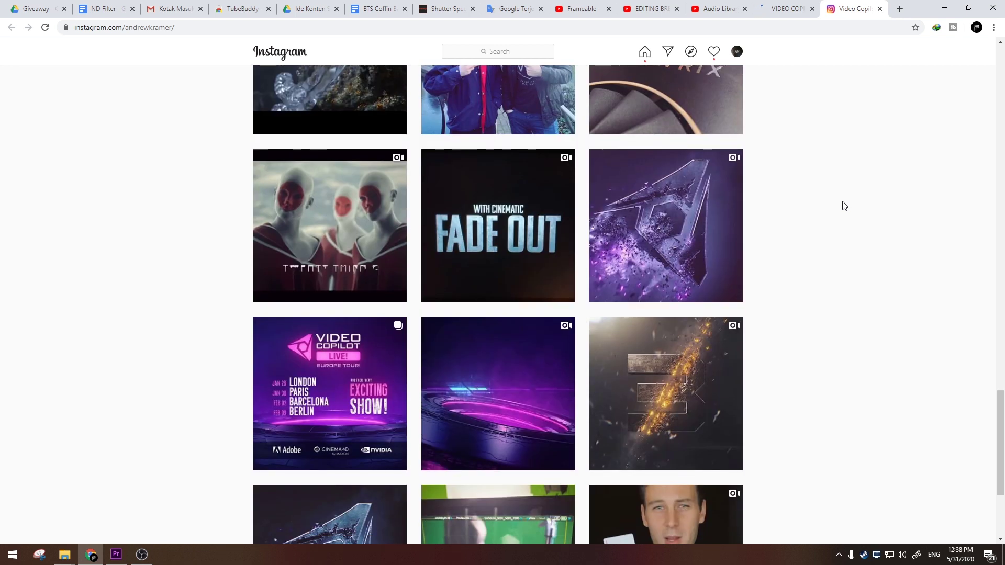
pyautogui.scroll(-3, 845, 205)
# Return to the Video Copilot website and look over its homepage sections for products, tutorials and blog posts
pyautogui.click(785, 8)
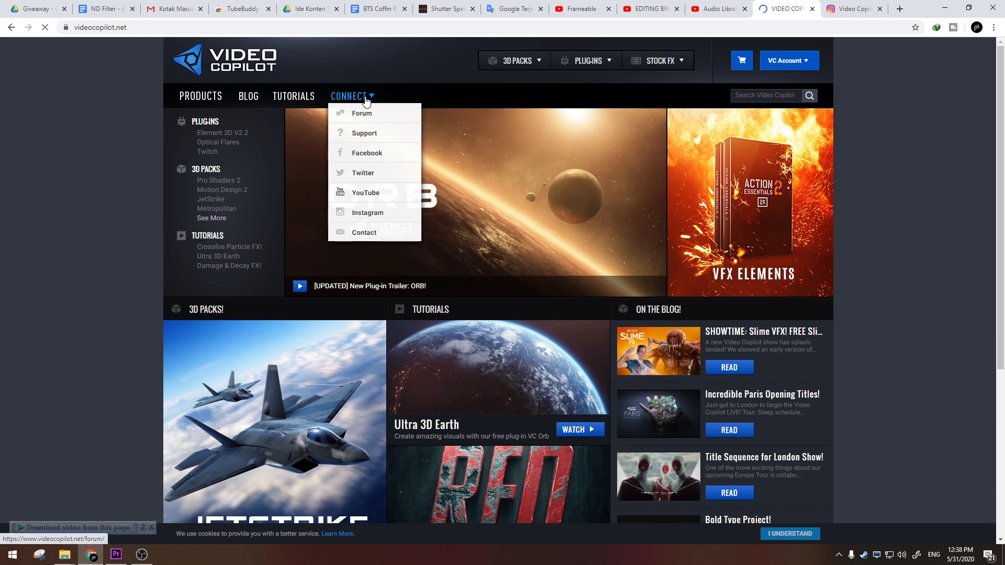
pyautogui.rightClick(209, 97)
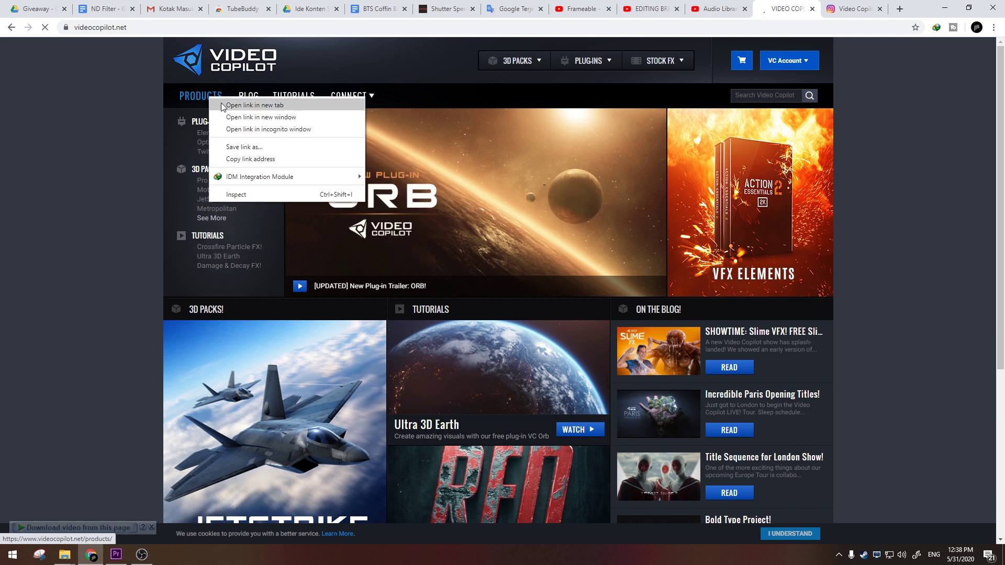
pyautogui.click(778, 6)
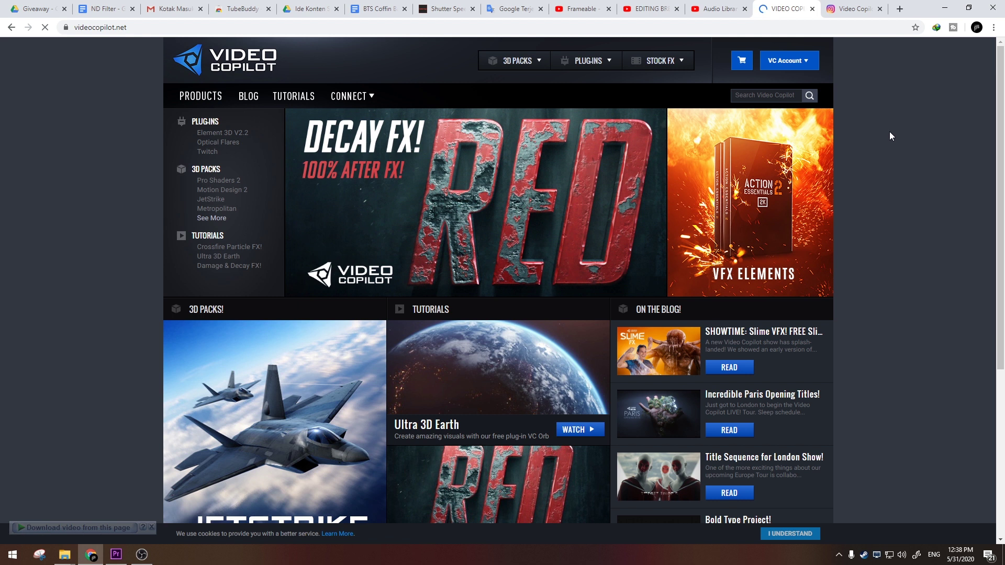
pyautogui.scroll(-1, 896, 162)
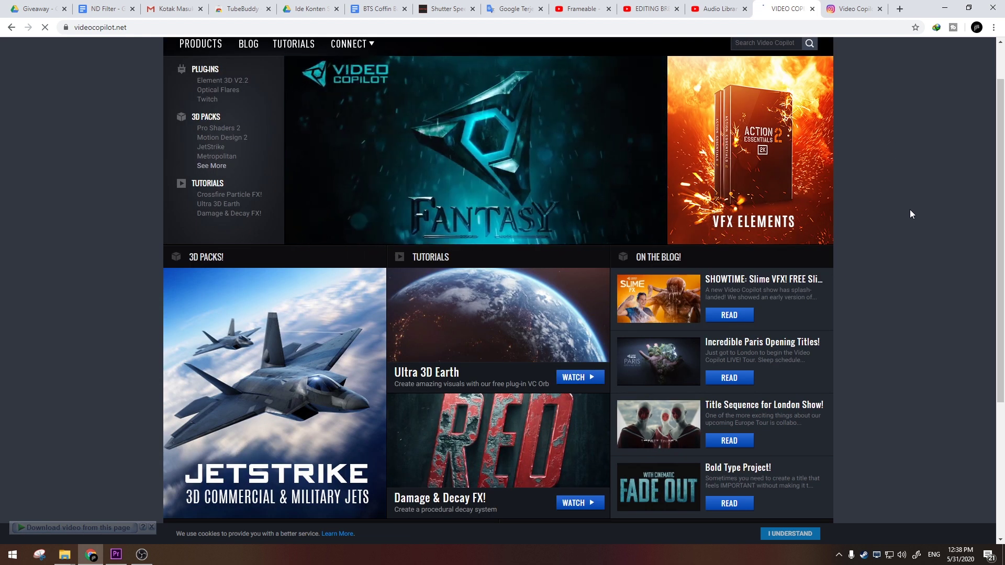
pyautogui.scroll(1, 910, 214)
pyautogui.scroll(-1, 911, 214)
pyautogui.scroll(1, 910, 214)
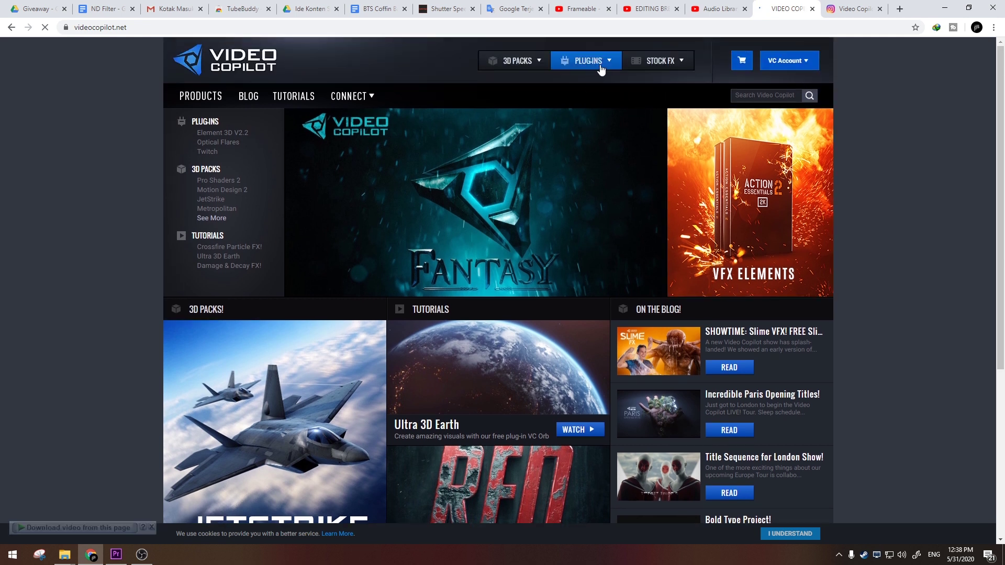
pyautogui.scroll(-2, 912, 182)
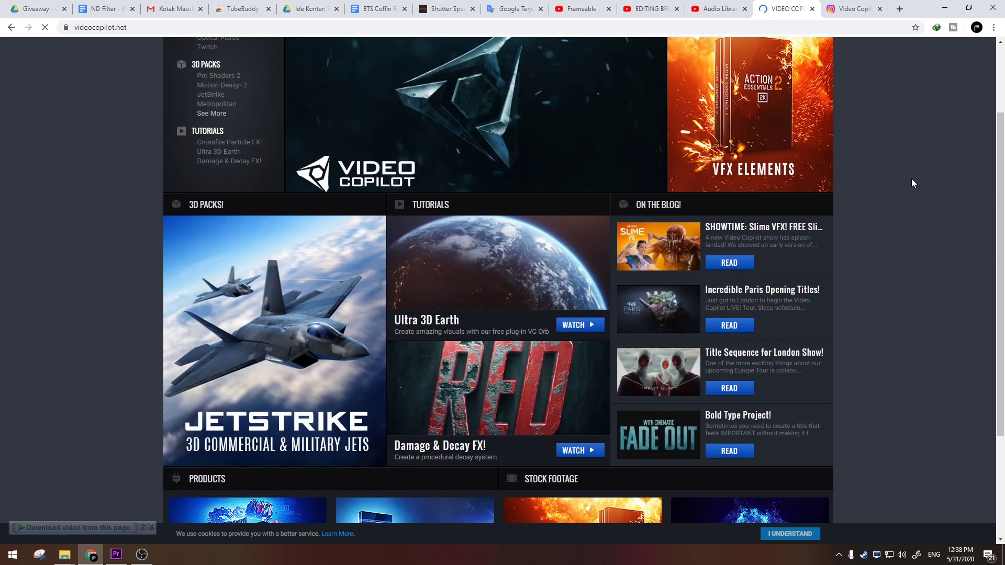
pyautogui.scroll(2, 912, 180)
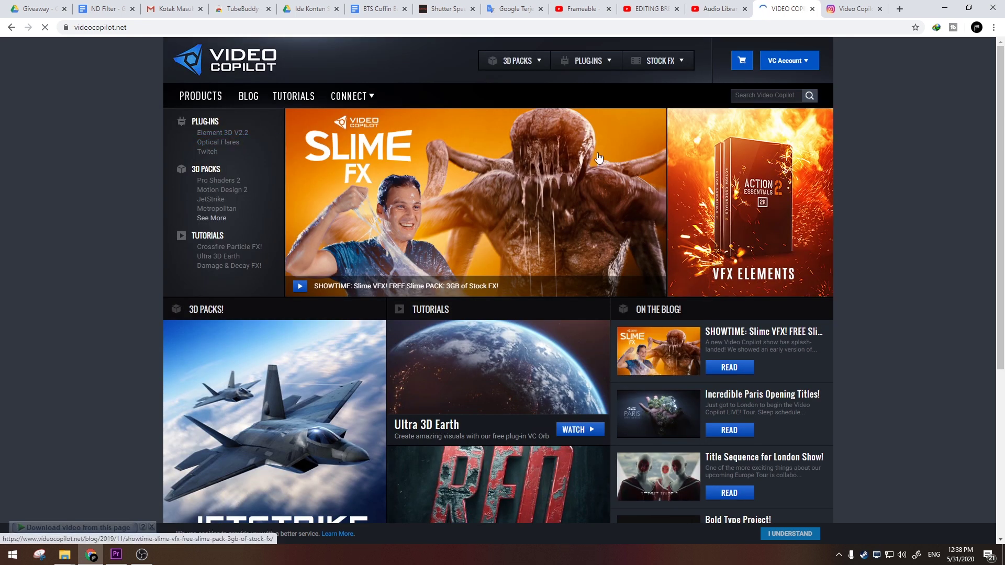
# Open the Element 3D V2.2 plug-in page and examine its top features, 3D object support and bundles
pyautogui.click(216, 133)
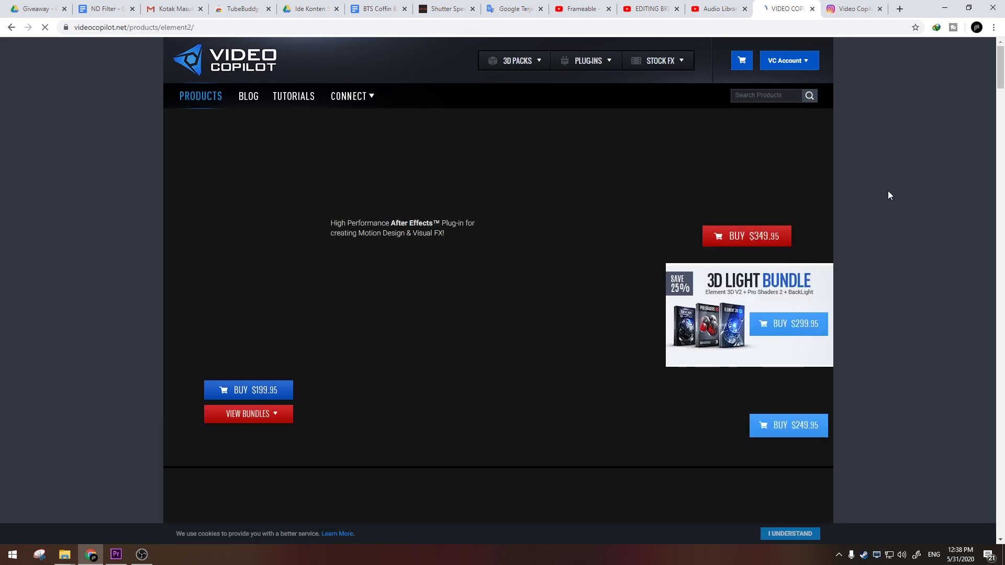
pyautogui.scroll(-3, 888, 192)
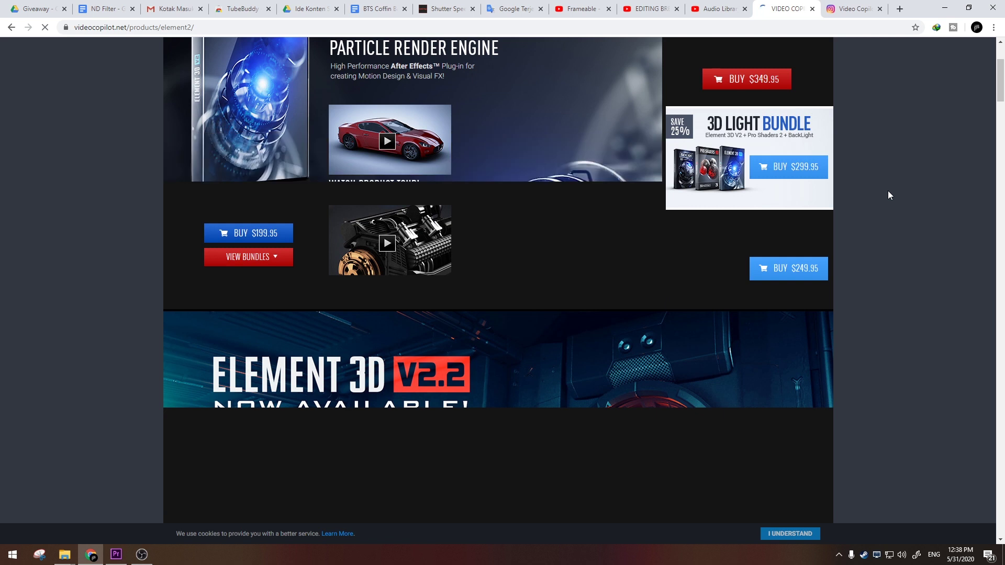
pyautogui.scroll(-3, 888, 195)
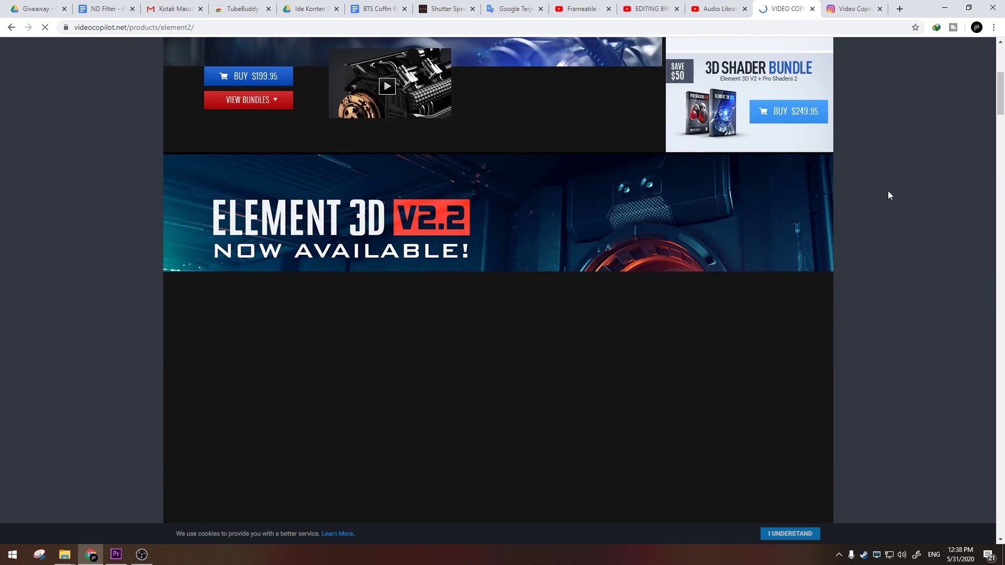
pyautogui.scroll(-1, 888, 190)
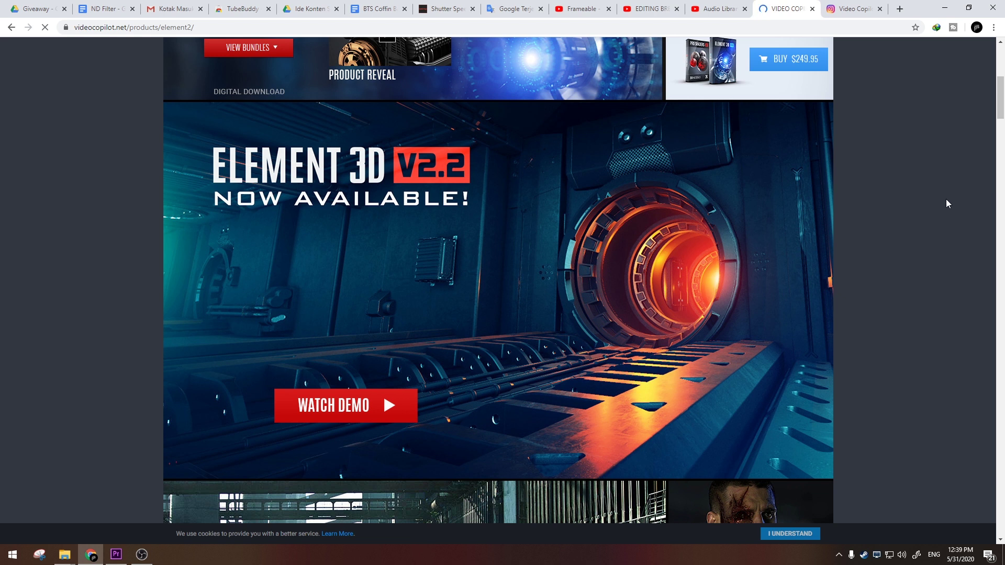
pyautogui.scroll(-9, 975, 185)
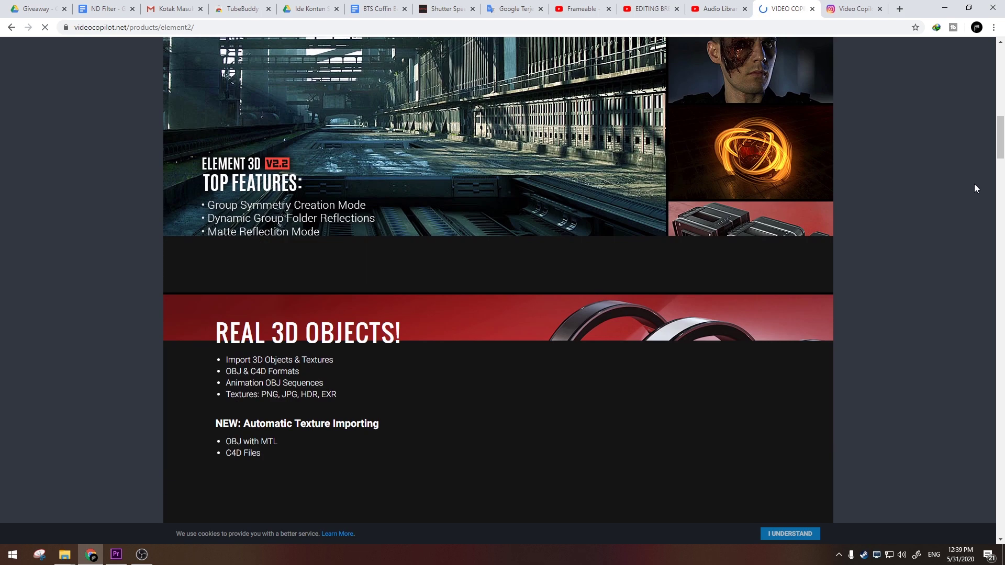
pyautogui.scroll(3, 975, 184)
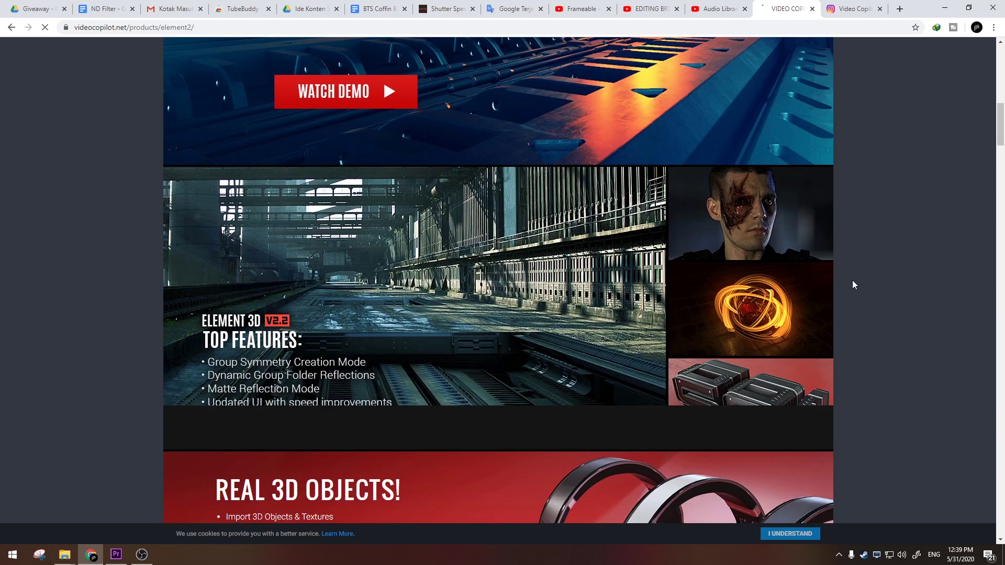
pyautogui.scroll(-2, 905, 262)
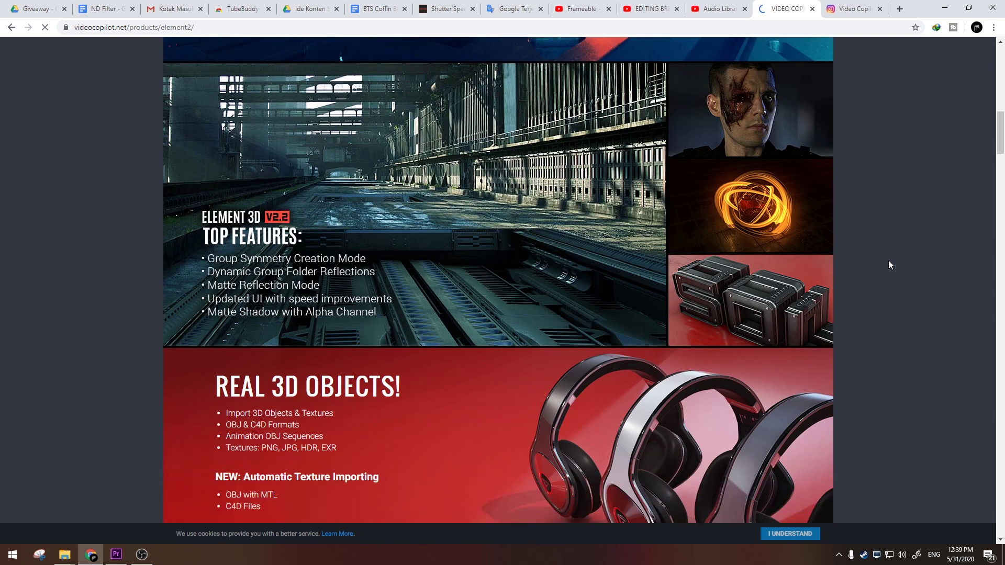
pyautogui.scroll(-4, 889, 261)
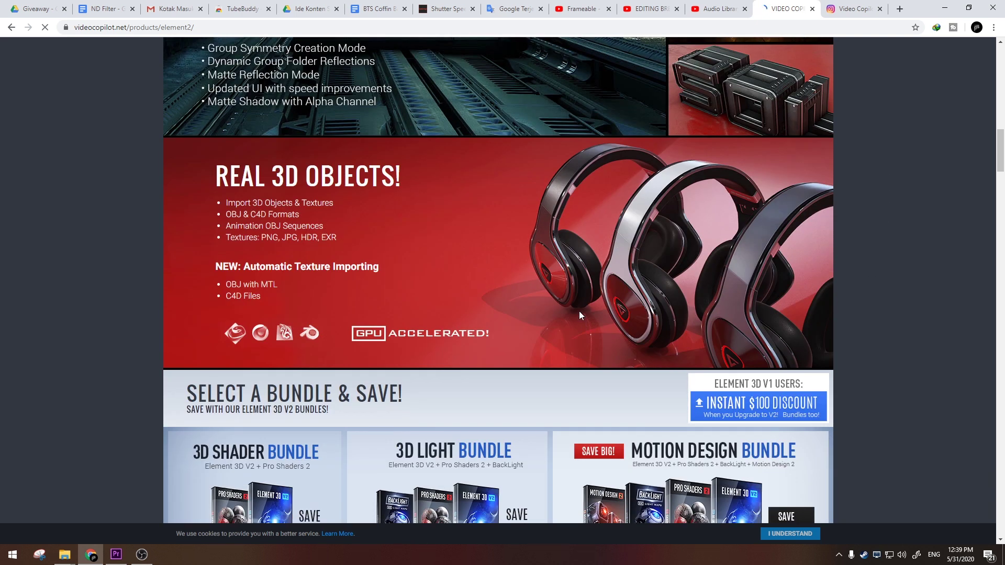
# Review the Element 3D V2.2 page back up to its product overview and purchase options
pyautogui.scroll(6, 562, 289)
pyautogui.scroll(1, 600, 288)
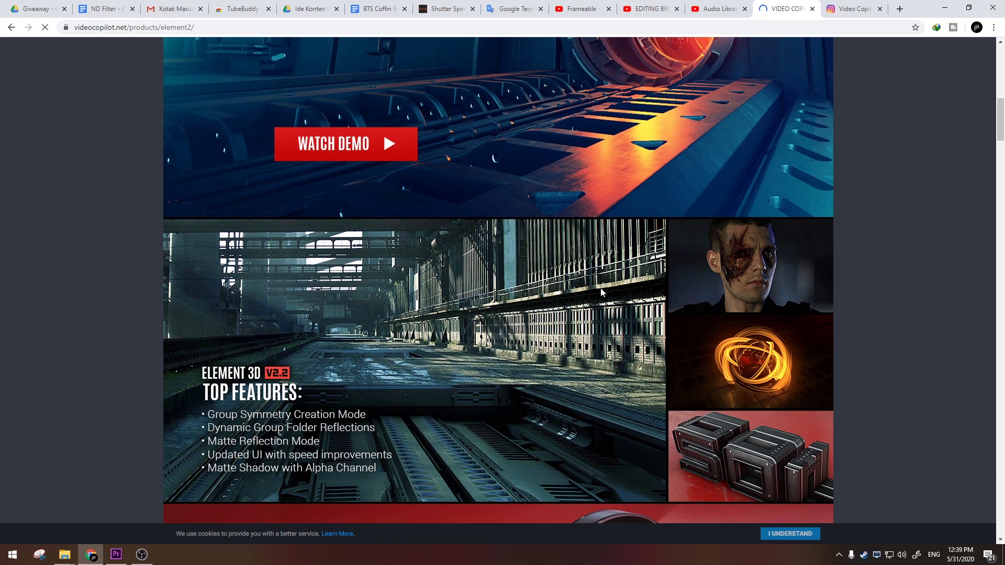
pyautogui.scroll(1, 601, 289)
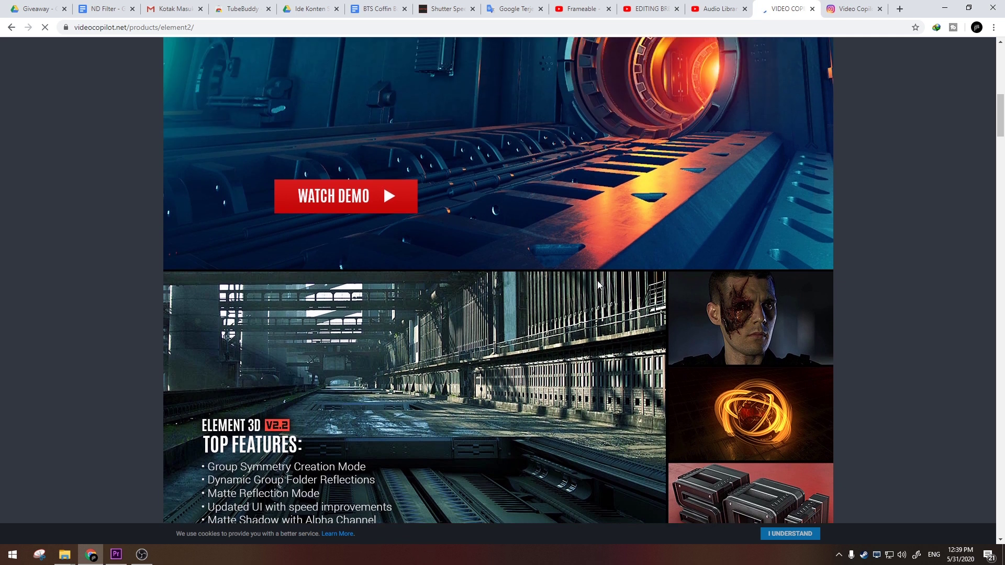
pyautogui.scroll(1, 599, 285)
pyautogui.scroll(1, 600, 285)
pyautogui.scroll(3, 600, 286)
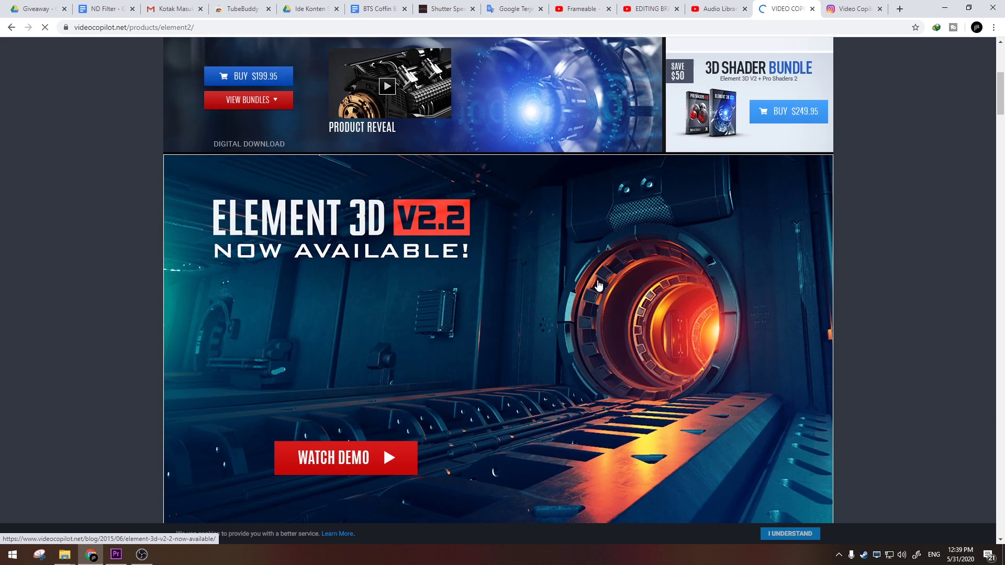
pyautogui.scroll(2, 598, 285)
pyautogui.scroll(3, 599, 285)
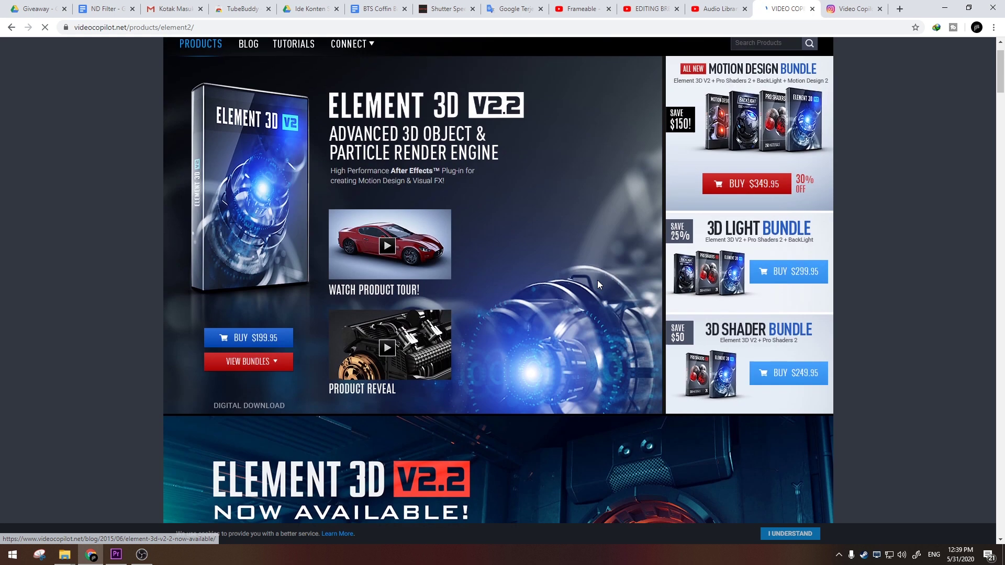
pyautogui.scroll(1, 597, 282)
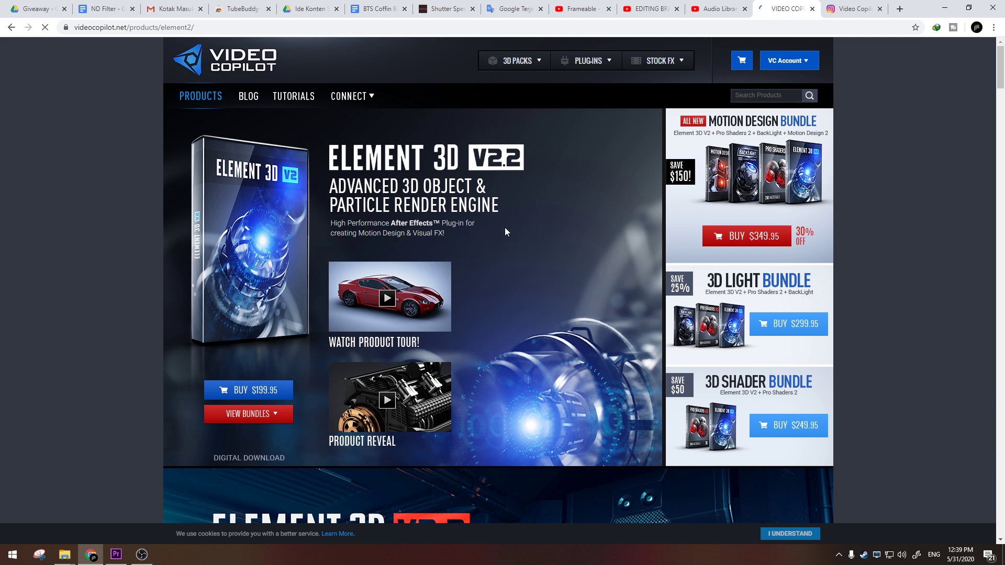
# Open the website's tutorials page and browse the Tutorials by Date list down to the older tutorials
pyautogui.moveTo(365, 98)
pyautogui.click(293, 96)
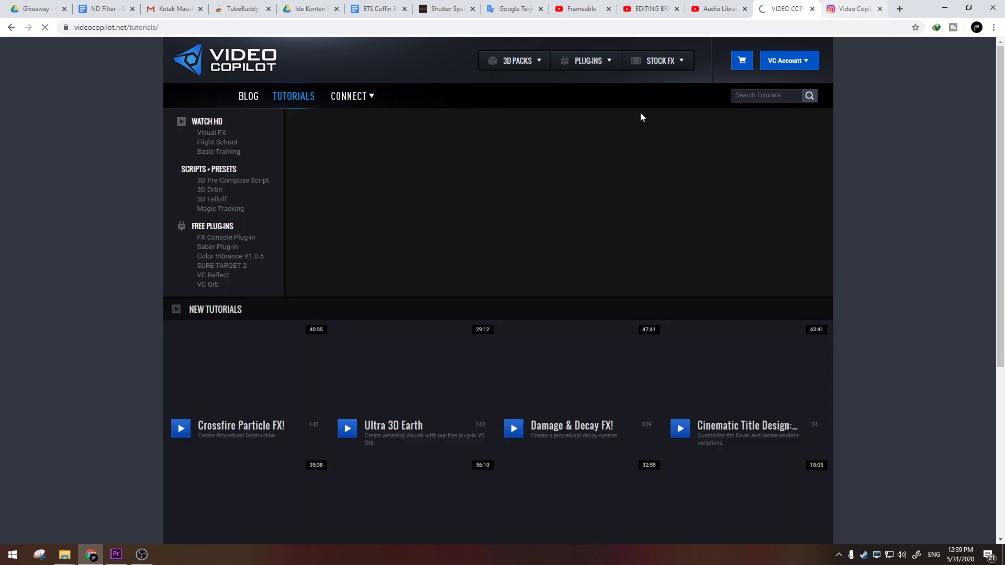
pyautogui.scroll(-6, 503, 298)
pyautogui.scroll(2, 483, 291)
pyautogui.scroll(-8, 408, 316)
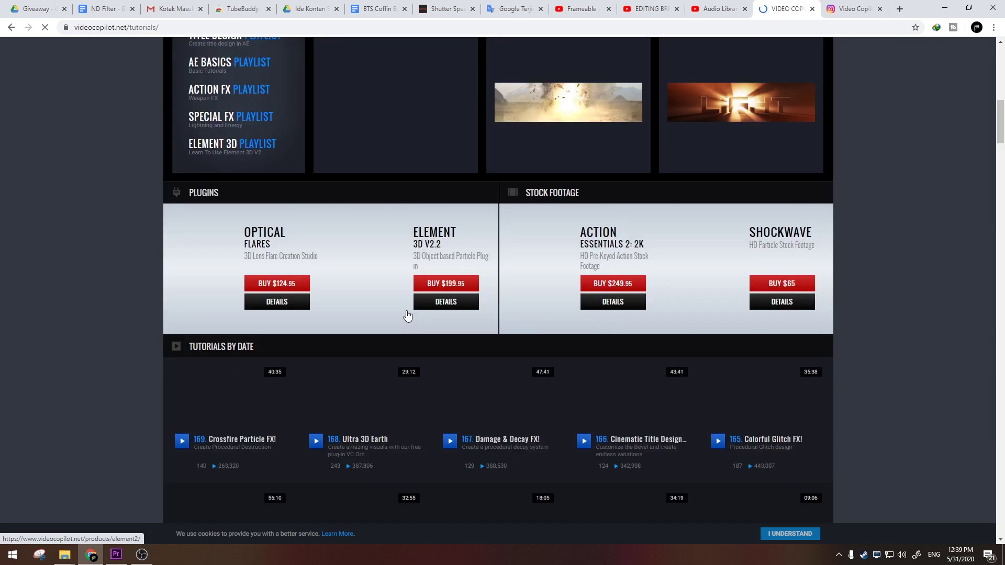
pyautogui.scroll(-16, 408, 315)
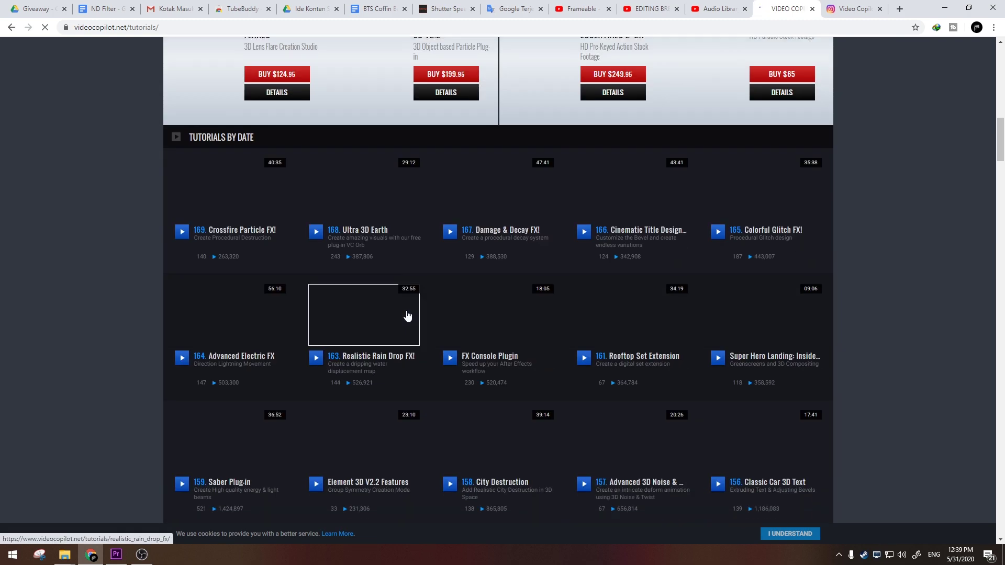
pyautogui.scroll(-20, 406, 310)
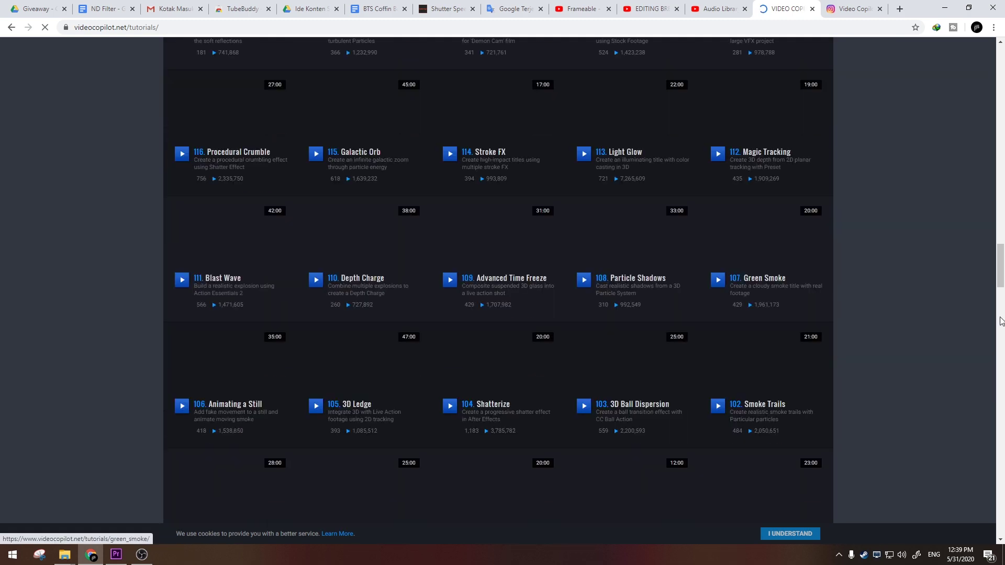
pyautogui.moveTo(1000, 267); pyautogui.dragTo(1001, 532)
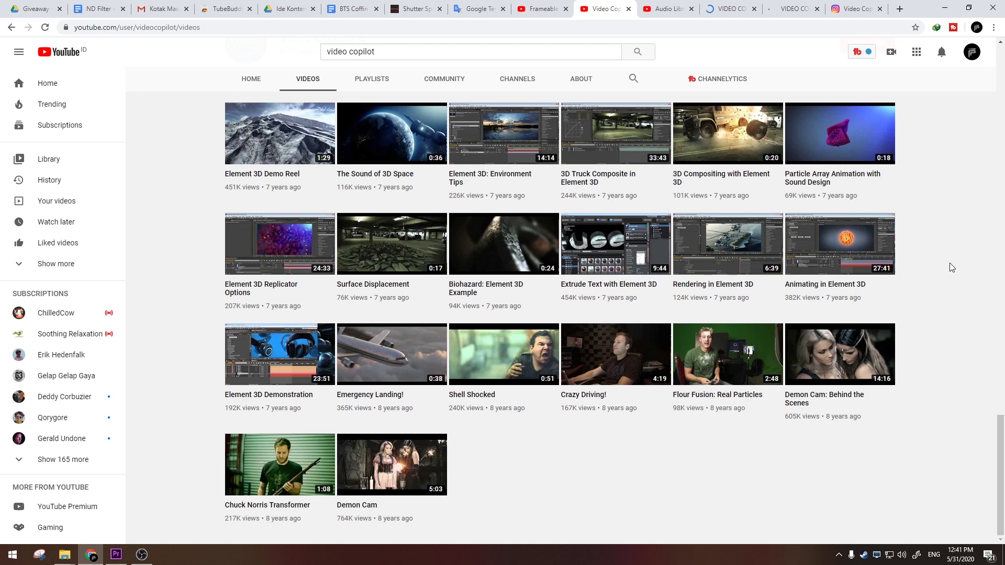
# Look through the Video Copilot YouTube channel's uploads from the oldest videos back to the newest
pyautogui.scroll(3, 949, 264)
pyautogui.moveTo(1002, 398); pyautogui.dragTo(1001, 59)
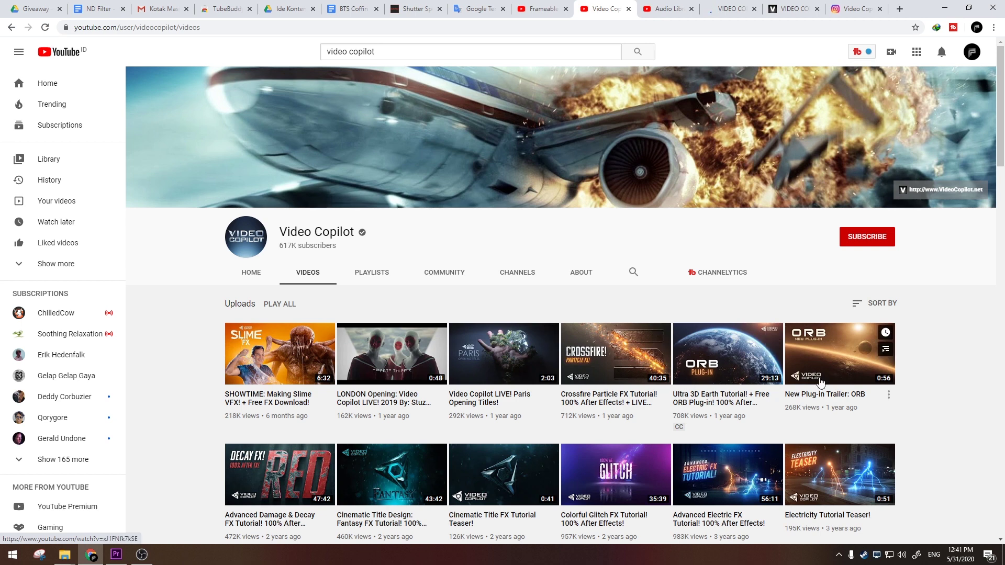
# Look through the Video Copilot channel's uploads down to the older Element 3D videos and back up to the newest ones
pyautogui.scroll(-8, 384, 352)
pyautogui.scroll(-14, 384, 352)
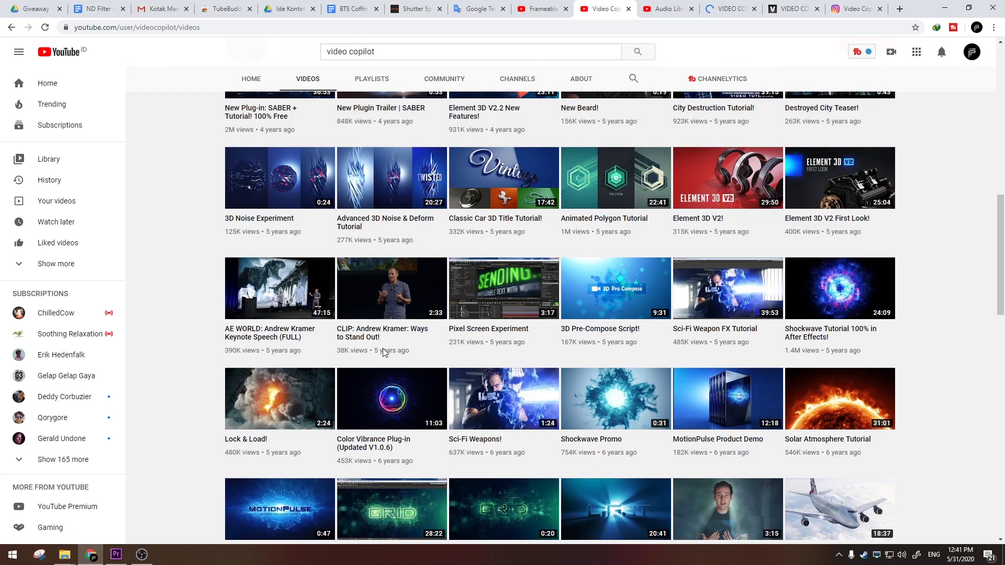
pyautogui.scroll(-1, 384, 353)
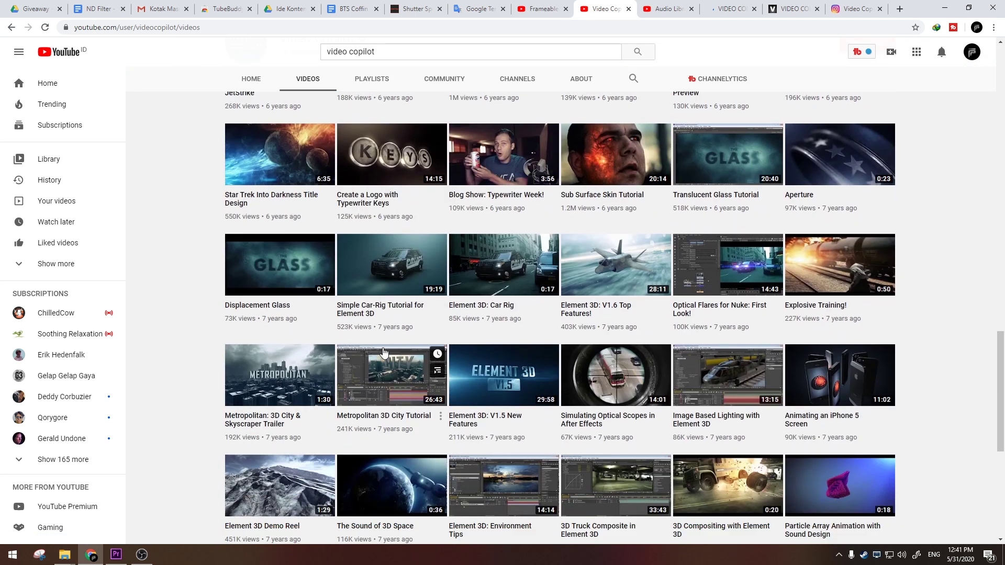
pyautogui.scroll(-4, 384, 352)
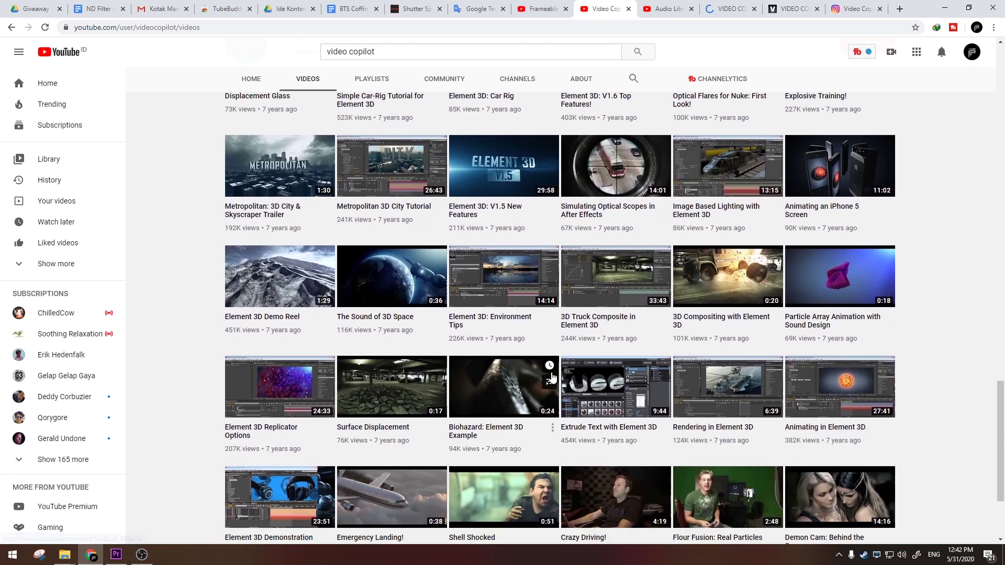
pyautogui.scroll(-3, 384, 352)
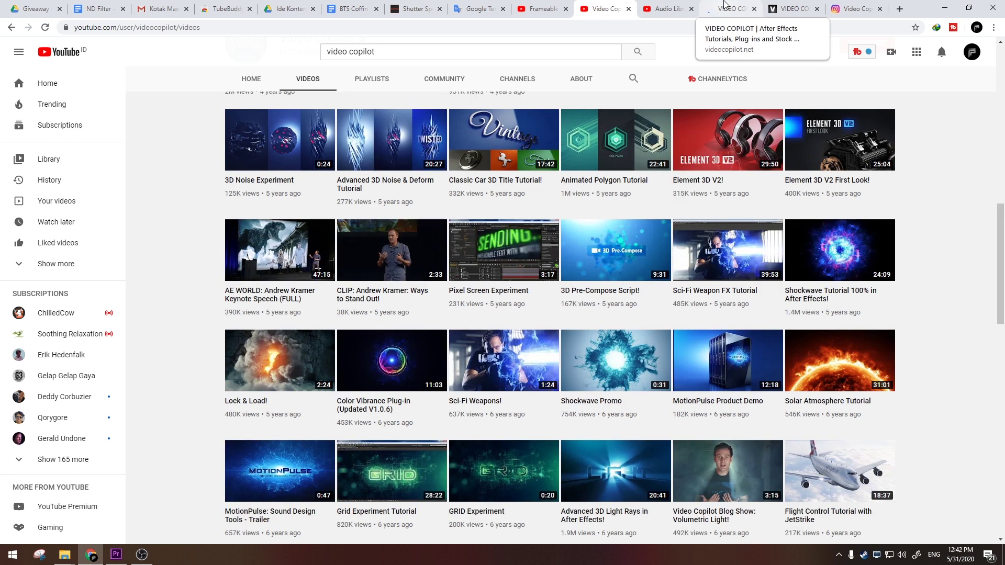
pyautogui.moveTo(1002, 231); pyautogui.dragTo(1003, 78)
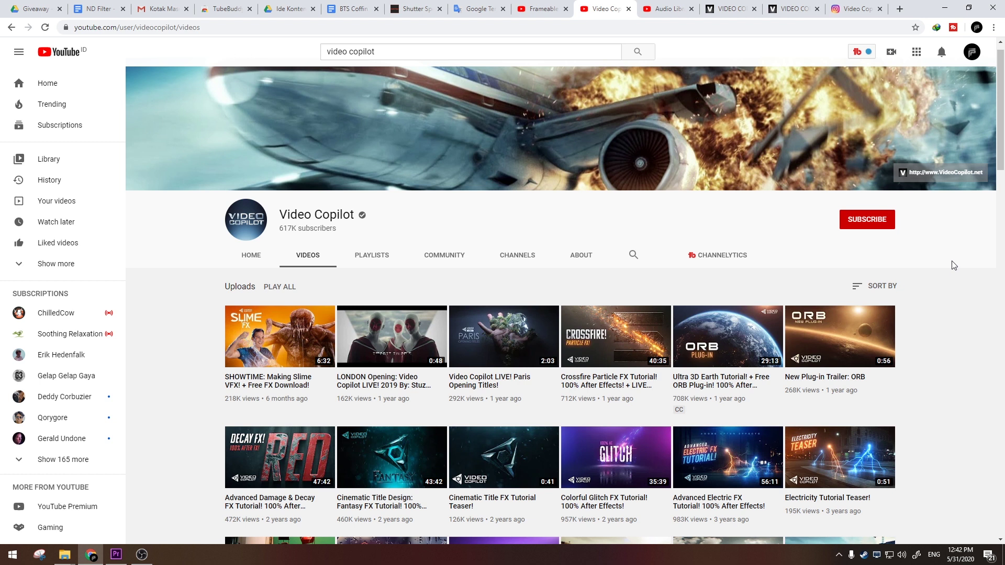
# Switch to Premiere Pro and preview the fire particles overlay in the Coffin Dance Clip sequence at 00:00:02:13
pyautogui.click(946, 8)
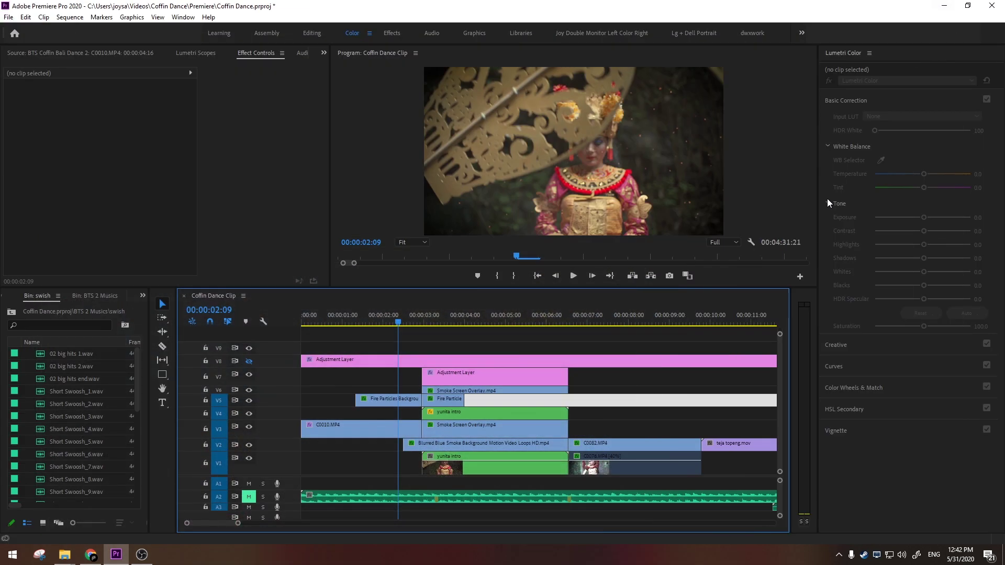
pyautogui.moveTo(398, 313); pyautogui.dragTo(404, 316)
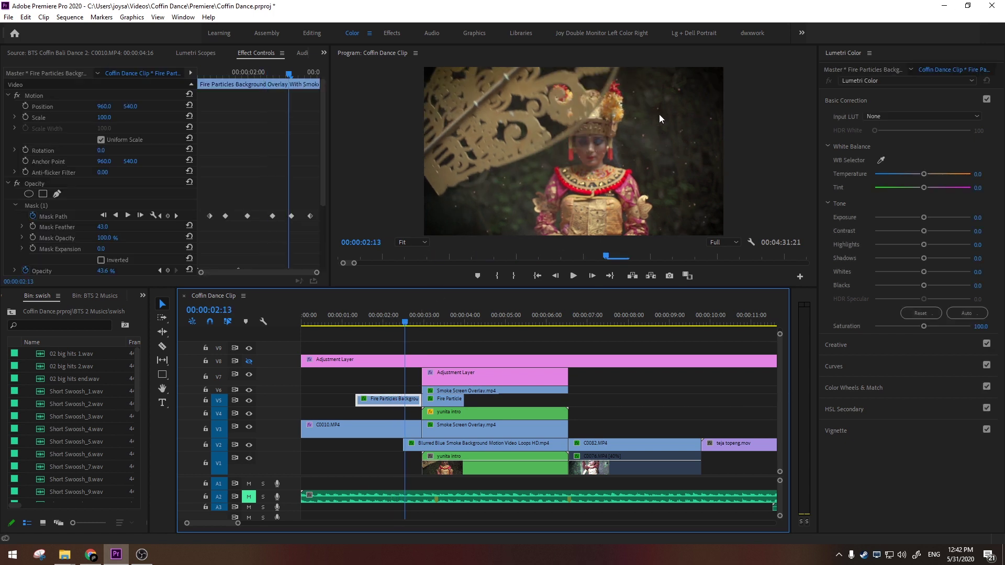
# Switch to Chrome, open redgiant.com/products/trapcode-suite/ in a new tab and look over the Trapcode Suite 15 introduction and Particle Effects section
pyautogui.click(90, 555)
pyautogui.click(898, 9)
pyautogui.write('redgiant.com/products/trapcode-suite/')
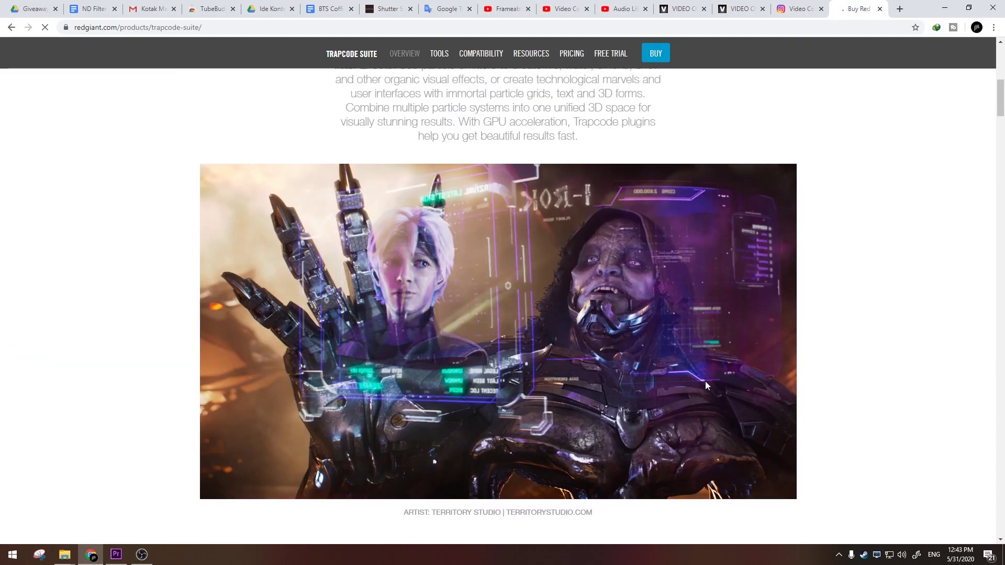
pyautogui.scroll(9, 706, 381)
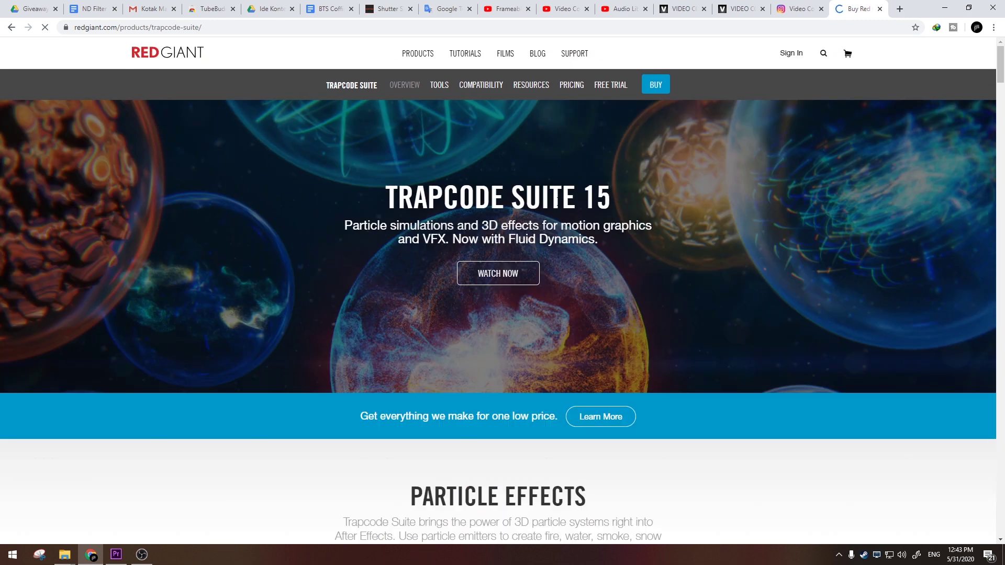
pyautogui.scroll(-15, 631, 344)
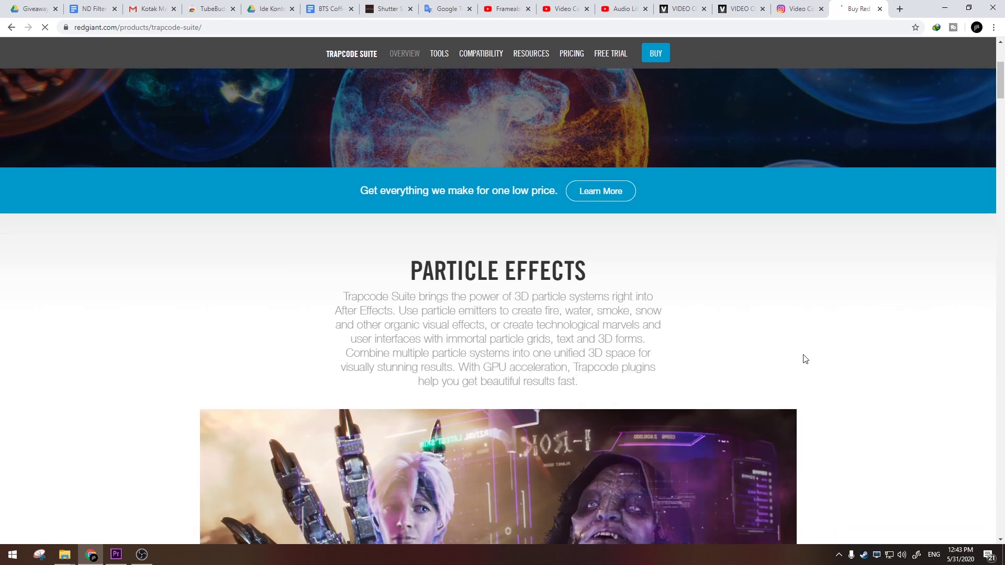
pyautogui.scroll(-4, 885, 382)
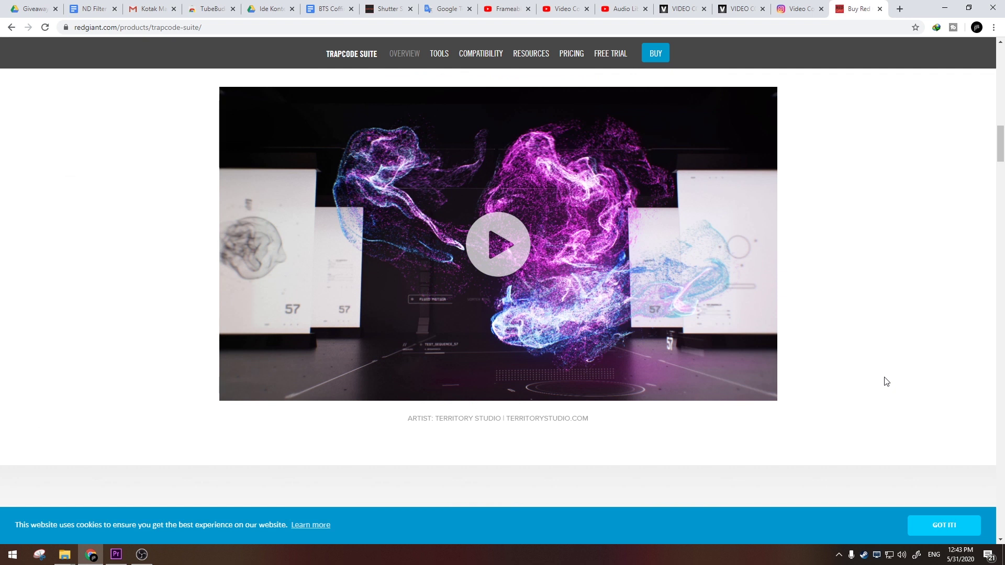
# Play the Physics & Fluids demo video, skip ahead in it, pause it and close the player
pyautogui.scroll(2, 885, 382)
pyautogui.click(499, 349)
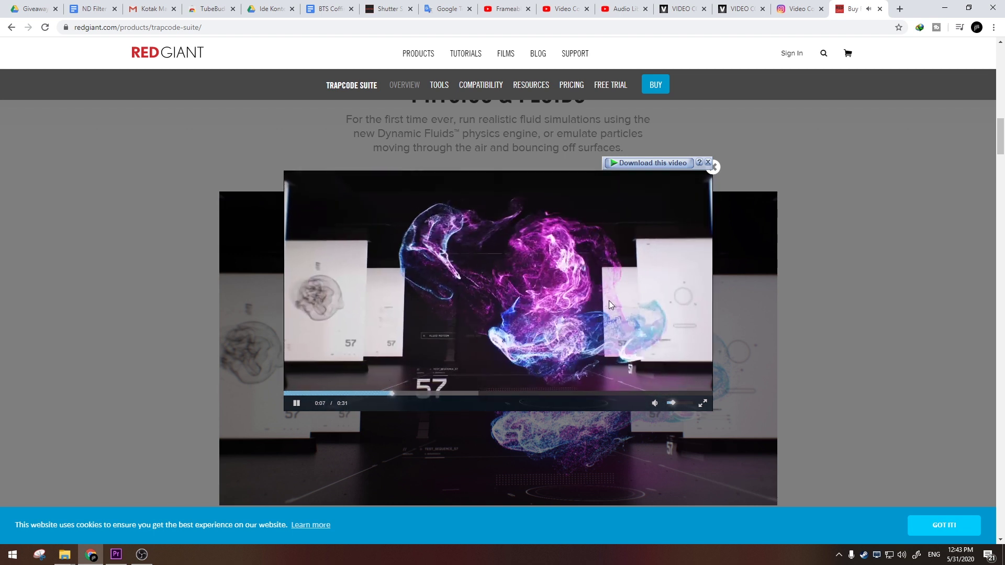
pyautogui.click(451, 394)
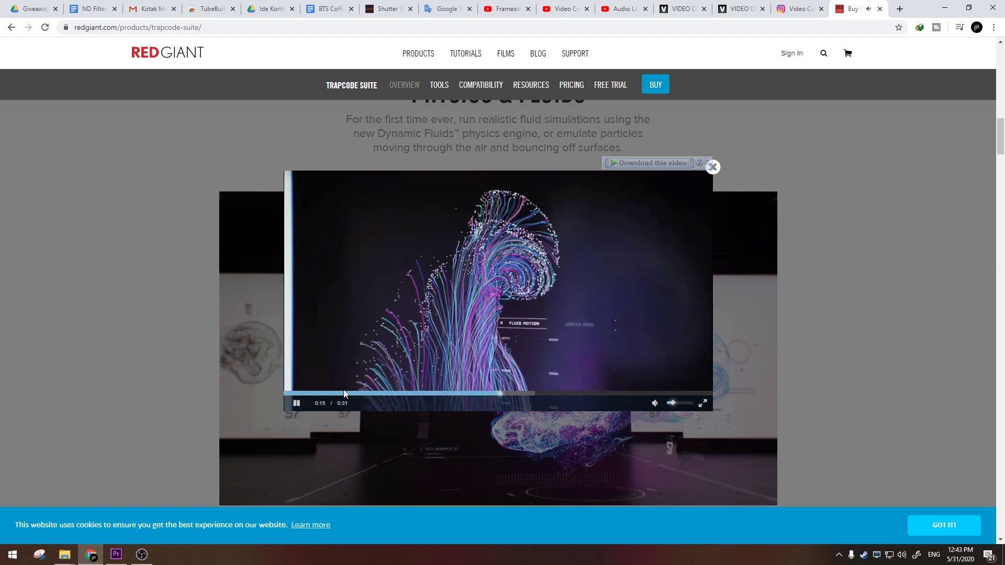
pyautogui.click(297, 404)
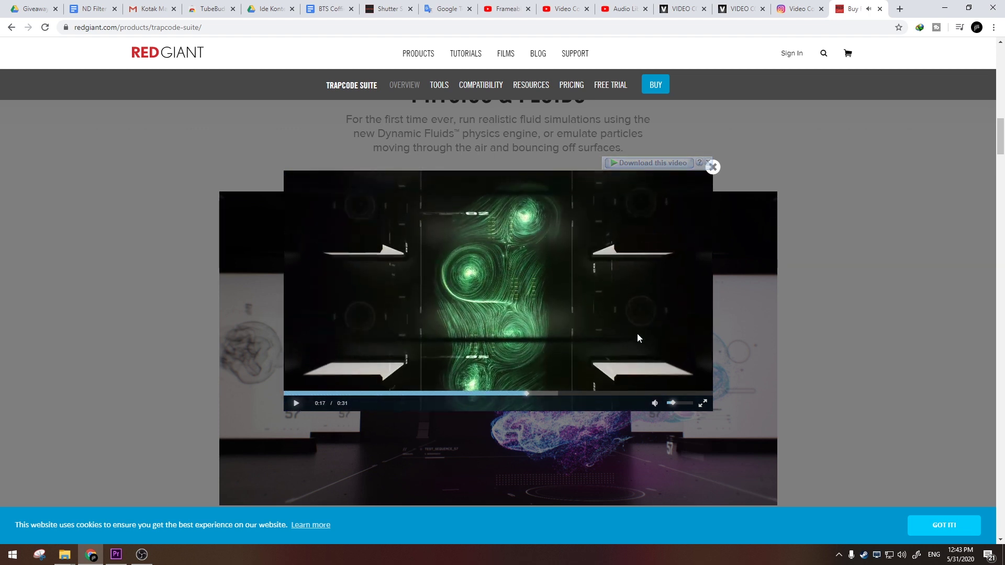
pyautogui.click(713, 167)
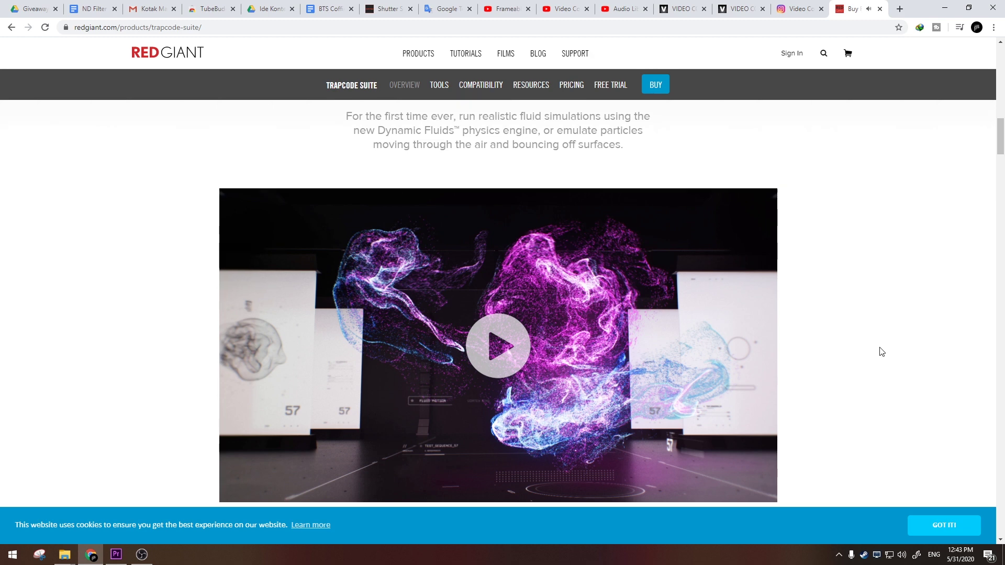
# Examine the Trapcode Suite feature sections from Physics & Fluids down to the C4D file support
pyautogui.scroll(-13, 879, 350)
pyautogui.scroll(2, 680, 303)
pyautogui.scroll(-6, 614, 295)
pyautogui.scroll(-5, 615, 300)
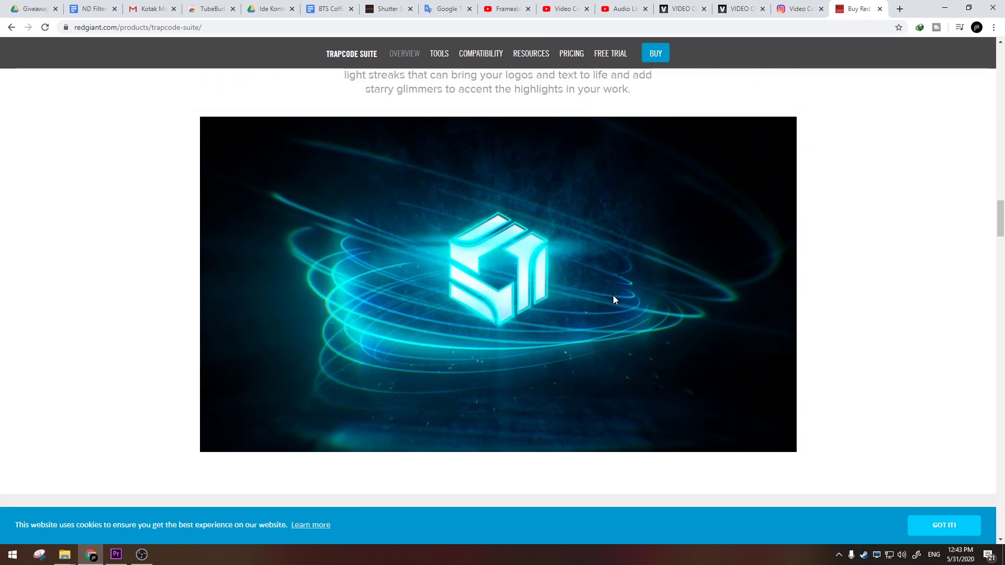
pyautogui.scroll(-7, 615, 300)
pyautogui.scroll(-4, 614, 295)
pyautogui.scroll(1, 614, 296)
pyautogui.scroll(-10, 937, 293)
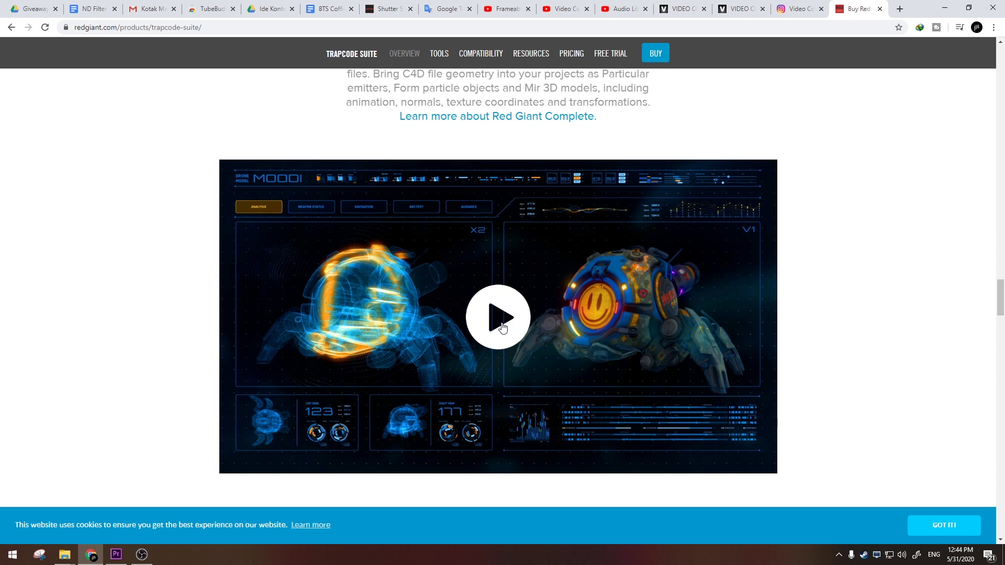
# Play the robot drone demo video in the C4D file support section and close it
pyautogui.click(503, 327)
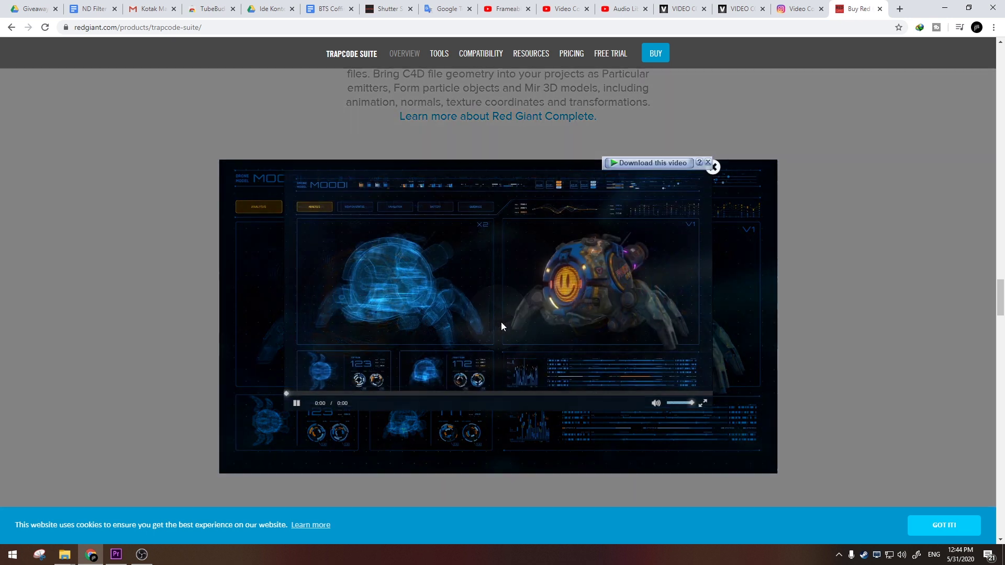
pyautogui.scroll(-2, 609, 315)
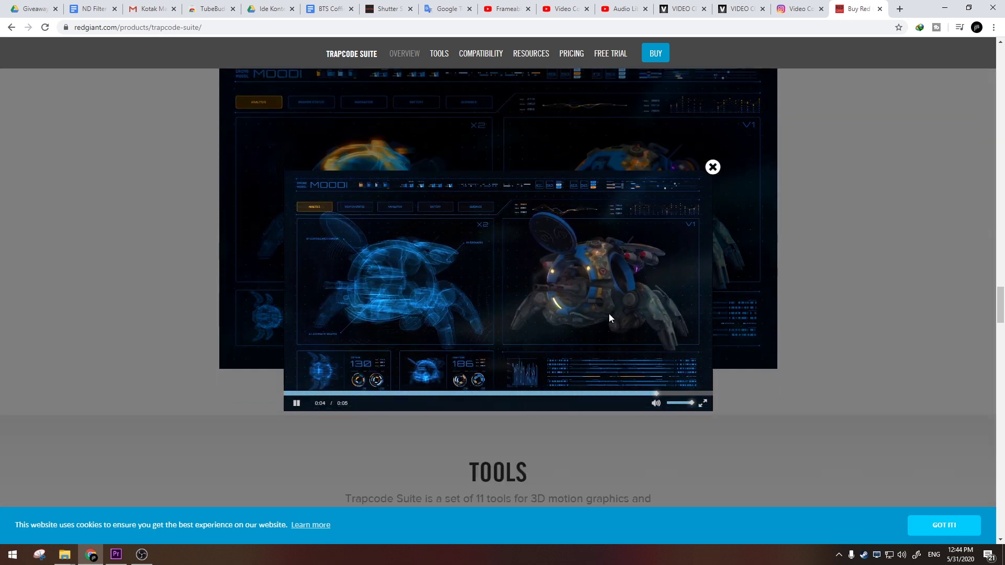
pyautogui.click(874, 323)
# Find Trapcode Form in the Tools section, play its preview video, skip ahead in it and close the viewer
pyautogui.scroll(-7, 874, 323)
pyautogui.scroll(-2, 877, 327)
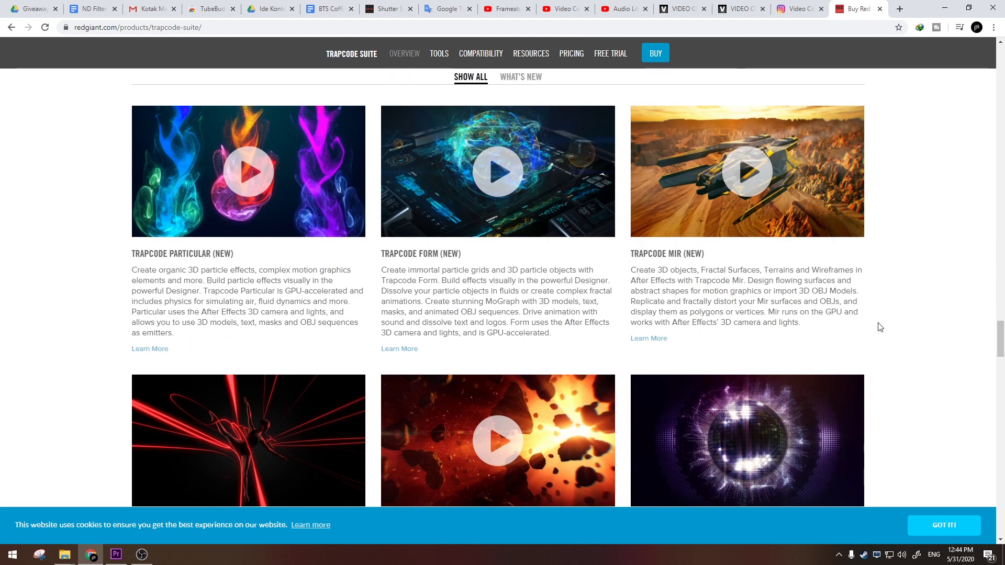
pyautogui.click(542, 178)
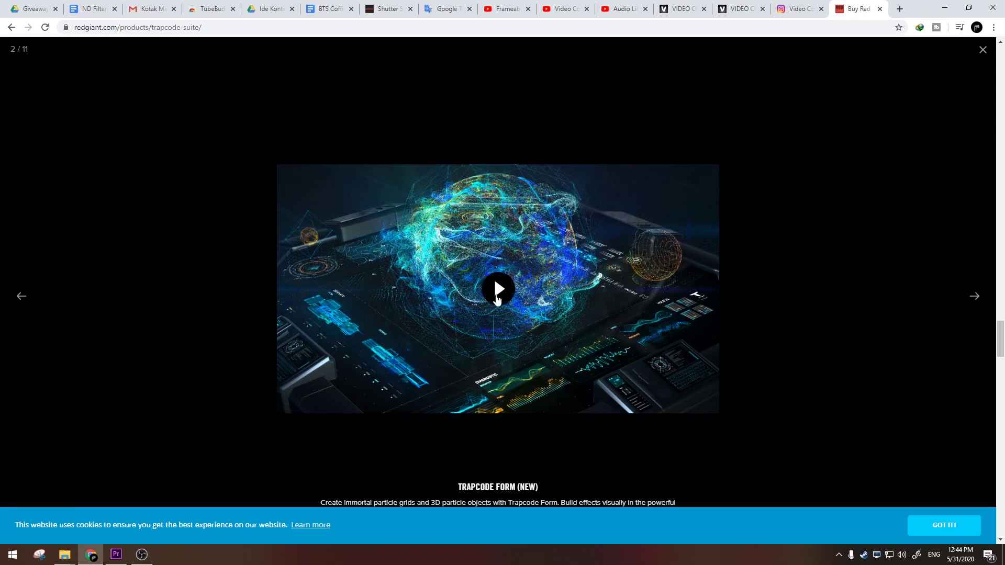
pyautogui.click(495, 282)
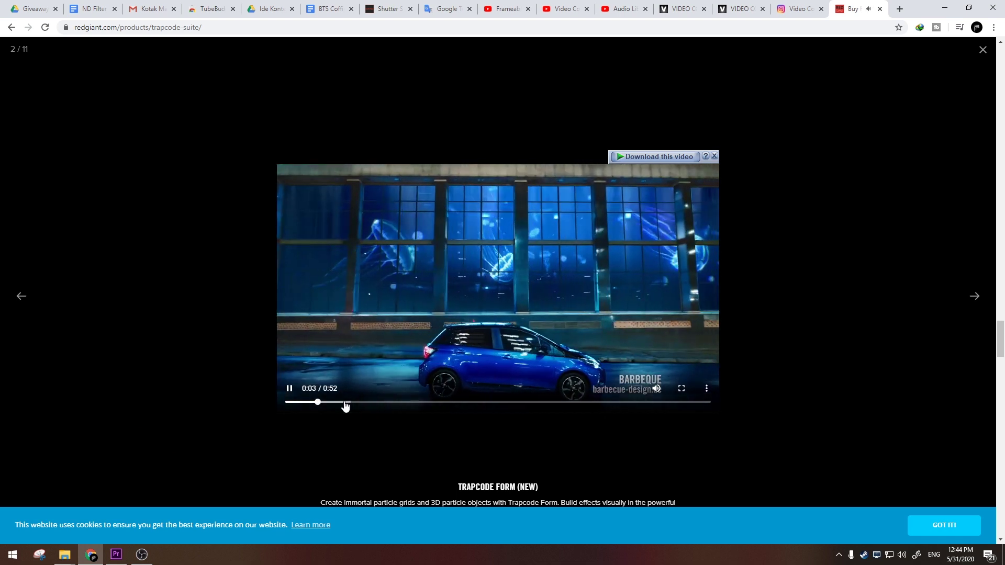
pyautogui.click(342, 403)
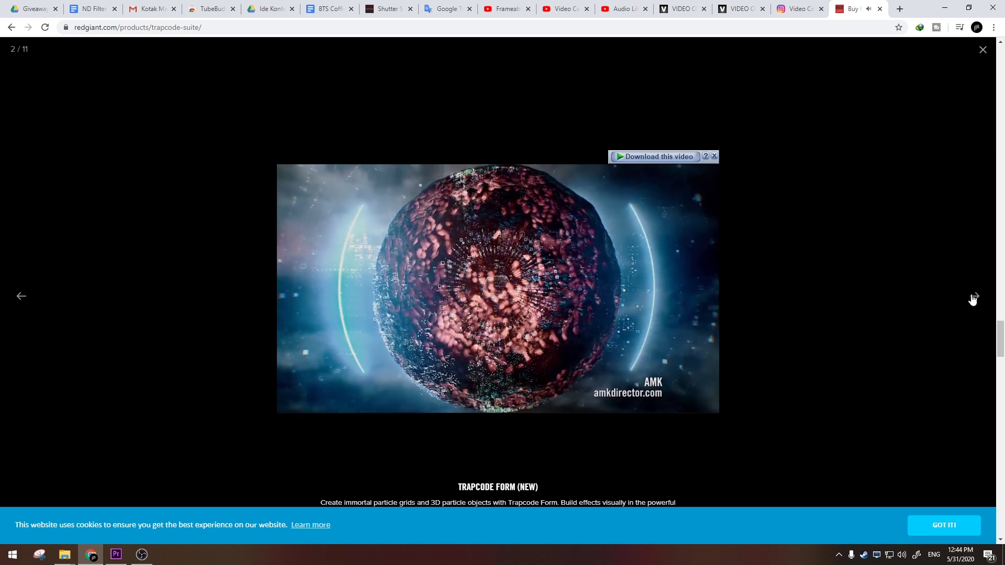
pyautogui.click(983, 50)
# Review the Trapcode tool descriptions from Particular, Form and Mir down to Sound Keys, Tao and Lux
pyautogui.scroll(1, 855, 347)
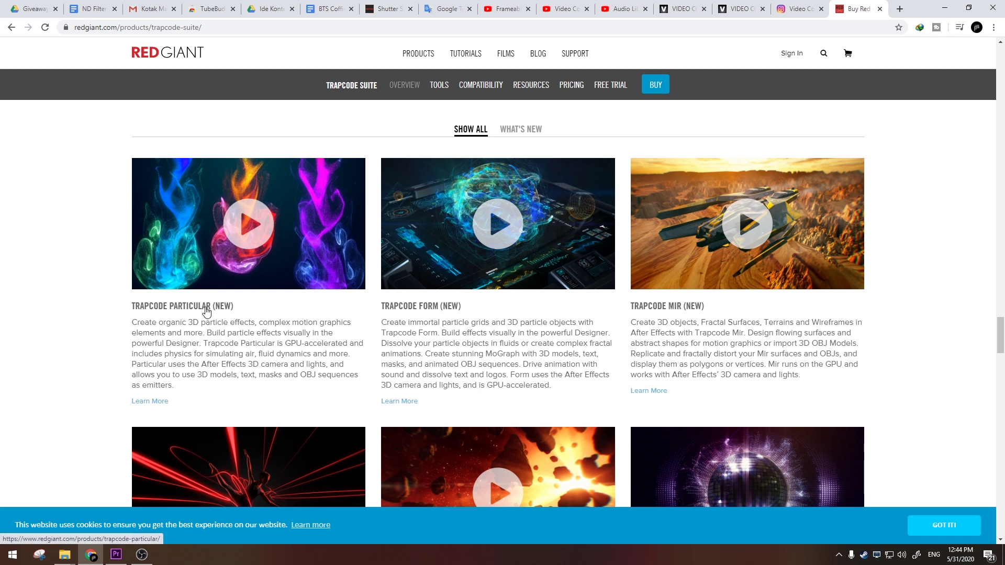
pyautogui.scroll(-1, 207, 313)
pyautogui.scroll(2, 206, 312)
pyautogui.scroll(-1, 207, 313)
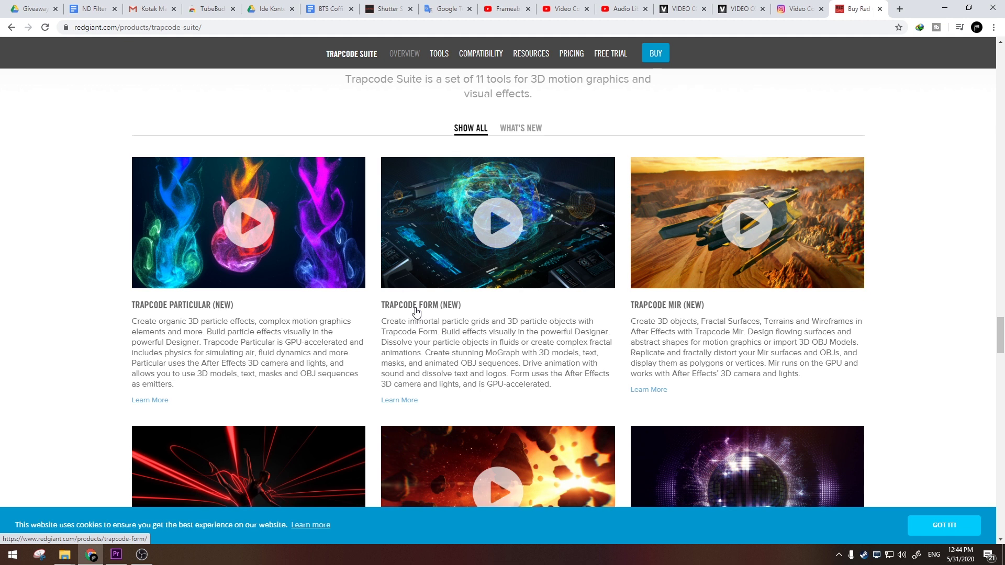
pyautogui.scroll(-2, 416, 312)
pyautogui.scroll(1, 417, 313)
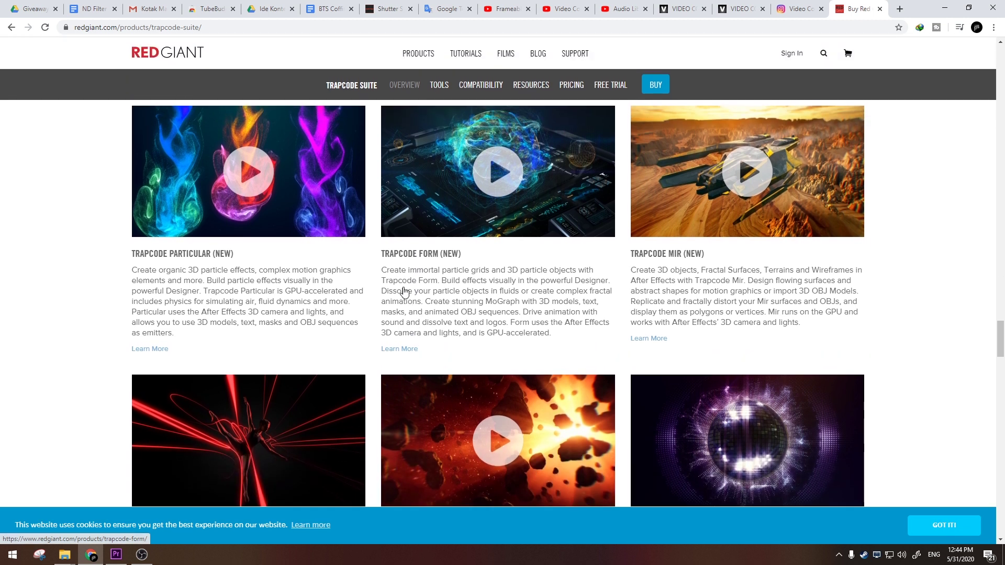
pyautogui.scroll(1, 389, 279)
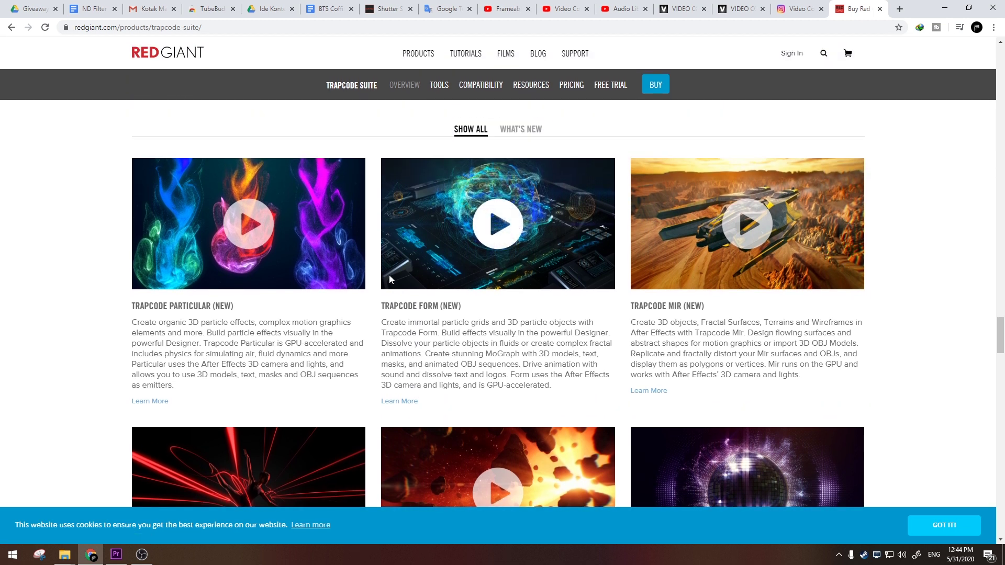
pyautogui.moveTo(1004, 332); pyautogui.dragTo(1004, 334)
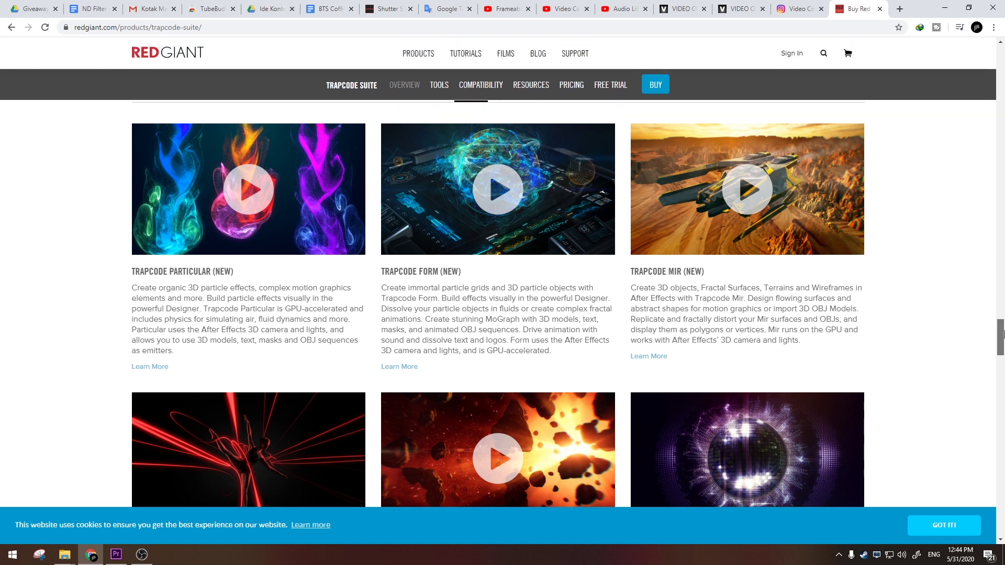
pyautogui.scroll(-1, 720, 287)
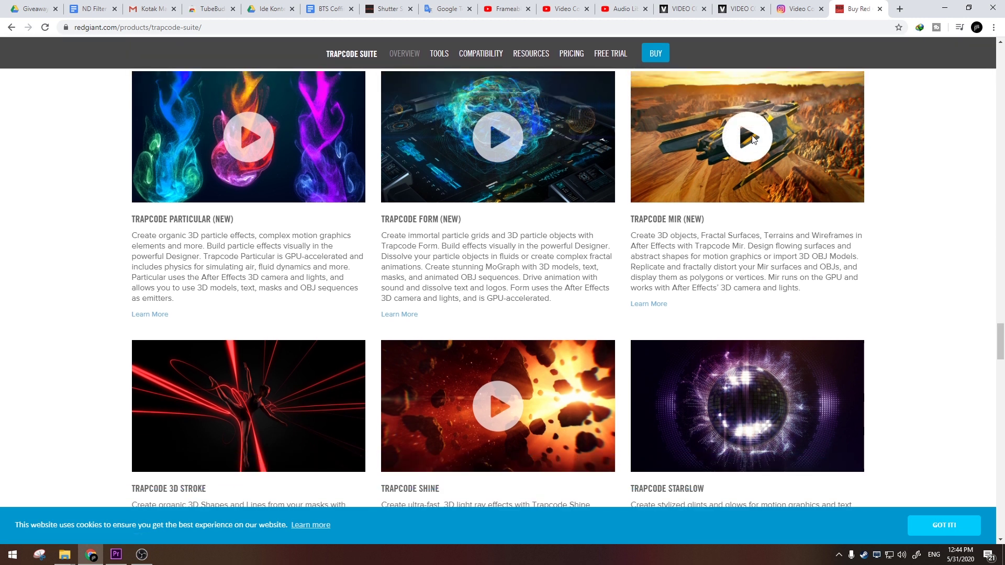
pyautogui.scroll(-1, 330, 351)
pyautogui.scroll(-5, 330, 351)
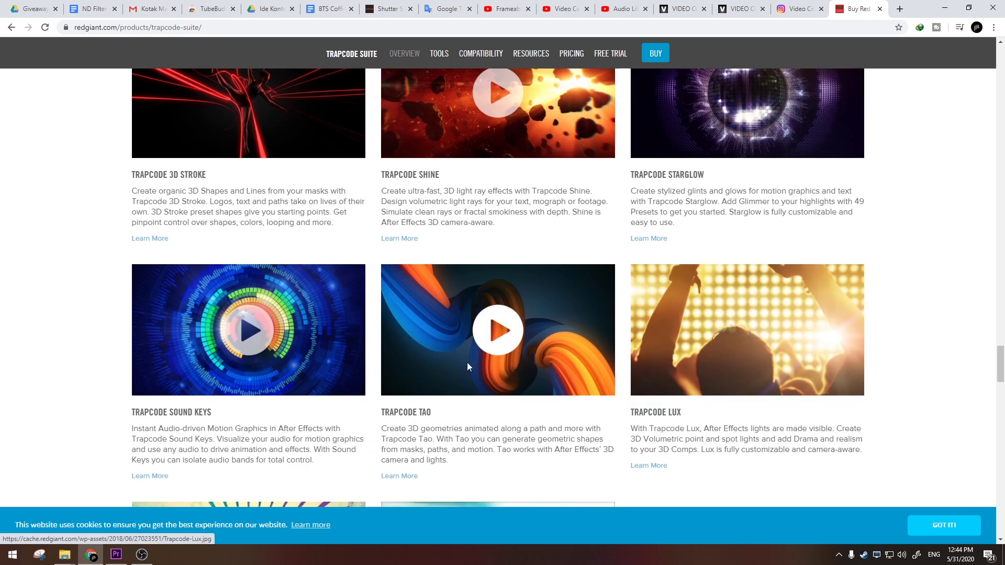
pyautogui.scroll(-1, 315, 330)
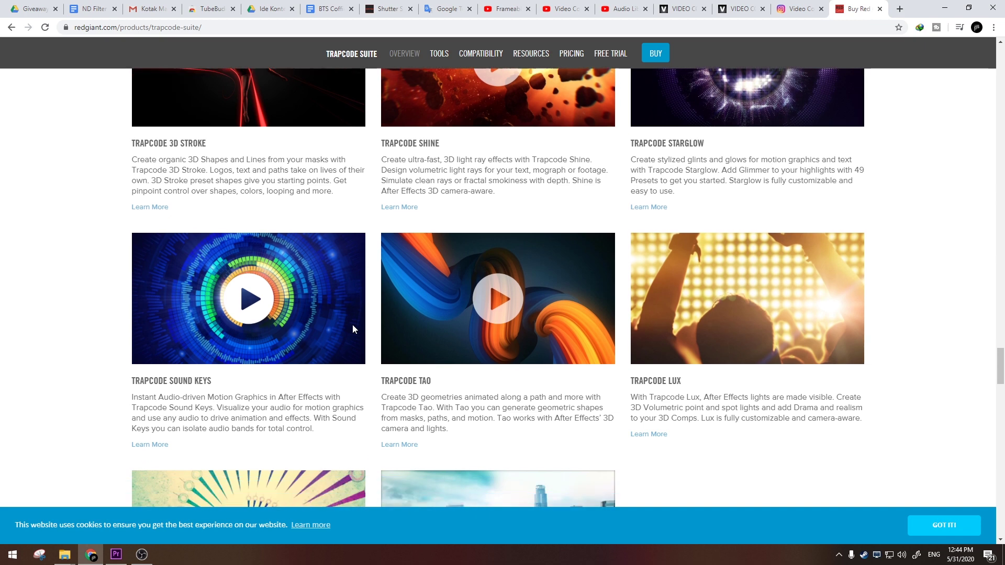
# Play the Trapcode Sound Keys preview video, pause it and close the viewer
pyautogui.click(303, 301)
pyautogui.click(500, 289)
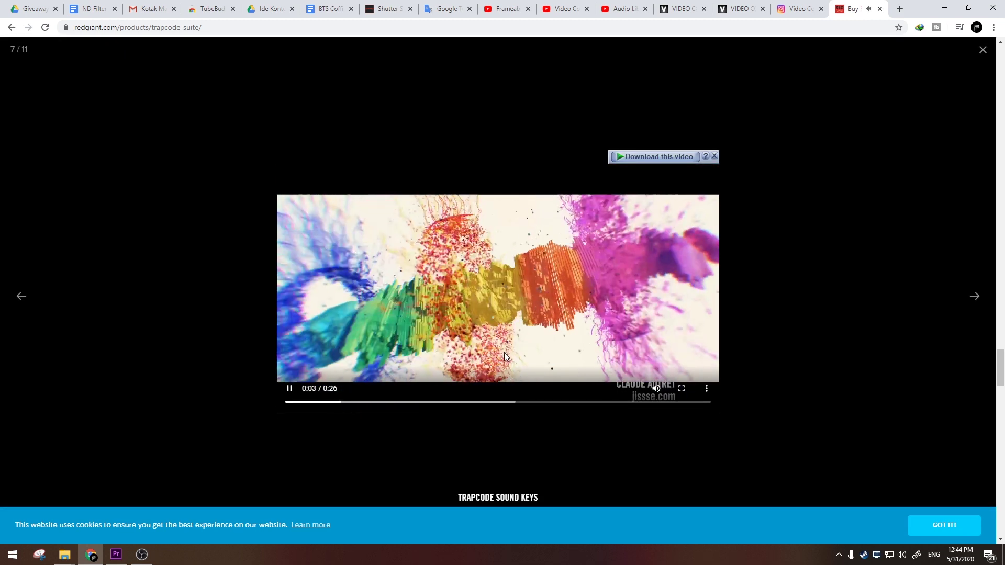
pyautogui.click(535, 309)
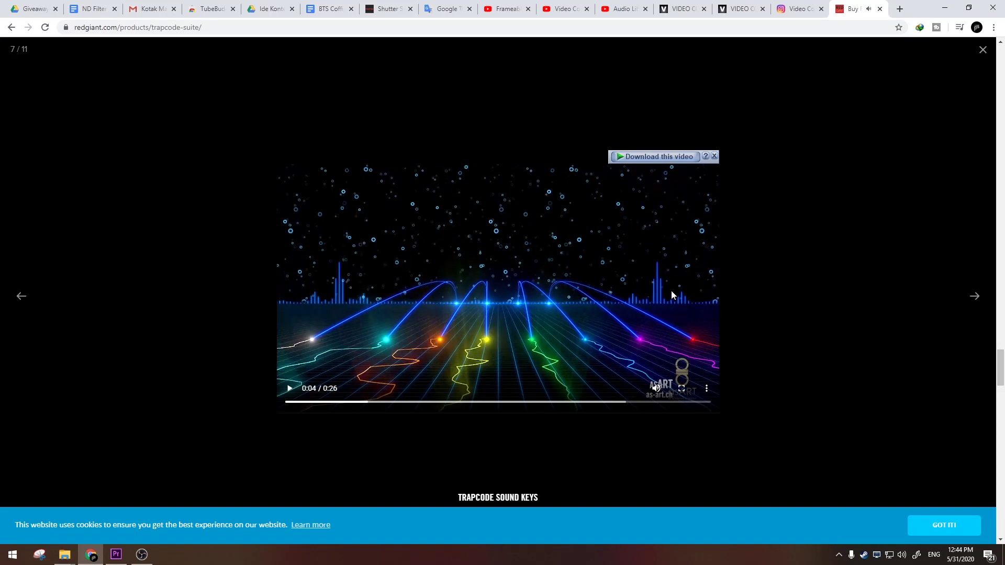
pyautogui.click(984, 51)
# Open the enlarged preview image of Trapcode Echospace near the end of the Tools section
pyautogui.scroll(-6, 860, 327)
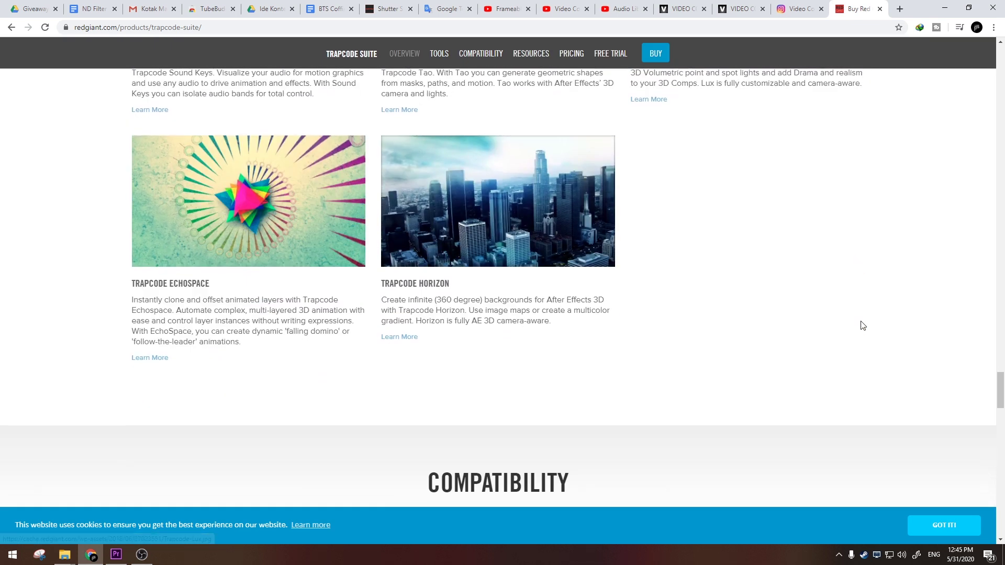
pyautogui.click(273, 221)
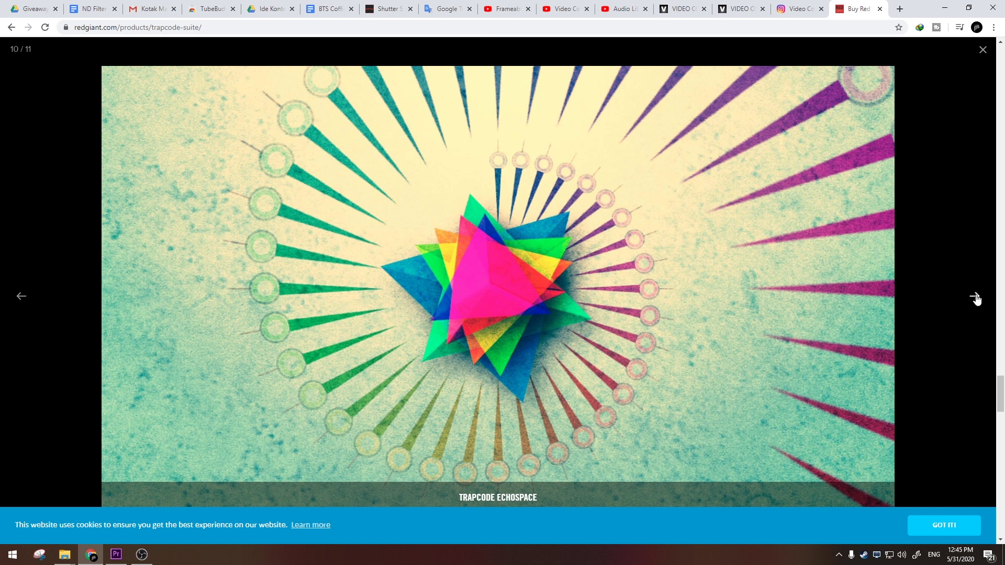
# Close the enlarged Trapcode Echospace image and review the page back up to the Sound and Motion section
pyautogui.click(984, 49)
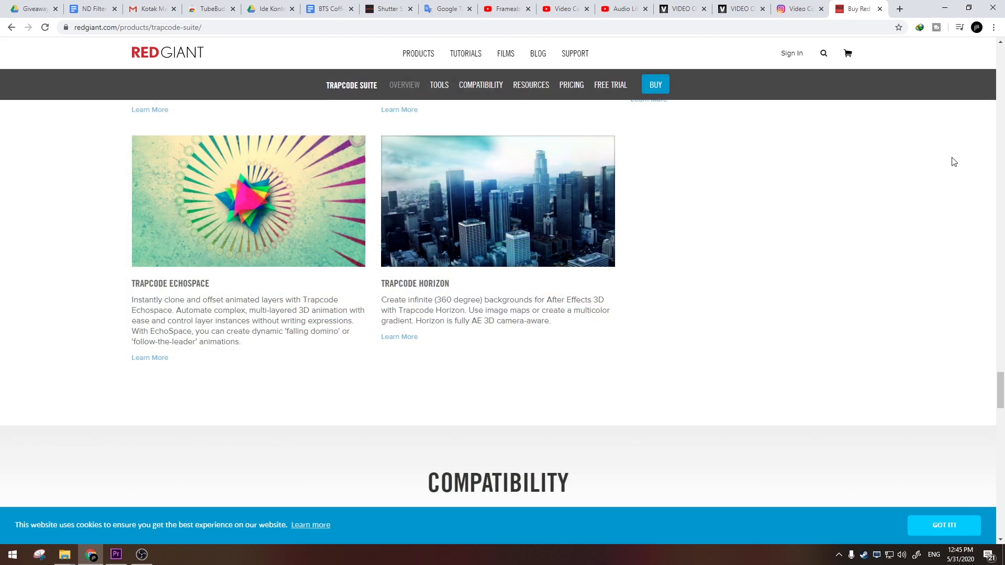
pyautogui.scroll(15, 911, 250)
pyautogui.scroll(17, 911, 250)
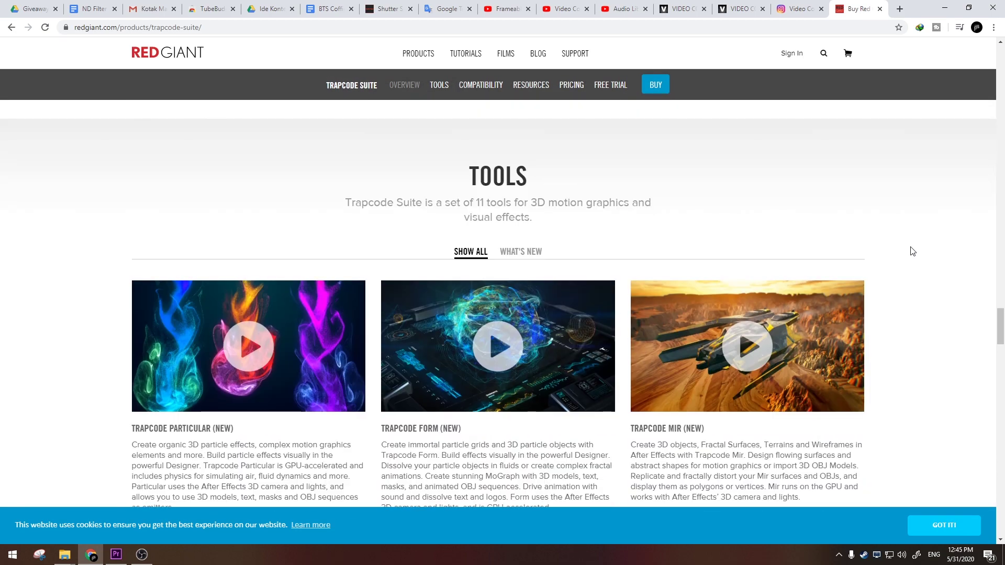
pyautogui.scroll(5, 911, 252)
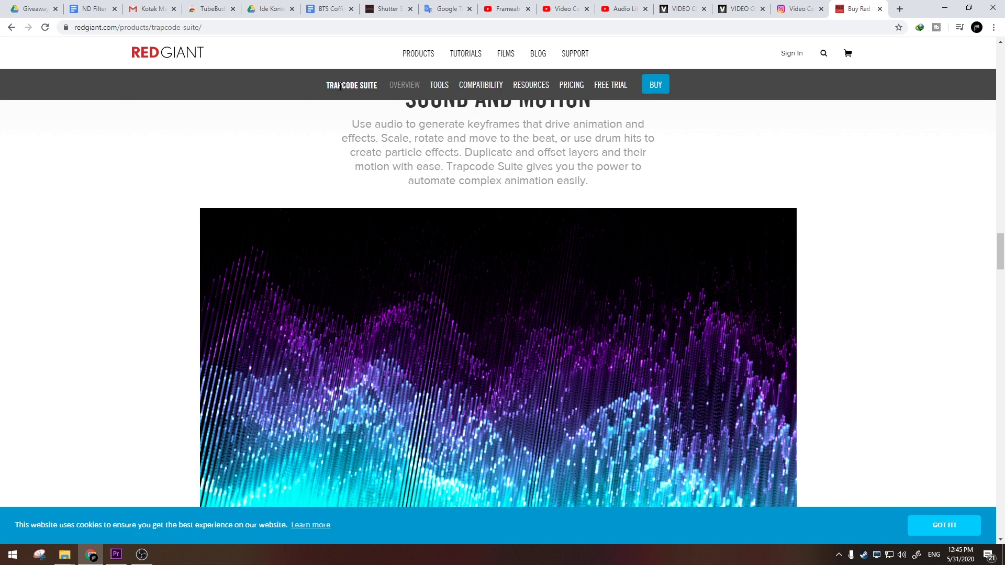
# Return to Video Copilot's Basic Sky Replacement tutorial, play its video briefly and pause it
pyautogui.click(794, 6)
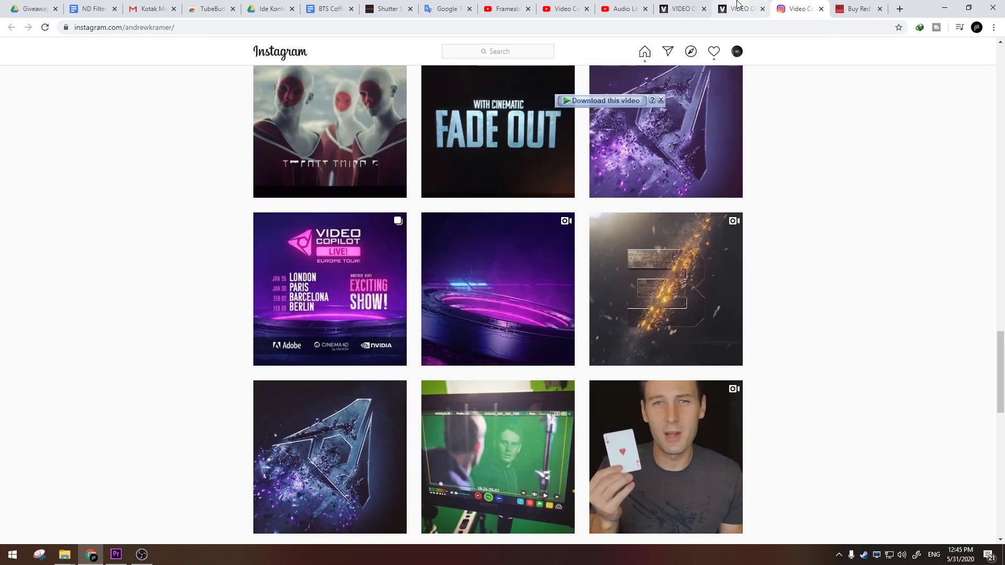
pyautogui.click(740, 9)
pyautogui.click(532, 213)
pyautogui.click(605, 210)
pyautogui.scroll(-1, 606, 231)
pyautogui.scroll(1, 605, 227)
pyautogui.click(507, 230)
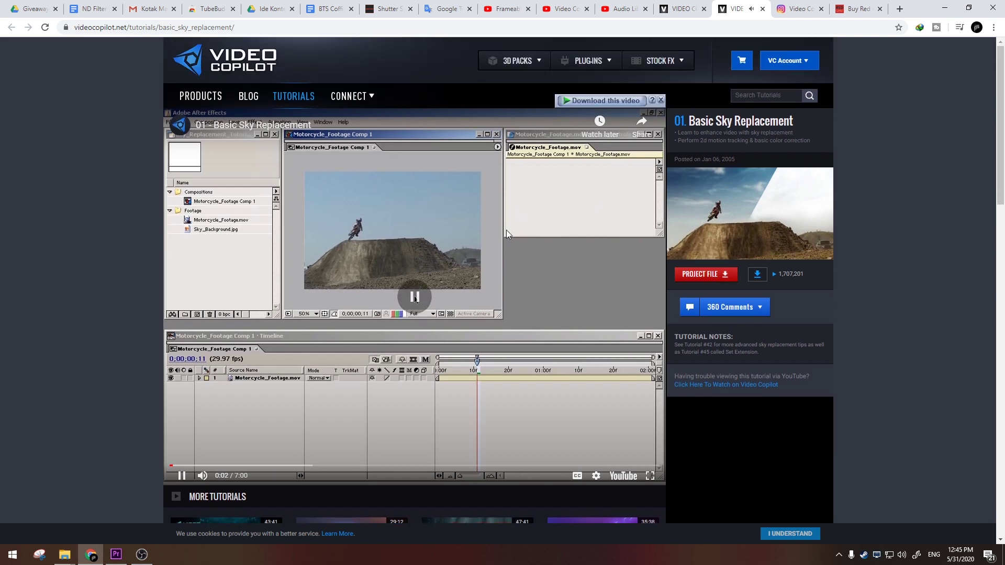
pyautogui.scroll(-3, 507, 229)
pyautogui.scroll(3, 698, 221)
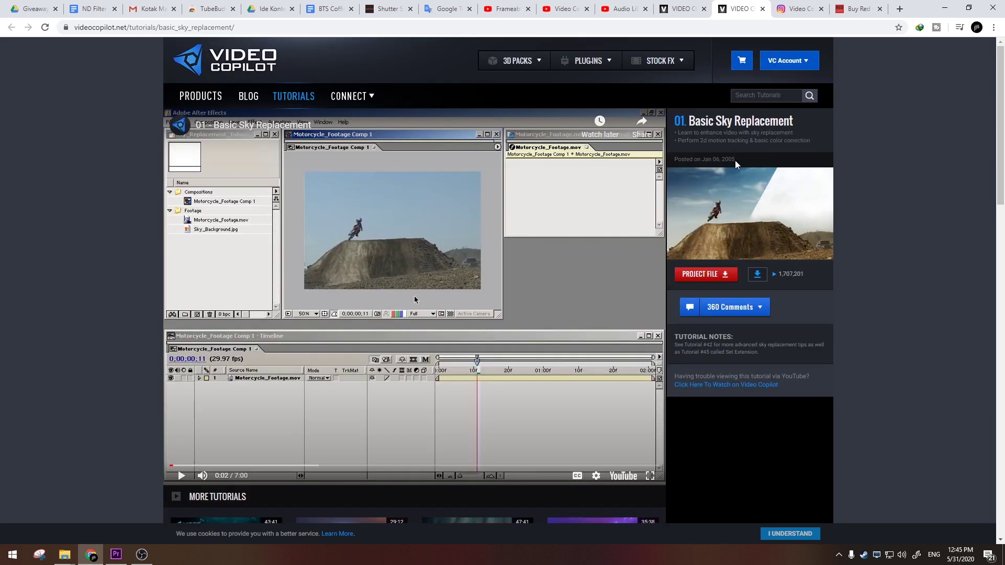
# Point out the Basic Sky Replacement tutorial's posting date and browse Video Copilot's tutorials list upward from the older entries
pyautogui.moveTo(740, 165); pyautogui.dragTo(697, 160)
pyautogui.click(922, 190)
pyautogui.click(680, 9)
pyautogui.scroll(12, 892, 78)
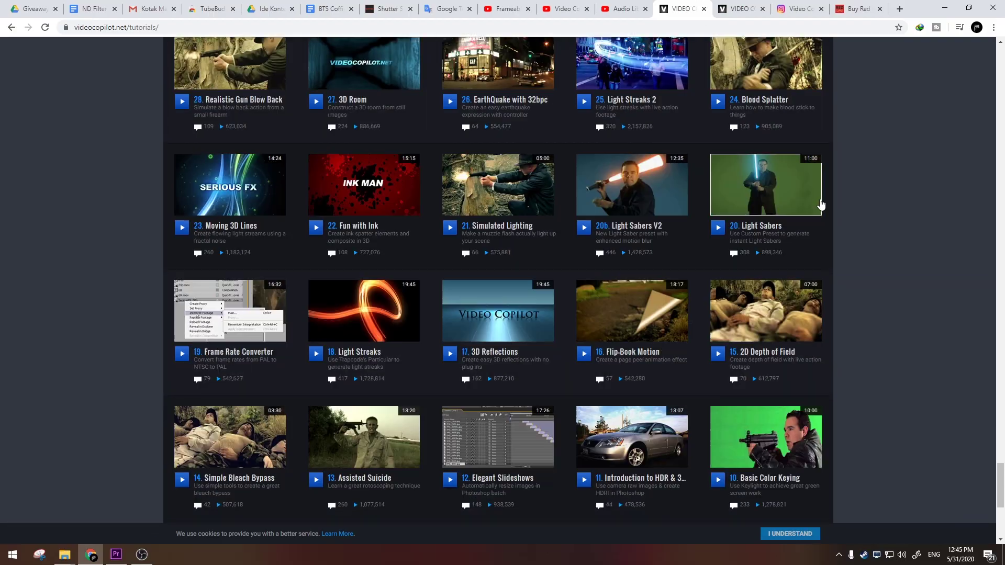
# Switch to Premiere Pro and hide video tracks V4 and V5 in the Coffin Dance Clip sequence
pyautogui.hotkey('alt', 'Tab')
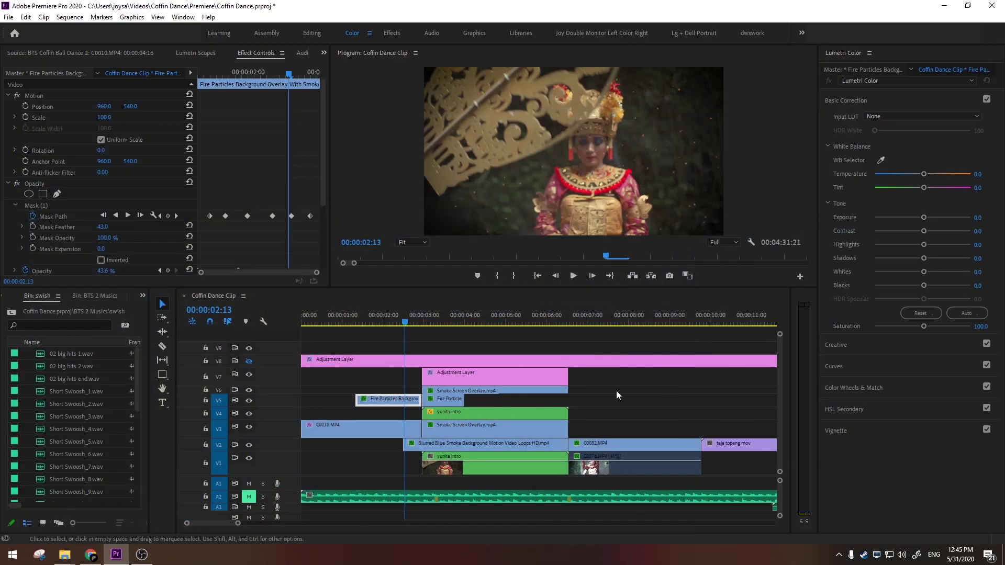
pyautogui.click(651, 391)
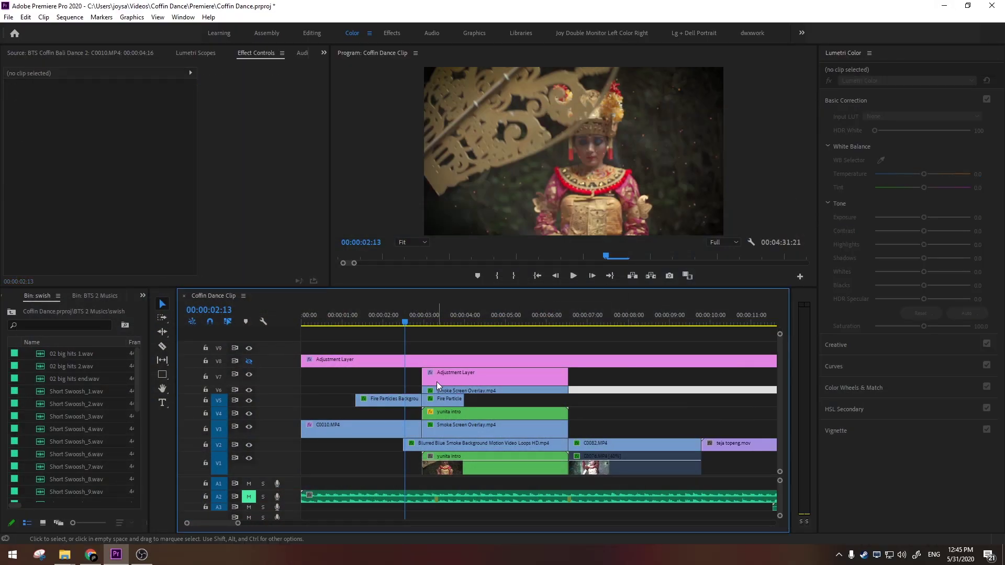
pyautogui.click(249, 414)
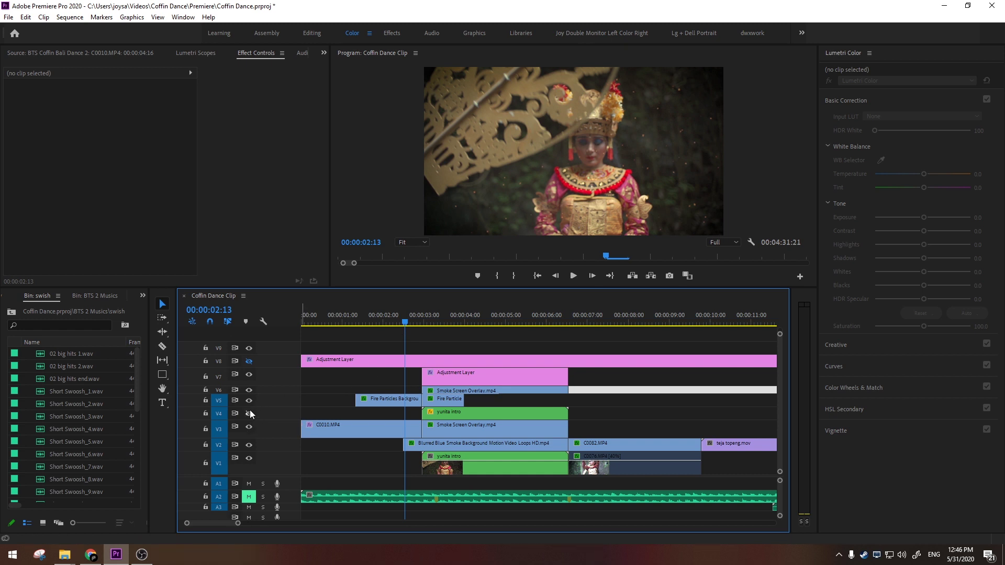
pyautogui.click(249, 400)
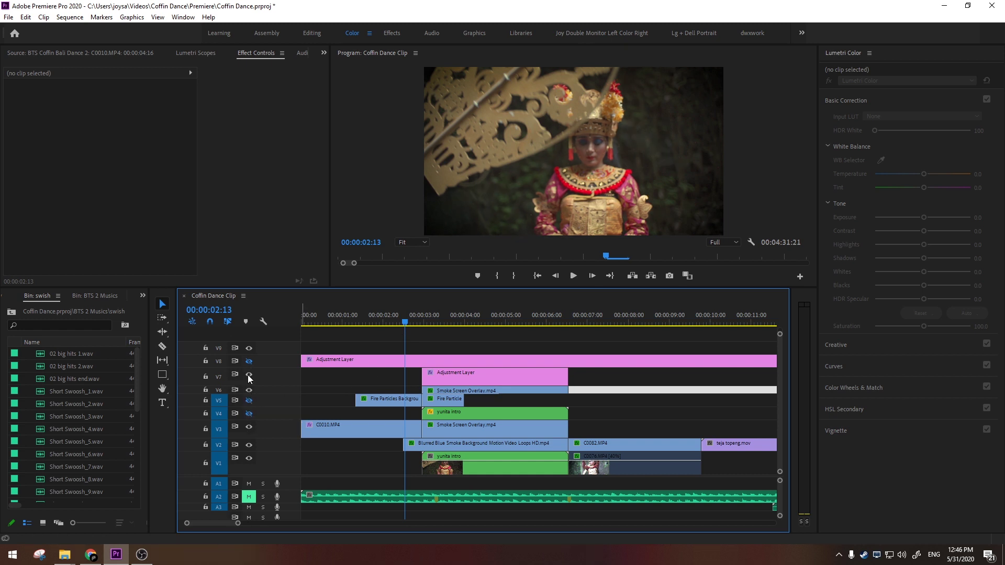
# Move the playhead to 00:00:03:05 and hide tracks V7, V6, V3 and V2, keeping the base footage on V1 shown
pyautogui.moveTo(424, 310); pyautogui.dragTo(432, 308)
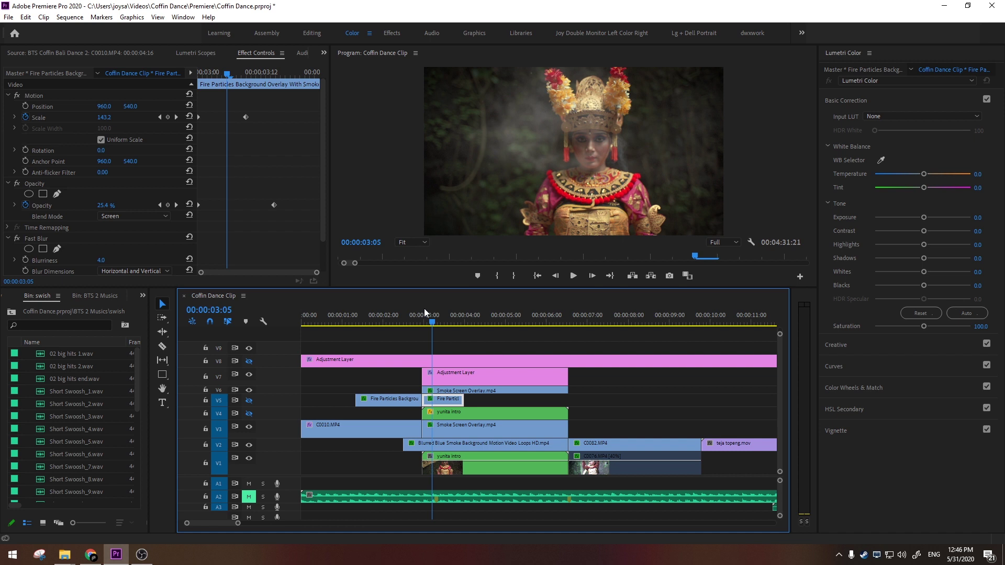
pyautogui.click(249, 375)
pyautogui.click(249, 390)
pyautogui.click(249, 428)
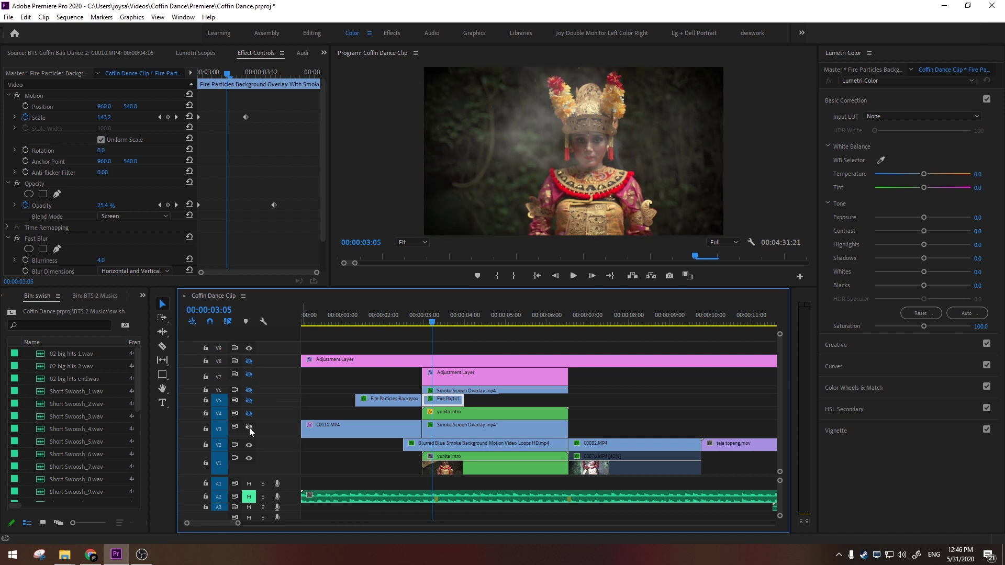
pyautogui.click(250, 445)
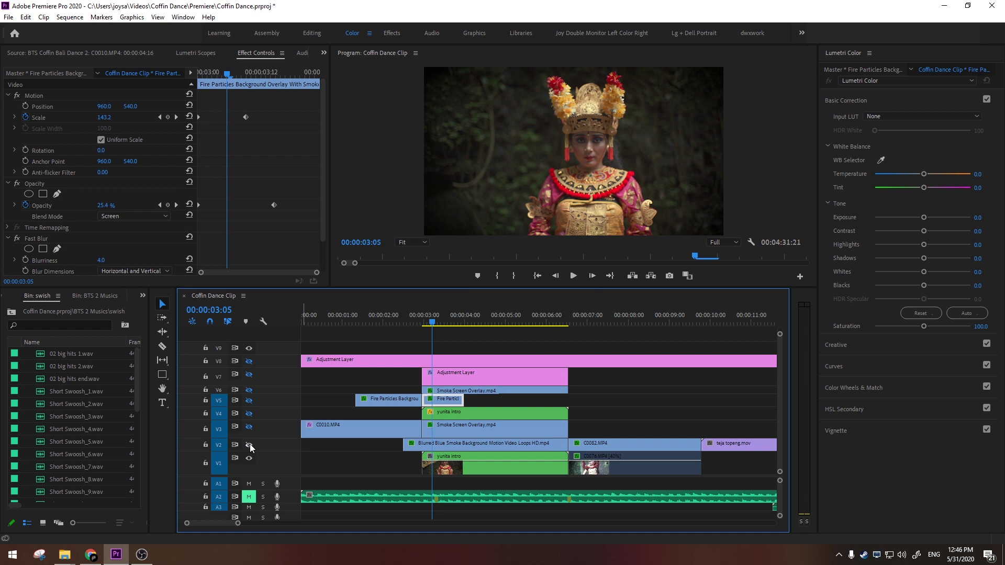
pyautogui.click(249, 457)
pyautogui.click(249, 457)
# Show track V4 and hide V1 to isolate the masked yunita intro clip, comparing it with the base footage
pyautogui.click(483, 470)
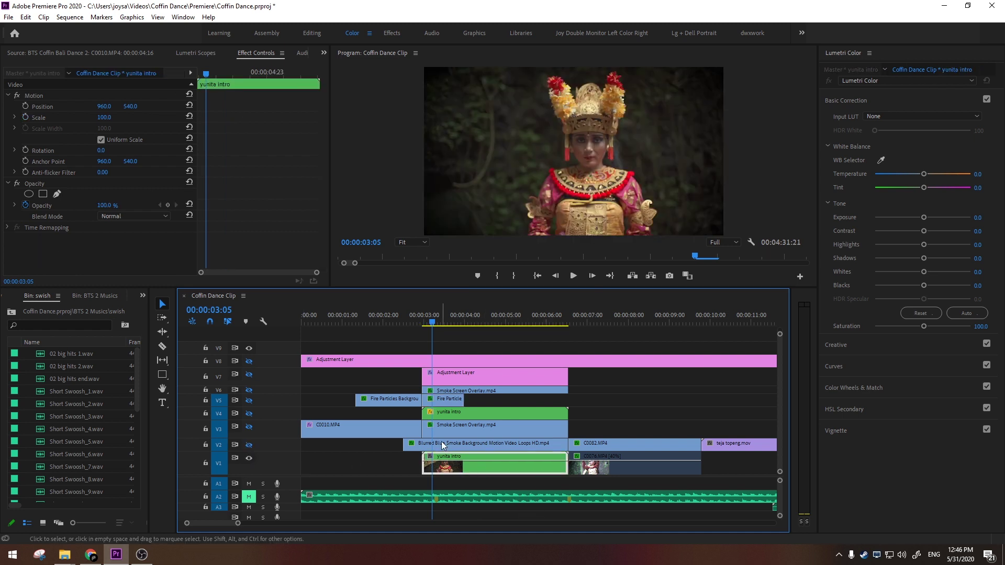
pyautogui.click(250, 415)
pyautogui.click(249, 458)
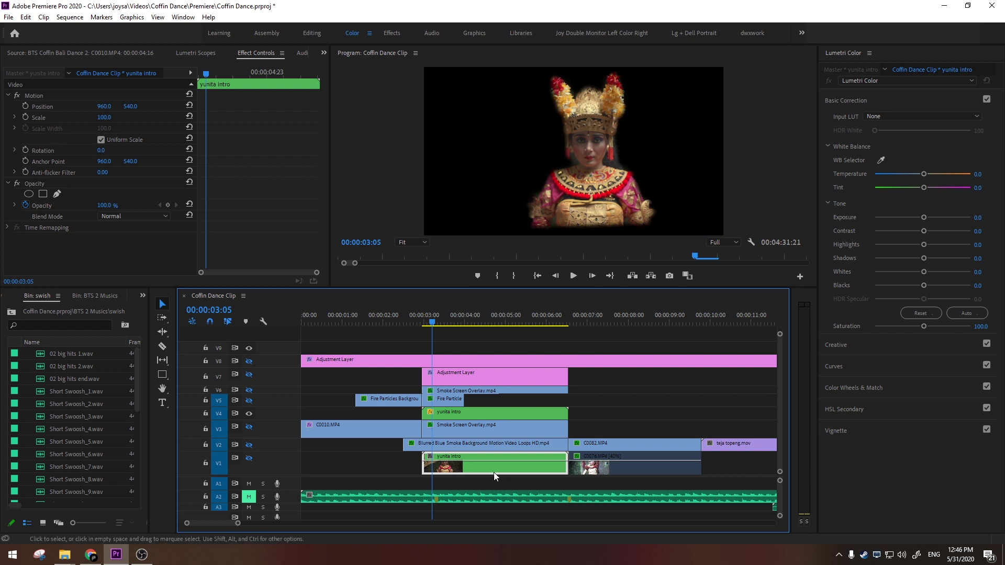
pyautogui.click(463, 416)
pyautogui.click(249, 459)
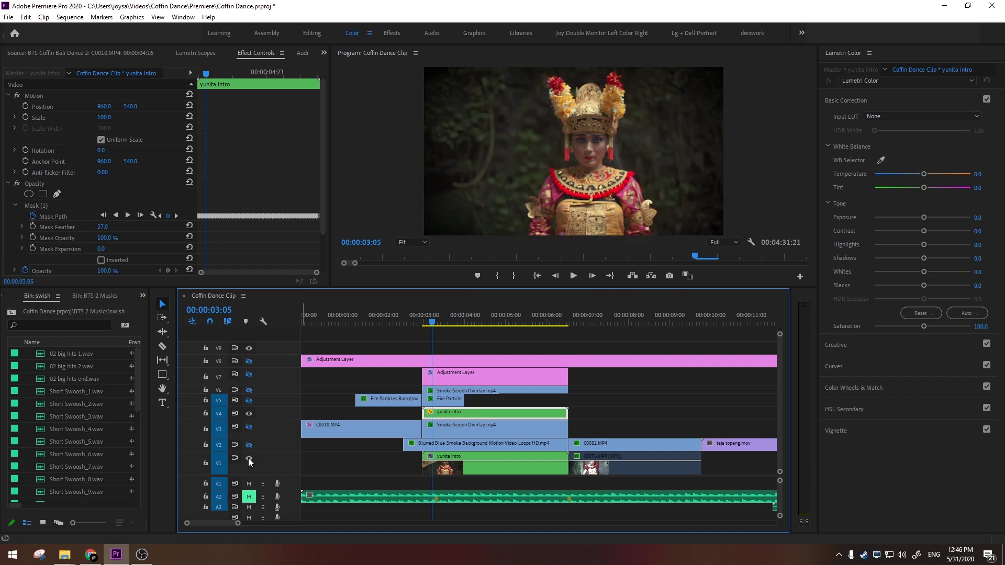
pyautogui.click(249, 458)
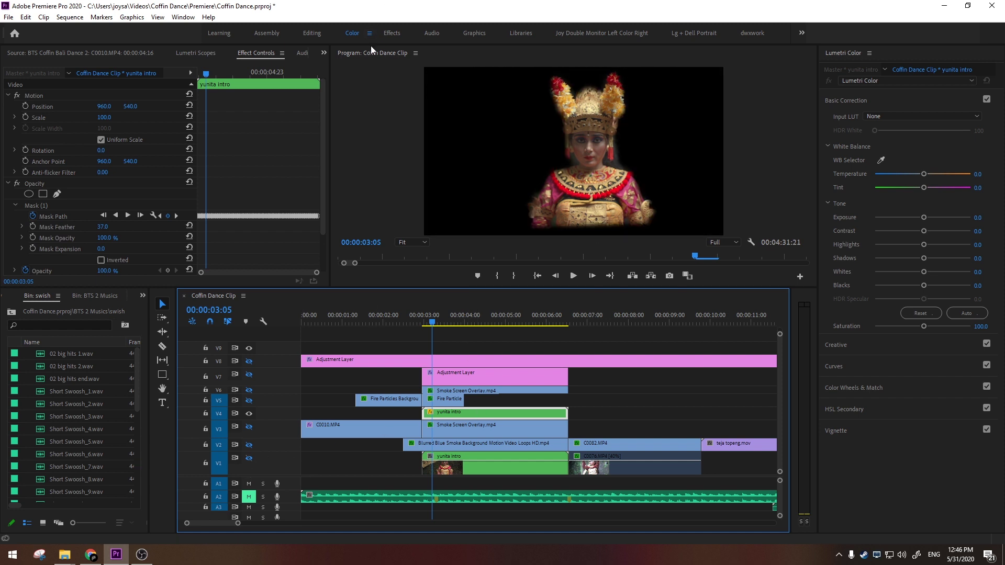
# Display the opacity mask outline of the yunita intro clip on V4 and scrub through its tracked mask path
pyautogui.scroll(-3, 131, 168)
pyautogui.click(47, 161)
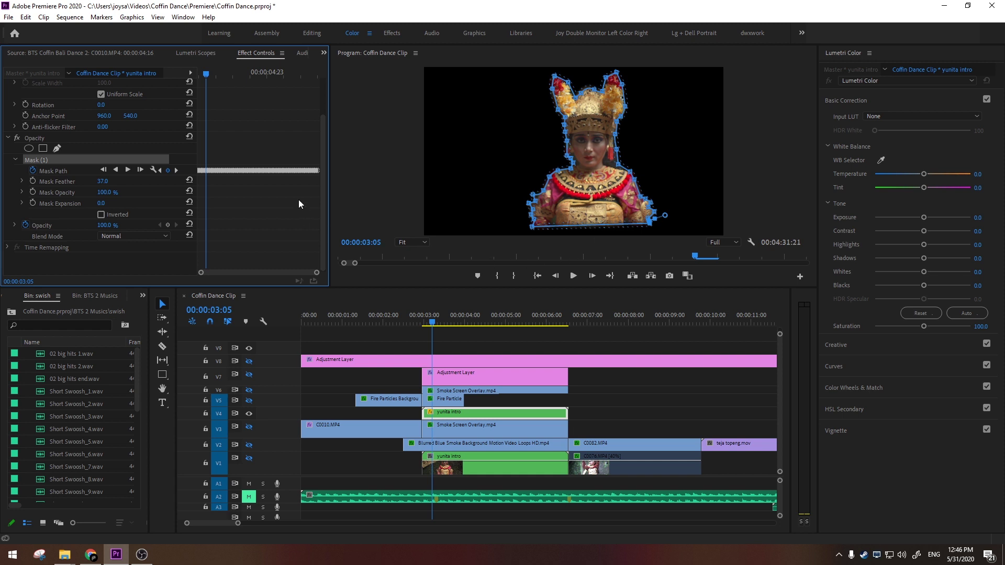
pyautogui.moveTo(207, 74); pyautogui.dragTo(268, 82)
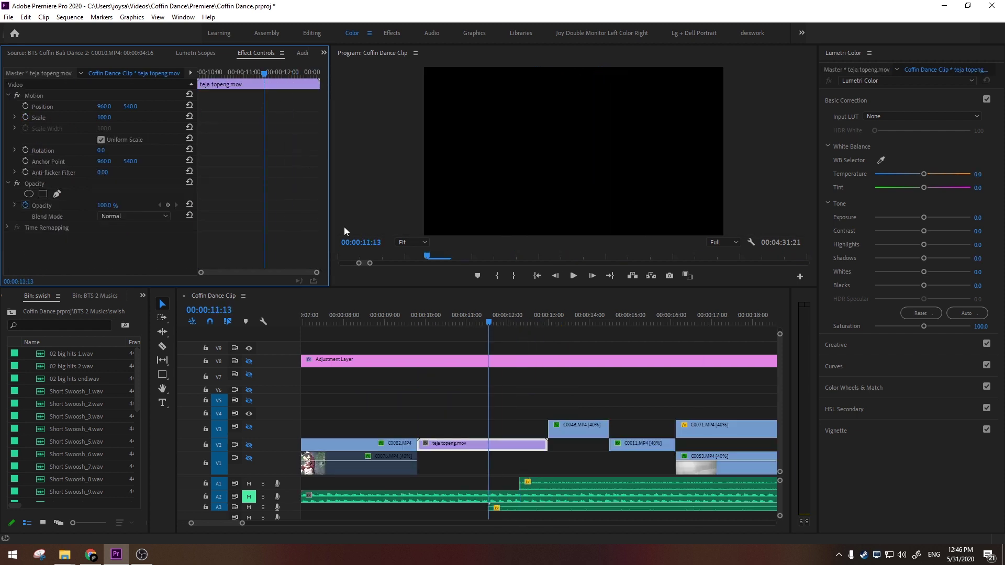
# Bring the playhead back over the masked yunita intro clip at 00:00:03:12
pyautogui.click(382, 315)
pyautogui.press('-')
pyautogui.press('-')
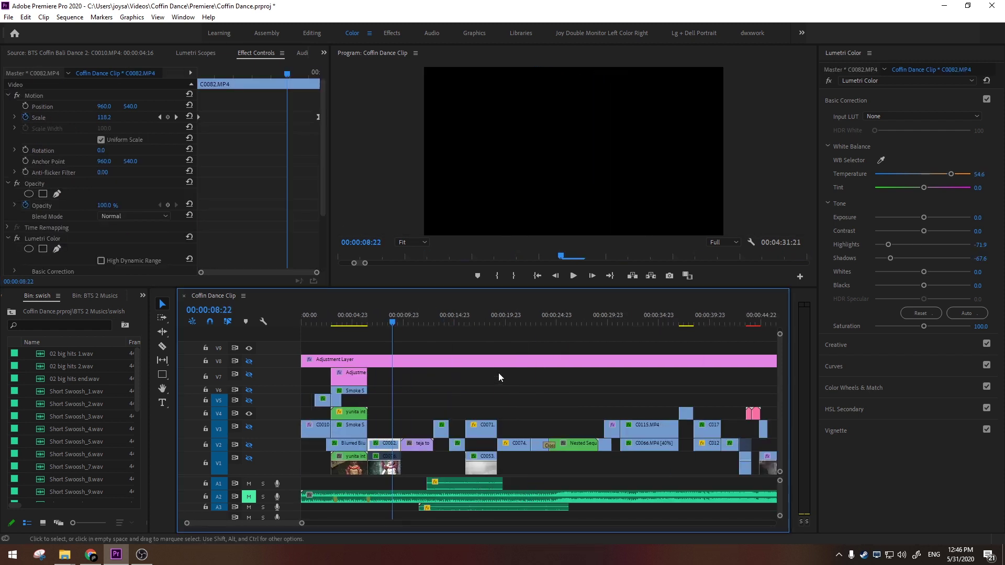
pyautogui.click(346, 317)
pyautogui.press('=')
pyautogui.press('=')
pyautogui.moveTo(471, 322); pyautogui.dragTo(439, 324)
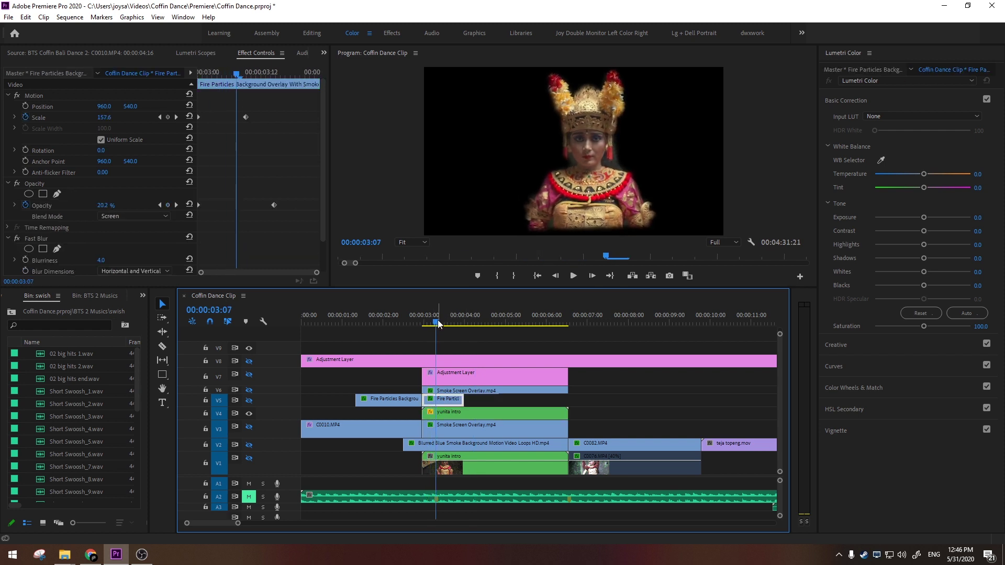
pyautogui.click(444, 323)
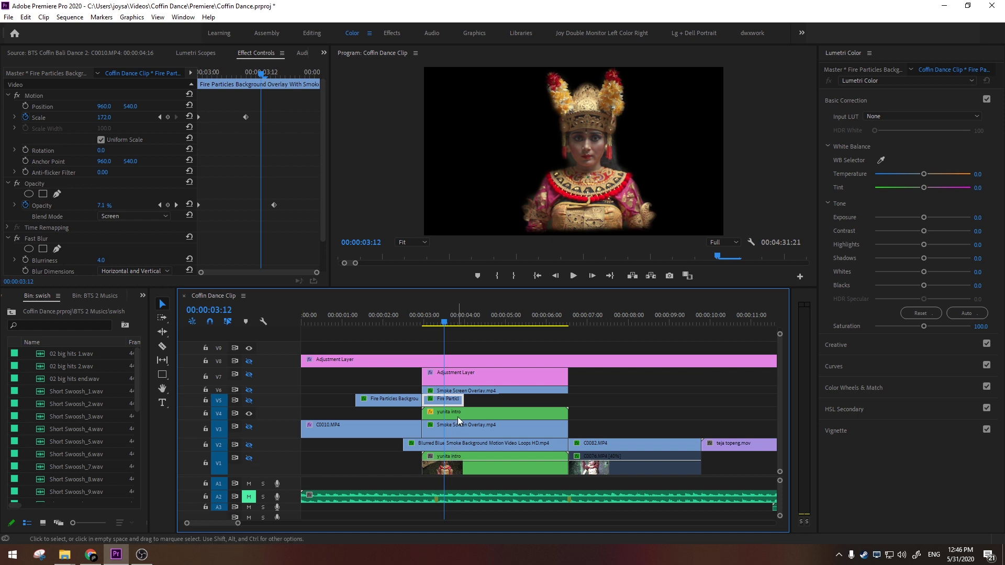
# Compare the two yunita intro clips, showing track V1 and hiding V4 to return to the unmasked footage
pyautogui.click(479, 415)
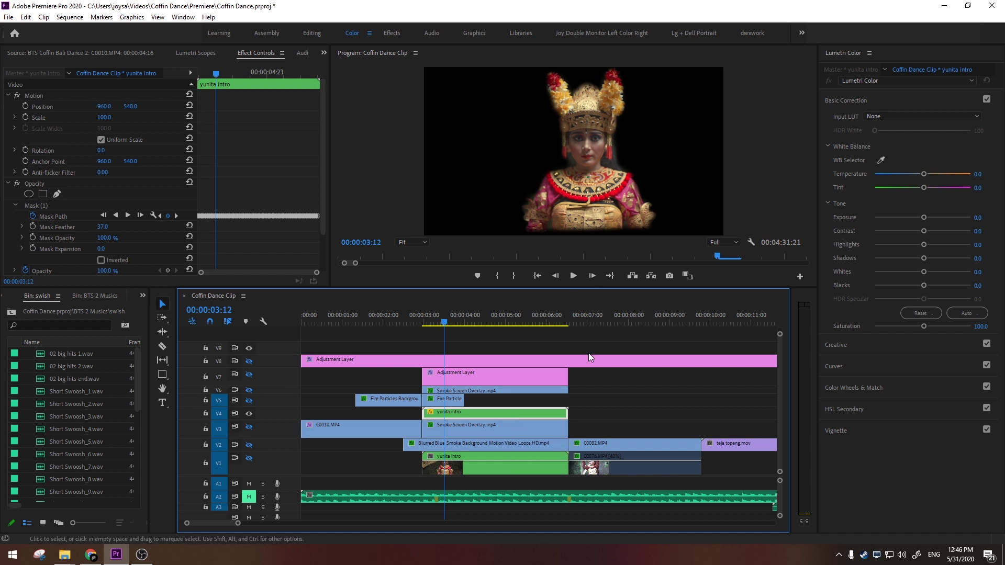
pyautogui.click(470, 460)
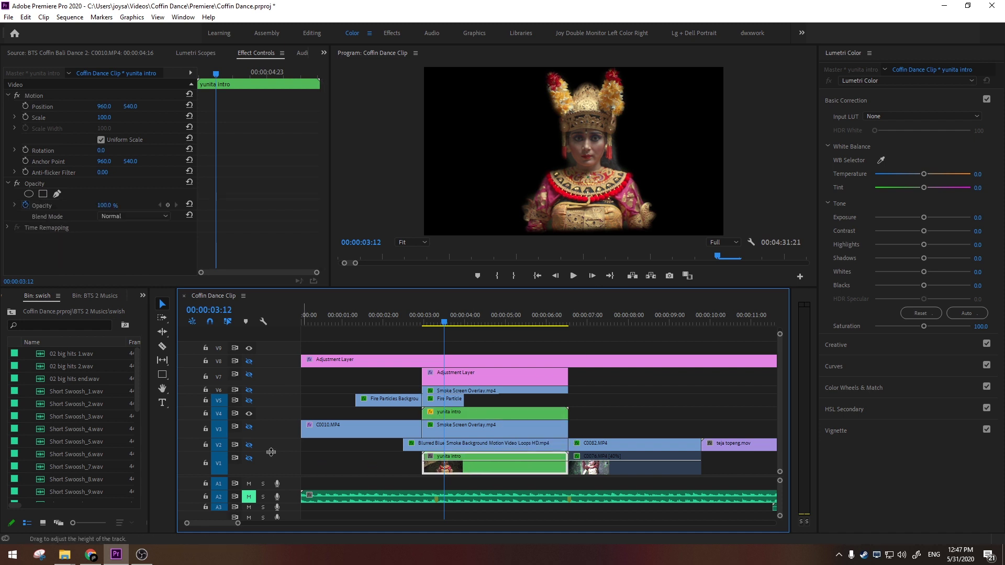
pyautogui.click(249, 459)
pyautogui.click(483, 448)
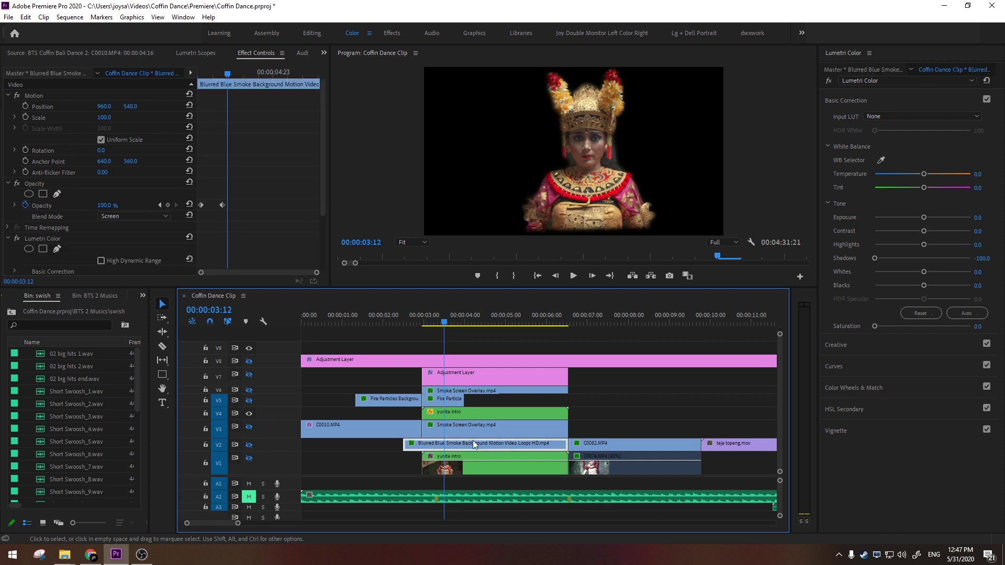
pyautogui.click(249, 459)
pyautogui.click(248, 413)
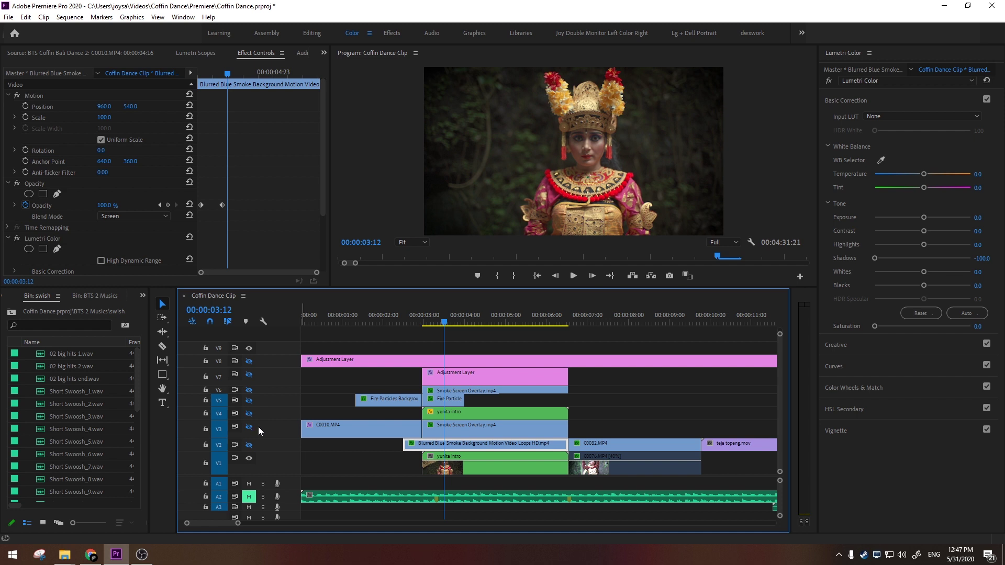
# Show the smoke layers on tracks V2 and V3 and inspect the Smoke Screen Overlay clip's opacity and blur settings
pyautogui.click(248, 446)
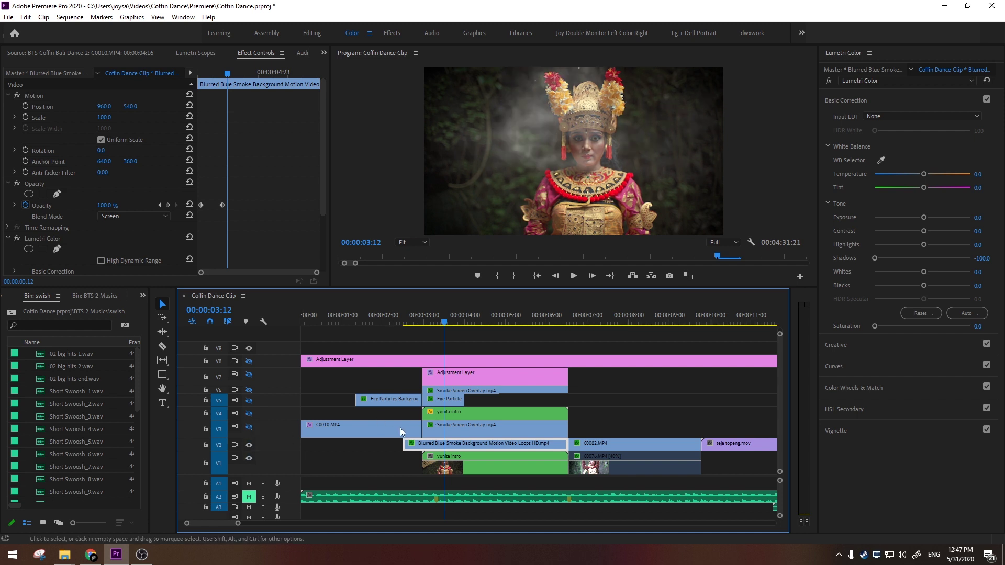
pyautogui.click(251, 426)
pyautogui.click(461, 435)
pyautogui.click(461, 445)
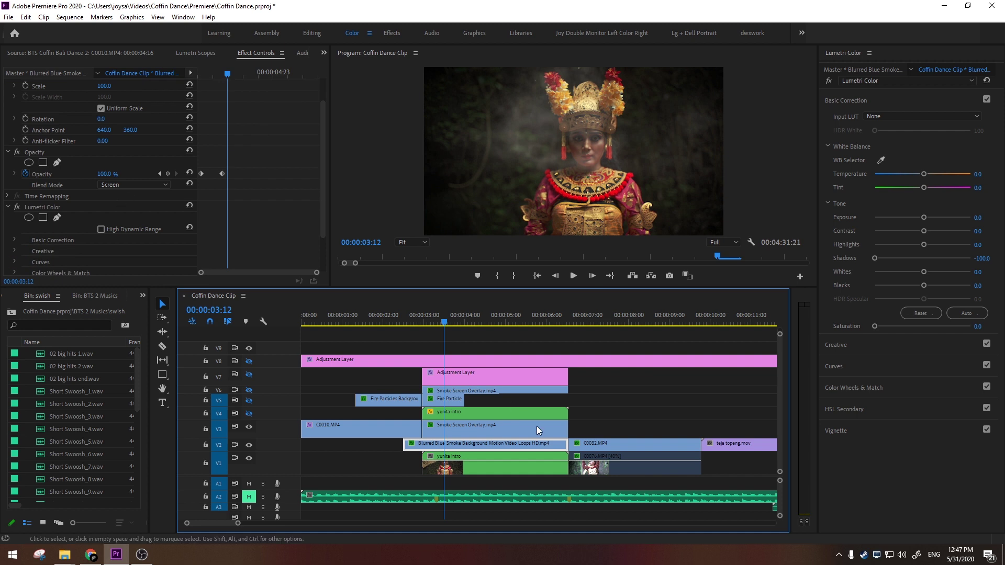
pyautogui.scroll(-3, 283, 249)
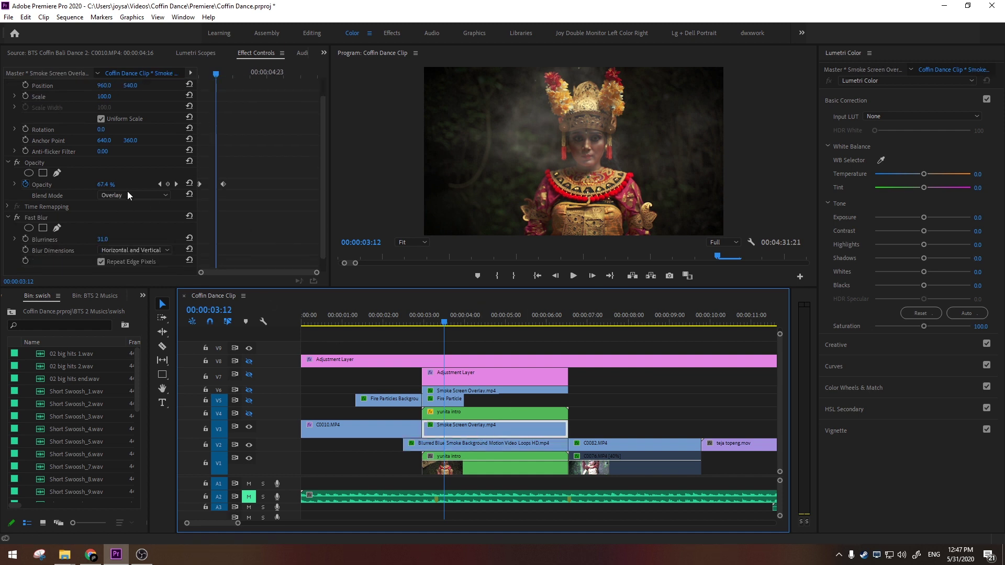
# Show tracks V4 and V5 to layer the masked yunita intro clip and the Fire Particles overlay over the smoke
pyautogui.click(467, 411)
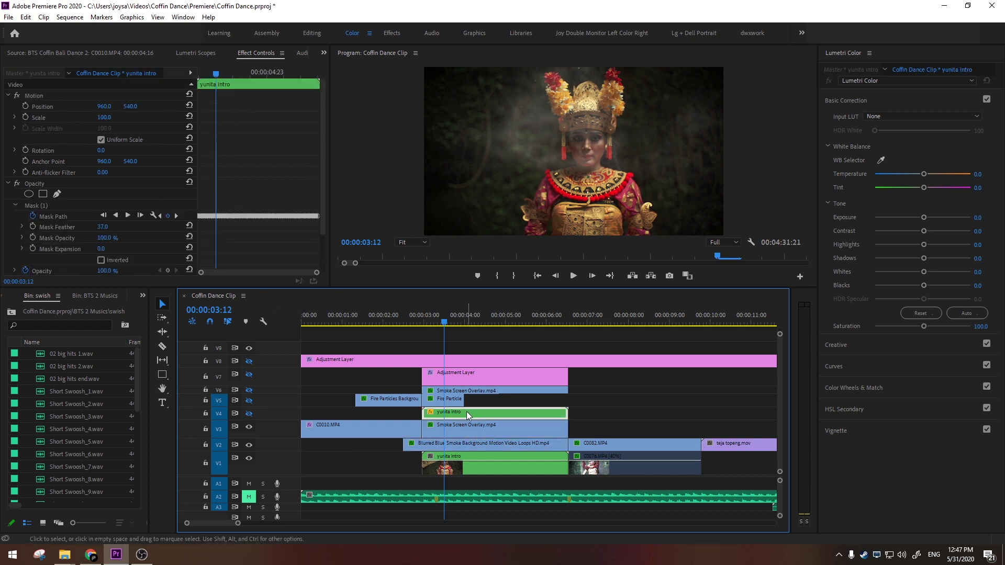
pyautogui.click(249, 414)
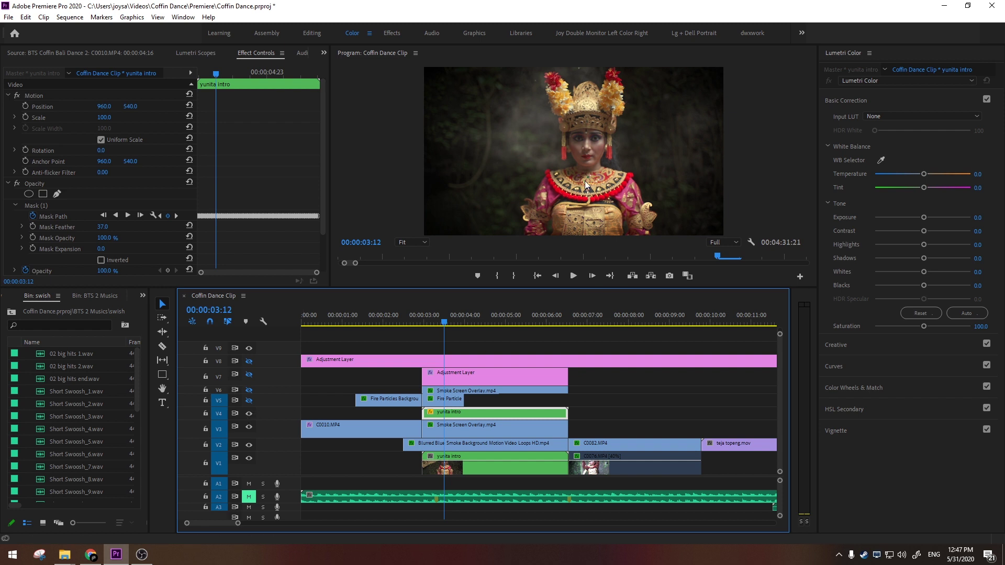
pyautogui.click(439, 402)
pyautogui.click(250, 401)
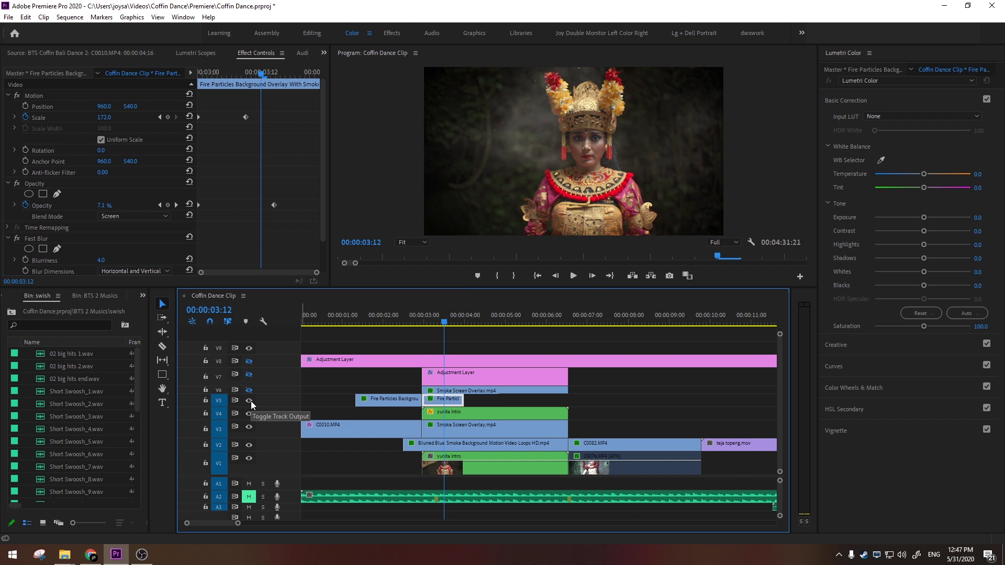
# Move the playhead to 00:00:03:05, open the second Fire Particles clip in the source monitor and scrub through it
pyautogui.moveTo(444, 322); pyautogui.dragTo(432, 325)
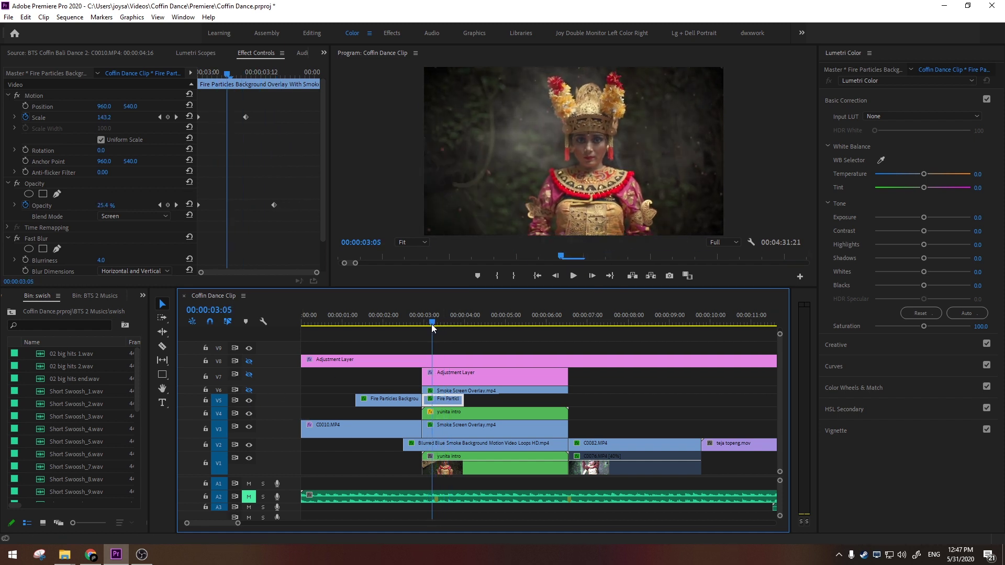
pyautogui.doubleClick(444, 401)
pyautogui.moveTo(36, 255); pyautogui.dragTo(256, 254)
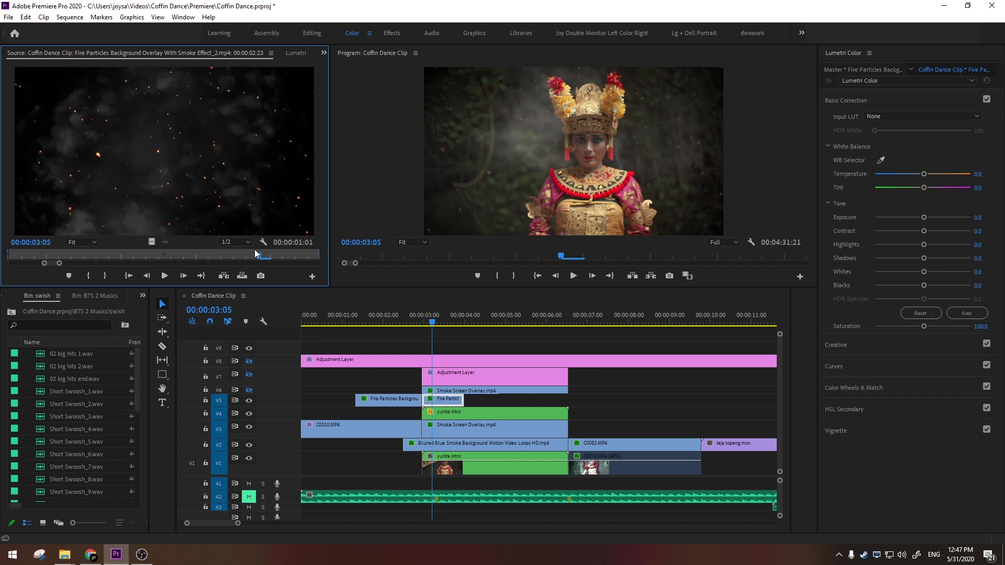
# Open the Blurred Blue Smoke clip and the V3 Smoke Screen Overlay clip in the source monitor and scrub through each
pyautogui.doubleClick(454, 445)
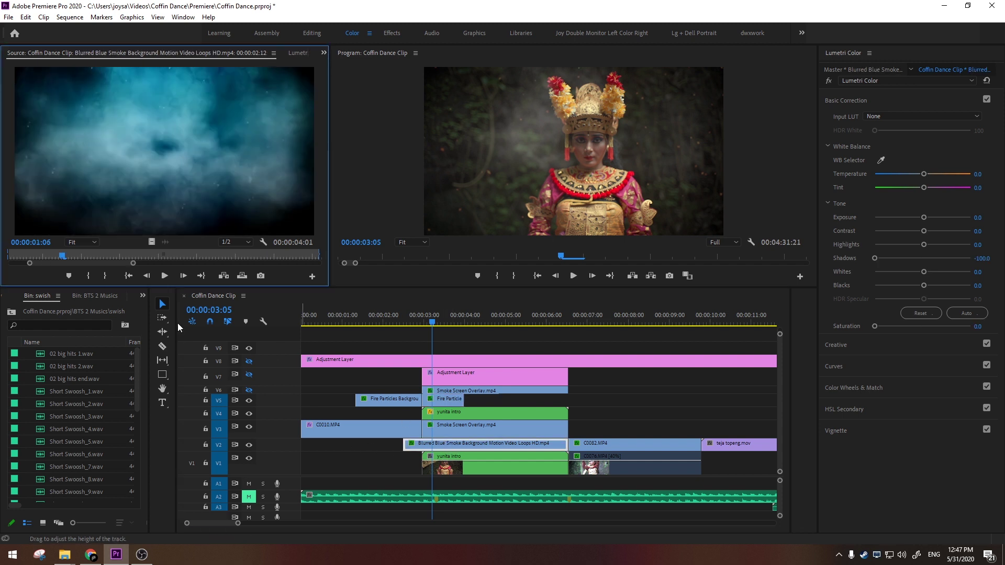
pyautogui.moveTo(63, 256); pyautogui.dragTo(212, 255)
pyautogui.click(448, 432)
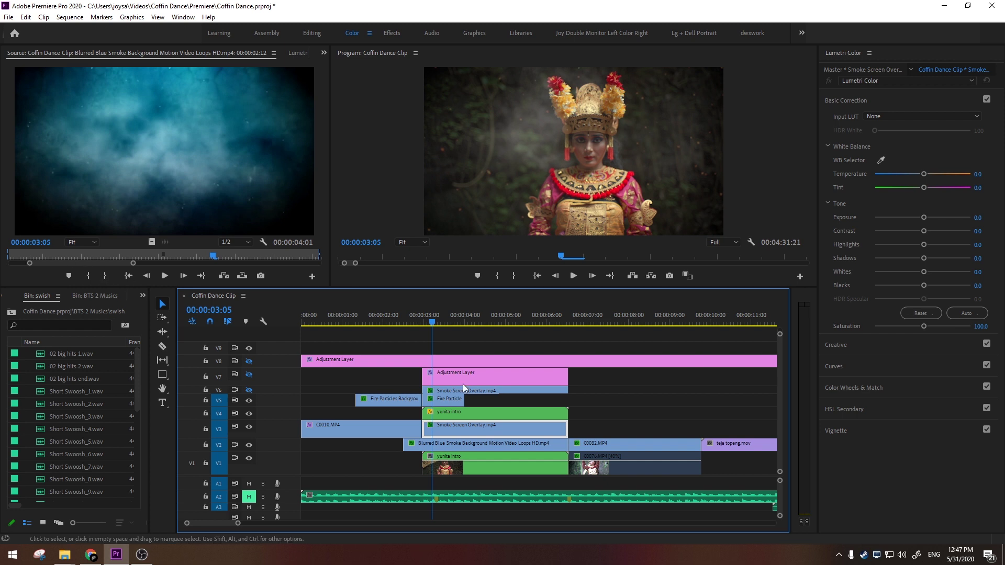
pyautogui.doubleClick(455, 434)
pyautogui.moveTo(36, 256); pyautogui.dragTo(77, 257)
pyautogui.click(456, 447)
pyautogui.click(450, 428)
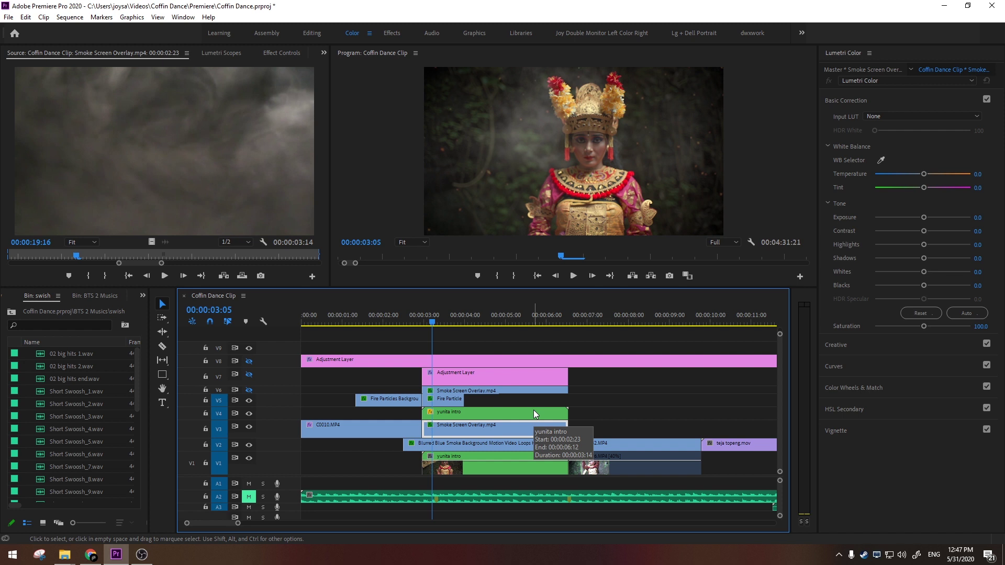
# Show tracks V6 and V7 to add the upper Smoke Screen Overlay and the short adjustment layer over the subject
pyautogui.click(447, 414)
pyautogui.click(441, 401)
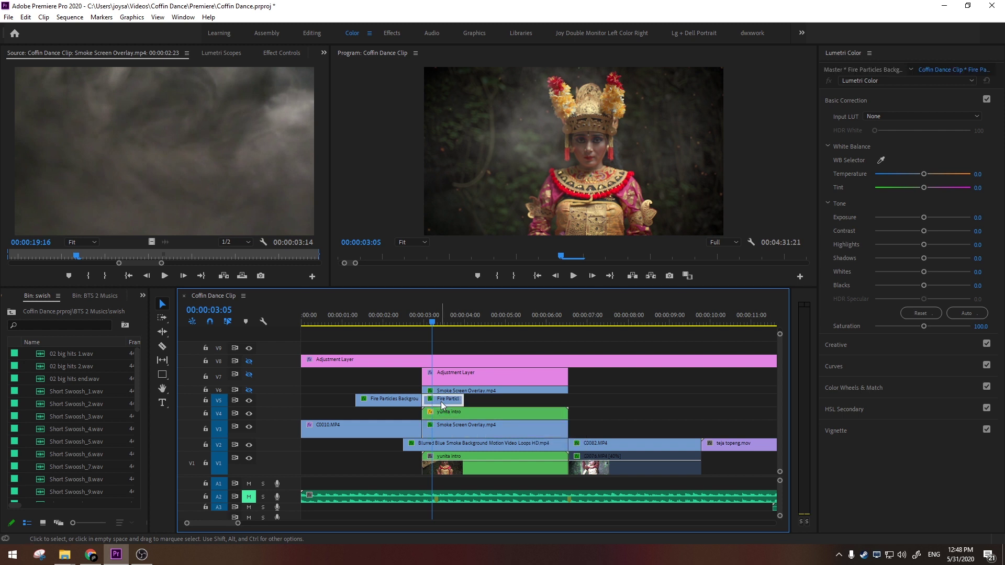
pyautogui.click(248, 390)
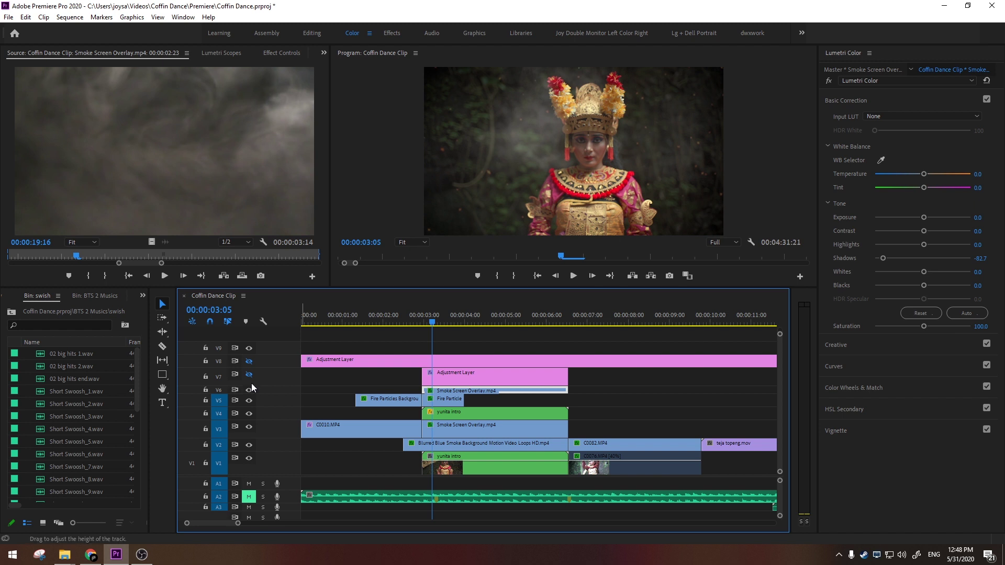
pyautogui.click(252, 374)
pyautogui.click(250, 373)
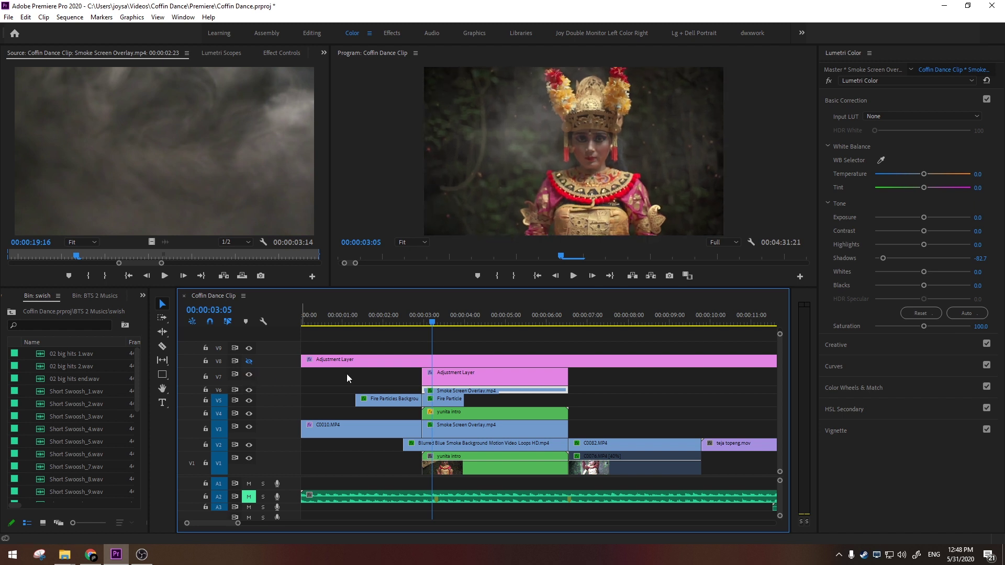
# Inspect the Transform scale keyframes of the V7 adjustment layer, moving the playhead to its start at 00:00:02:23
pyautogui.click(463, 381)
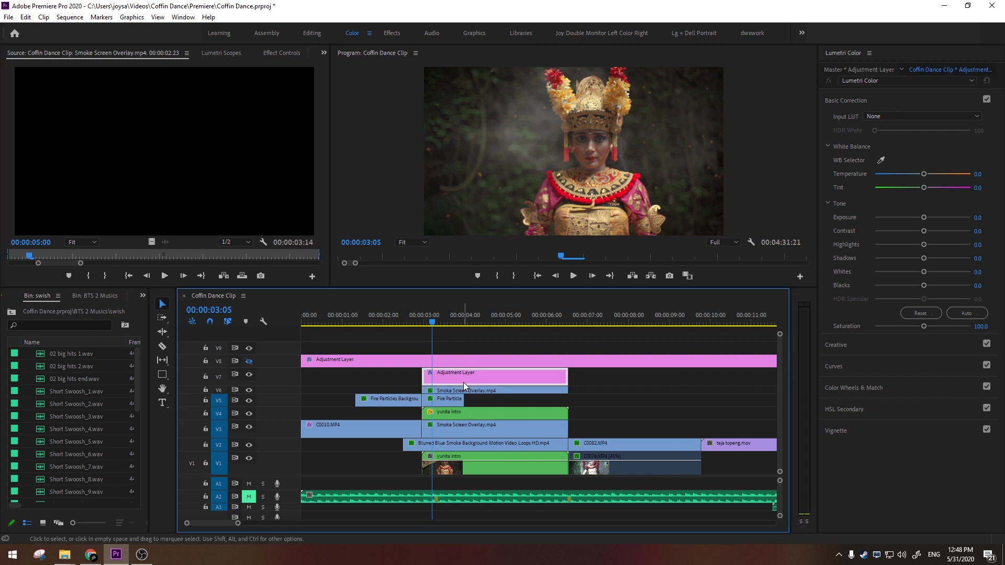
pyautogui.click(222, 53)
pyautogui.click(282, 52)
pyautogui.scroll(-3, 290, 165)
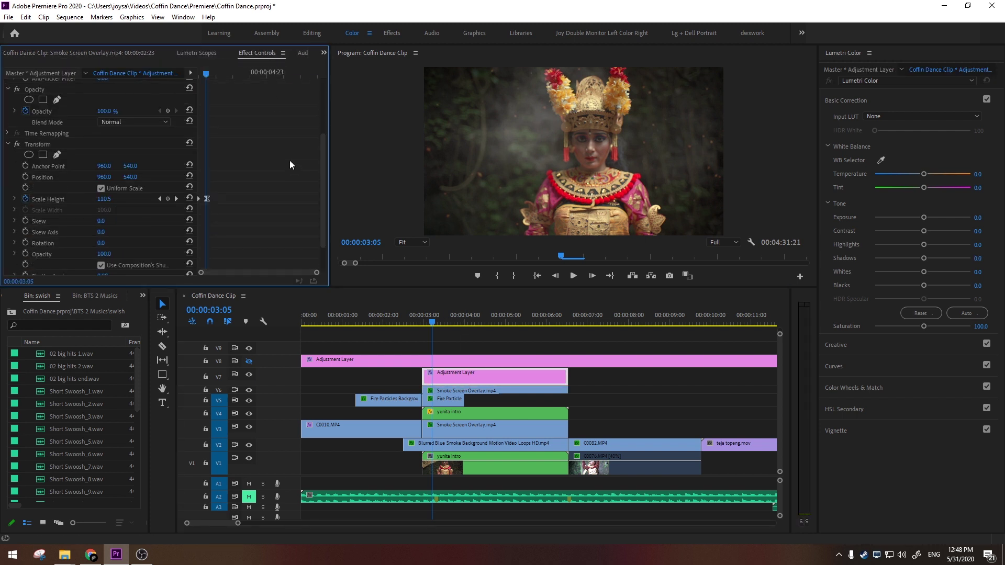
pyautogui.moveTo(236, 71); pyautogui.dragTo(193, 82)
pyautogui.scroll(-1, 266, 174)
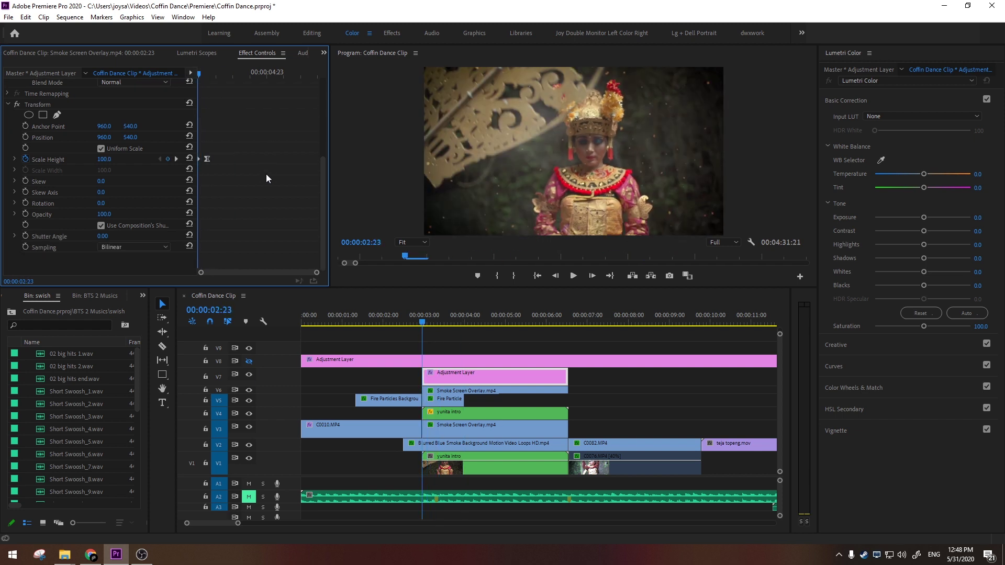
# Unmute audio track A2, play the sequence from the C0082.MP4 clip onward and select the teja topeng.mov clip in a zoomed-out timeline
pyautogui.moveTo(422, 314); pyautogui.dragTo(576, 323)
pyautogui.click(249, 497)
pyautogui.press('space')
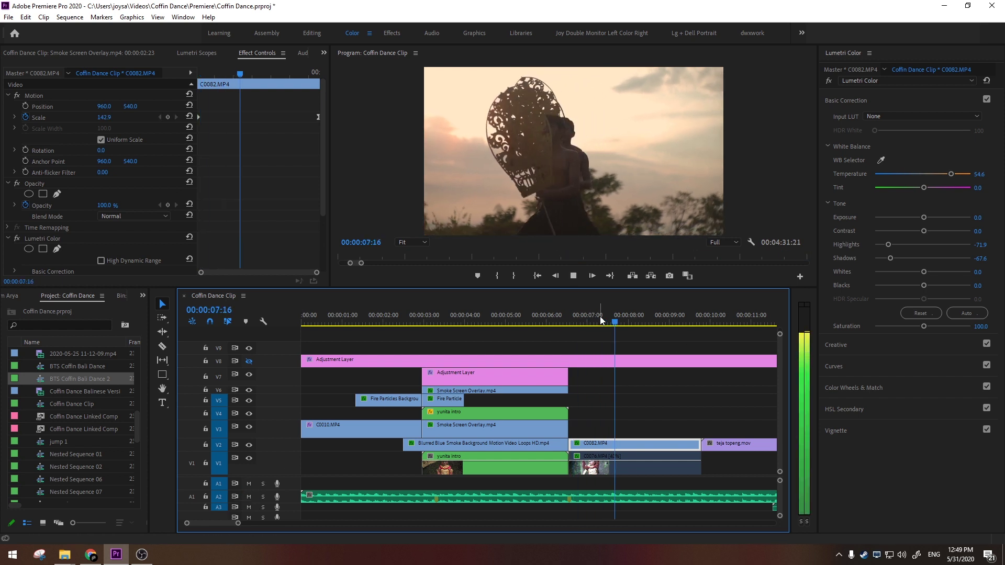
pyautogui.click(659, 388)
pyautogui.press('-')
pyautogui.press('-')
pyautogui.press('=')
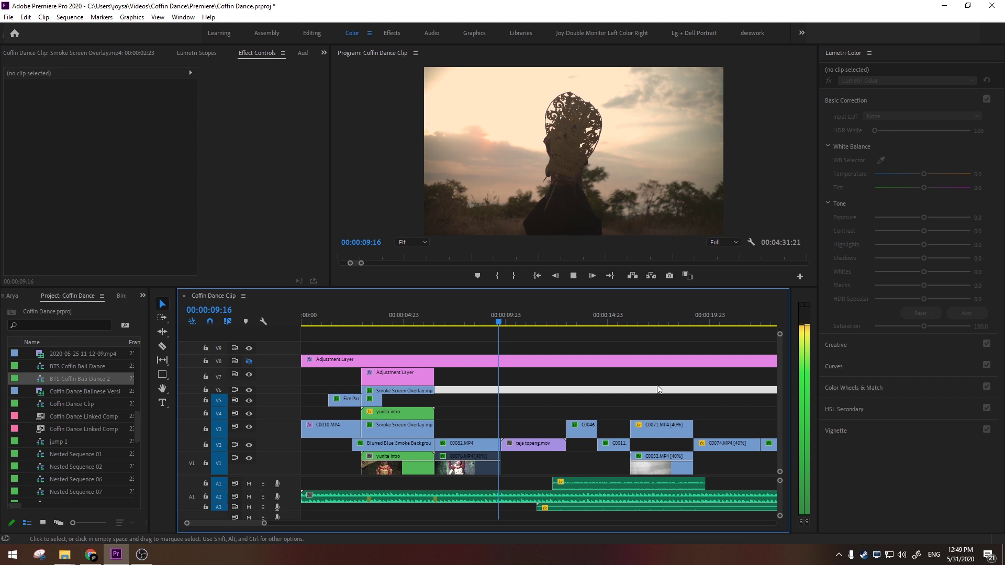
pyautogui.click(534, 444)
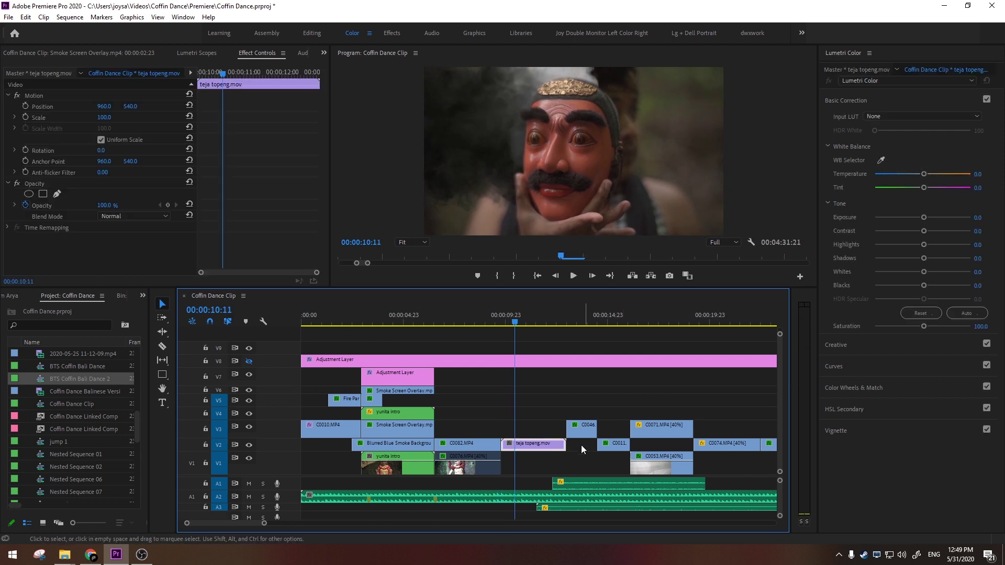
# Expand track V2 to show thumbnails and browse the Shoot Day 1 Cam 1 bin in a widened panel for the mask footage
pyautogui.doubleClick(274, 445)
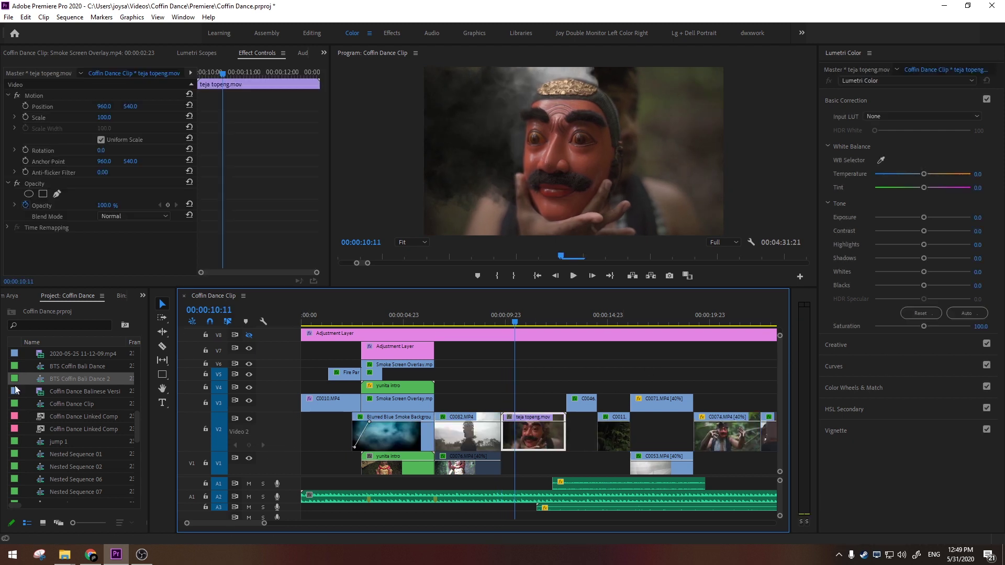
pyautogui.click(142, 297)
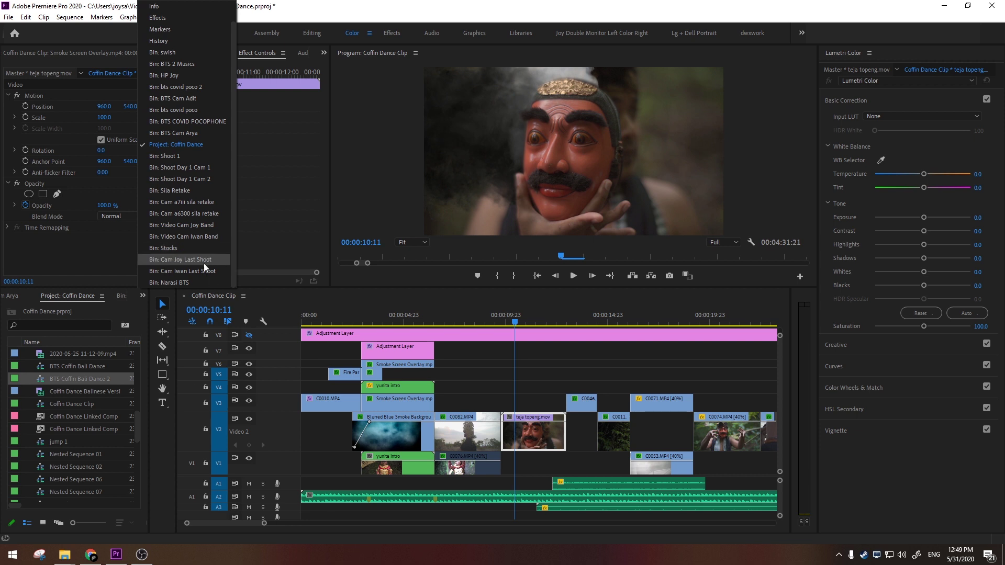
pyautogui.click(218, 167)
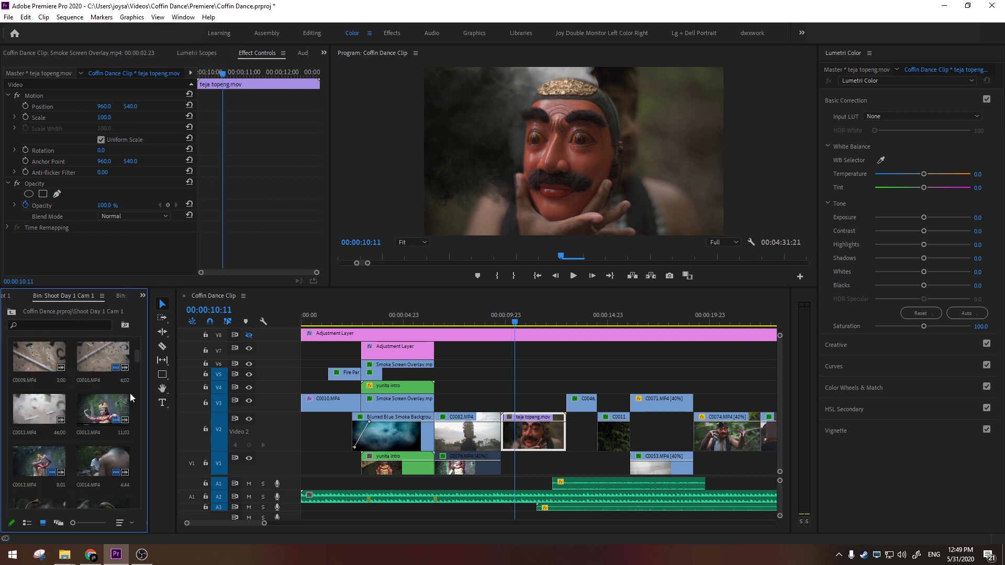
pyautogui.scroll(-3, 124, 395)
pyautogui.scroll(-3, 135, 364)
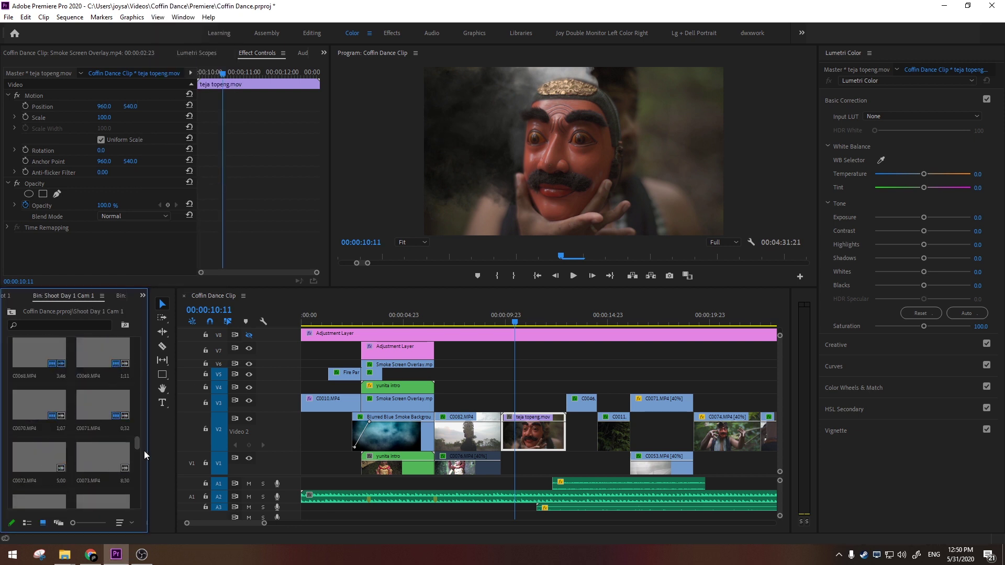
pyautogui.moveTo(149, 449); pyautogui.dragTo(188, 453)
pyautogui.scroll(-2, 127, 475)
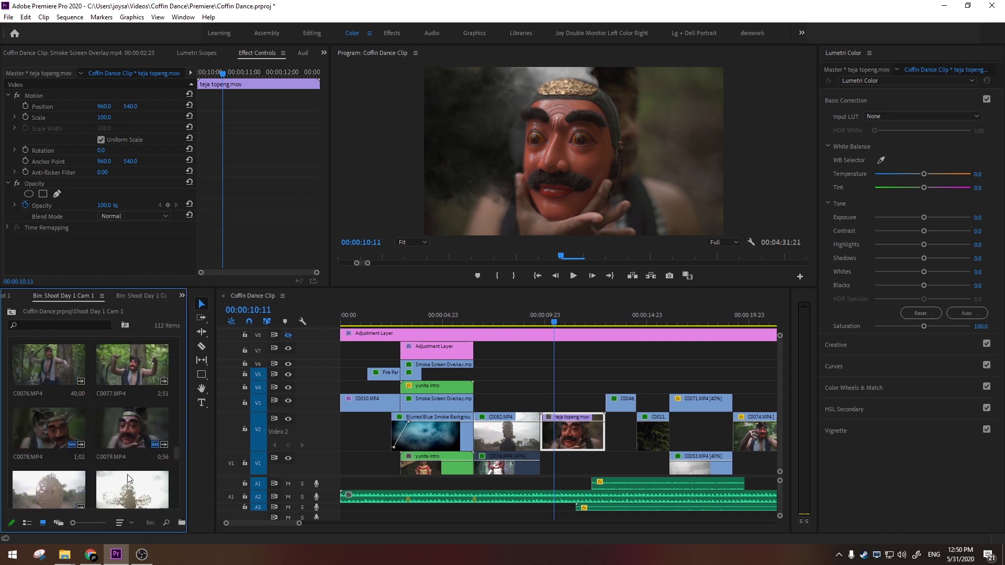
# Open C0079.MP4 in the source monitor, scrub through the raw footage and compare it with the teja topeng.mov clip
pyautogui.doubleClick(120, 440)
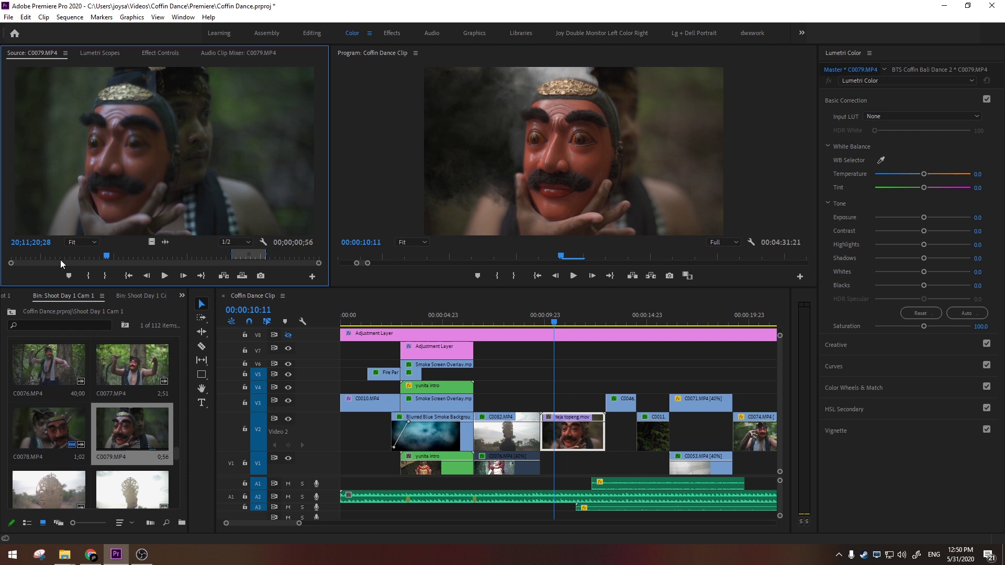
pyautogui.moveTo(30, 257); pyautogui.dragTo(276, 266)
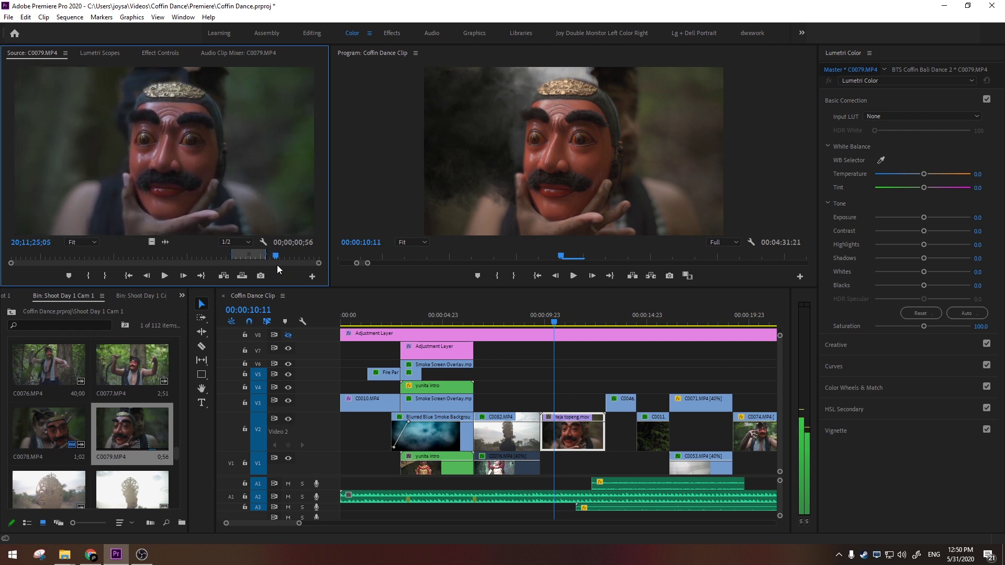
pyautogui.click(582, 432)
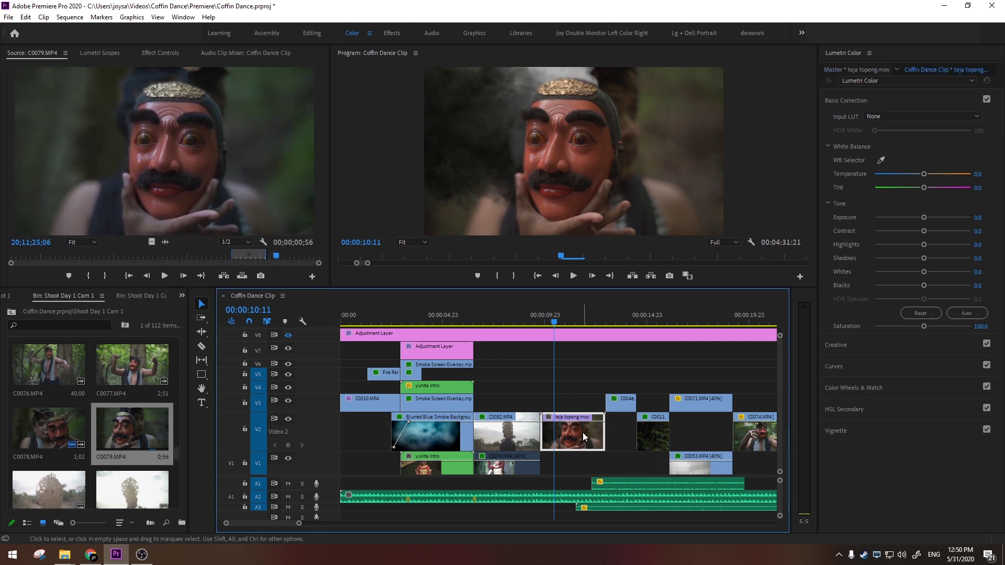
# Switch to the After Effects project yunita.aep and move the teja topeng composition's playhead to 0:00:00:00
pyautogui.click(65, 555)
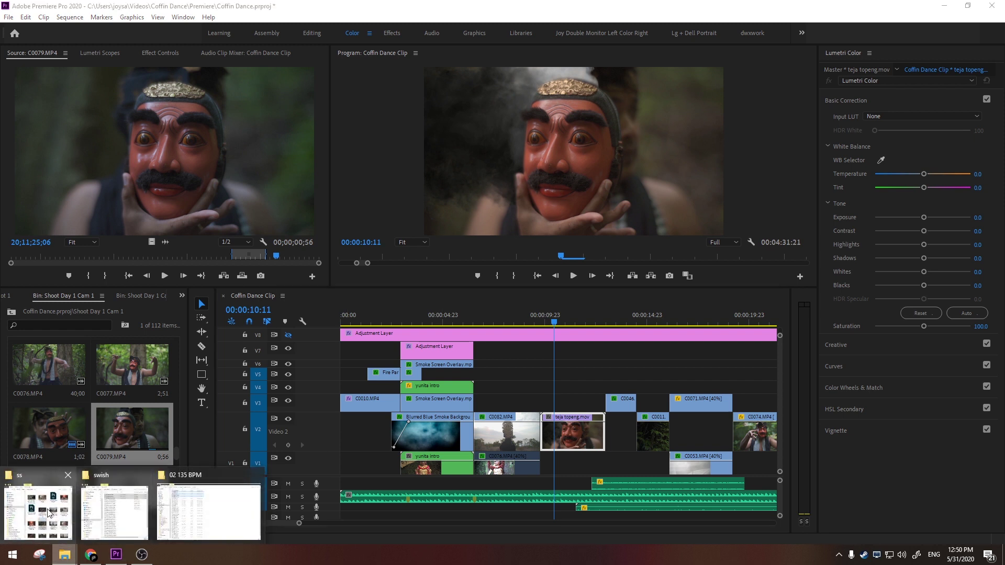
pyautogui.click(70, 509)
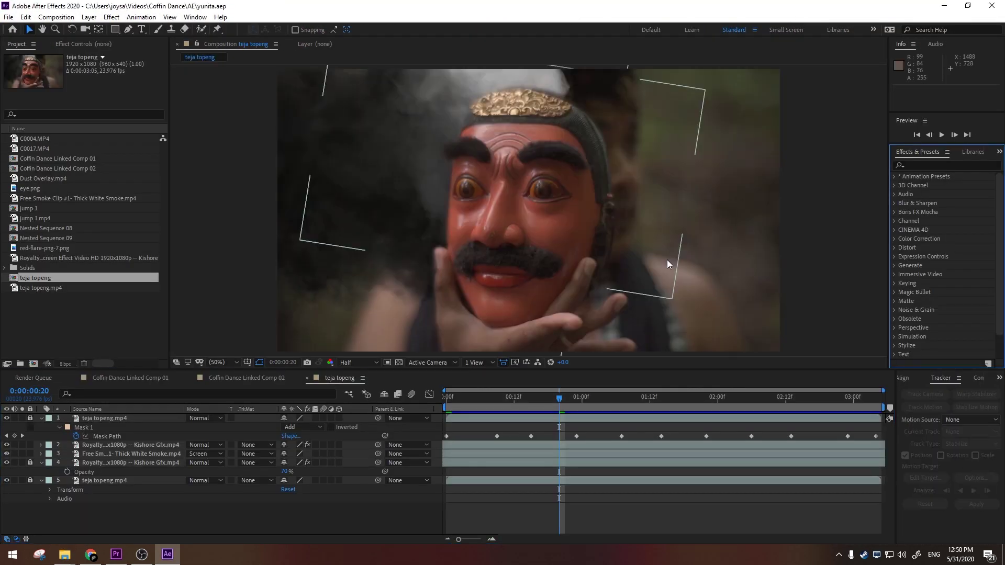
pyautogui.moveTo(463, 397); pyautogui.dragTo(3, 425)
# Toggle the visibility of the masked teja topeng.mp4 layer off and on to compare the smoke with and without it
pyautogui.click(6, 418)
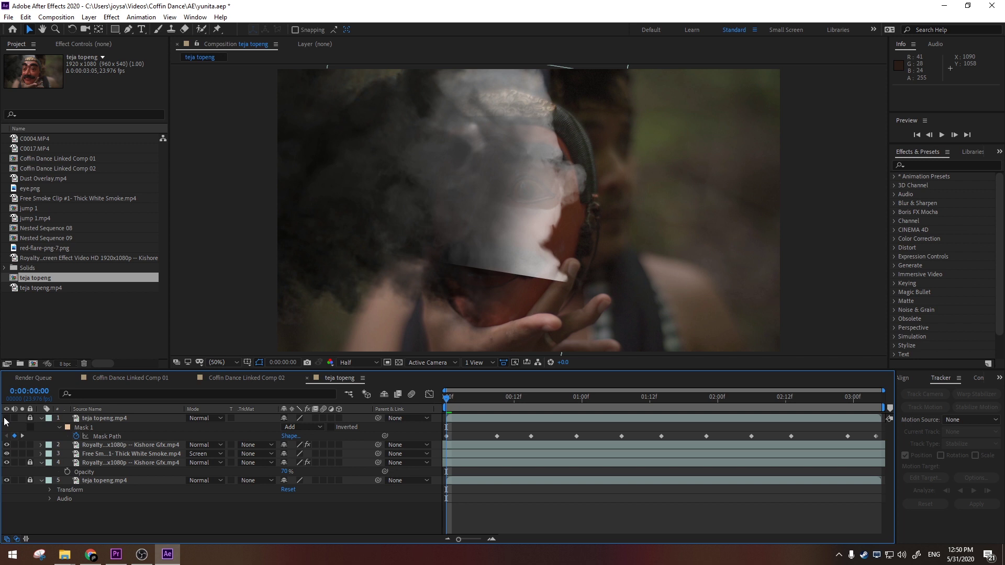
pyautogui.click(6, 418)
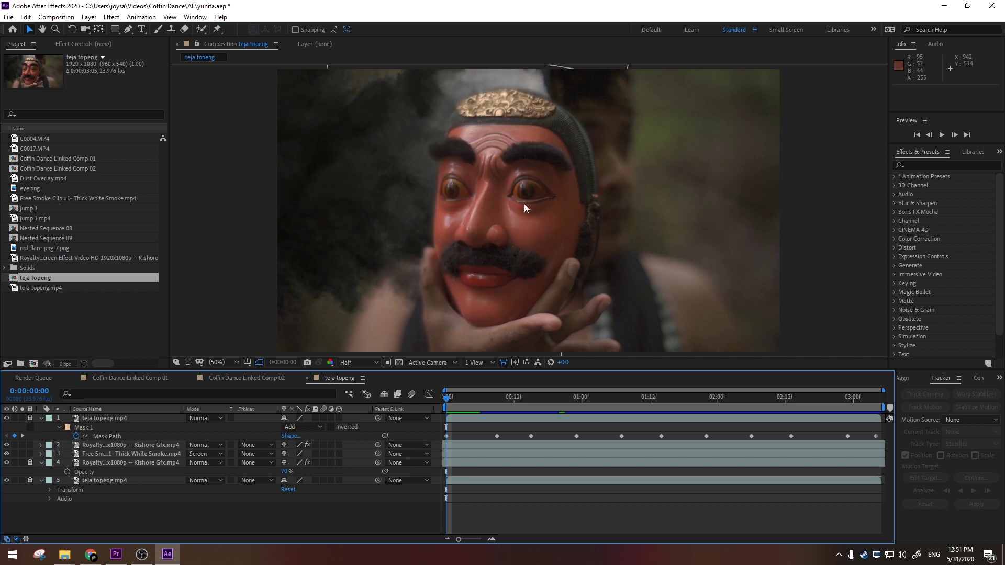
pyautogui.click(6, 418)
pyautogui.click(6, 418)
pyautogui.click(6, 418)
pyautogui.click(7, 418)
# Unlock and solo the masked teja topeng.mp4 layer, then scrub the isolated cutout to 0:00:01:14
pyautogui.click(29, 420)
pyautogui.click(24, 420)
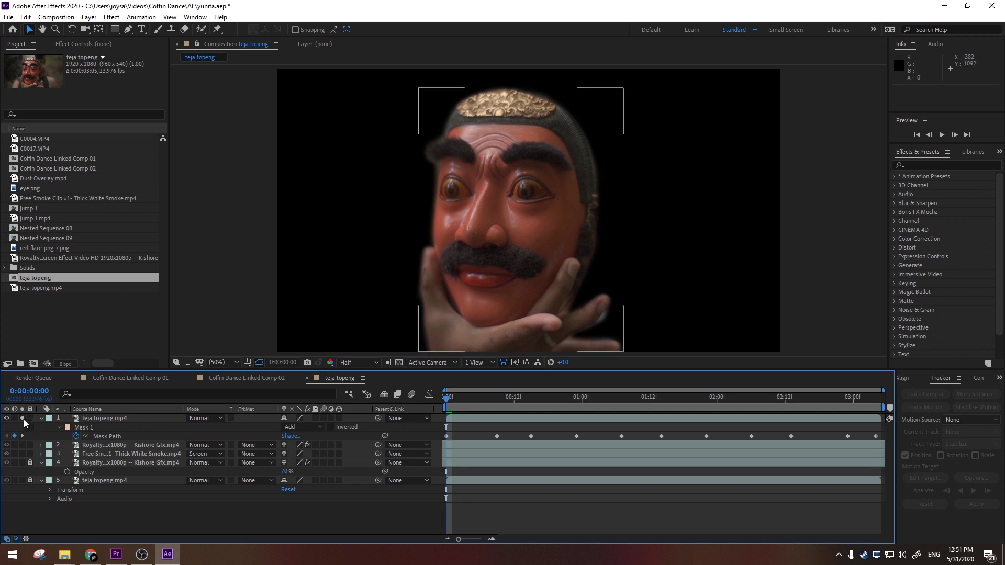
pyautogui.moveTo(462, 405); pyautogui.dragTo(661, 404)
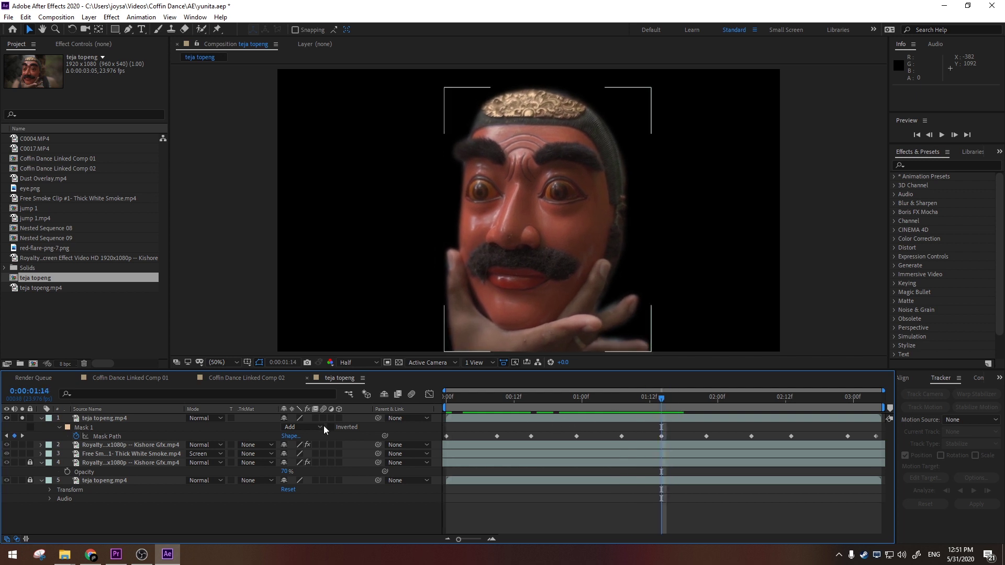
# Select the Mask Path of Mask 1 and scrub to 0:00:01:09 to examine how the outline follows the mask and hands
pyautogui.click(107, 436)
pyautogui.moveTo(614, 407); pyautogui.dragTo(589, 408)
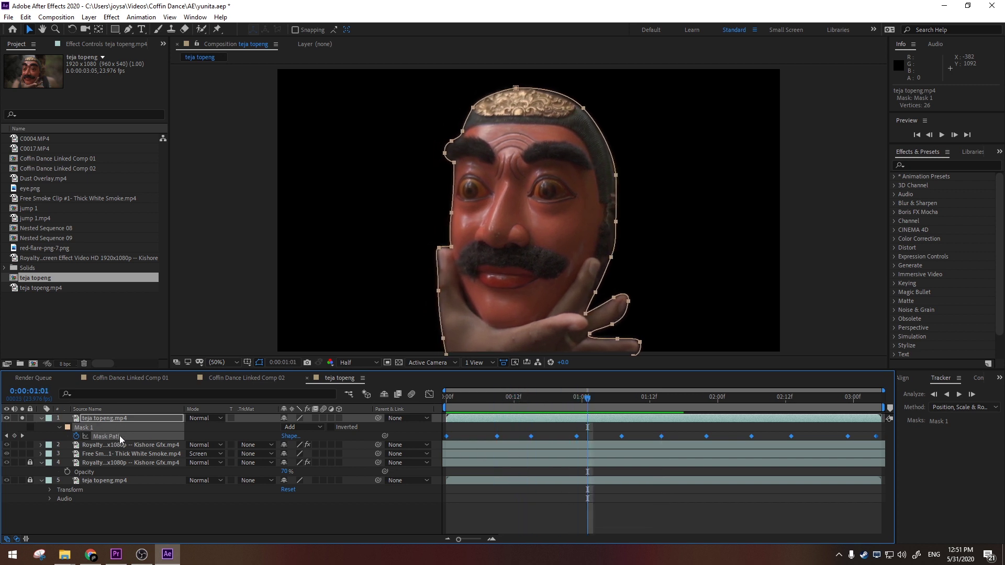
pyautogui.moveTo(598, 405); pyautogui.dragTo(633, 404)
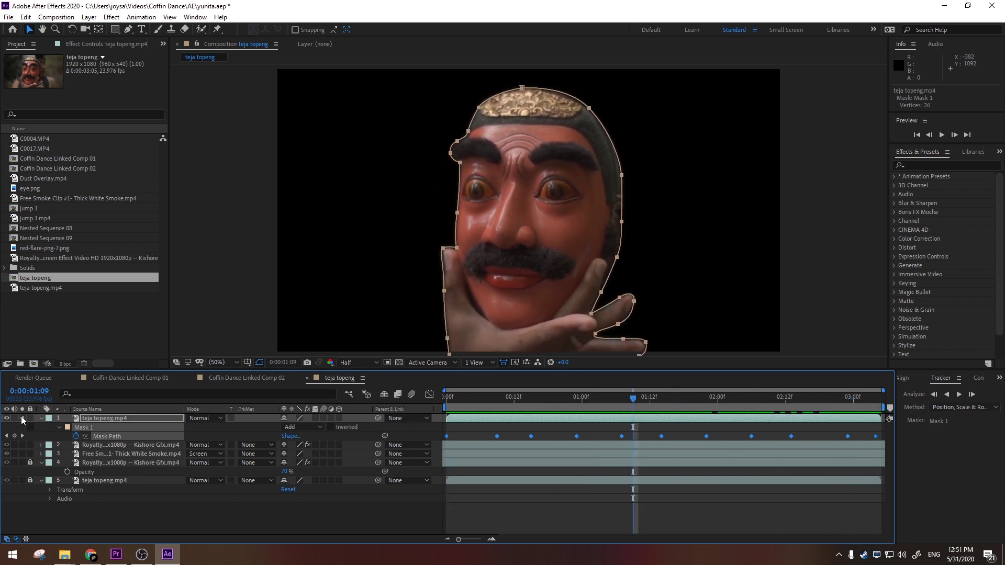
# Turn off the masked layer's solo and briefly solo the bottom teja topeng.mp4 layer to view the original footage
pyautogui.click(22, 419)
pyautogui.click(22, 481)
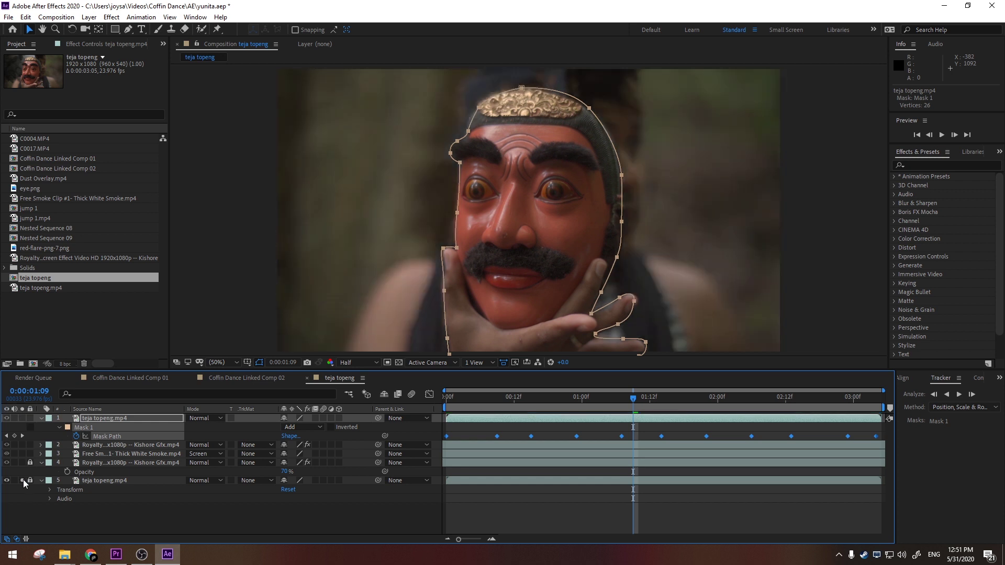
pyautogui.click(22, 481)
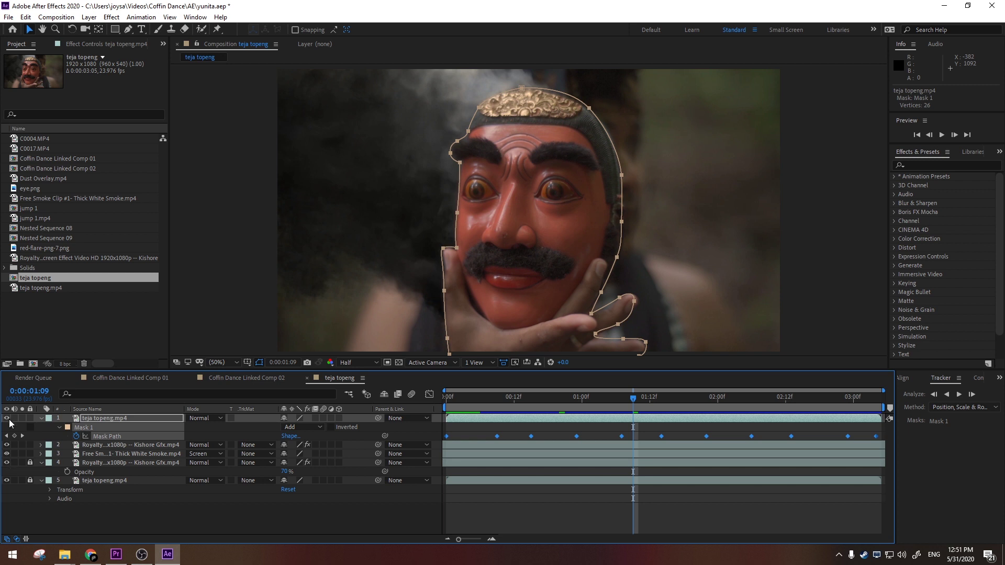
# Hide layers 1 to 4, unlock and show the Royalty smoke layer 4 over the original footage, and scrub to 0:00:02:21
pyautogui.moveTo(9, 418); pyautogui.dragTo(14, 475)
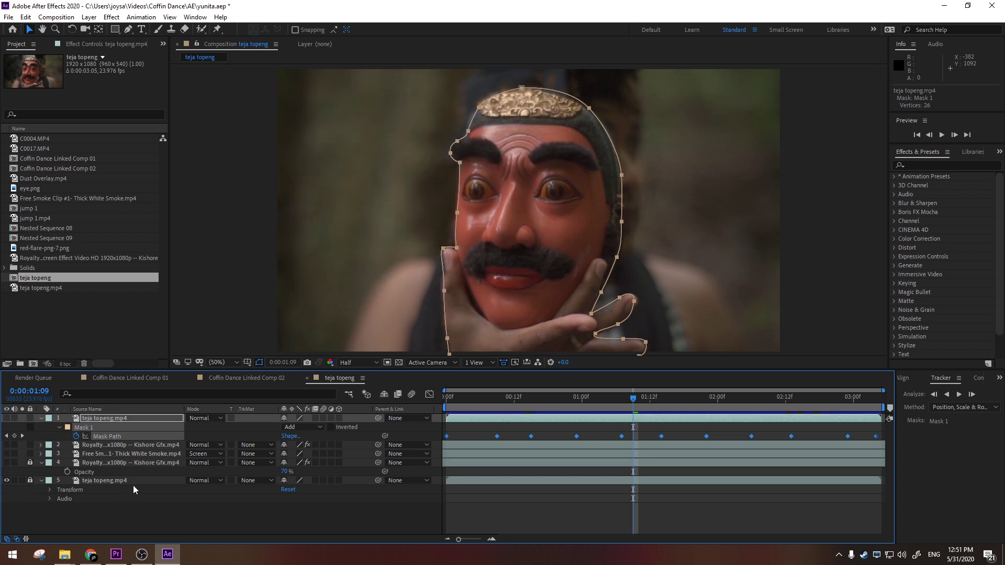
pyautogui.click(105, 481)
pyautogui.click(29, 463)
pyautogui.click(8, 463)
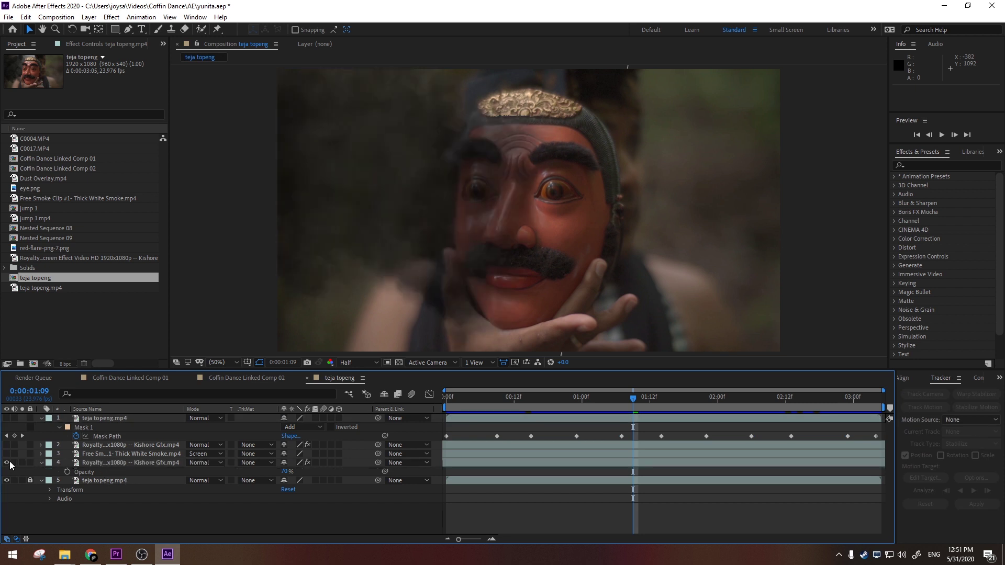
pyautogui.moveTo(491, 397); pyautogui.dragTo(837, 403)
# Show the Free Smoke Clip layer, scrub its white smoke to 0:00:02:17, and show the Royalty smoke layer 2
pyautogui.click(7, 454)
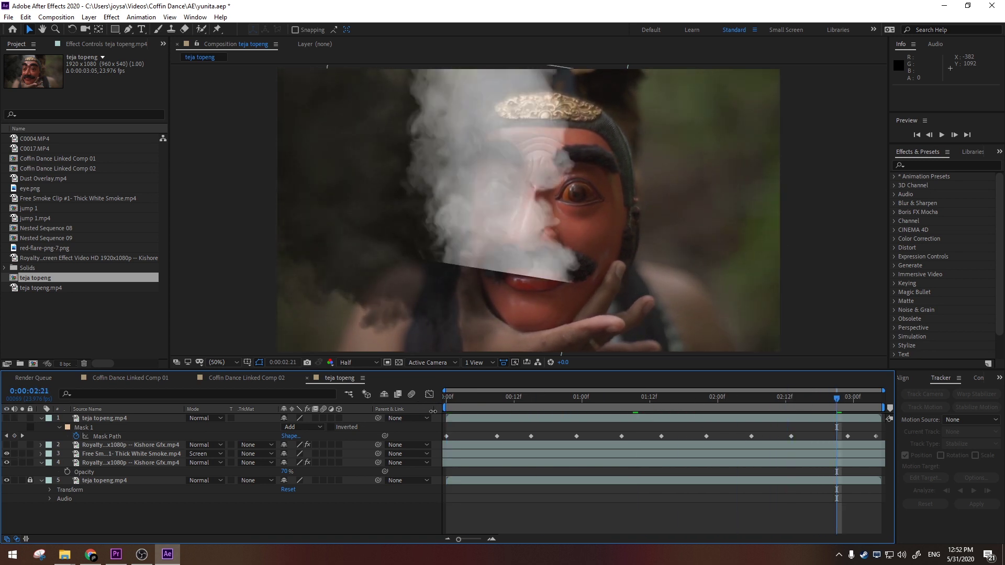
pyautogui.moveTo(467, 401)
pyautogui.mouseDown()
pyautogui.moveTo(440, 399)
pyautogui.moveTo(485, 399)
pyautogui.mouseUp()
pyautogui.moveTo(501, 396); pyautogui.dragTo(814, 398)
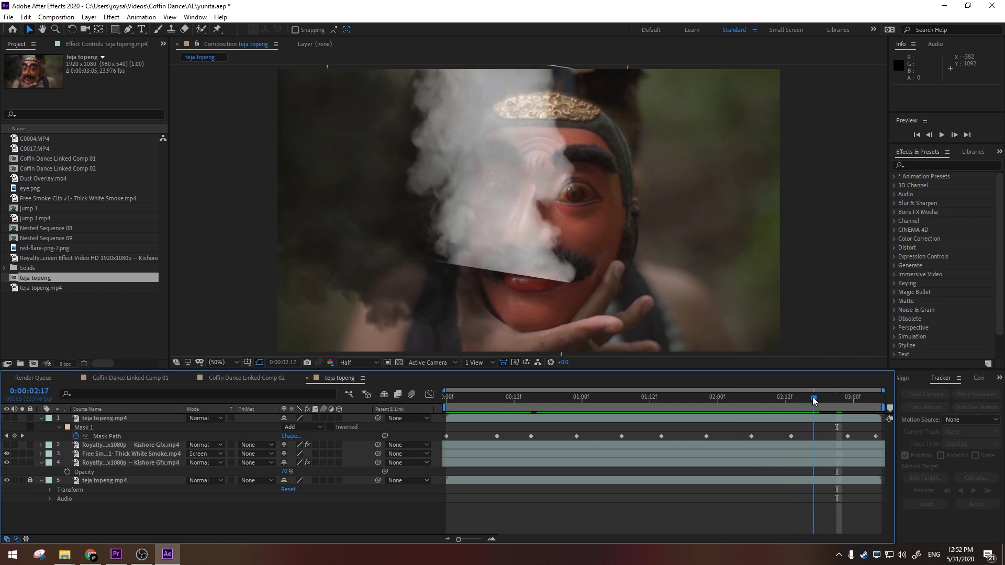
pyautogui.click(7, 445)
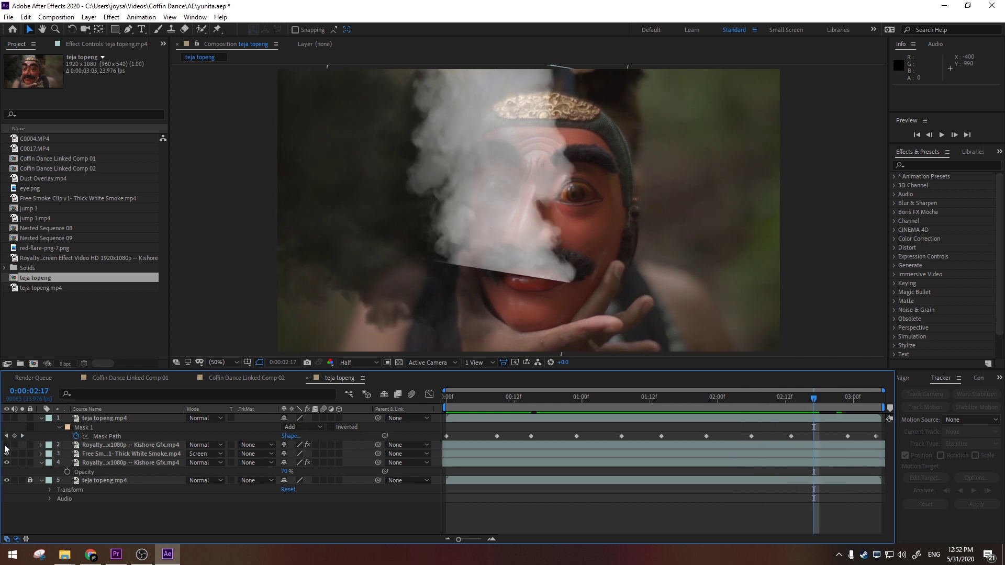
# Show the masked teja topeng.mp4 layer above the smoke layers and preview the composite from 0:00:00:00
pyautogui.moveTo(459, 394); pyautogui.dragTo(723, 397)
pyautogui.click(6, 419)
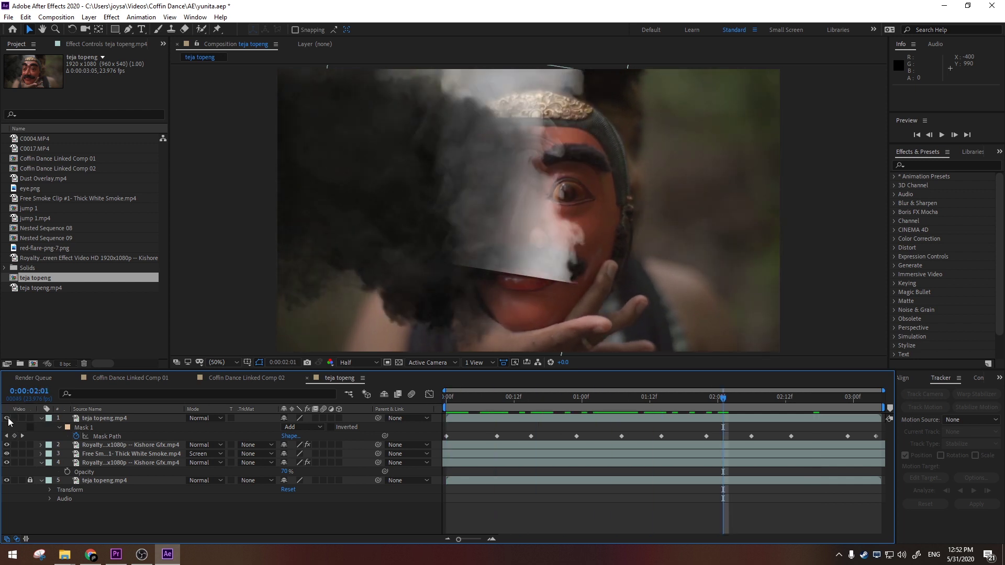
pyautogui.moveTo(475, 398); pyautogui.dragTo(443, 400)
pyautogui.press('space')
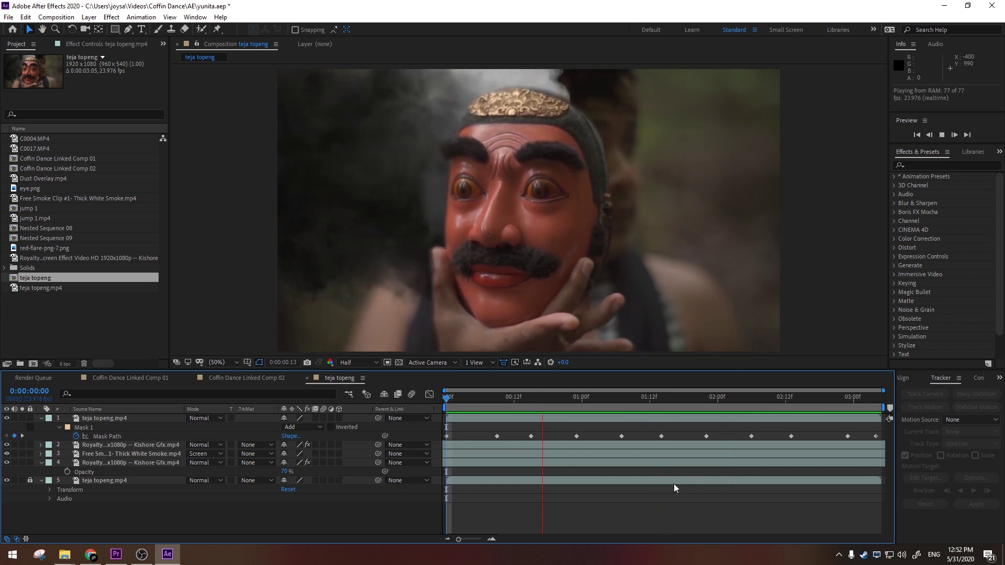
pyautogui.press('space')
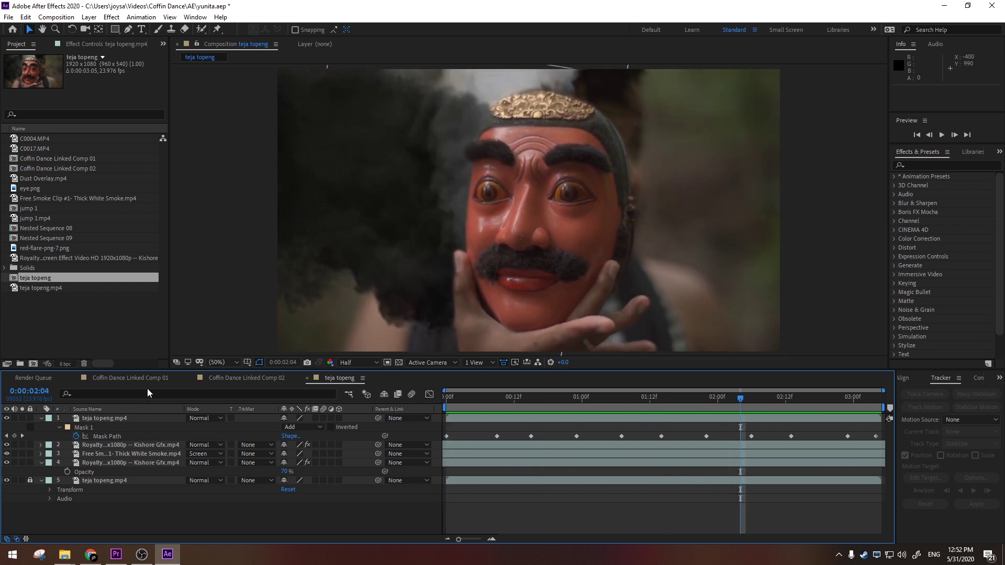
# Switch to Premiere Pro and briefly turn on the V8 Adjustment Layer track over the teja topeng clip around 00:00:11:11
pyautogui.click(116, 555)
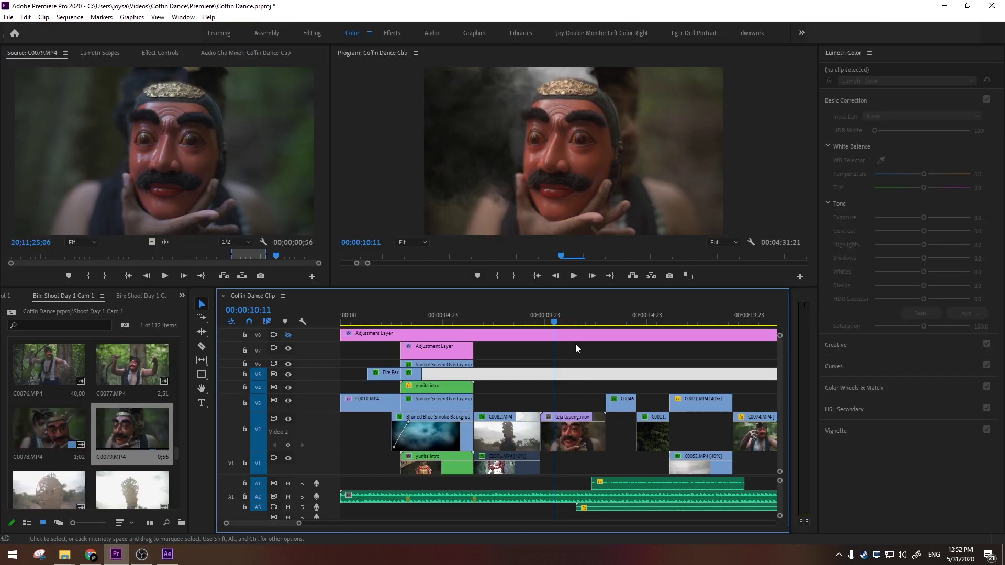
pyautogui.click(575, 314)
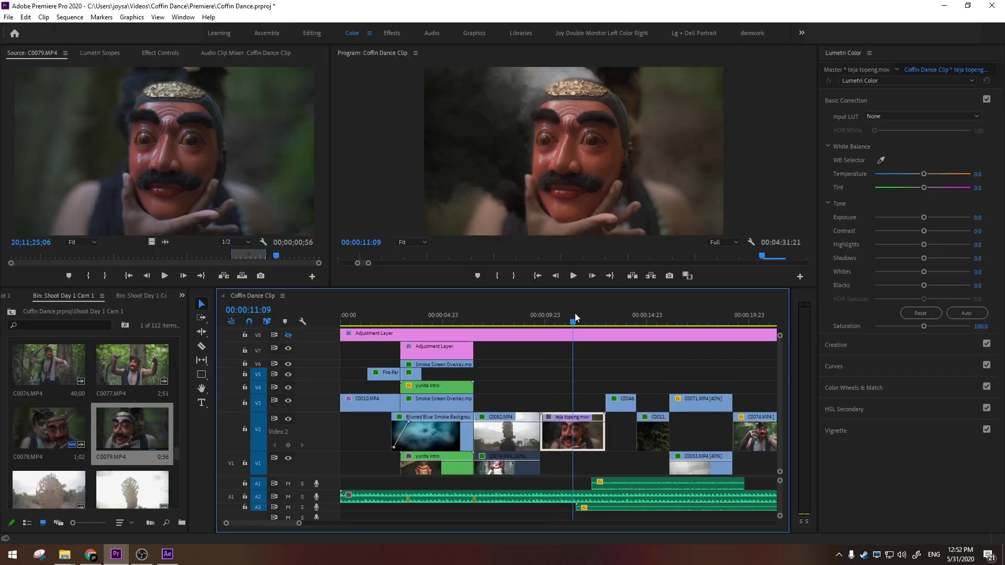
pyautogui.click(289, 337)
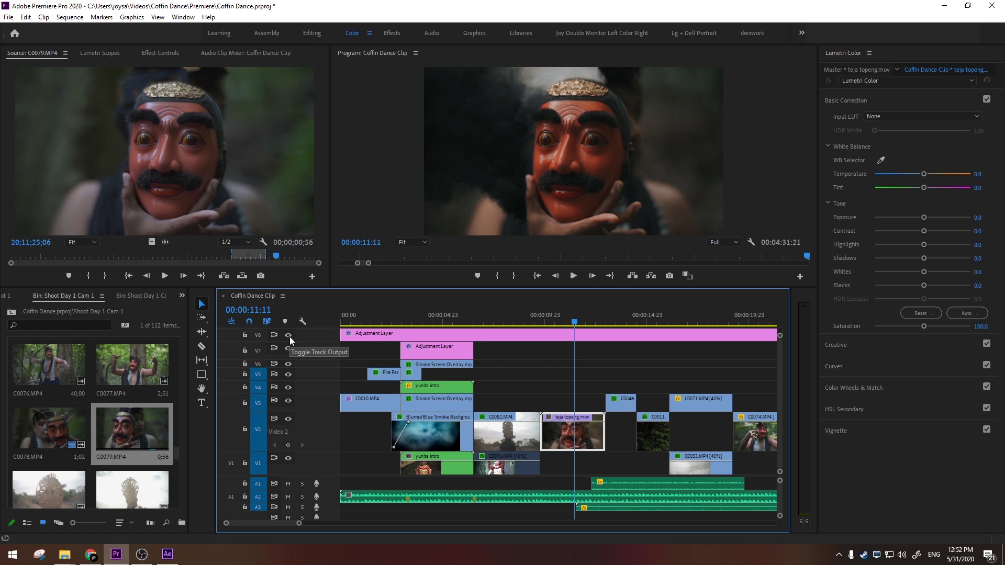
pyautogui.click(288, 335)
# Review the following clips up to 00:00:19:18, then switch to After Effects and bring up Coffin Dance Linked Comp 01
pyautogui.moveTo(595, 313); pyautogui.dragTo(702, 307)
pyautogui.scroll(-3, 711, 357)
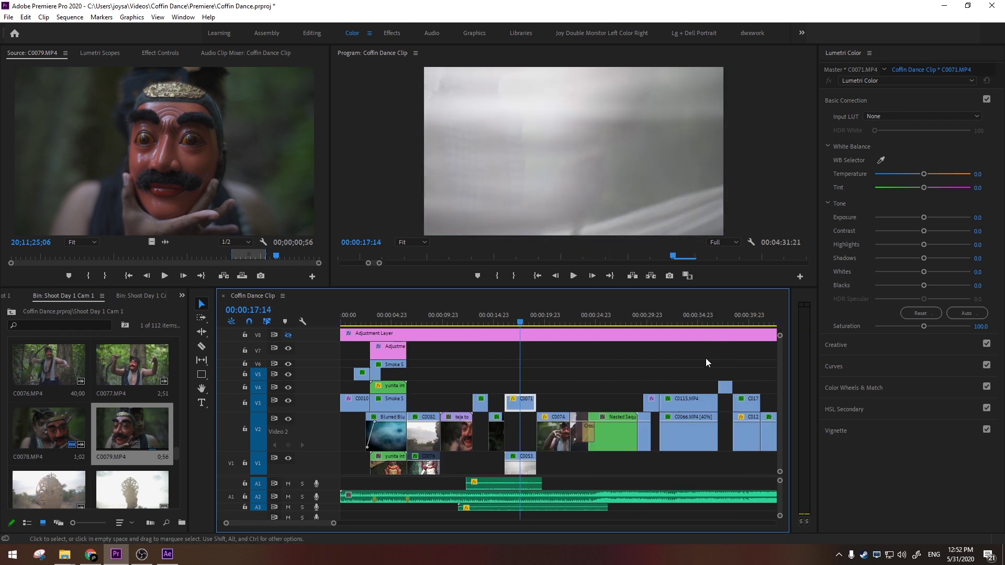
pyautogui.press('space')
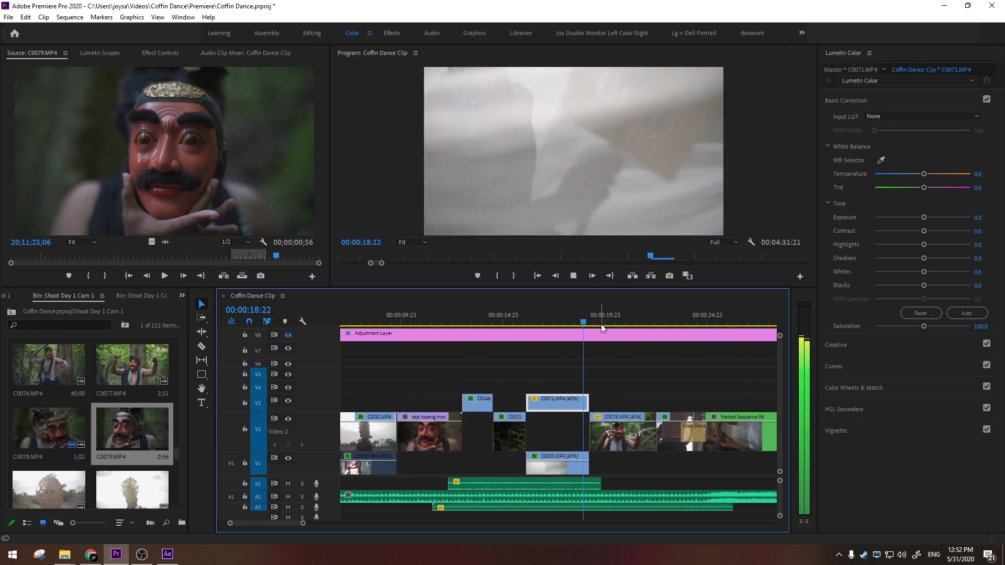
pyautogui.press('space')
pyautogui.click(168, 554)
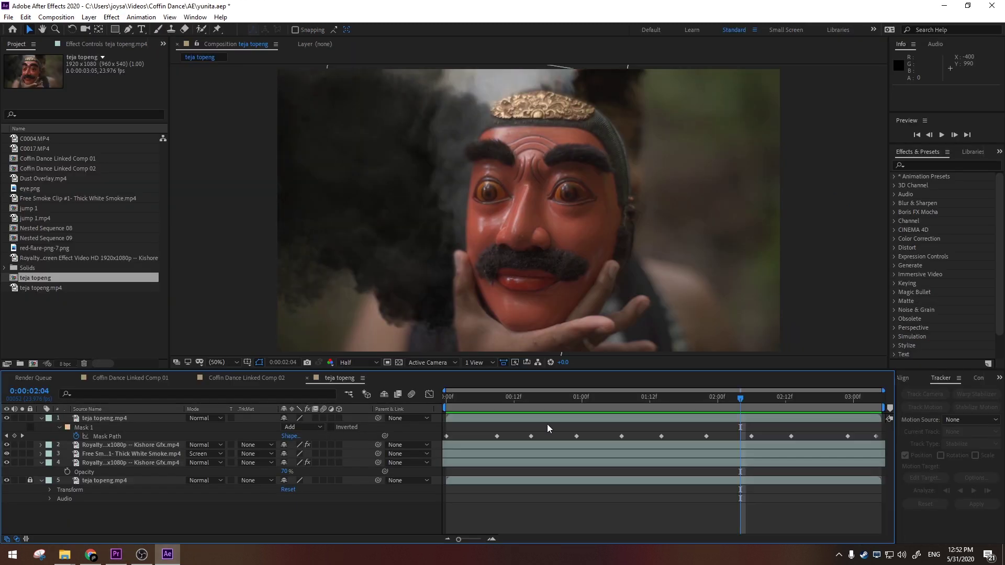
pyautogui.click(136, 378)
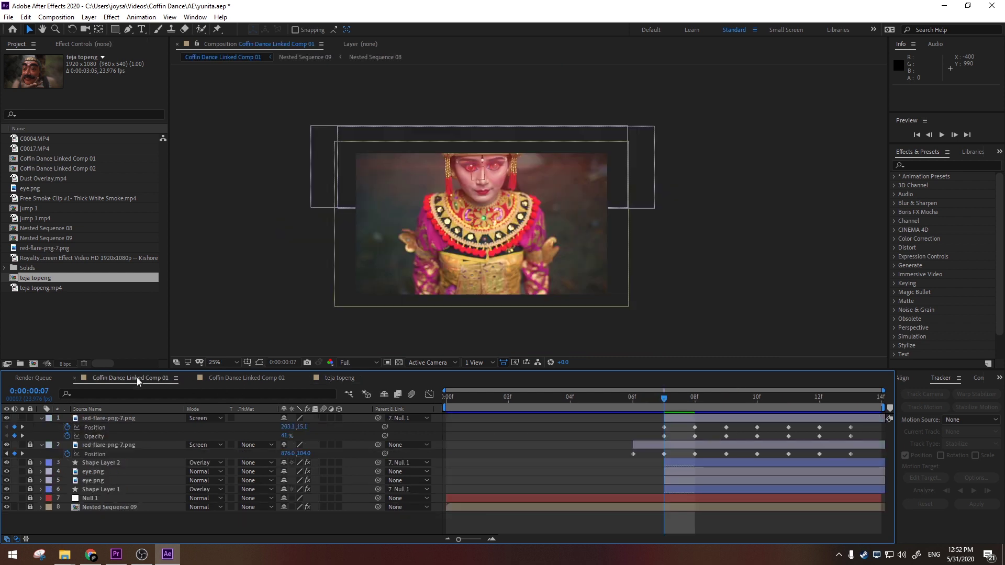
# Return to Premiere Pro and locate the first Coffin Dance Linked Comp clip on V4 at 00:00:43:15
pyautogui.click(116, 554)
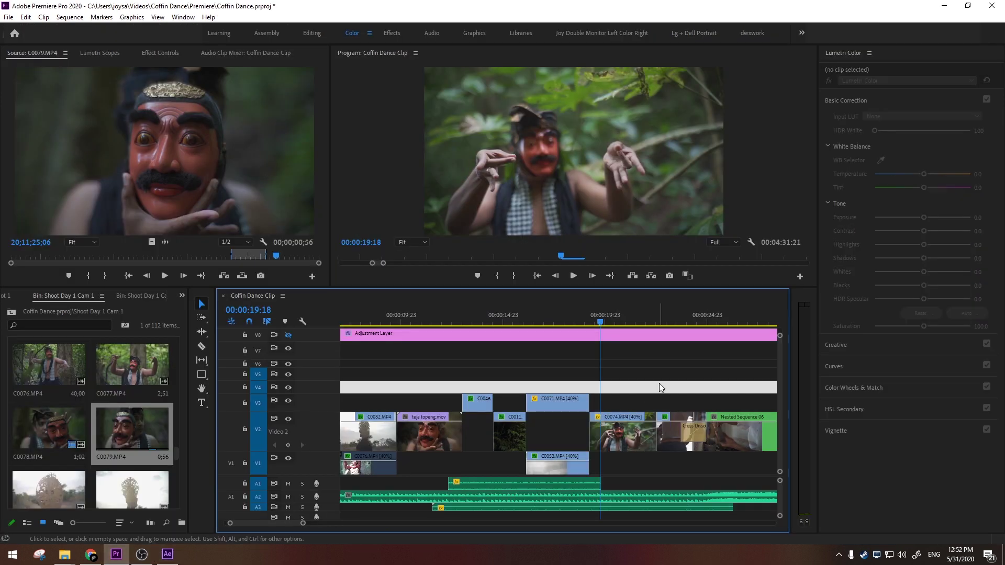
pyautogui.press('-')
pyautogui.click(567, 308)
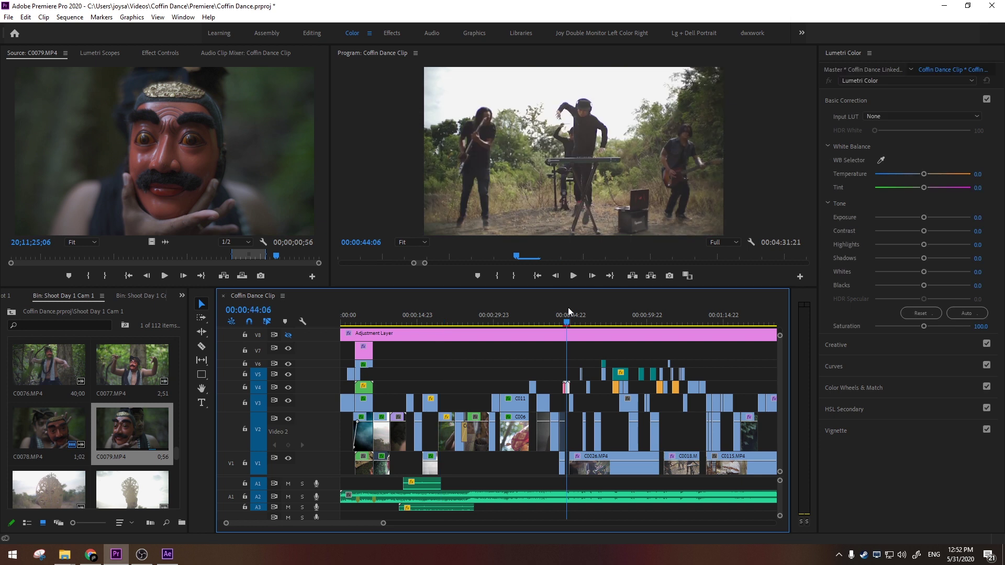
pyautogui.press('=')
pyautogui.press('=')
pyautogui.click(531, 311)
pyautogui.press('=')
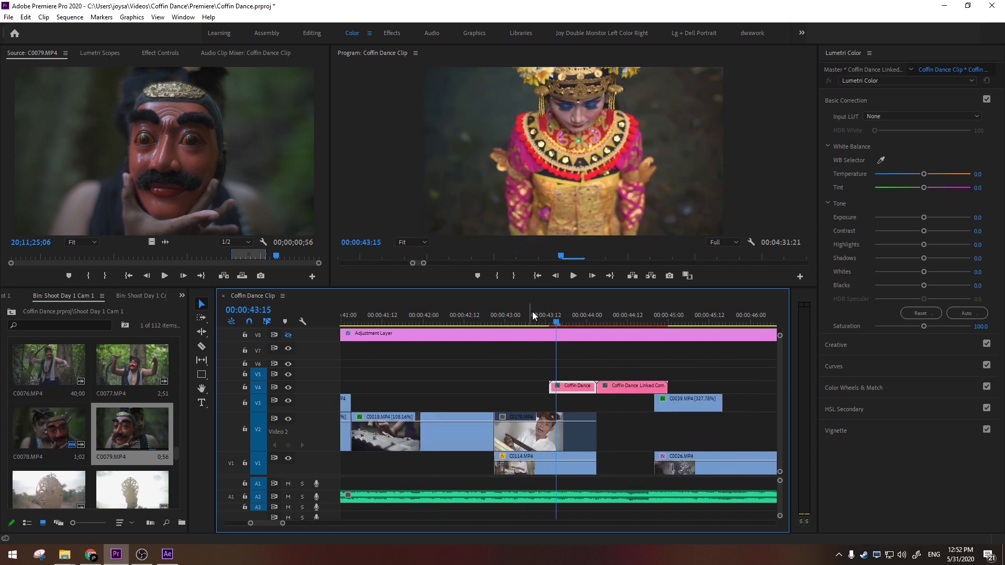
# Scrub through the dancer's glowing-eye shot between 00:00:43:15 and 00:00:44:00, enlarging the monitors for a closer view
pyautogui.moveTo(553, 321); pyautogui.dragTo(570, 323)
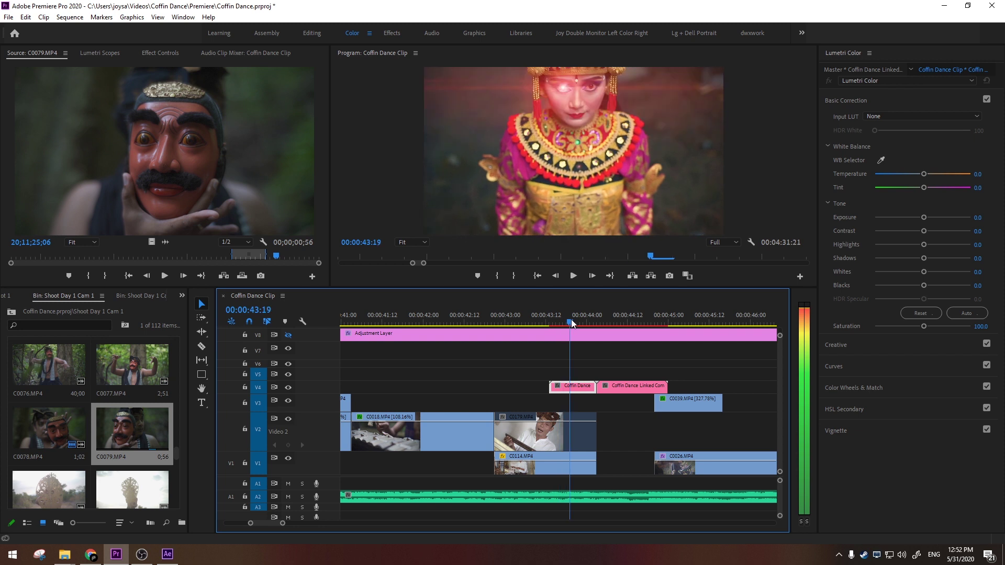
pyautogui.moveTo(573, 321); pyautogui.dragTo(586, 321)
pyautogui.moveTo(545, 287); pyautogui.dragTo(545, 328)
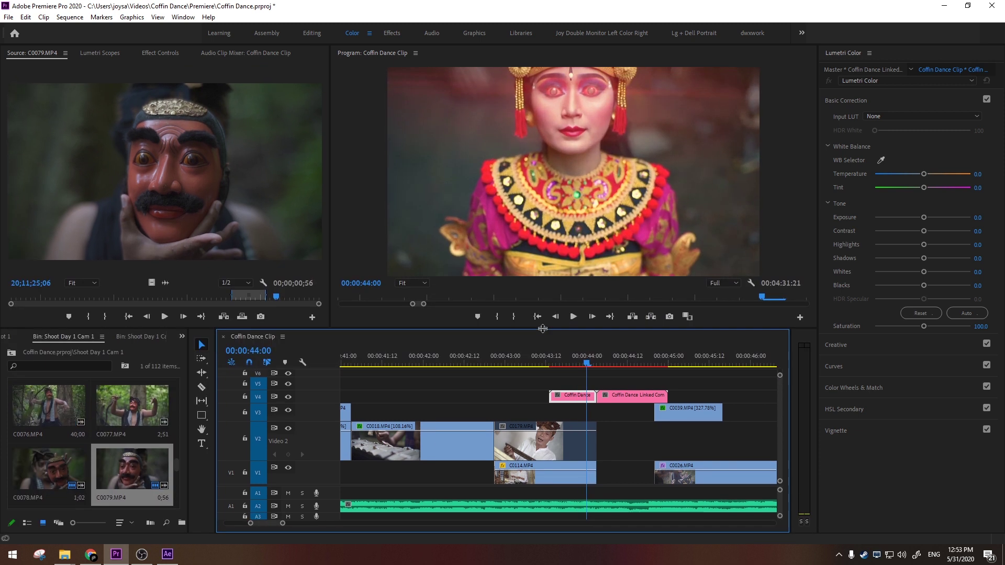
pyautogui.click(548, 362)
pyautogui.moveTo(548, 362); pyautogui.dragTo(577, 362)
# Load the first linked comp clip into the Source monitor, mute audio track A2, and scrub to 00:00:44:08
pyautogui.doubleClick(572, 395)
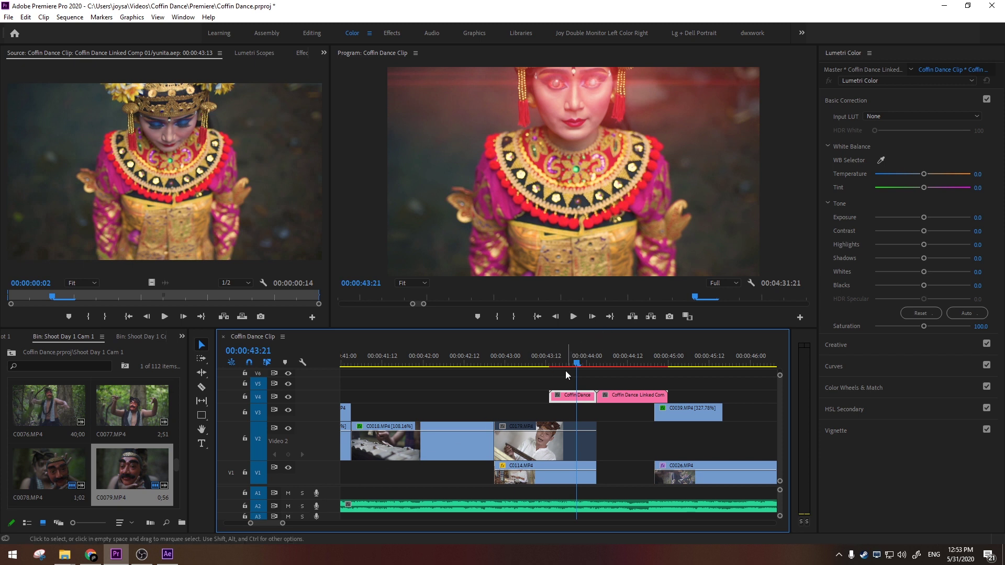
pyautogui.click(288, 506)
pyautogui.moveTo(577, 359); pyautogui.dragTo(618, 358)
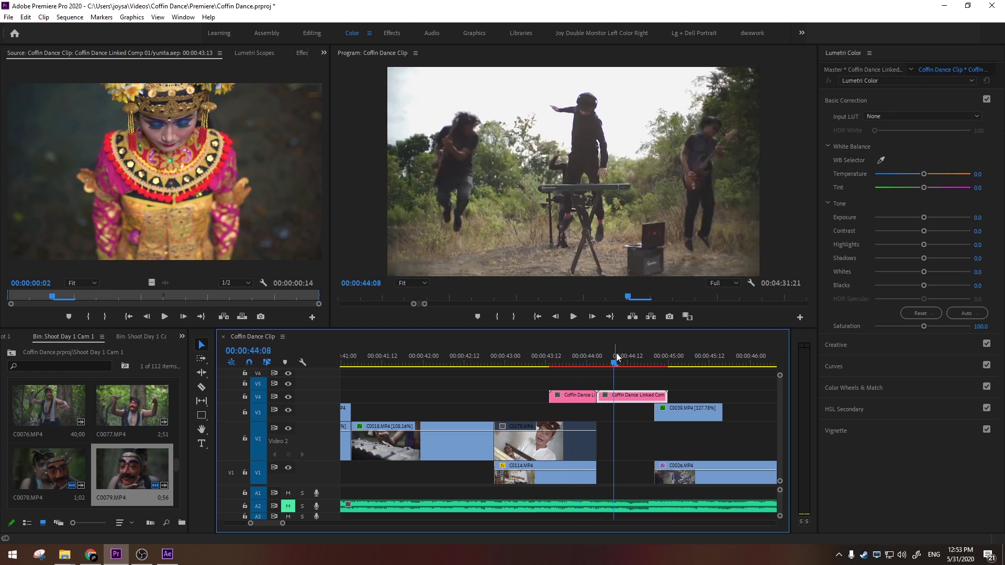
# Switch to After Effects, scrub Coffin Dance Linked Comp 01 to 0:00:00:04, and unlock all its locked layers
pyautogui.click(167, 554)
pyautogui.moveTo(514, 403); pyautogui.dragTo(562, 396)
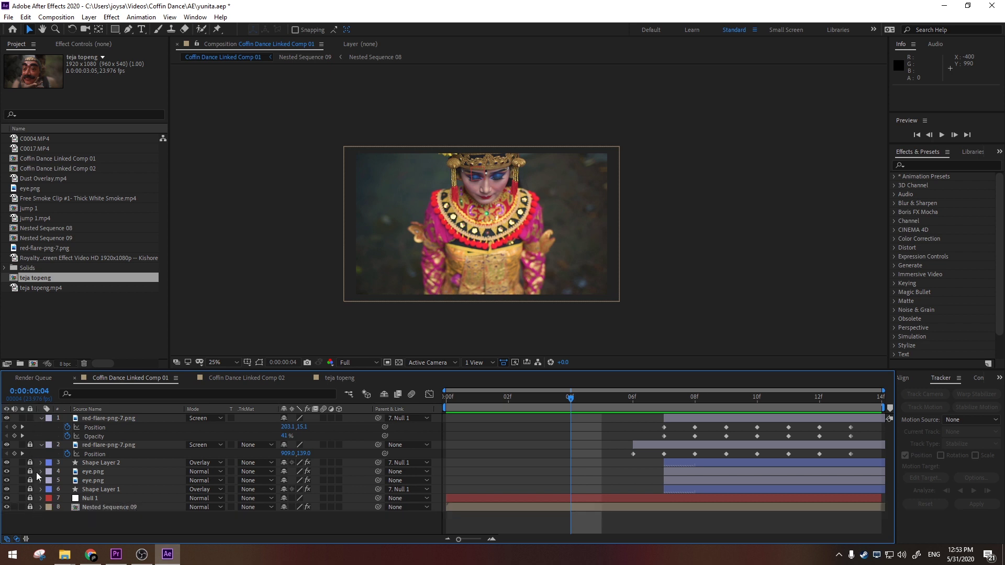
pyautogui.moveTo(30, 445); pyautogui.dragTo(30, 507)
# Open Nested Sequence 09, return to Coffin Dance Linked Comp 01, and scrub to 0:00:00:09 with Null 1 selected
pyautogui.doubleClick(492, 507)
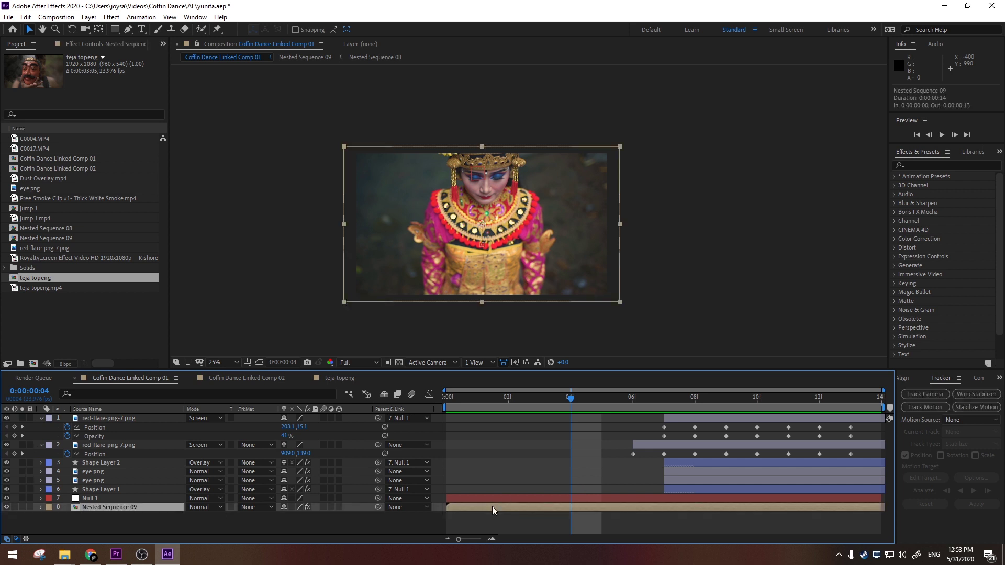
pyautogui.click(484, 419)
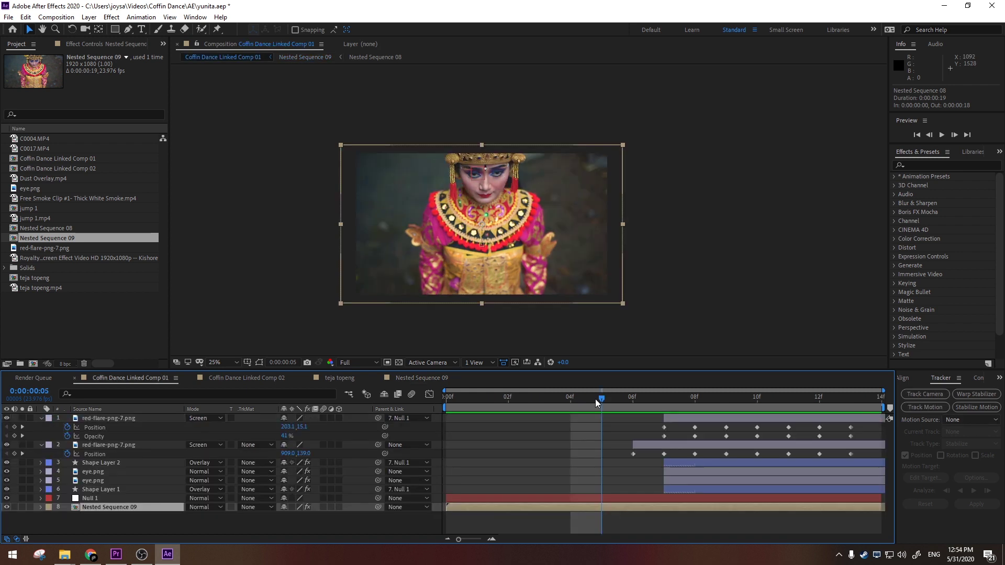
pyautogui.moveTo(595, 399); pyautogui.dragTo(624, 399)
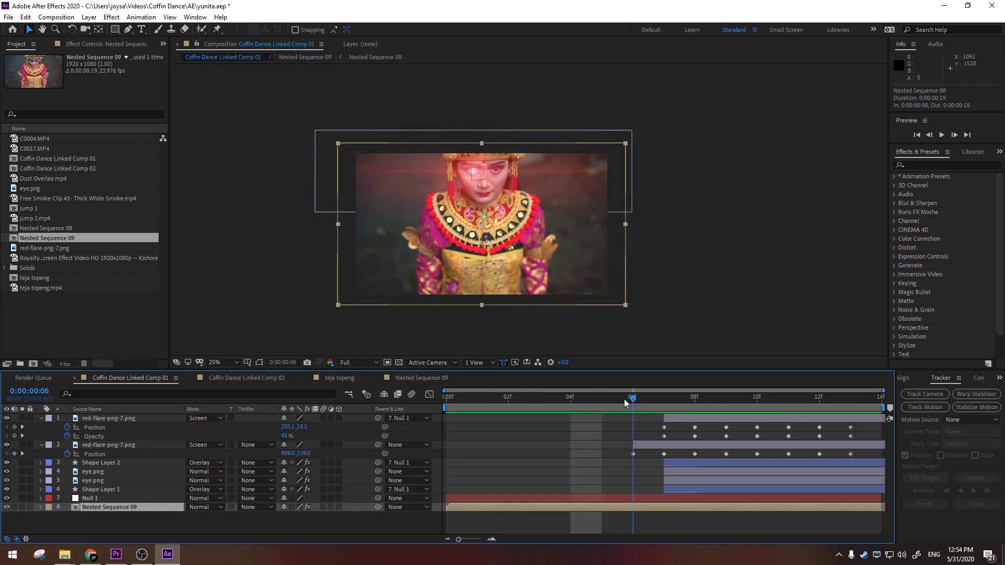
pyautogui.click(94, 500)
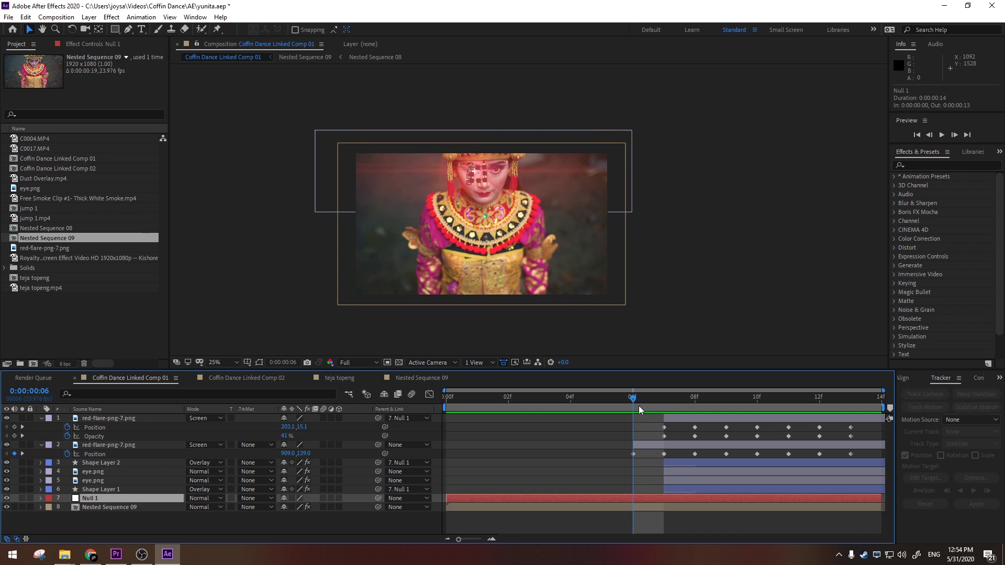
pyautogui.moveTo(636, 397); pyautogui.dragTo(727, 395)
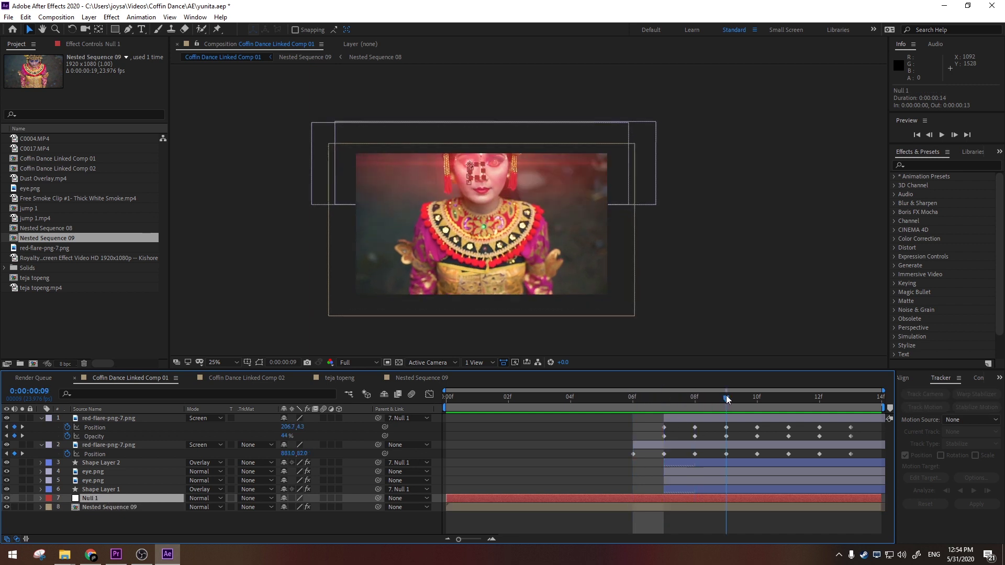
# Solo Shape Layer 1 and magnify its red eye shape in the composition view
pyautogui.click(97, 489)
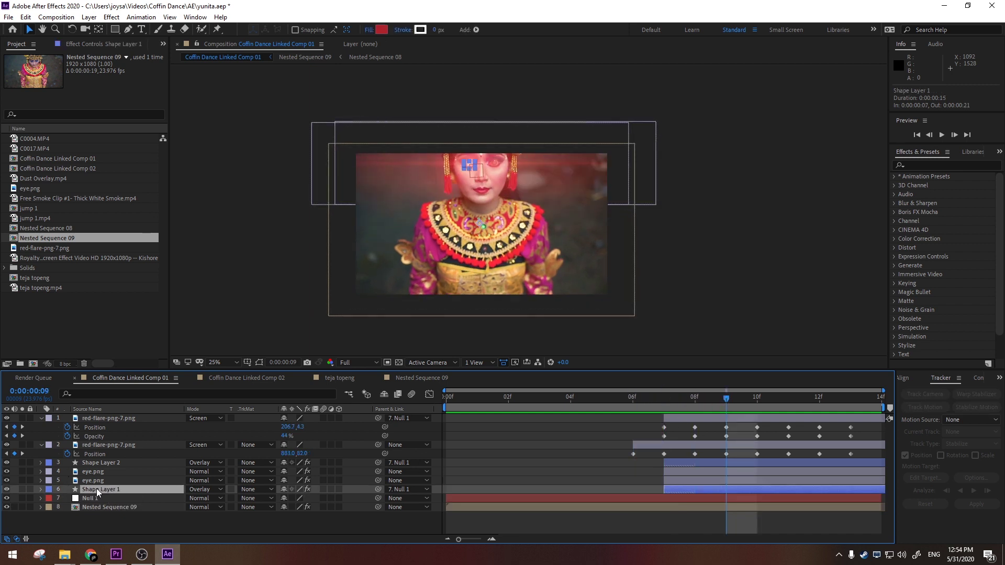
pyautogui.click(30, 488)
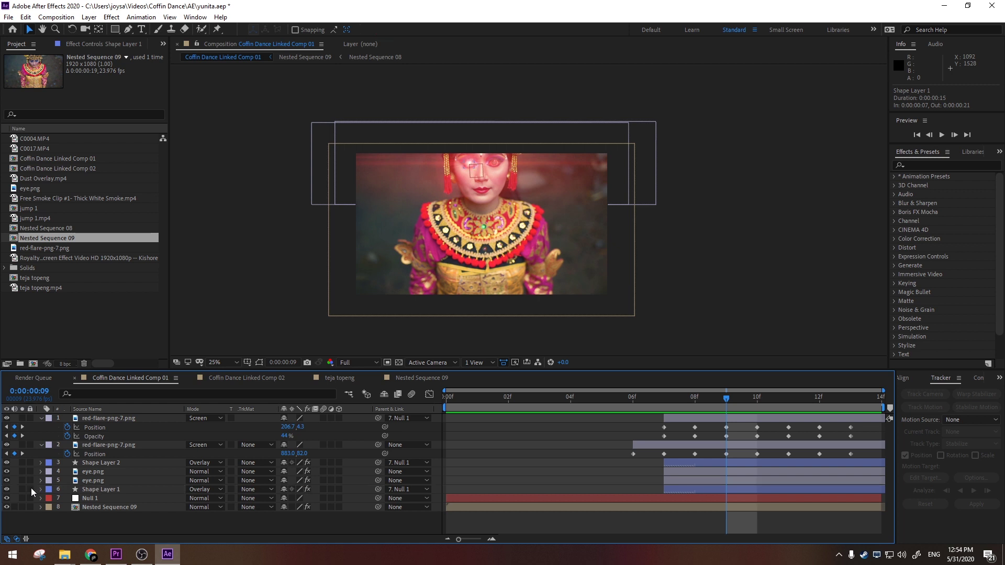
pyautogui.click(23, 489)
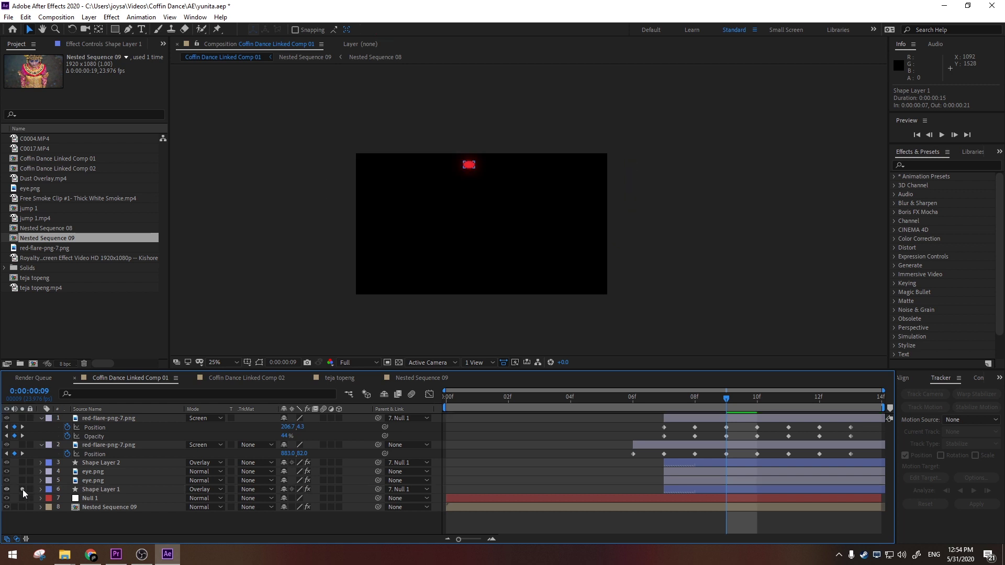
pyautogui.click(23, 489)
pyautogui.click(23, 489)
pyautogui.press('/')
pyautogui.moveTo(500, 115); pyautogui.dragTo(617, 308)
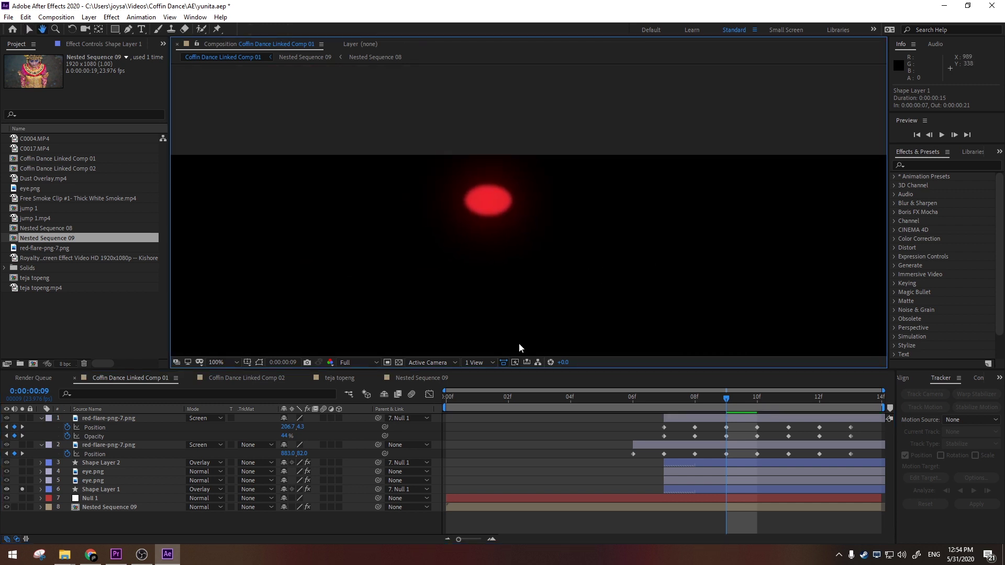
# Examine the Gaussian Blur (Legacy) and Glow effect settings of Shape Layer 1
pyautogui.click(119, 491)
pyautogui.press(',')
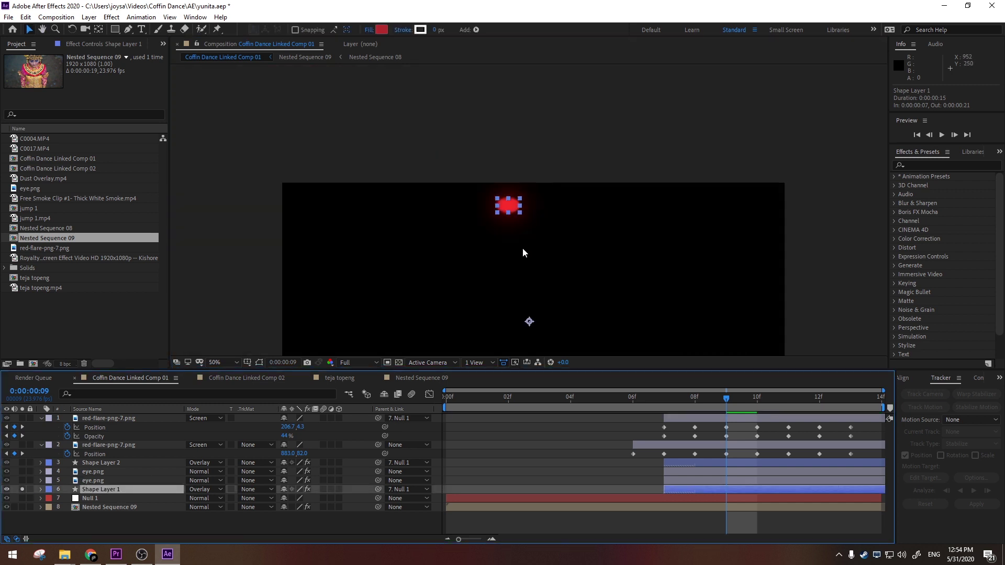
pyautogui.click(105, 45)
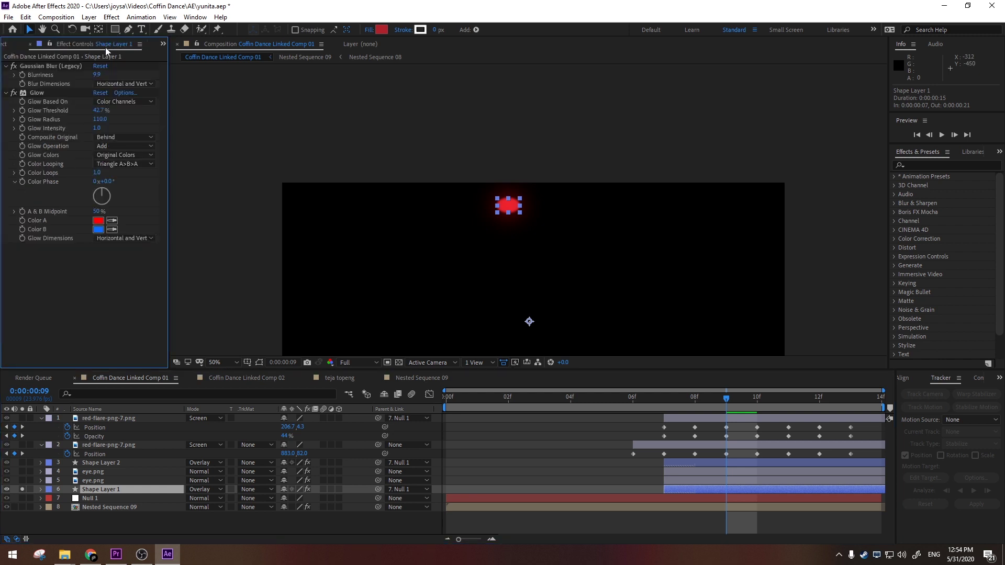
pyautogui.click(45, 93)
pyautogui.click(42, 66)
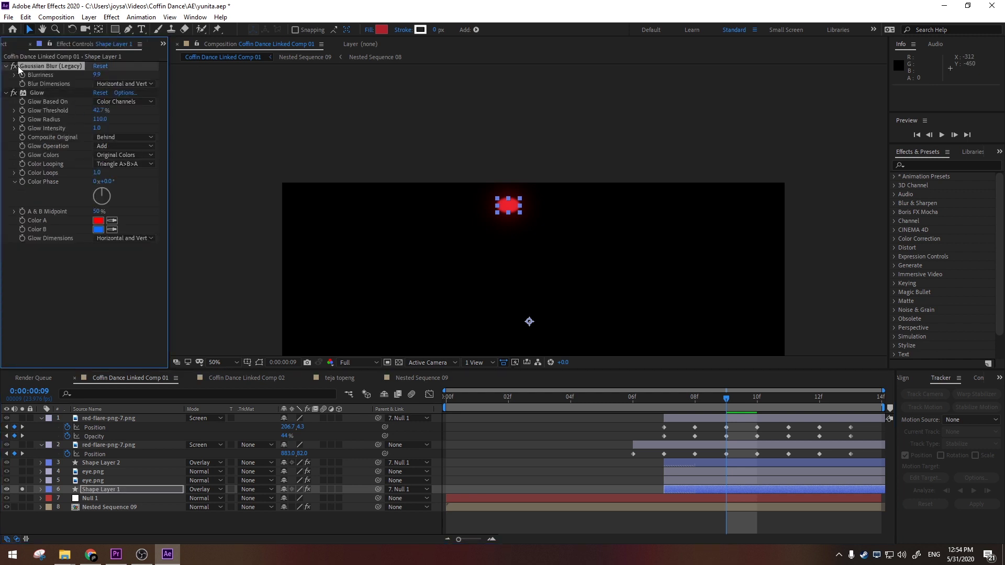
pyautogui.click(36, 92)
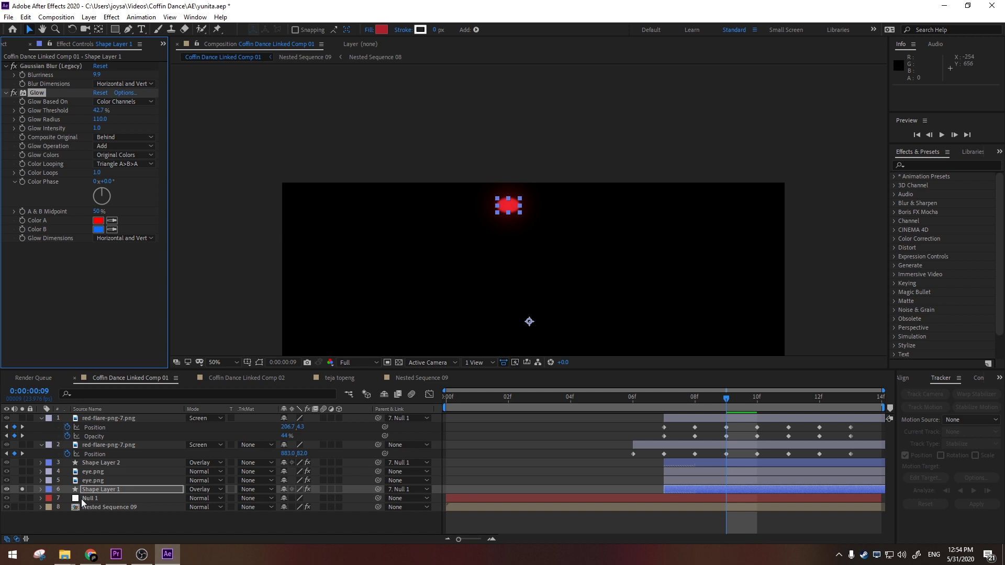
pyautogui.click(118, 491)
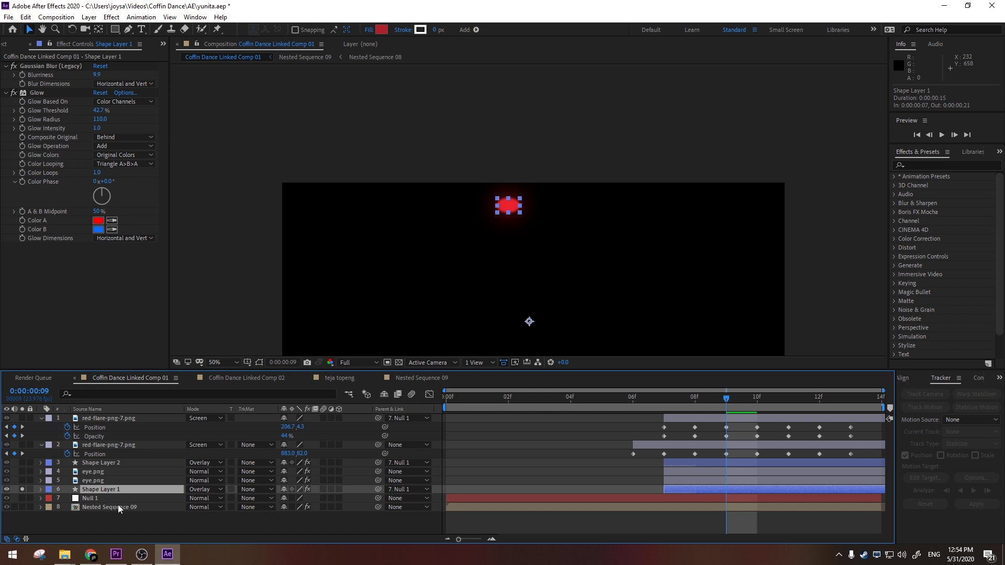
pyautogui.click(25, 17)
pyautogui.moveTo(8, 17)
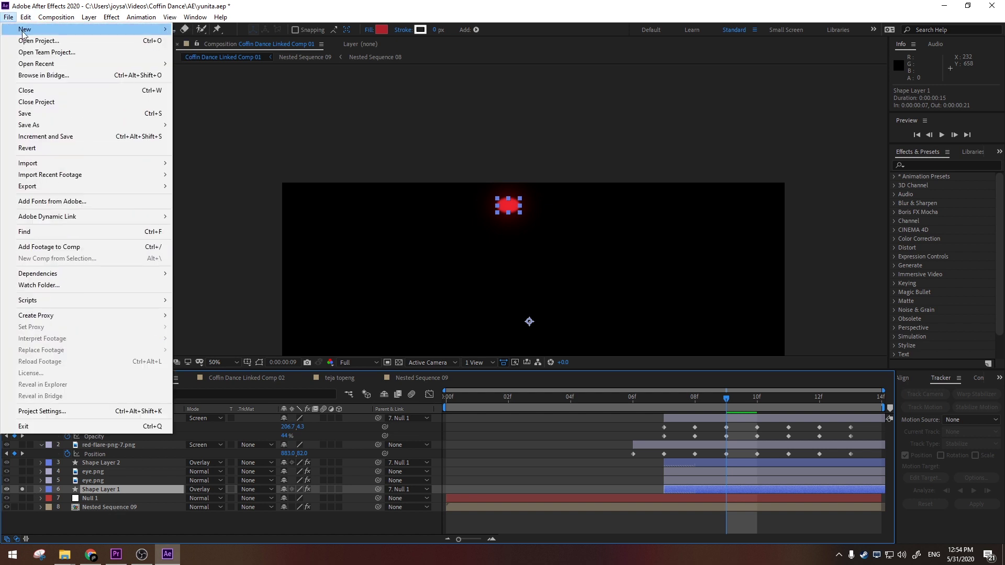
pyautogui.moveTo(32, 29)
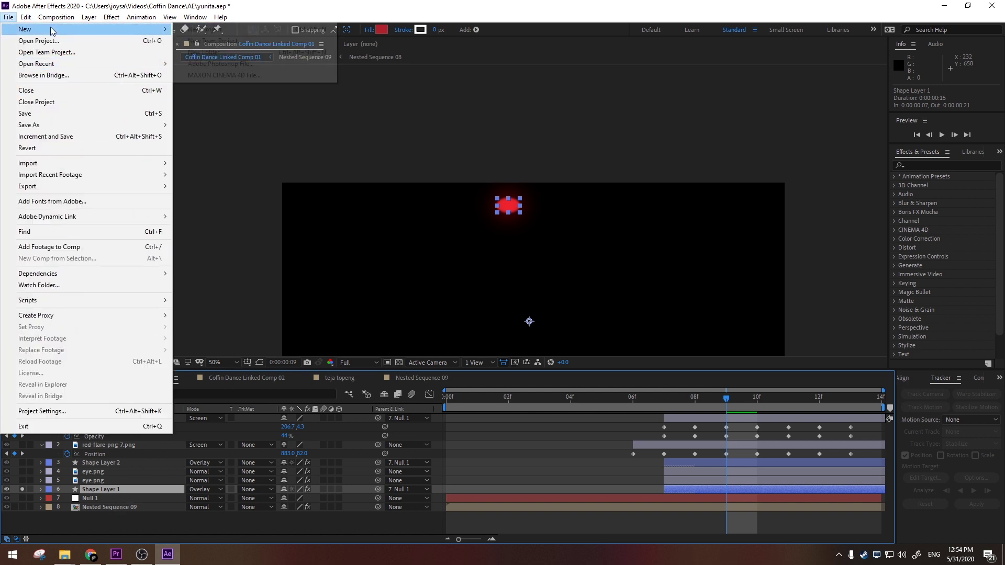
pyautogui.click(152, 497)
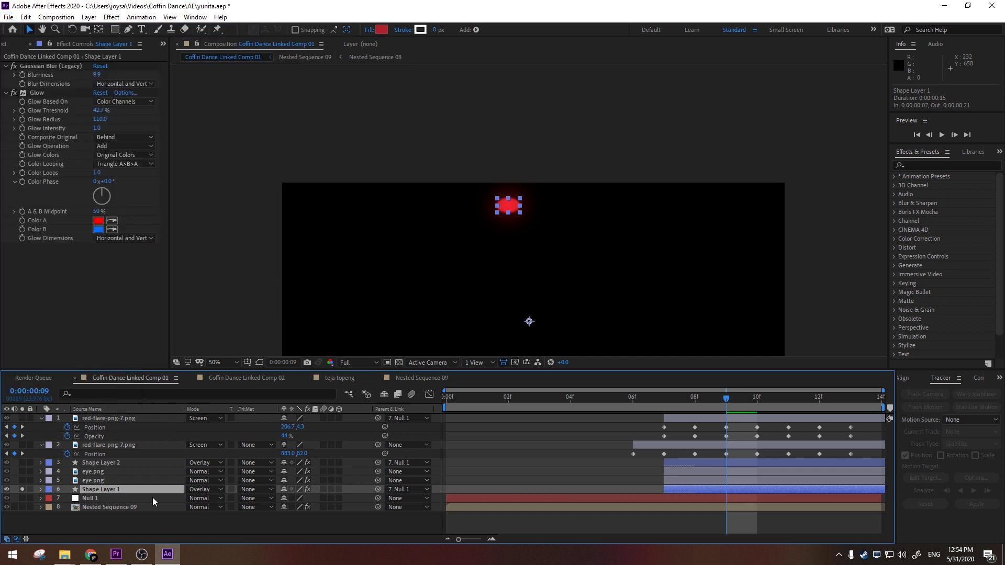
pyautogui.rightClick(152, 497)
pyautogui.click(115, 488)
pyautogui.rightClick(142, 486)
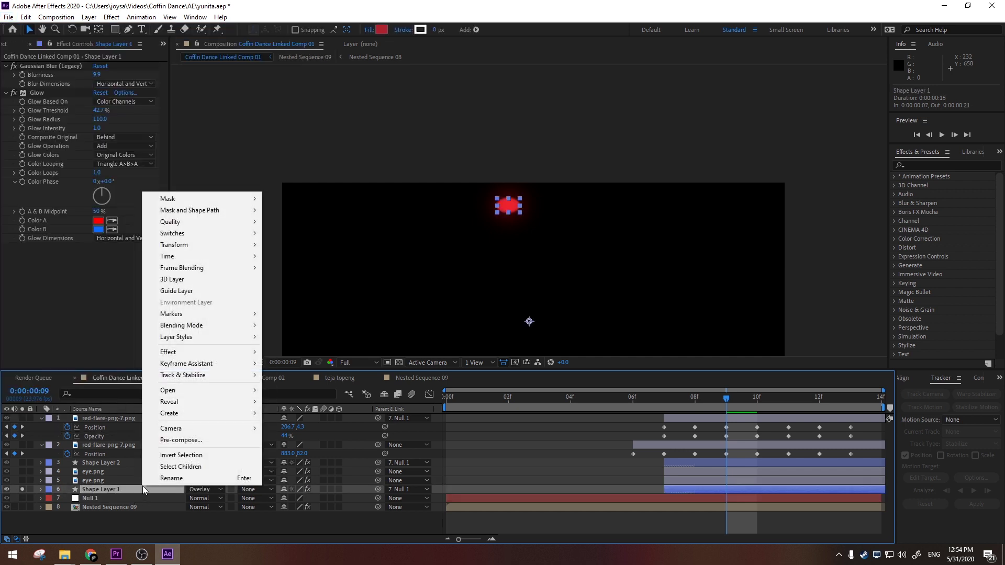
pyautogui.click(105, 485)
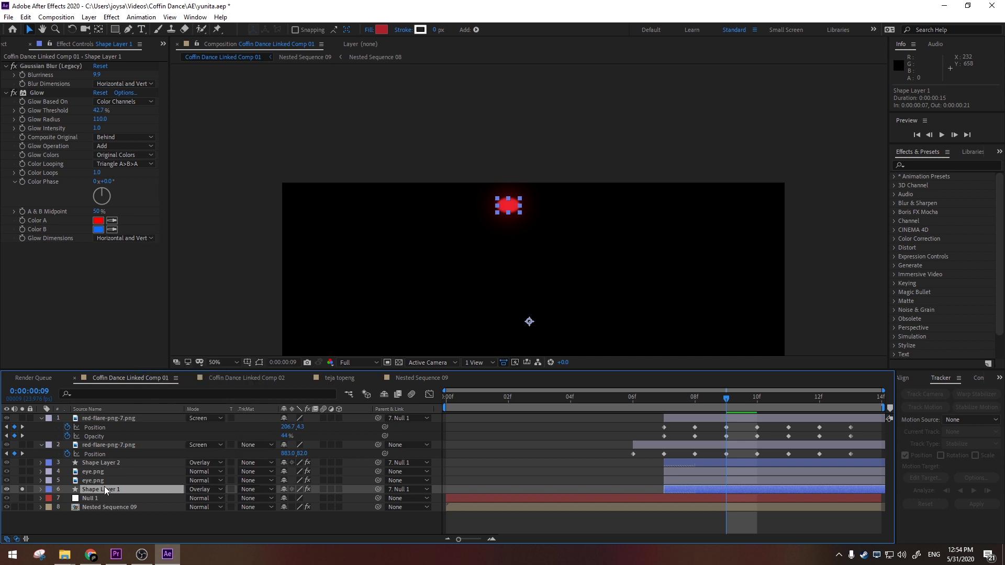
pyautogui.click(120, 482)
pyautogui.click(112, 487)
pyautogui.click(112, 17)
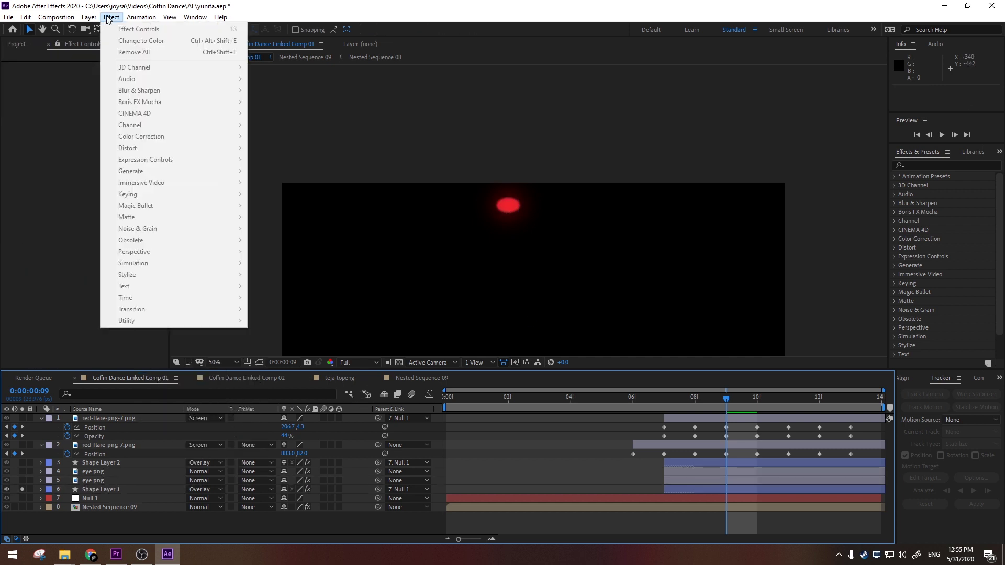
pyautogui.moveTo(89, 17)
pyautogui.moveTo(120, 29)
pyautogui.click(470, 4)
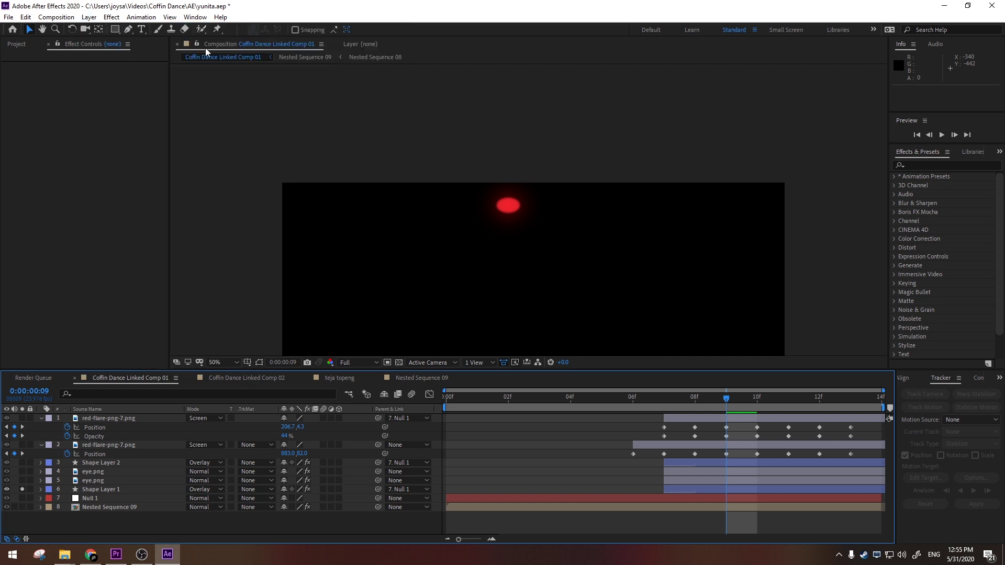
# Draw a red ellipse below the existing eye shape on a new shape layer
pyautogui.moveTo(118, 30); pyautogui.dragTo(146, 52)
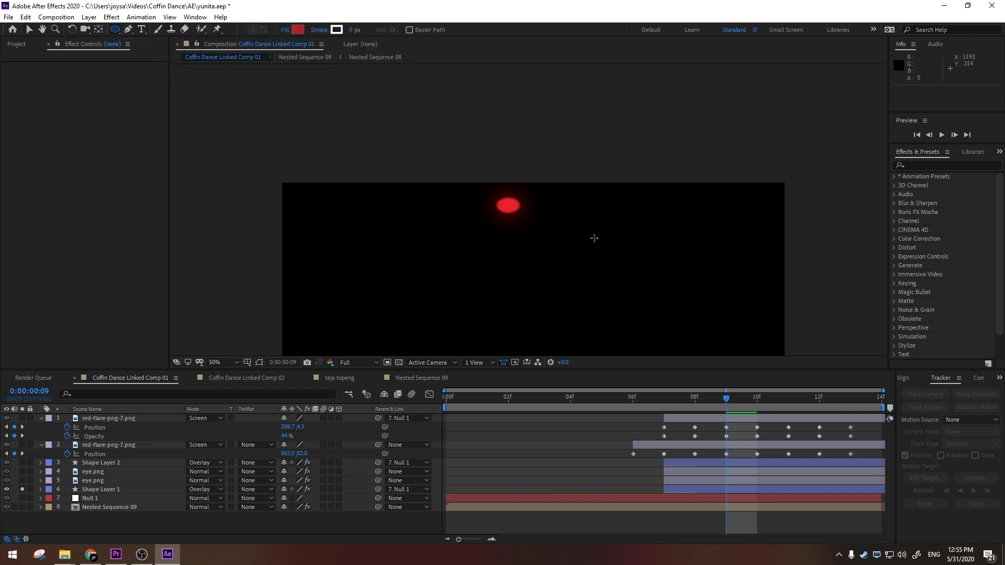
pyautogui.moveTo(504, 257); pyautogui.dragTo(548, 288)
pyautogui.click(112, 418)
pyautogui.scroll(1, 636, 245)
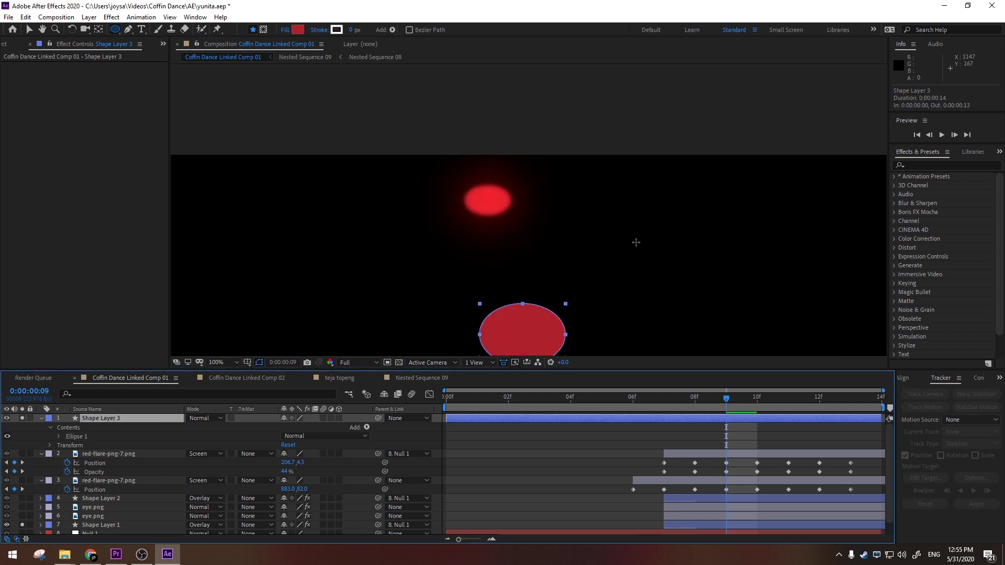
pyautogui.moveTo(649, 251); pyautogui.dragTo(611, 182)
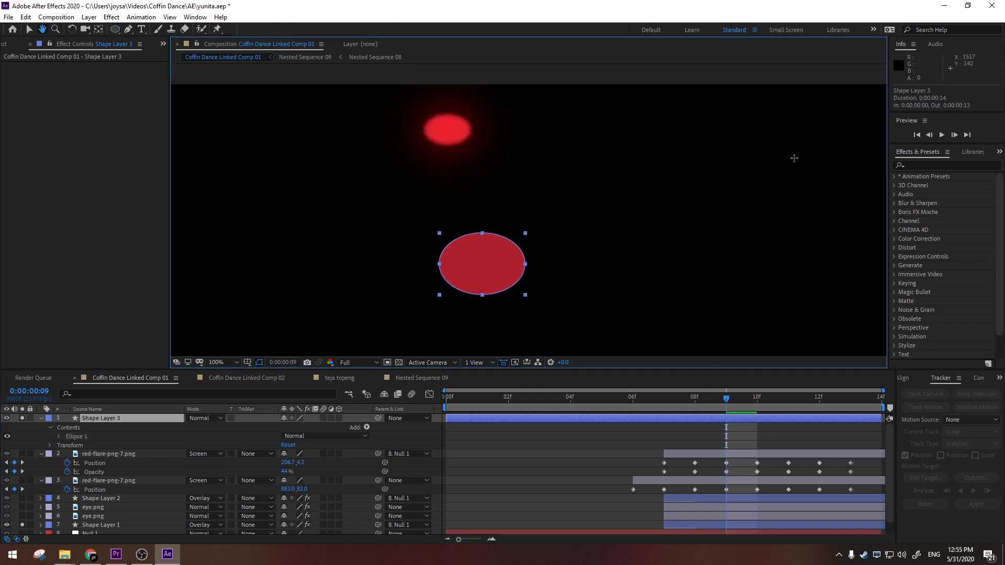
# Find the Gaussian Blur effect and apply it to the new ellipse layer, Shape Layer 3
pyautogui.click(946, 164)
pyautogui.write('fas')
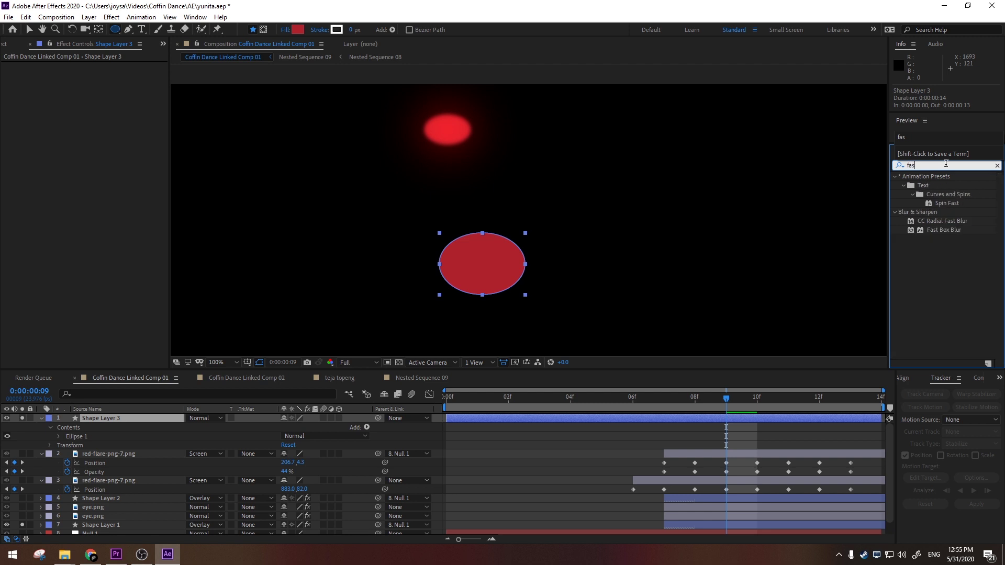
pyautogui.write('t')
pyautogui.press('Return')
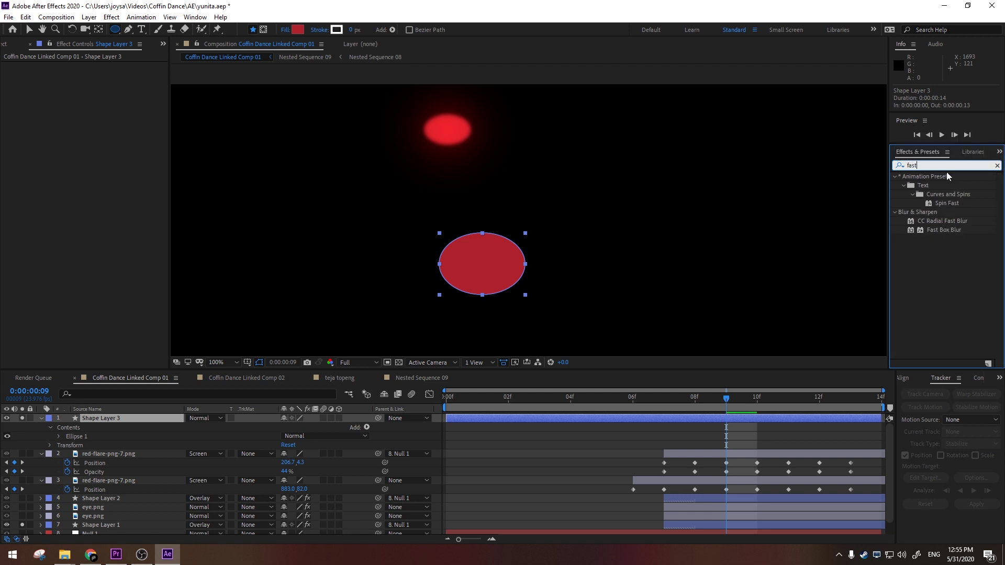
pyautogui.write('blur')
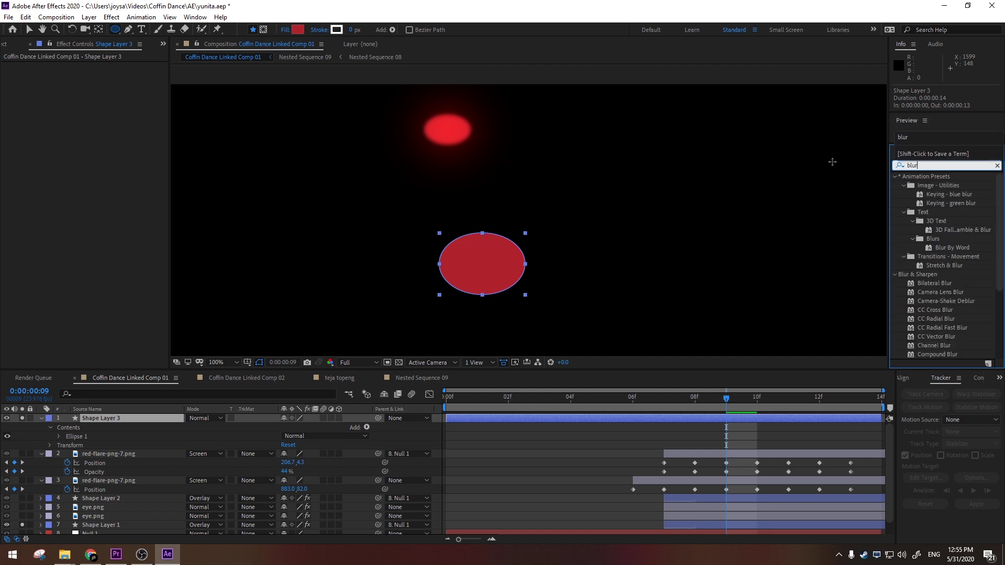
pyautogui.scroll(-4, 949, 278)
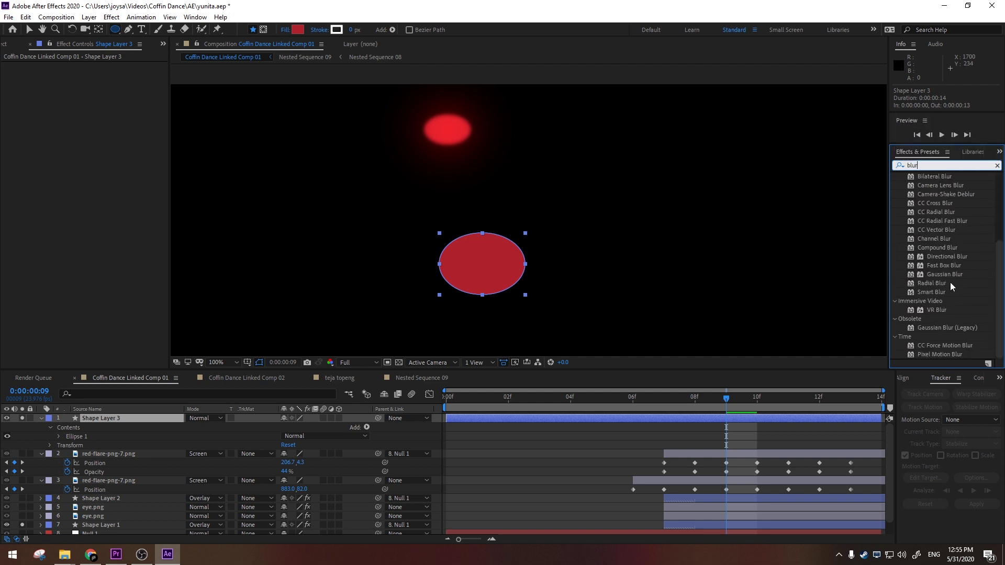
pyautogui.moveTo(948, 275); pyautogui.dragTo(126, 419)
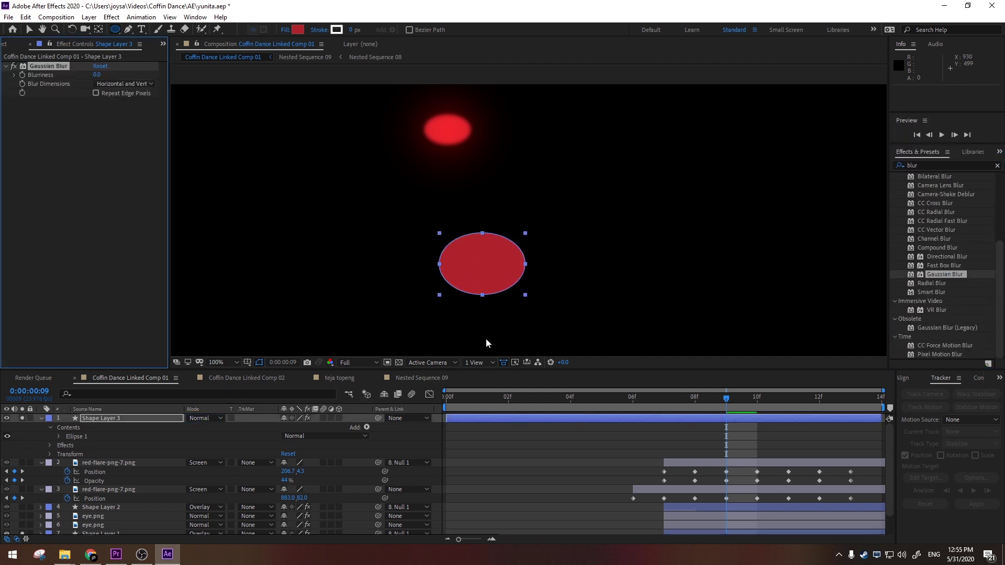
# Enable Repeat Edge Pixels on Shape Layer 3's Gaussian Blur and set Blurriness to 22.7
pyautogui.click(29, 30)
pyautogui.click(96, 94)
pyautogui.moveTo(97, 75); pyautogui.dragTo(390, 98)
pyautogui.moveTo(273, 96)
pyautogui.mouseDown()
pyautogui.moveTo(256, 96)
pyautogui.moveTo(273, 96)
pyautogui.mouseUp()
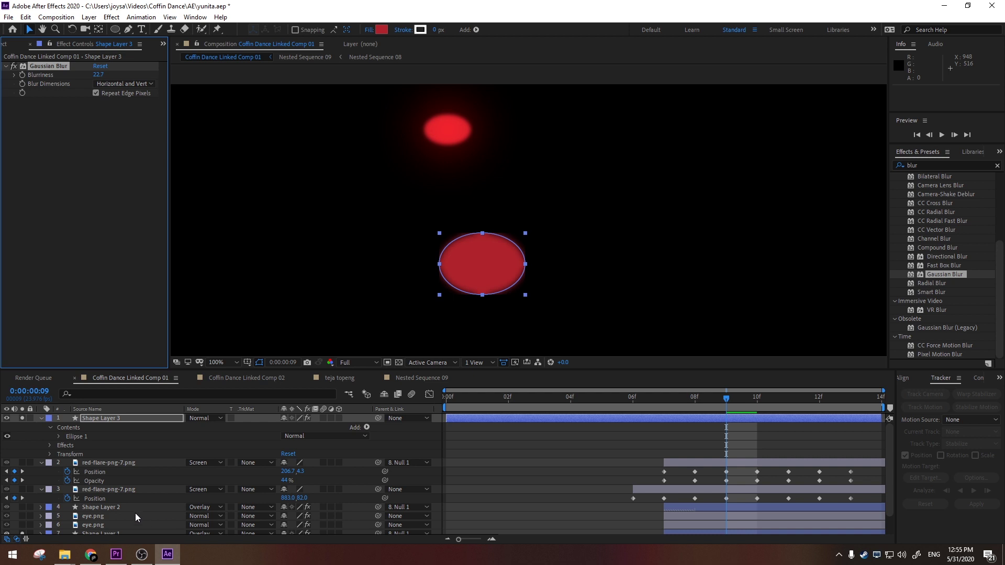
# Check Shape Layer 1's effects for reference and apply the Glow effect to Shape Layer 3
pyautogui.scroll(-1, 128, 515)
pyautogui.click(113, 512)
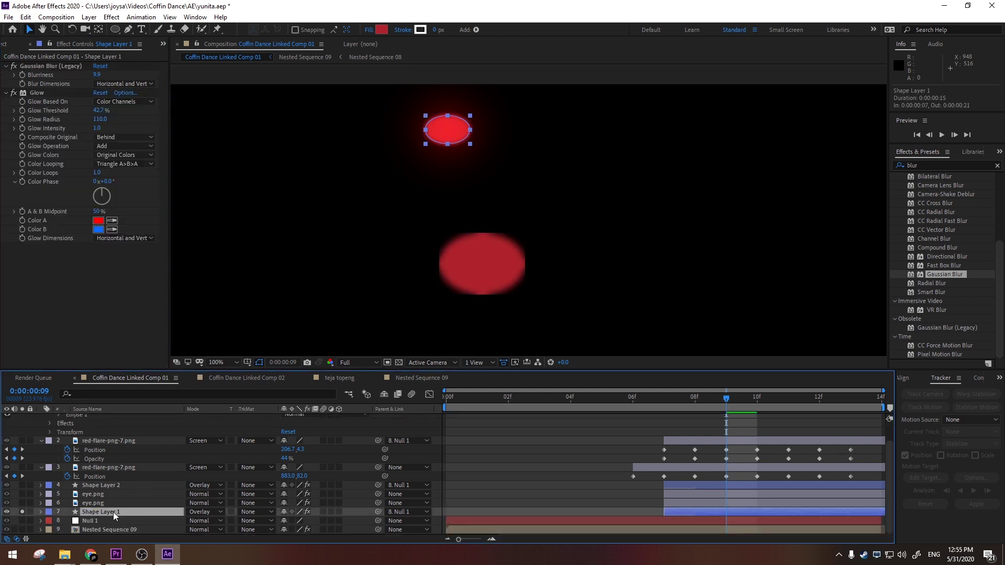
pyautogui.scroll(1, 113, 512)
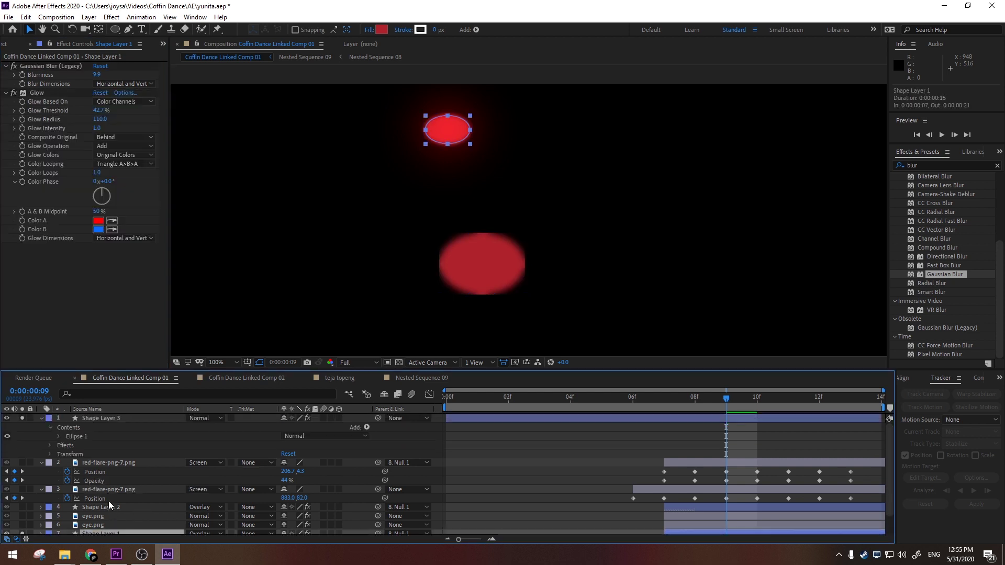
pyautogui.click(116, 419)
pyautogui.click(910, 163)
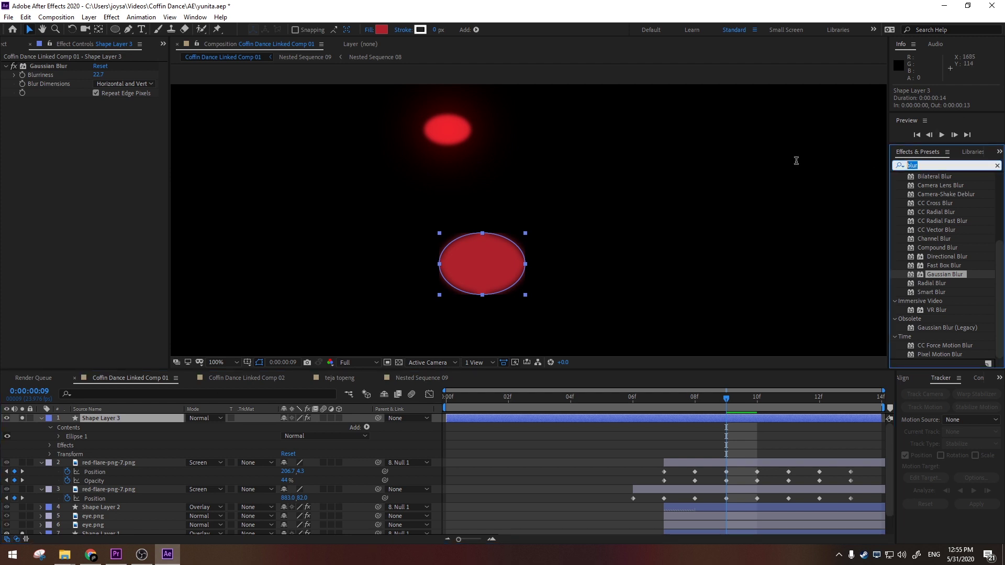
pyautogui.write('glow')
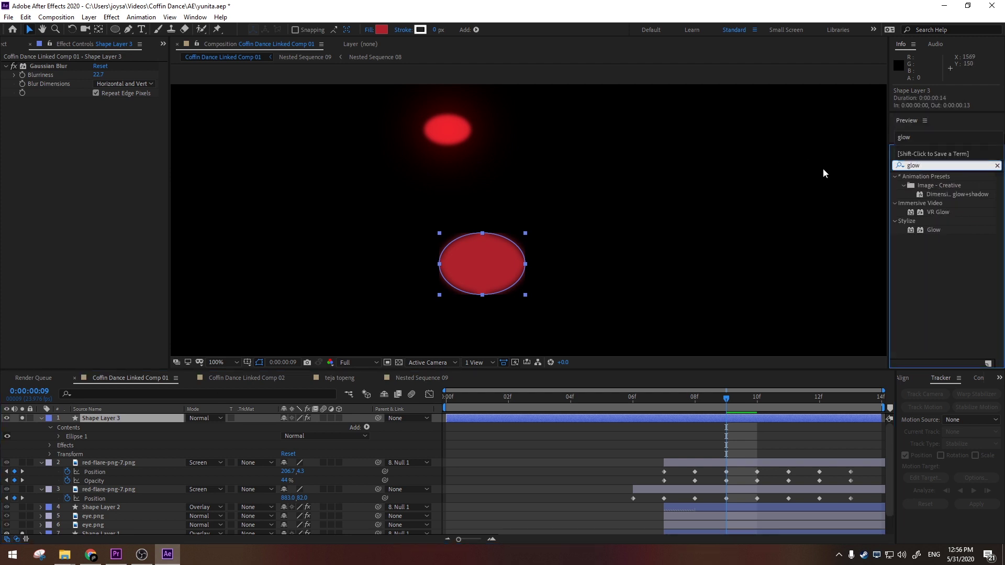
pyautogui.moveTo(927, 227); pyautogui.dragTo(470, 257)
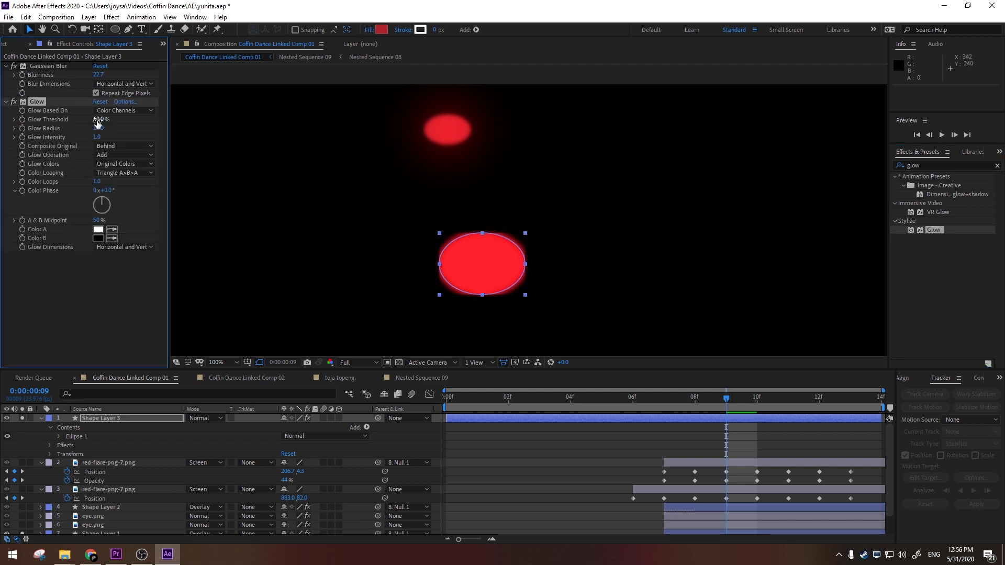
# Copy Shape Layer 1's Glow settings onto Shape Layer 3, with threshold 42.7%, radius 110 and red and blue glow colors
pyautogui.scroll(-1, 90, 514)
pyautogui.click(102, 512)
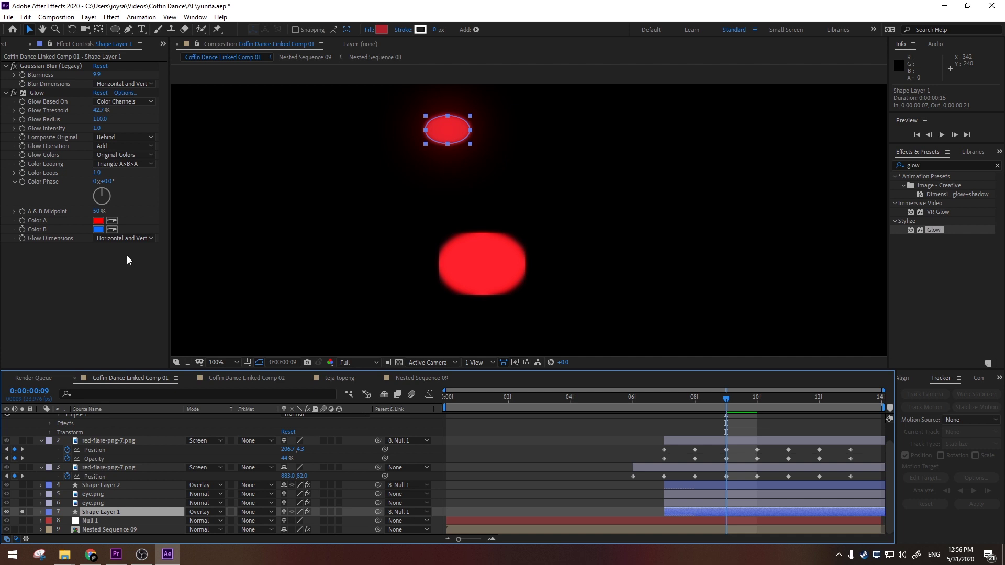
pyautogui.click(37, 92)
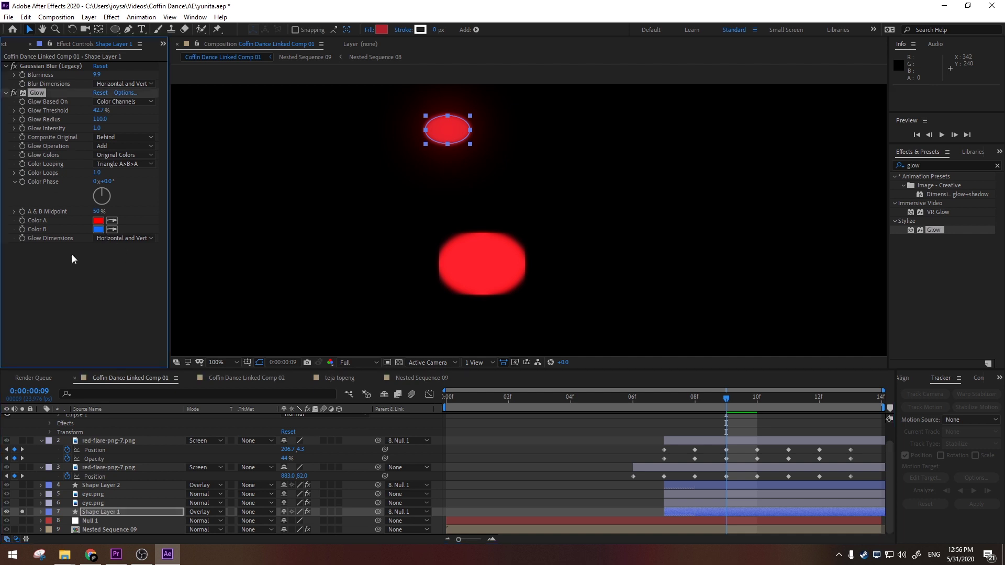
pyautogui.scroll(1, 90, 444)
pyautogui.click(93, 419)
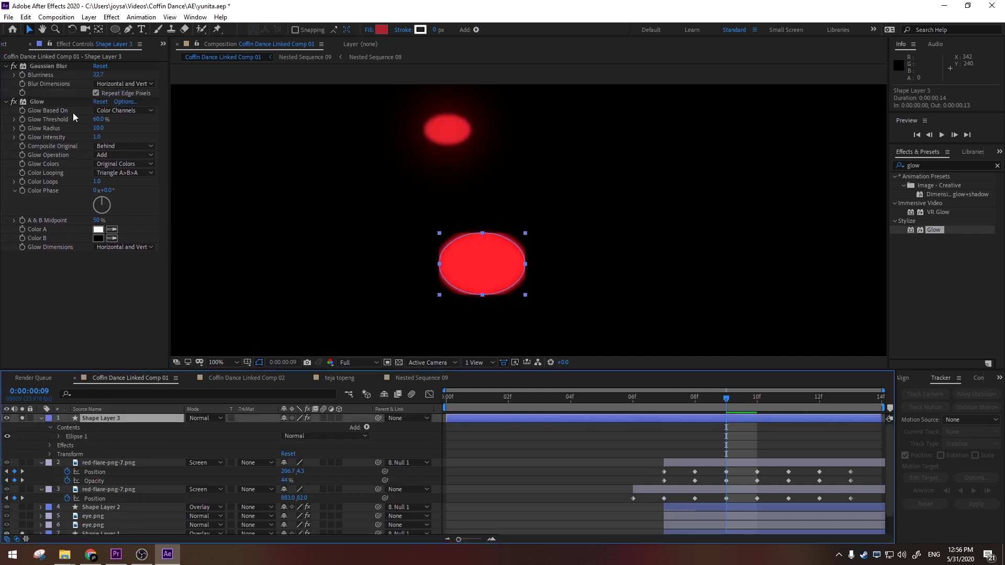
pyautogui.hotkey('ctrl', 'alt', 'shift', 'e')
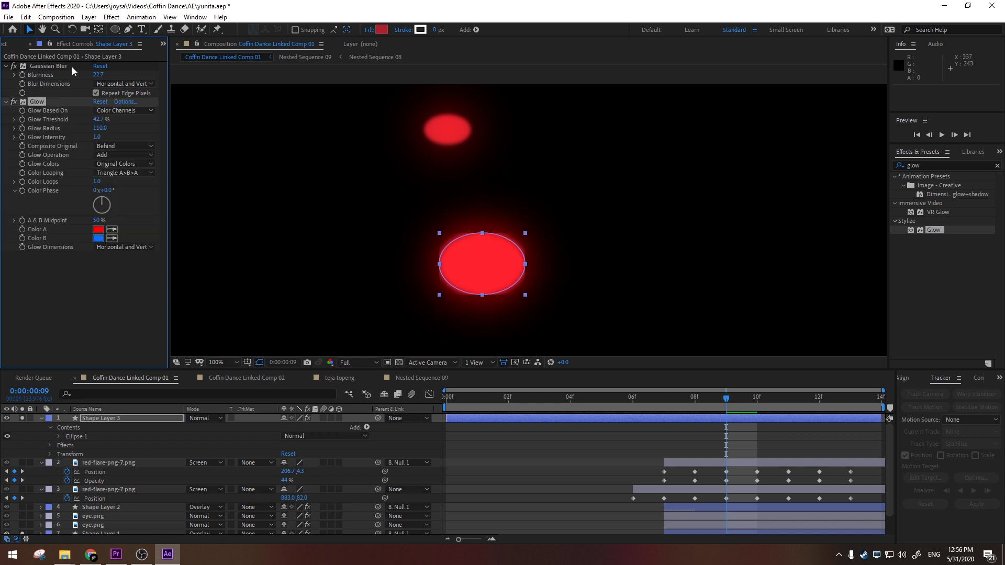
# Lower Shape Layer 3's Gaussian Blur Blurriness to about 6.8 and compare it with Shape Layer 1's blur settings
pyautogui.moveTo(97, 75); pyautogui.dragTo(2, 82)
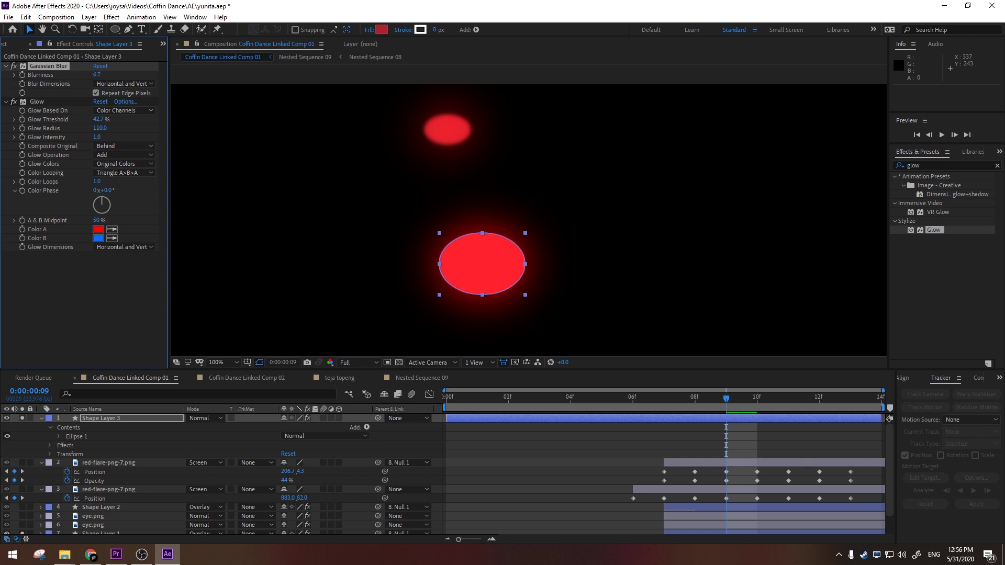
pyautogui.scroll(-1, 102, 492)
pyautogui.click(98, 511)
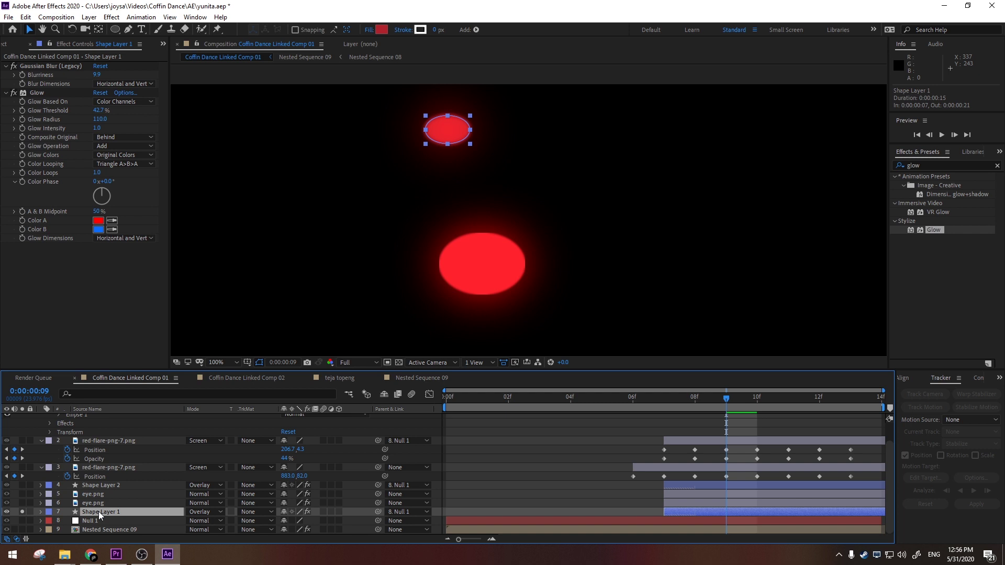
pyautogui.scroll(1, 104, 471)
pyautogui.click(110, 419)
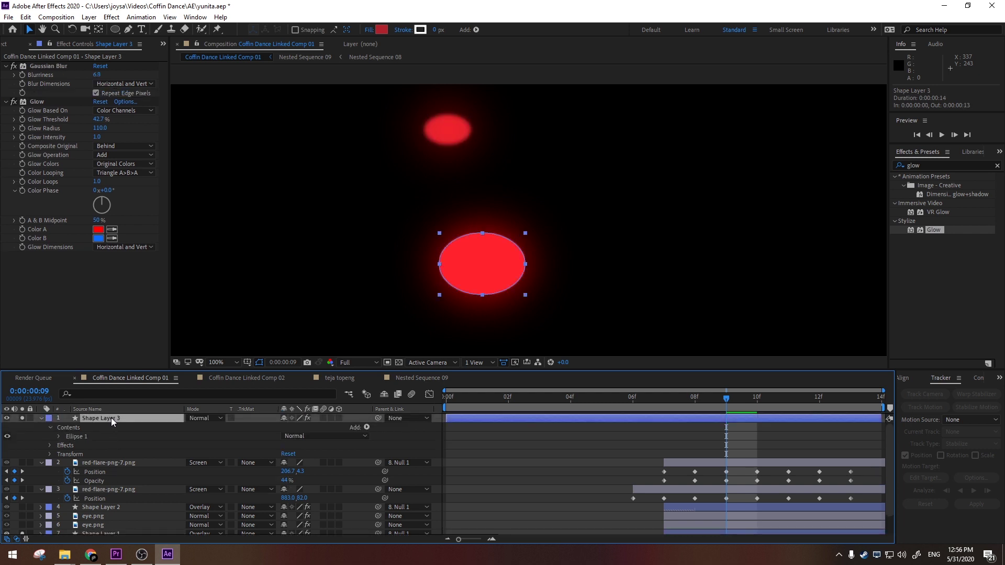
# Disable Repeat Edge Pixels on Shape Layer 3's Gaussian Blur and set Blurriness to 45.7
pyautogui.click(97, 93)
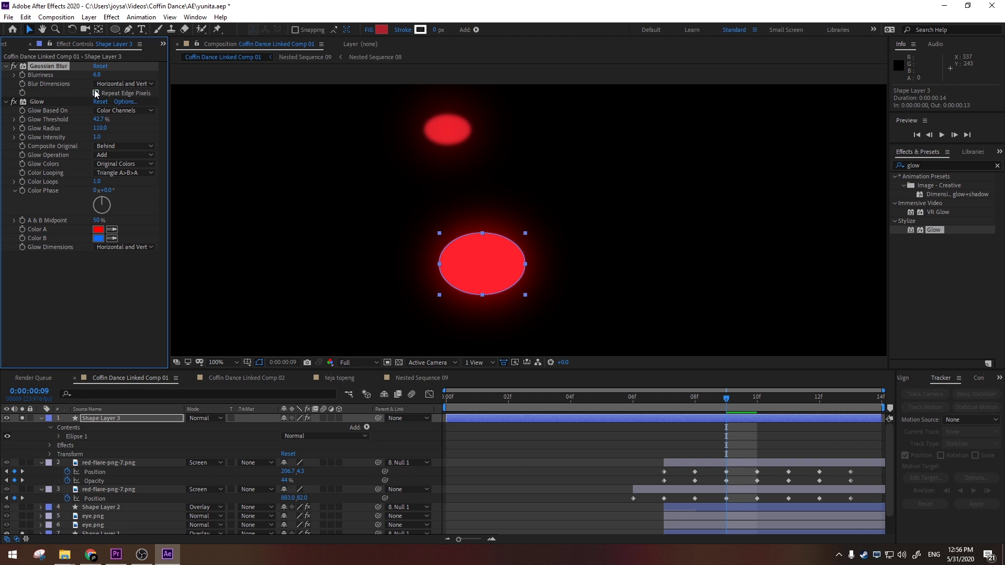
pyautogui.moveTo(98, 75); pyautogui.dragTo(325, 96)
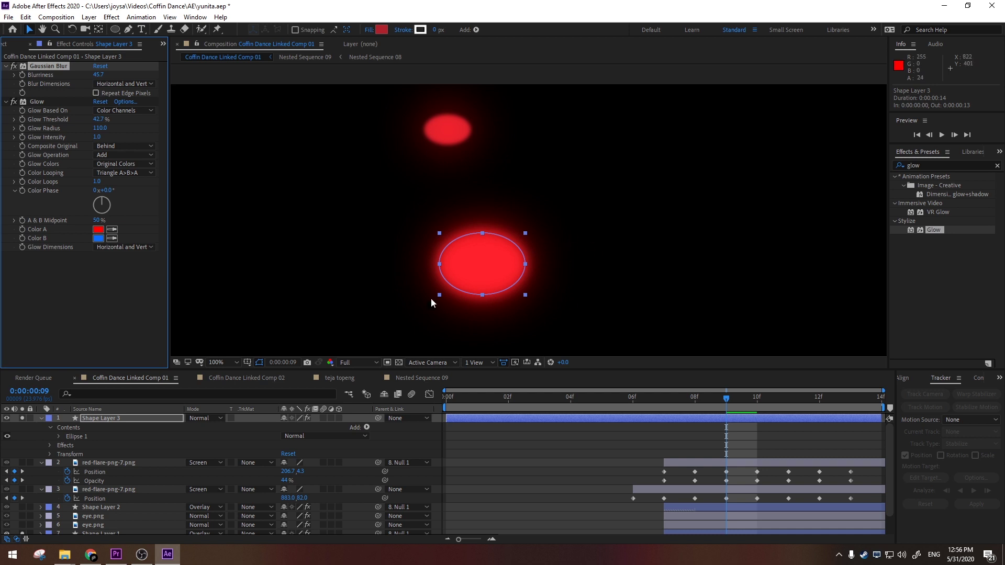
pyautogui.click(519, 455)
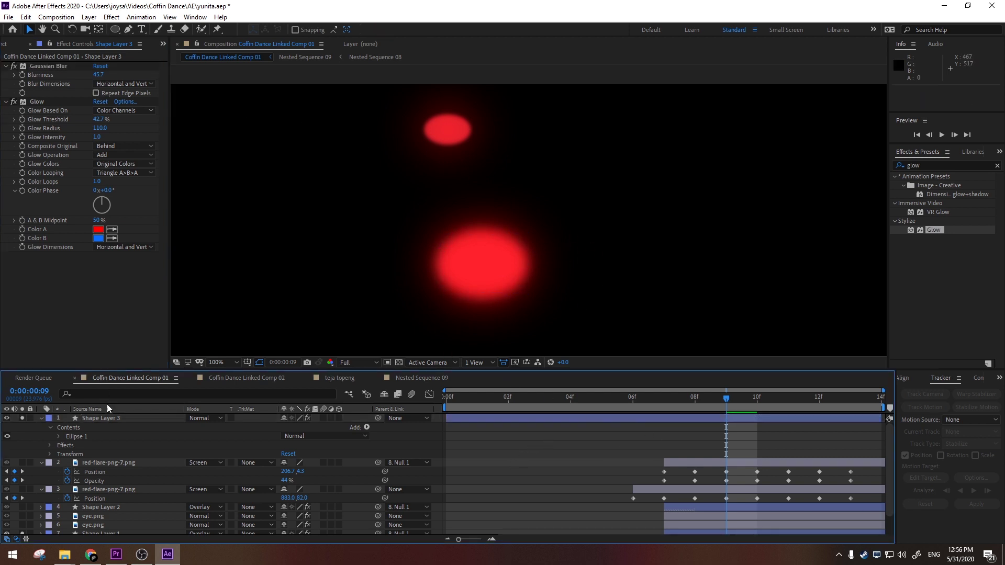
# Delete the demonstration ellipse layer, Shape Layer 3
pyautogui.click(142, 421)
pyautogui.press('Delete')
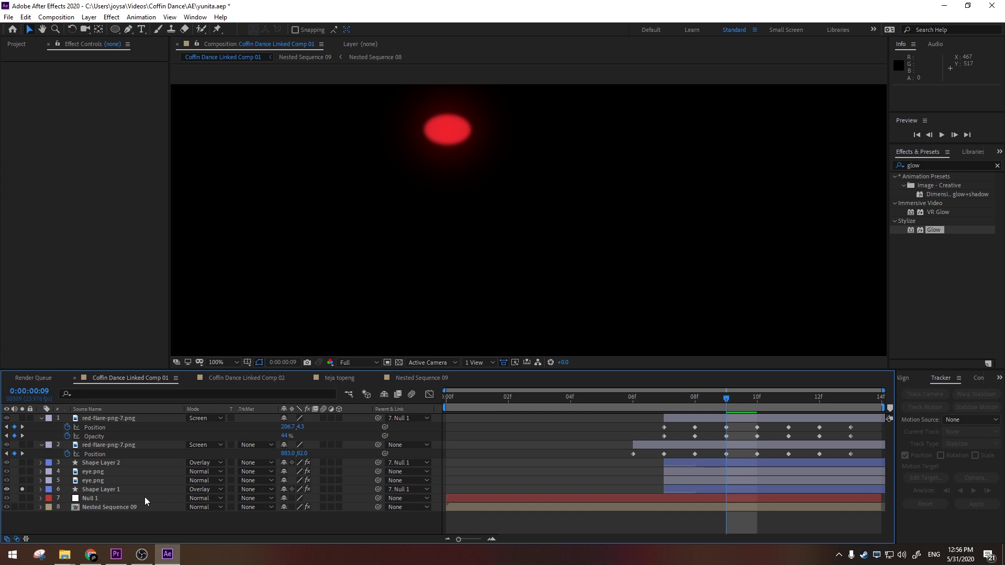
# Reveal Shape Layer 1's Position property and scrub to 0:00:00:12 to examine how the shape follows its parent, Null 1
pyautogui.click(110, 493)
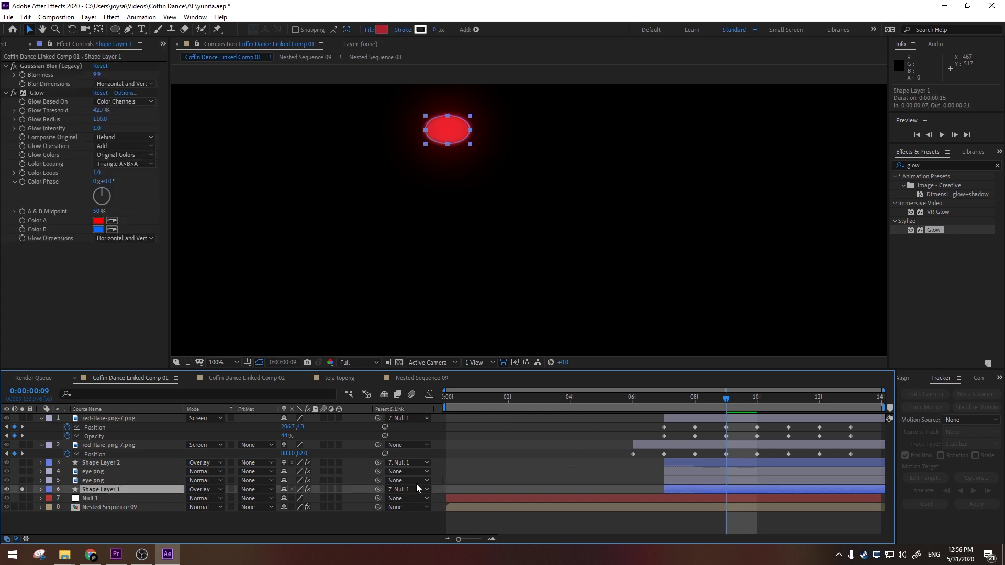
pyautogui.click(110, 500)
pyautogui.click(116, 491)
pyautogui.click(106, 500)
pyautogui.click(120, 492)
pyautogui.click(107, 500)
pyautogui.click(115, 492)
pyautogui.press('p')
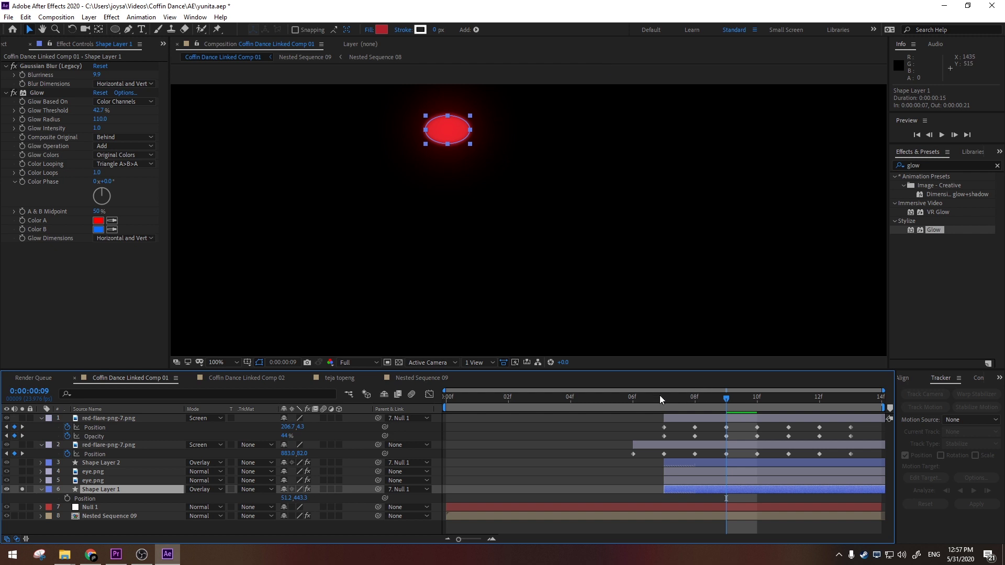
pyautogui.moveTo(678, 400); pyautogui.dragTo(819, 399)
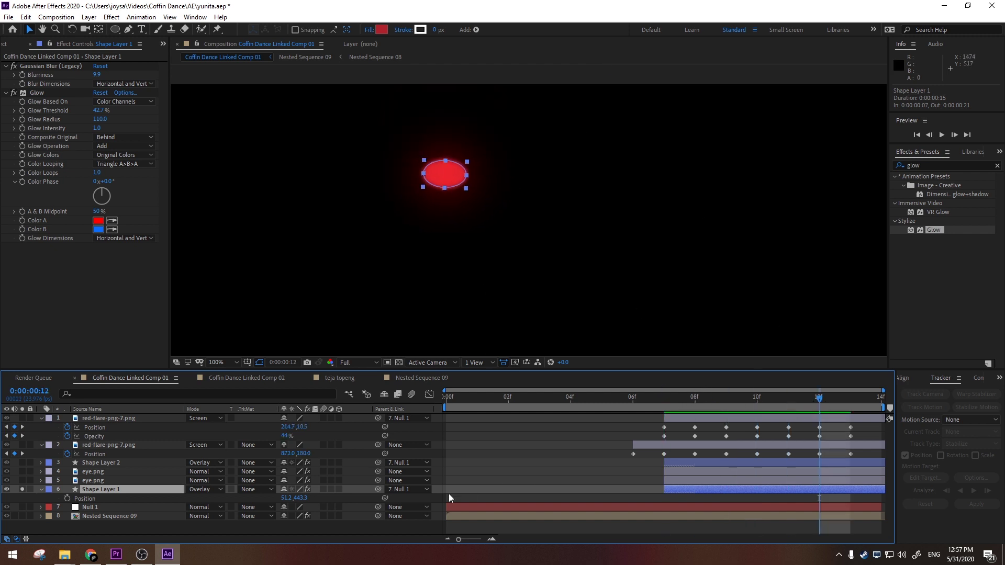
# Solo the eye.png layer directly above Shape Layer 1 in place of that shape, and magnify the eye to 400%
pyautogui.click(117, 480)
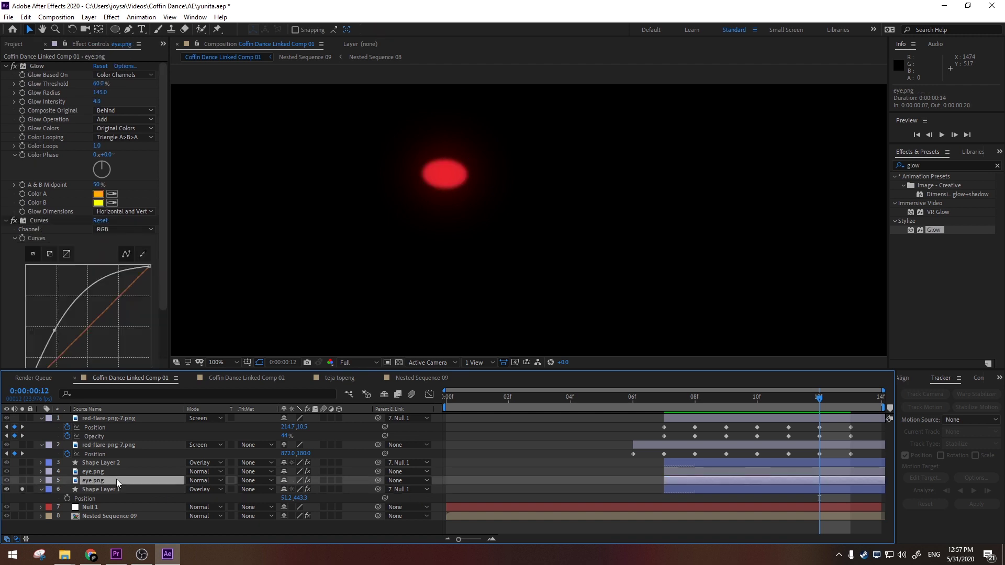
pyautogui.click(22, 481)
pyautogui.click(22, 481)
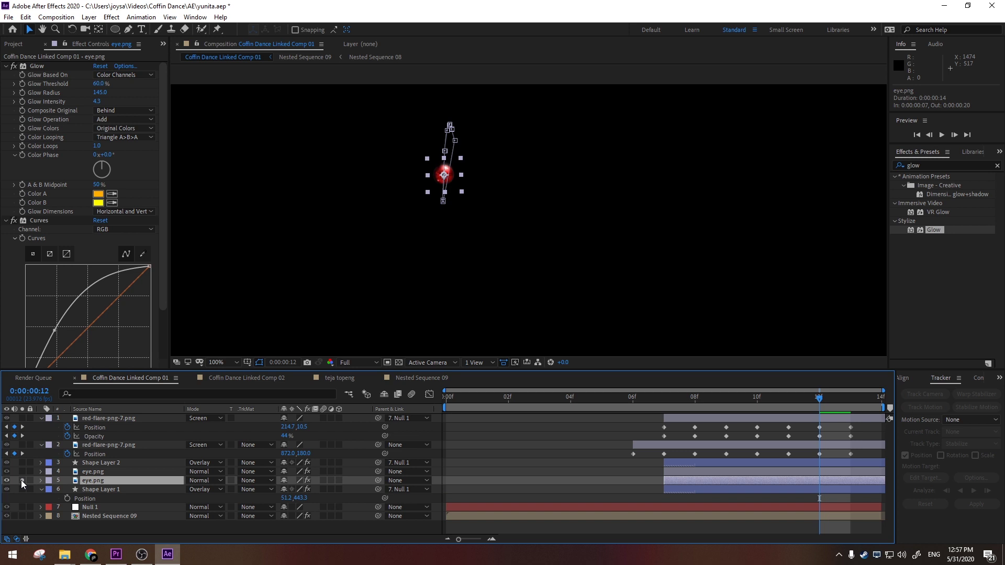
pyautogui.scroll(4, 491, 158)
pyautogui.press('h')
pyautogui.moveTo(312, 148); pyautogui.dragTo(531, 256)
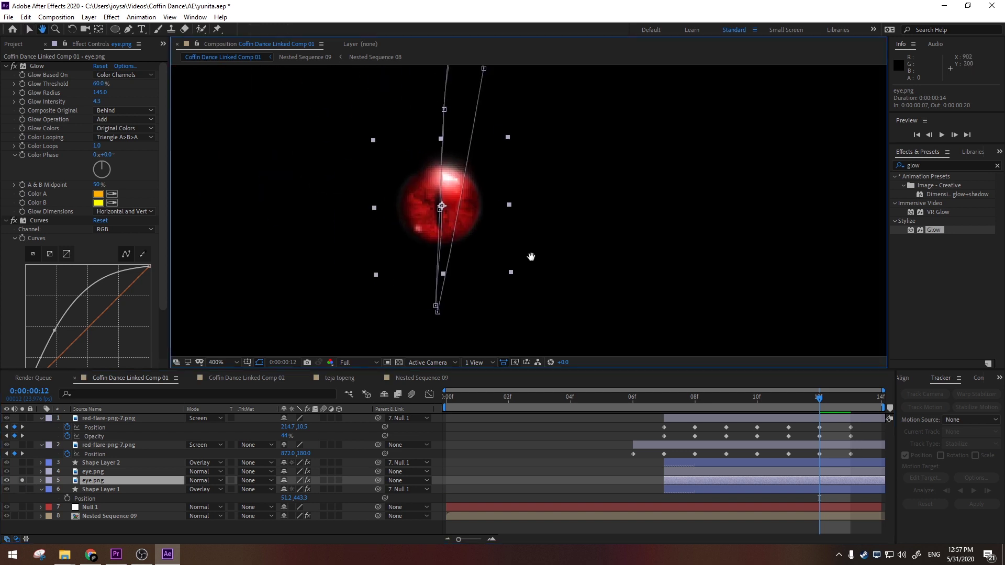
# Open the source image eye.png from the Coffin Dance AE folder and place its preview beside the folder window
pyautogui.click(65, 555)
pyautogui.click(207, 507)
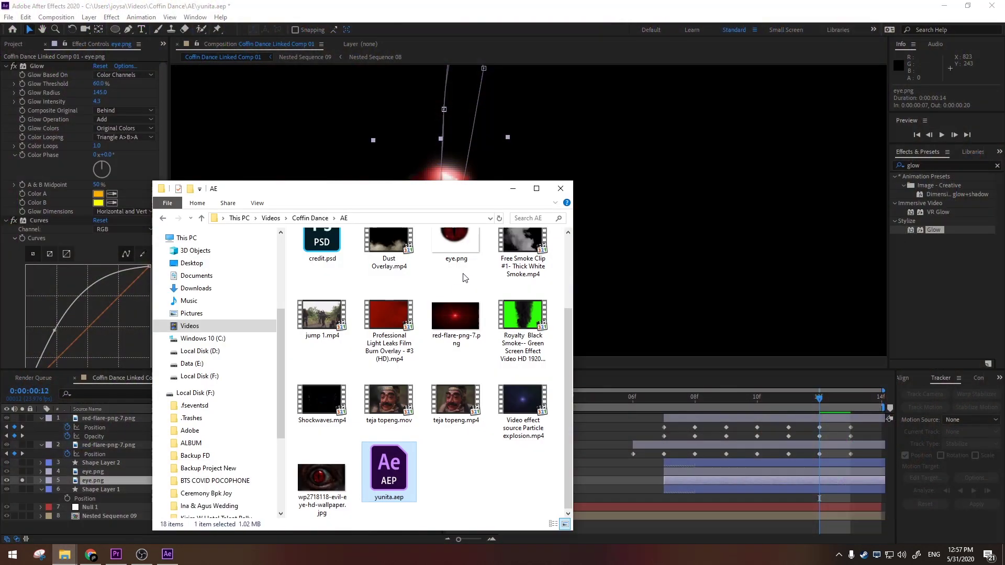
pyautogui.scroll(2, 465, 278)
pyautogui.doubleClick(455, 340)
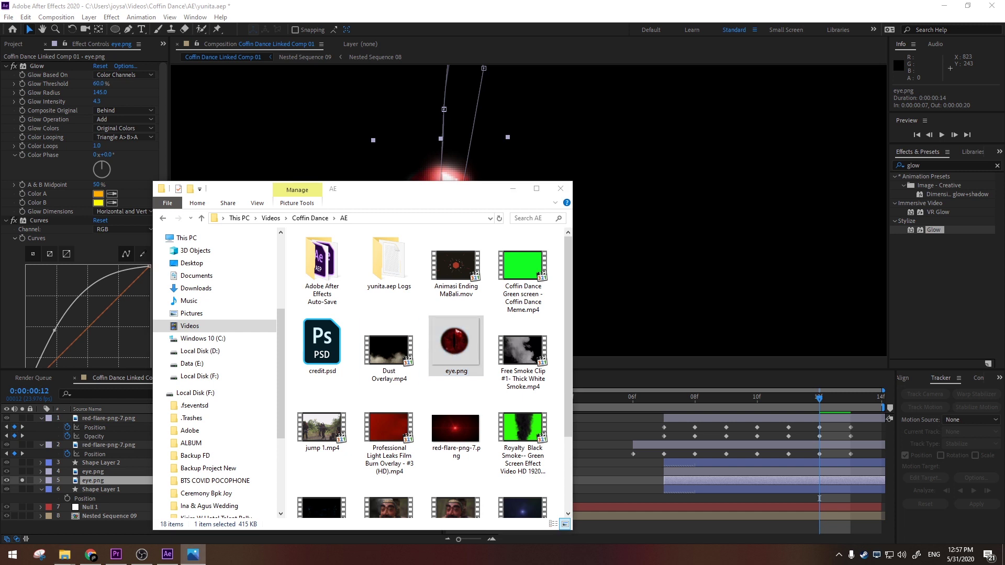
pyautogui.moveTo(419, 222); pyautogui.dragTo(677, 216)
pyautogui.moveTo(451, 191); pyautogui.dragTo(410, 97)
# Examine the original eye.png image, close its preview and return to the After Effects composition
pyautogui.scroll(-2, 424, 314)
pyautogui.scroll(2, 424, 324)
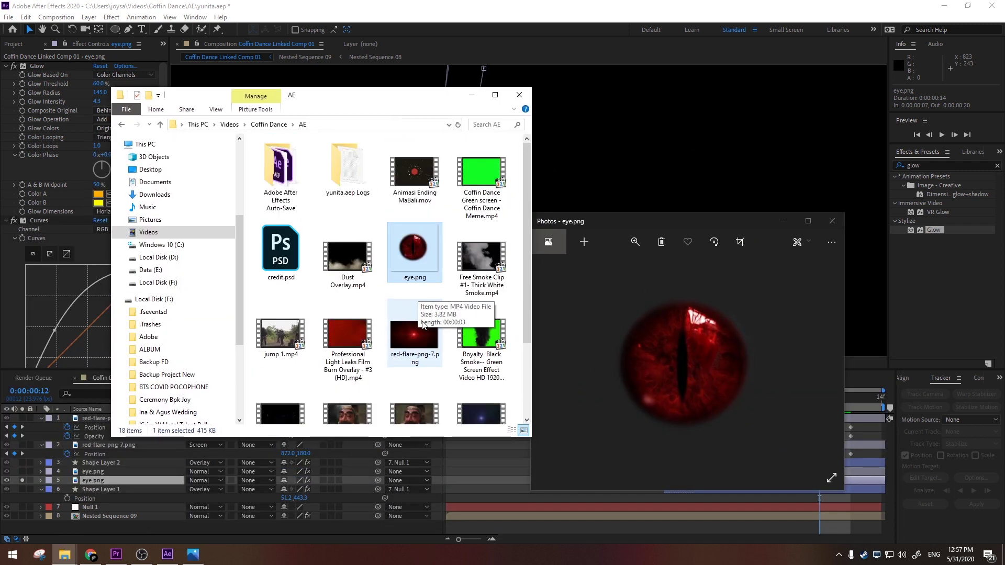
pyautogui.click(719, 304)
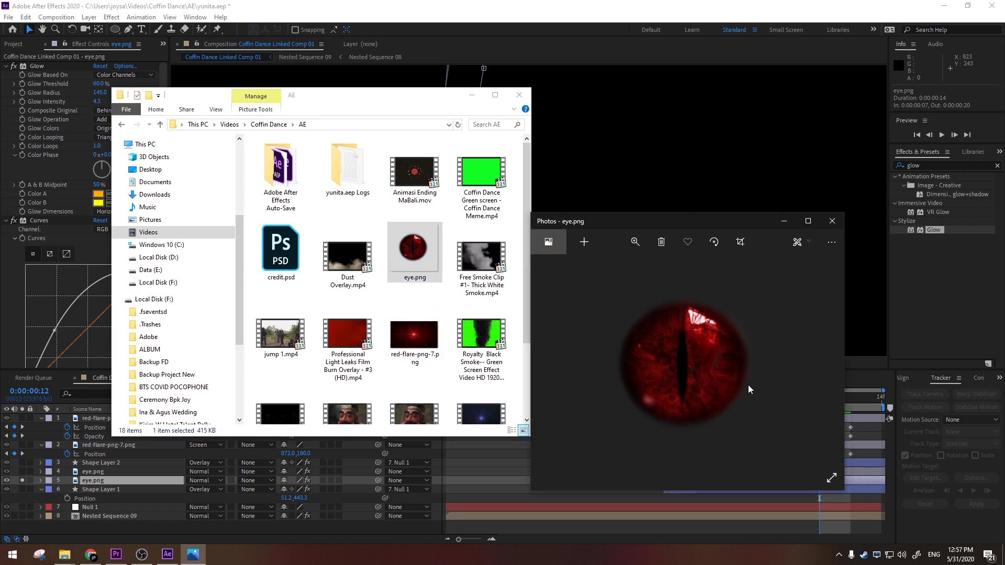
pyautogui.moveTo(677, 226); pyautogui.dragTo(707, 222)
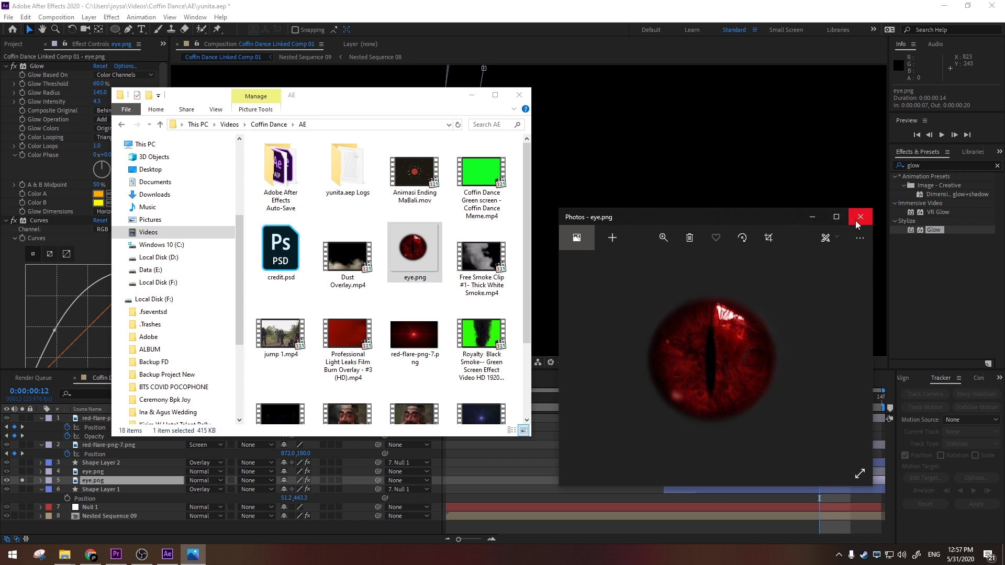
pyautogui.click(859, 220)
pyautogui.click(563, 11)
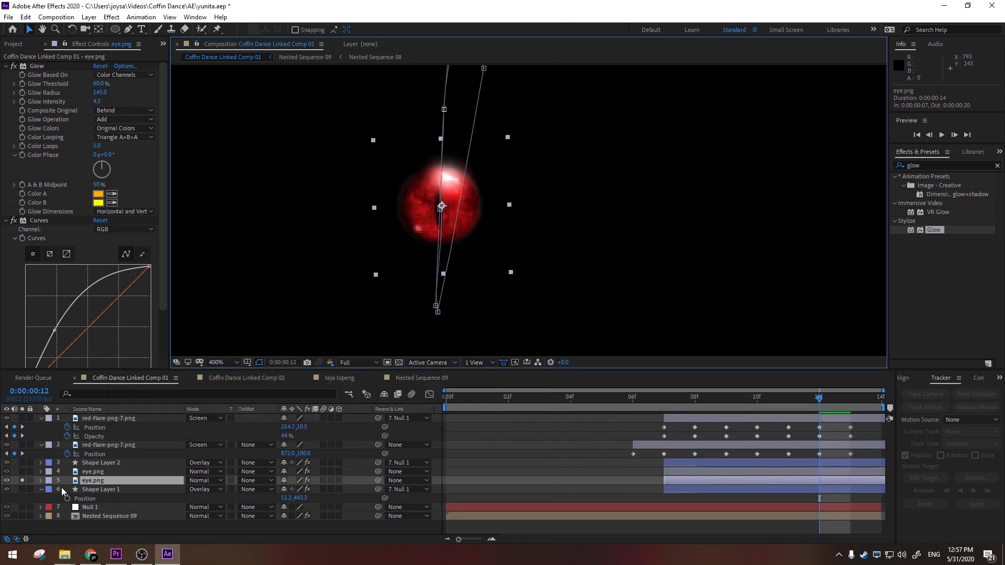
# Add Shape Layer 1, Null 1 and Nested Sequence 09 to the soloed layers to show the first glowing eye on the face
pyautogui.click(22, 490)
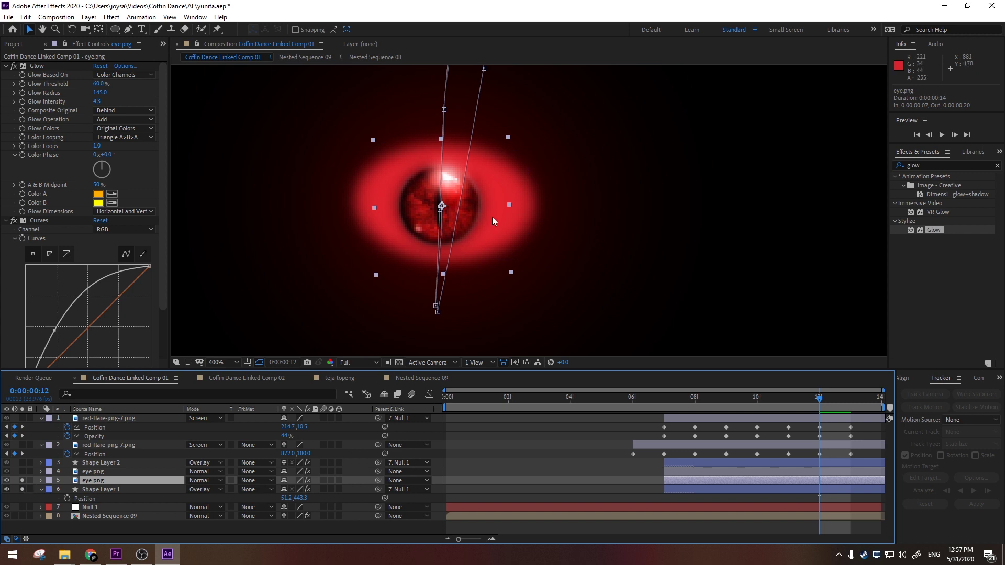
pyautogui.scroll(-5, 494, 216)
pyautogui.scroll(1, 624, 215)
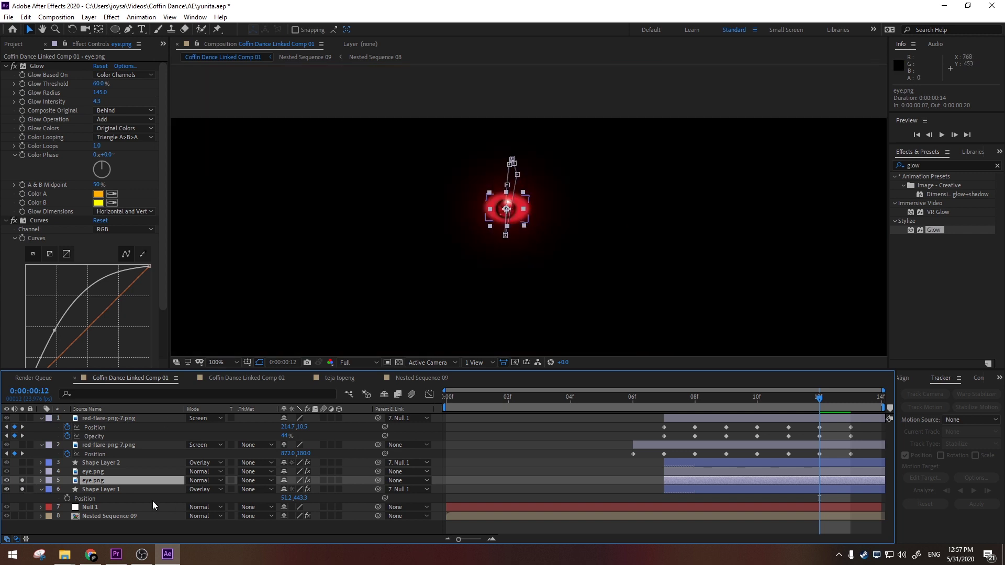
pyautogui.click(22, 507)
pyautogui.click(23, 517)
pyautogui.press('.')
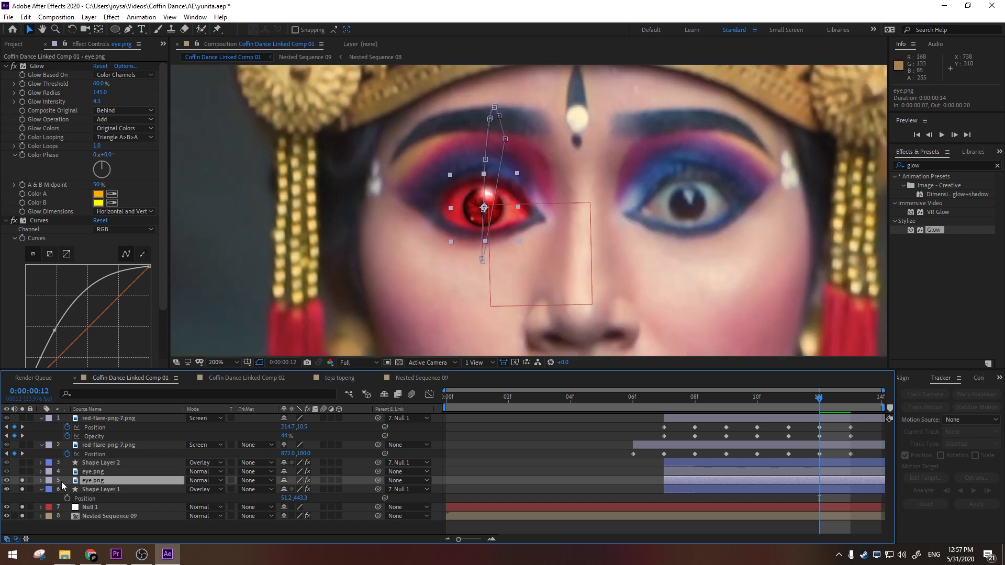
# Solo the second eye.png, Shape Layer 2 and the lower red-flare-png-7.png layer, and select that flare layer
pyautogui.click(22, 473)
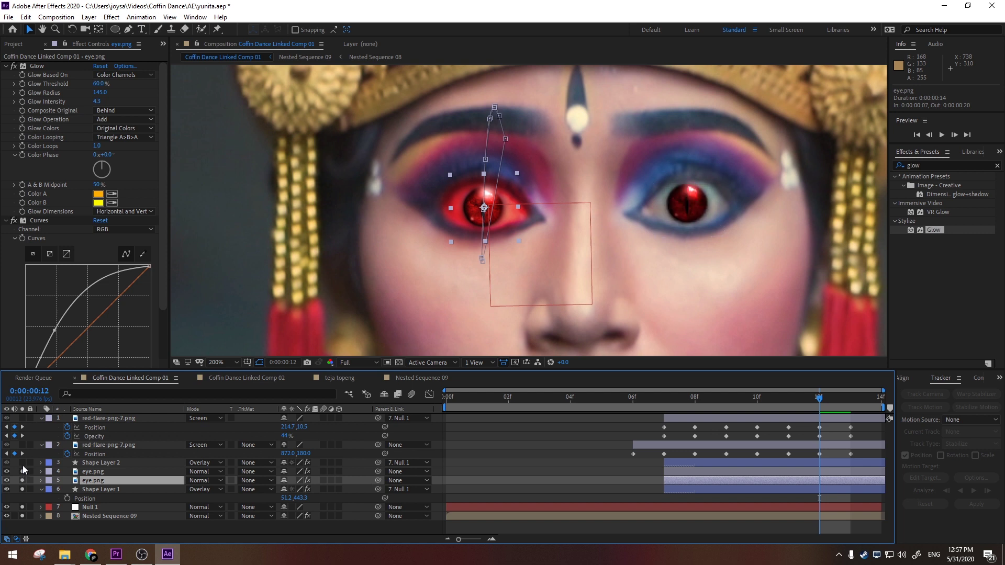
pyautogui.click(22, 463)
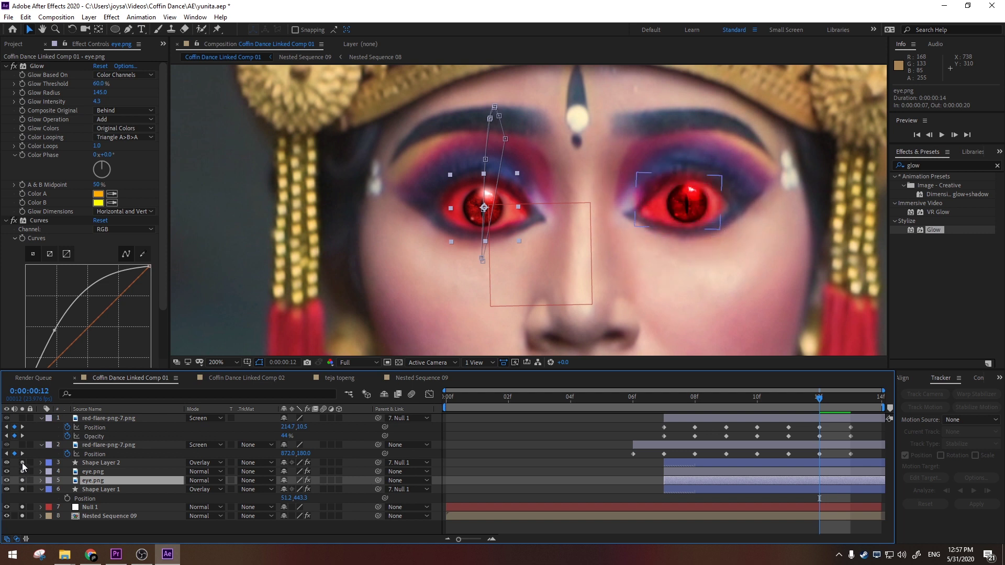
pyautogui.click(22, 445)
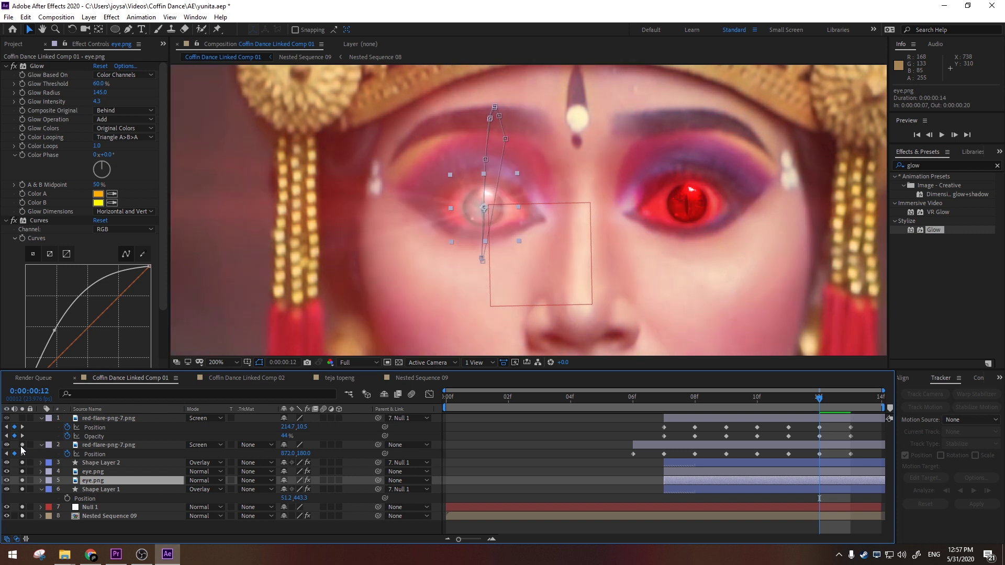
pyautogui.click(123, 447)
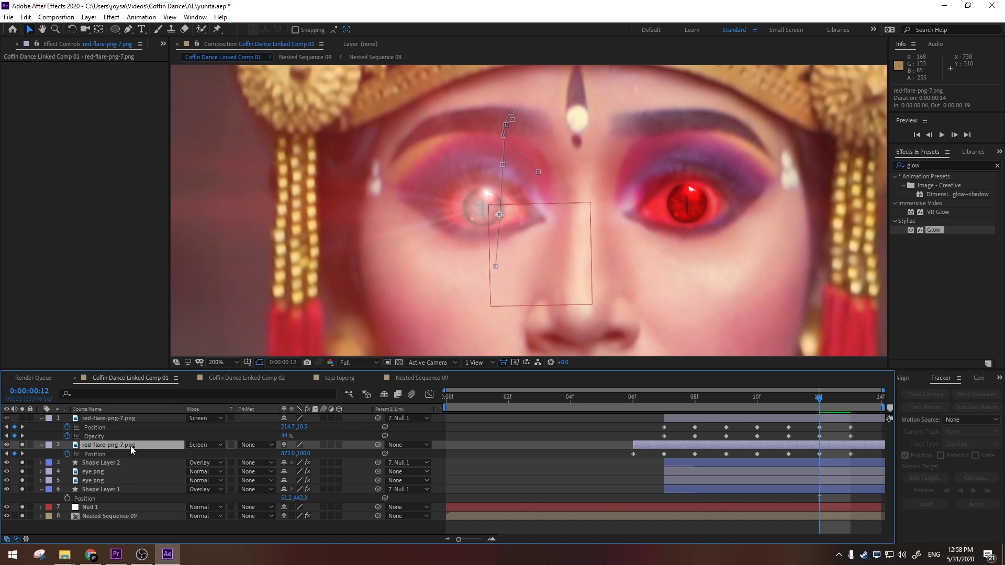
# Switch to Chrome and open the Optical Flares product page on the Video Copilot website
pyautogui.click(92, 556)
pyautogui.click(93, 556)
pyautogui.click(92, 556)
pyautogui.scroll(10, 837, 262)
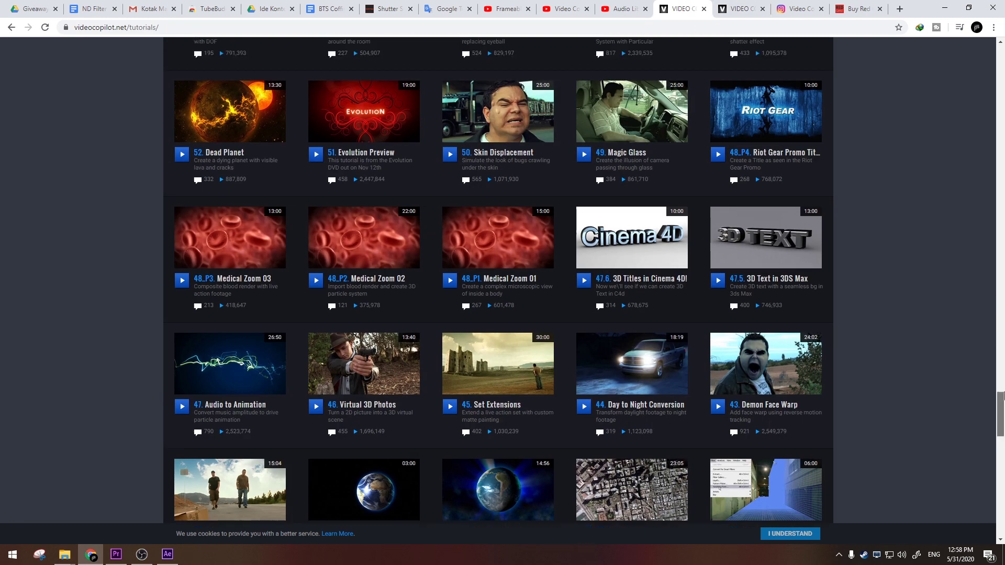
pyautogui.moveTo(1000, 378); pyautogui.dragTo(1000, 53)
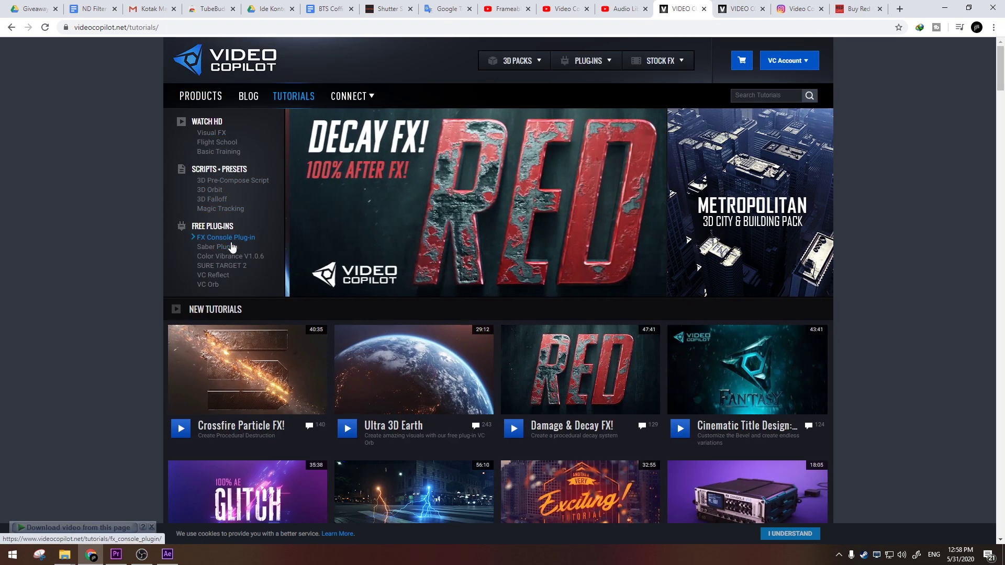
pyautogui.click(201, 96)
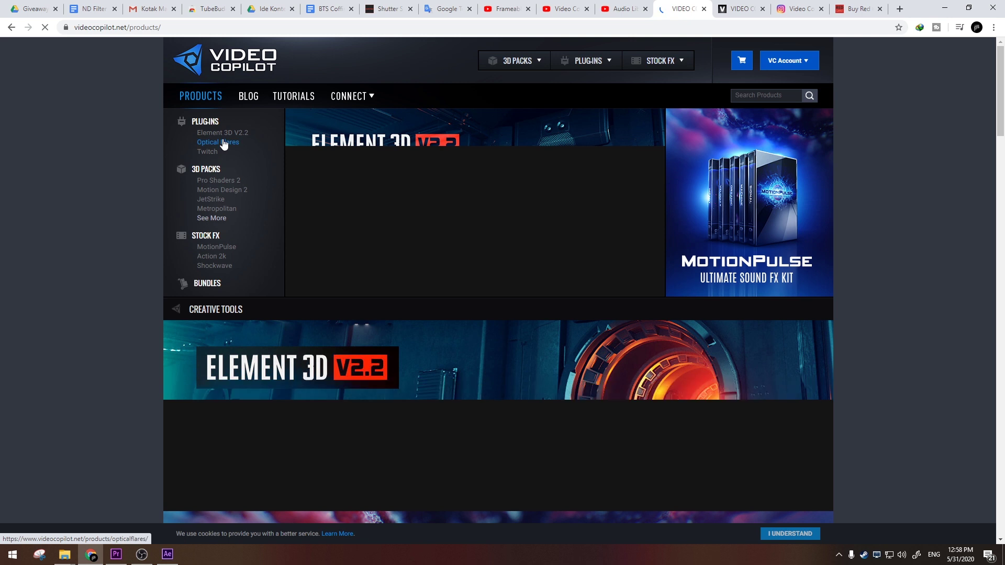
# Examine the Optical Flares page's product features, interface and preset browser sections
pyautogui.scroll(-2, 547, 262)
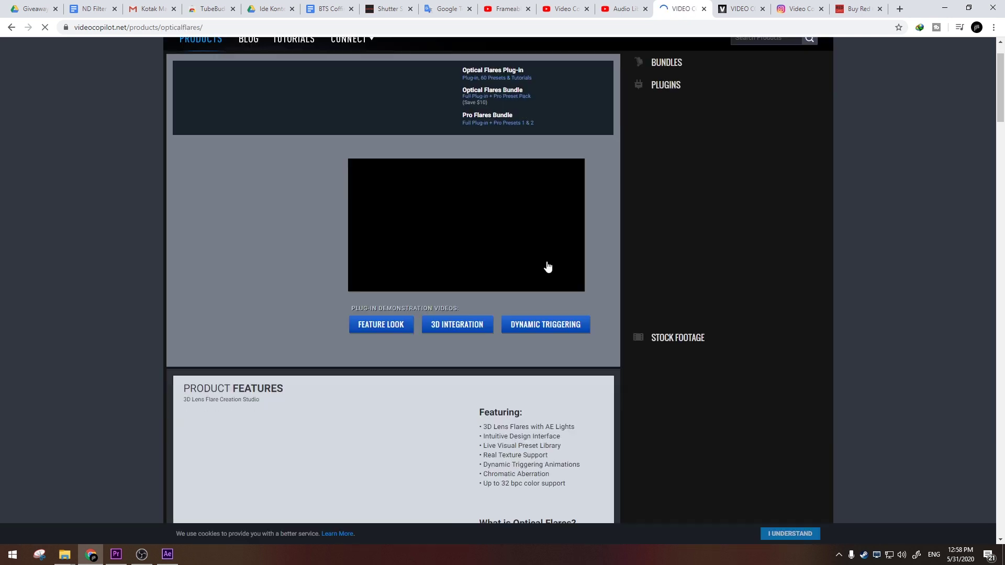
pyautogui.scroll(2, 547, 263)
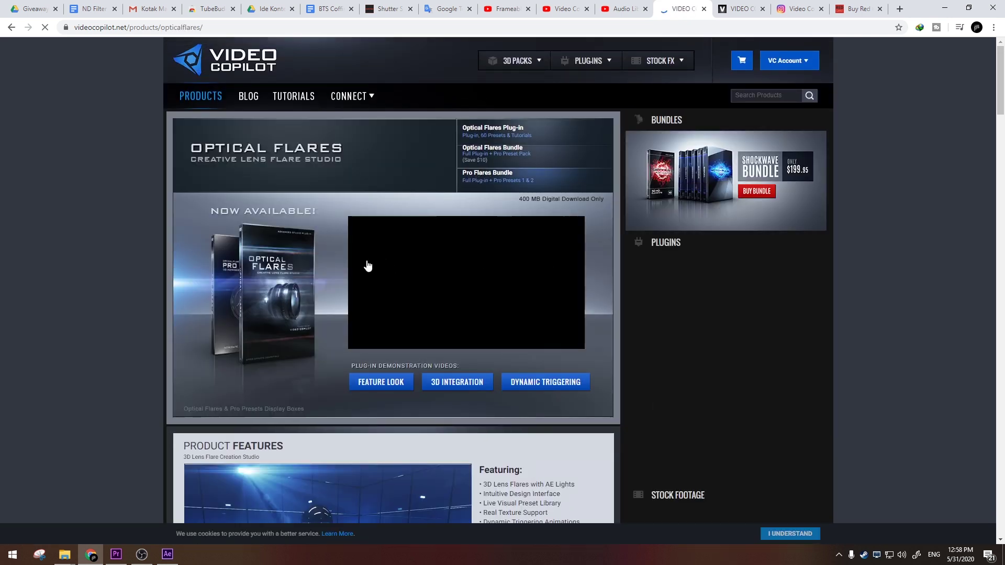
pyautogui.scroll(-2, 372, 265)
pyautogui.scroll(-2, 260, 410)
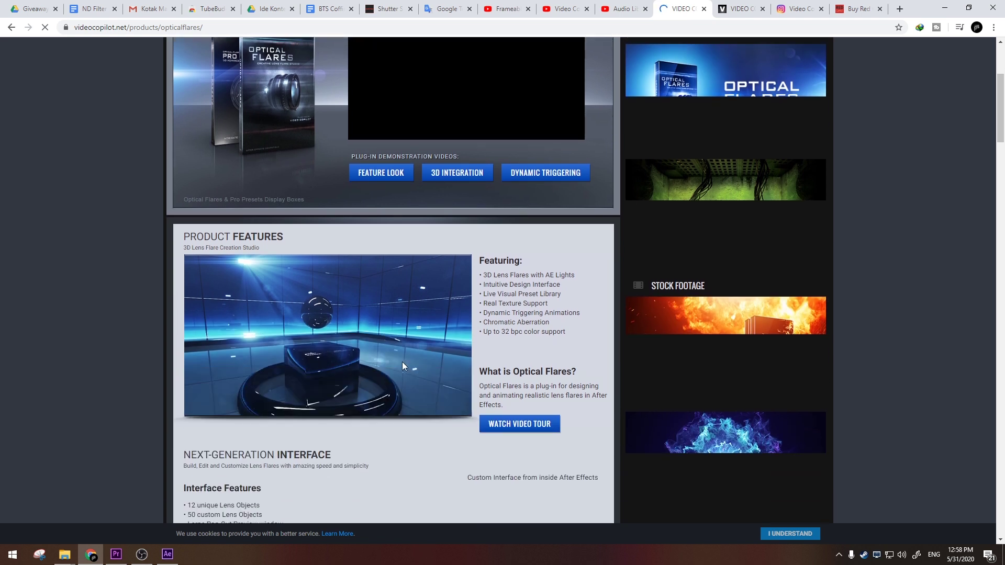
pyautogui.scroll(-4, 402, 362)
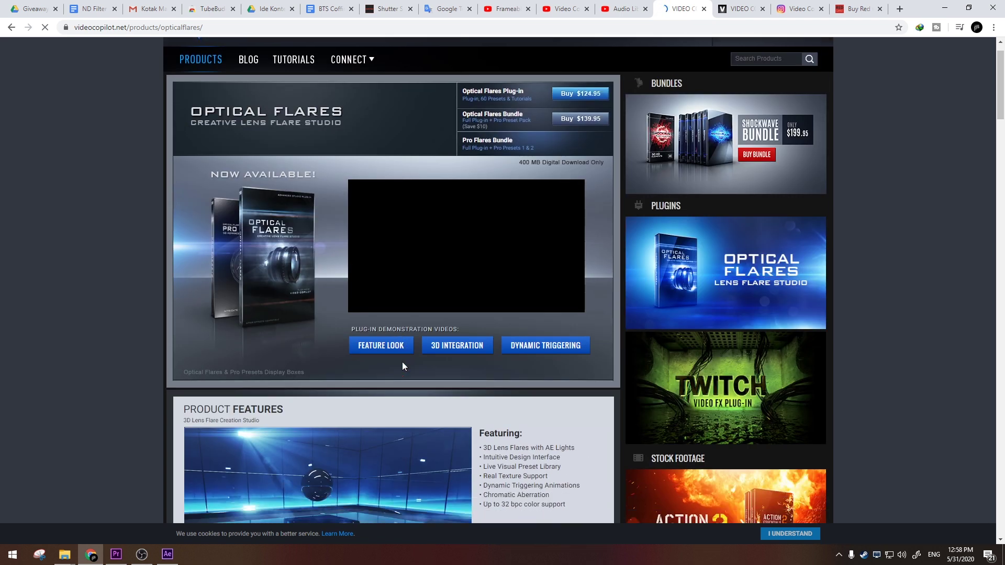
pyautogui.scroll(-5, 402, 362)
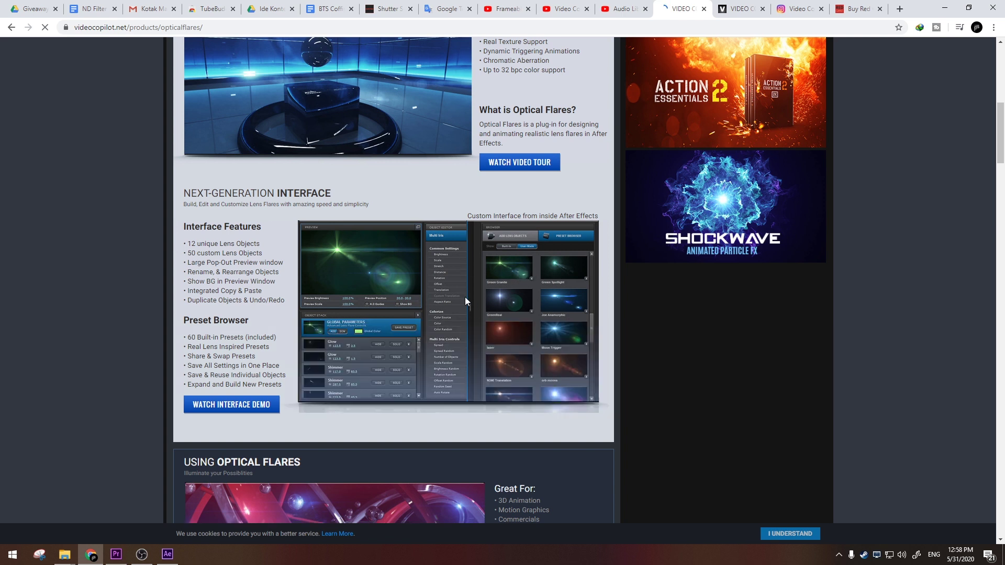
pyautogui.scroll(-3, 353, 328)
pyautogui.scroll(-2, 353, 332)
# Play the Using Optical Flares demonstration video and look through the neighbouring YouTube pages
pyautogui.click(329, 264)
pyautogui.scroll(1, 325, 278)
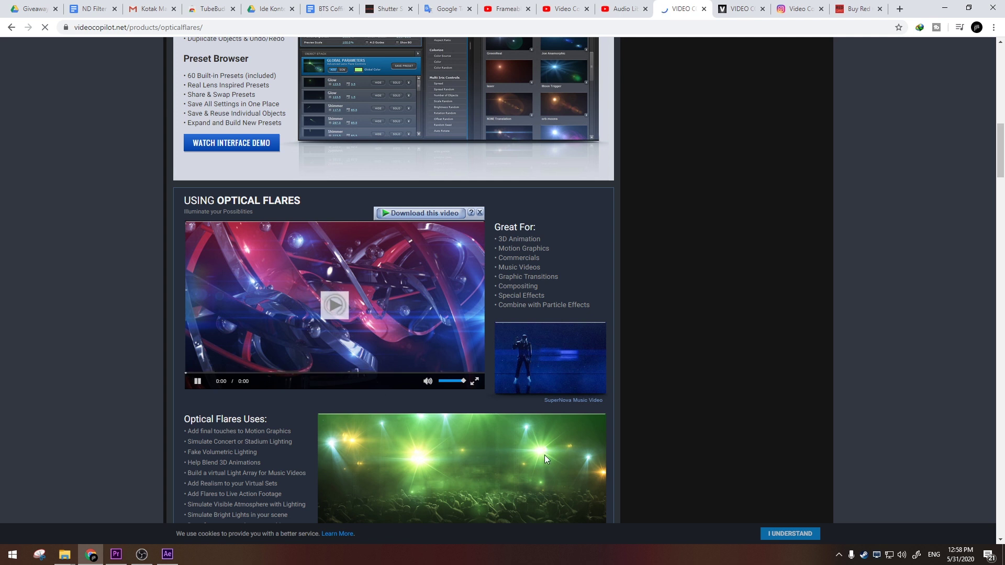
pyautogui.scroll(3, 407, 398)
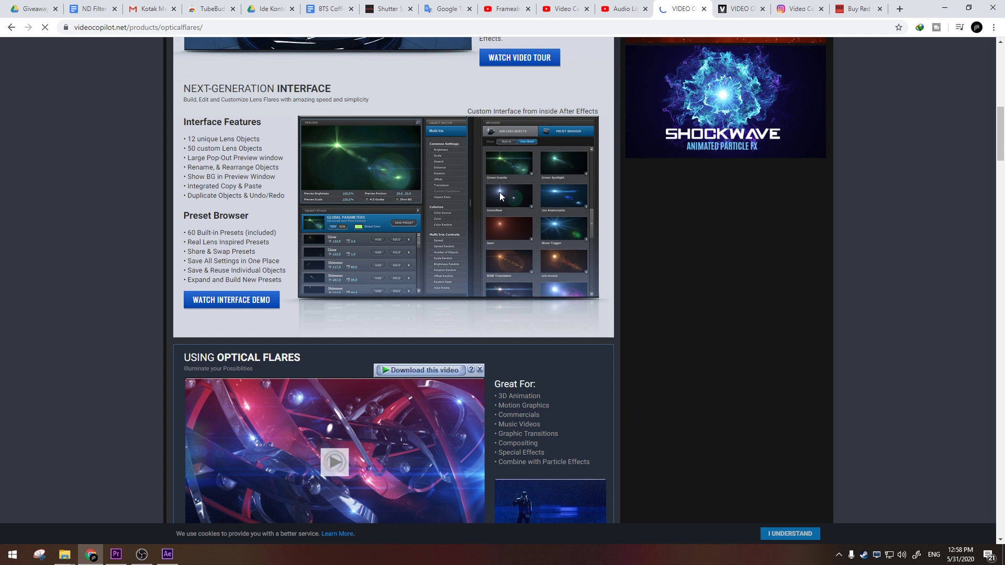
pyautogui.scroll(-2, 375, 355)
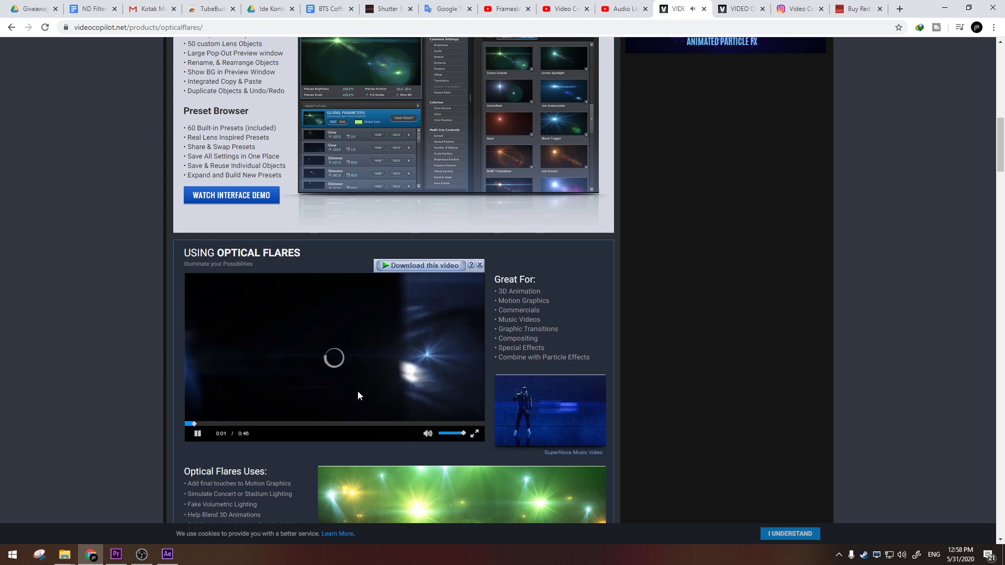
pyautogui.click(623, 8)
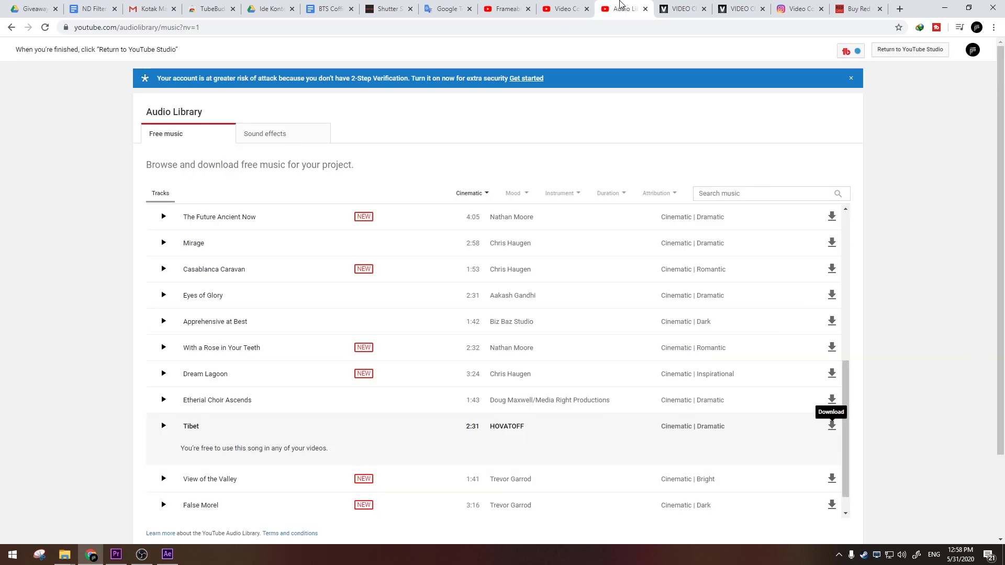
pyautogui.click(570, 7)
pyautogui.click(507, 9)
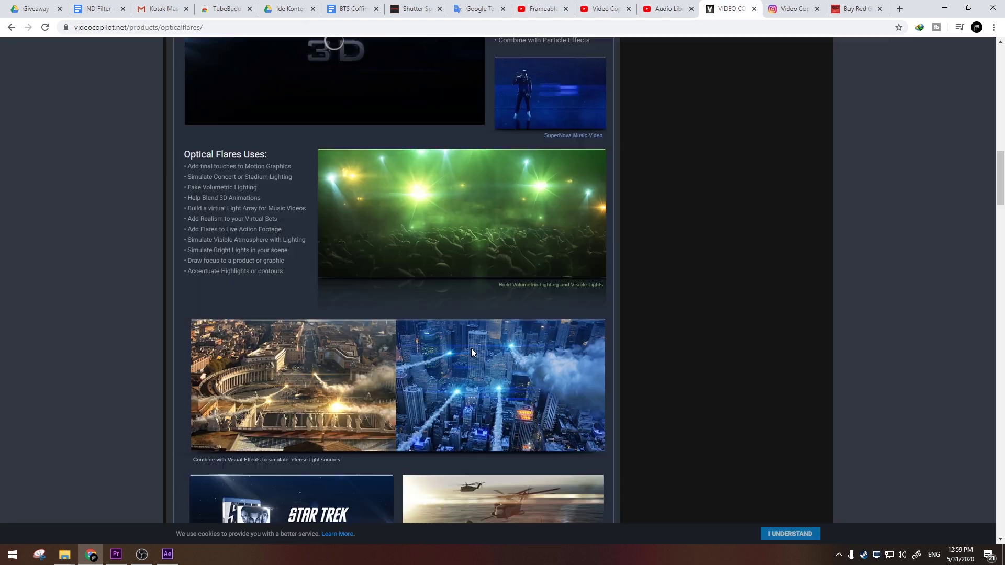
# Examine the Optical Flares uses and sample images, and replay an earlier part of the demonstration video
pyautogui.scroll(-1, 471, 348)
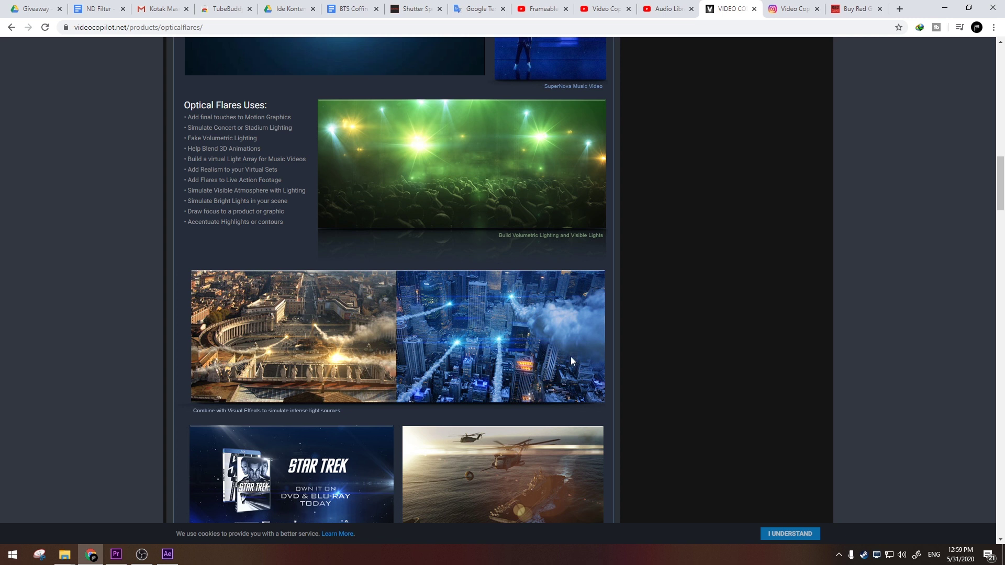
pyautogui.scroll(2, 493, 360)
pyautogui.scroll(-1, 492, 361)
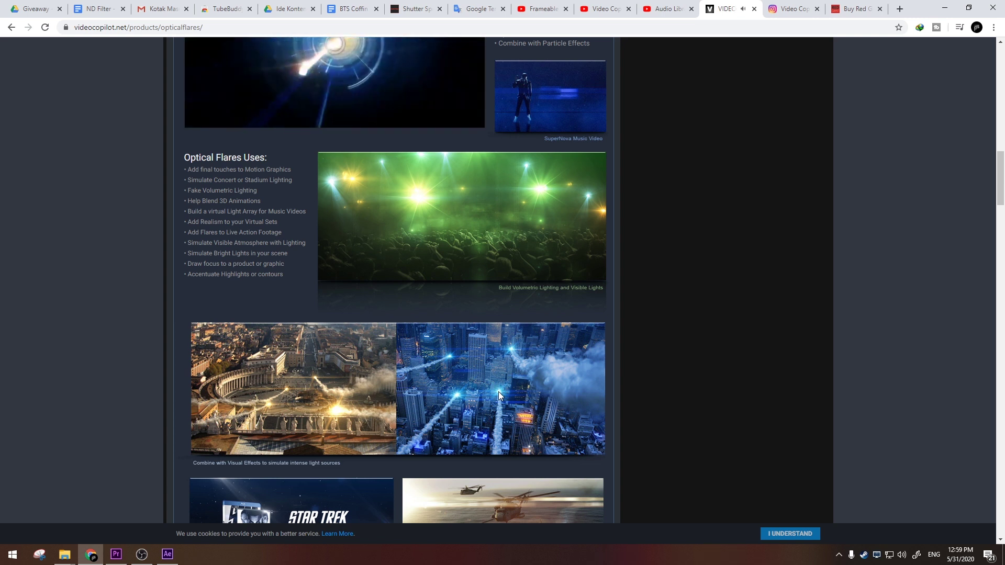
pyautogui.scroll(1, 498, 395)
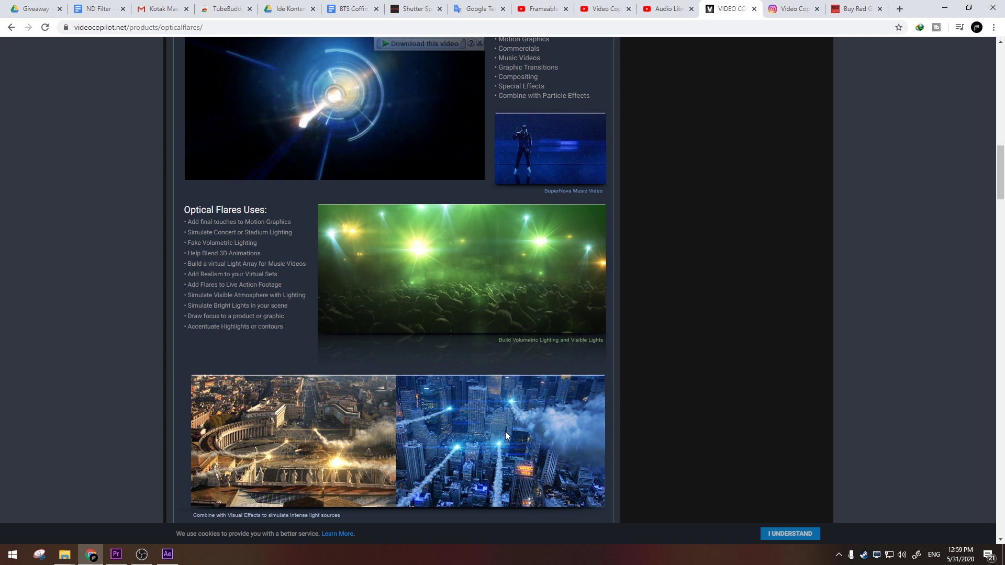
pyautogui.scroll(3, 505, 431)
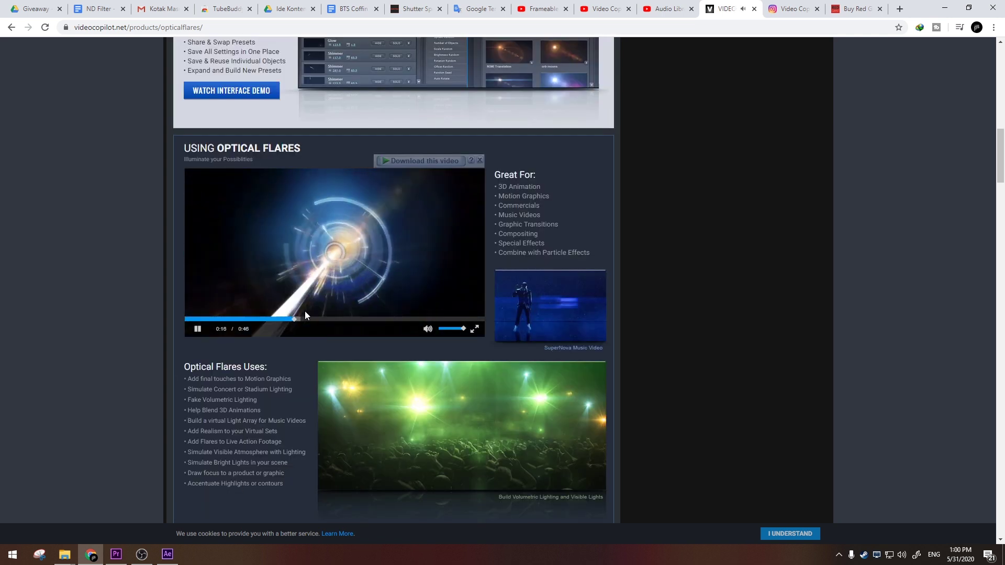
pyautogui.click(252, 320)
pyautogui.scroll(3, 252, 322)
# Search YouTube for "video copilot optical flares"
pyautogui.click(244, 477)
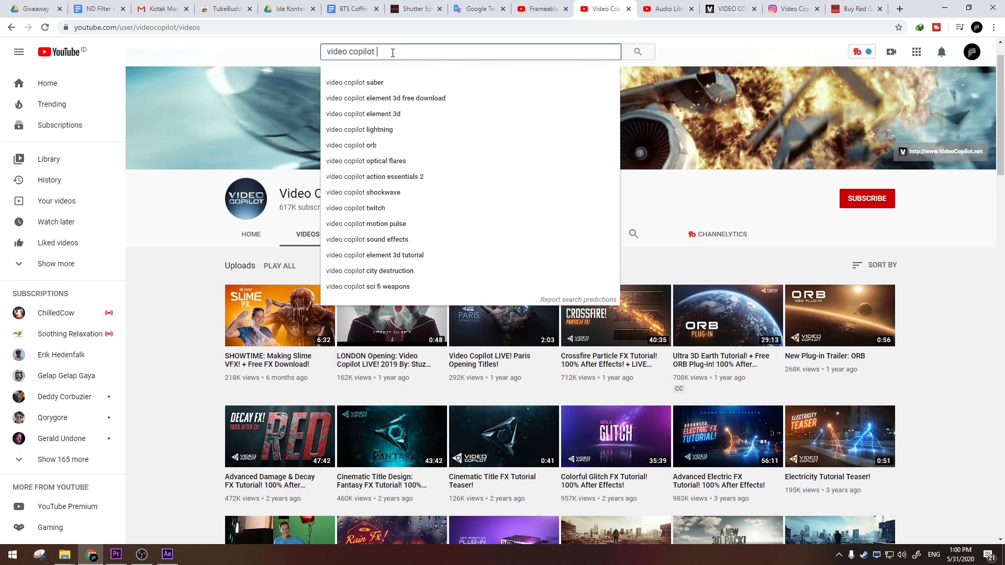
pyautogui.write('opti')
pyautogui.press('Down')
pyautogui.press('Return')
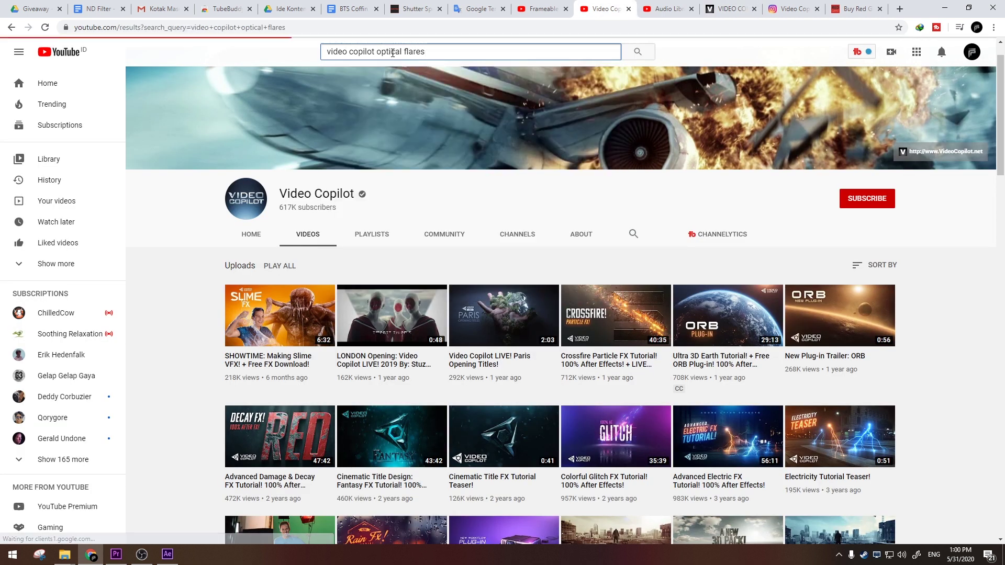
# View the Optical Flares for Nuke: First Look! video from the search results, skip to the car flare demonstration and pause at 5:53
pyautogui.click(298, 135)
pyautogui.hotkey('alt', 'Left')
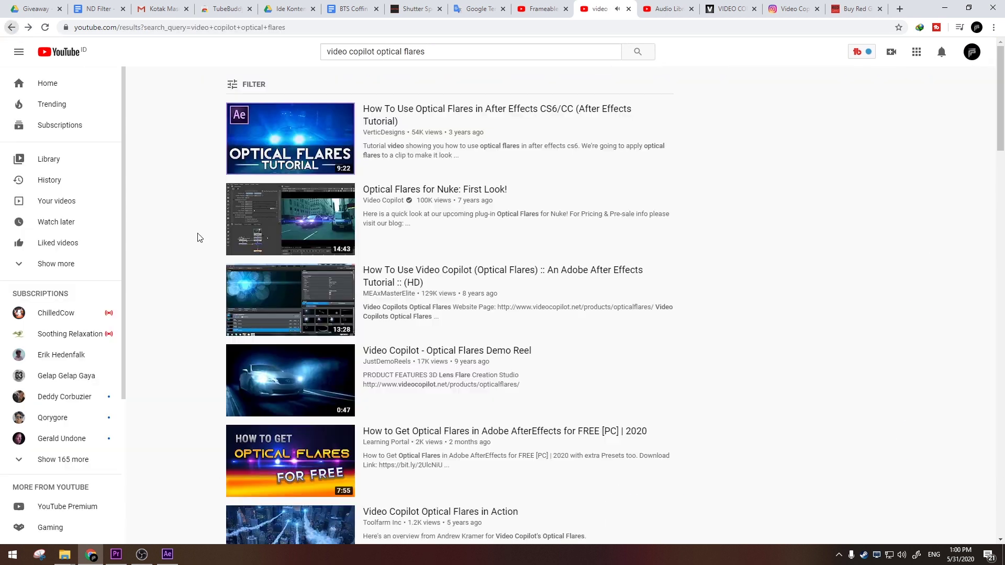
pyautogui.click(345, 397)
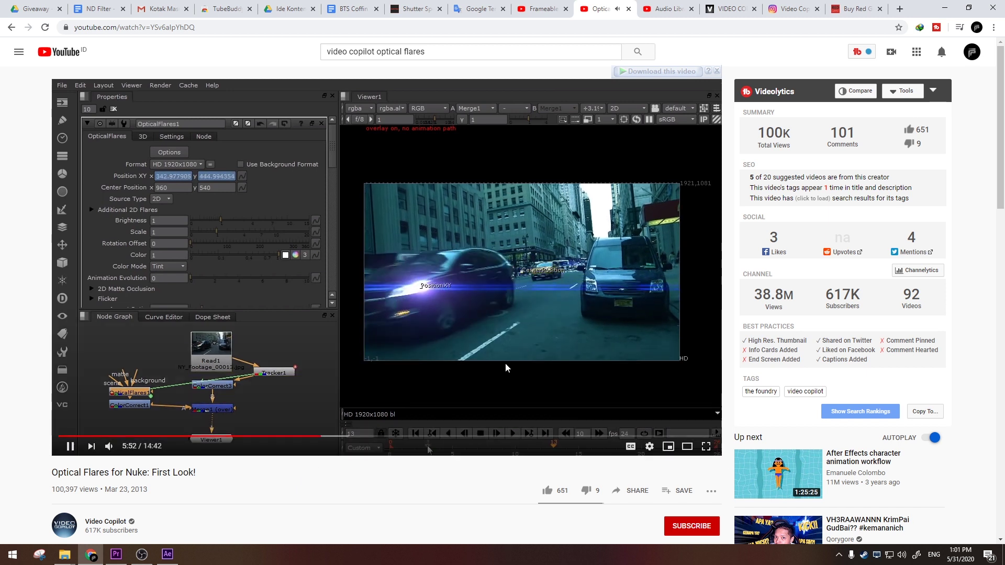
pyautogui.click(530, 335)
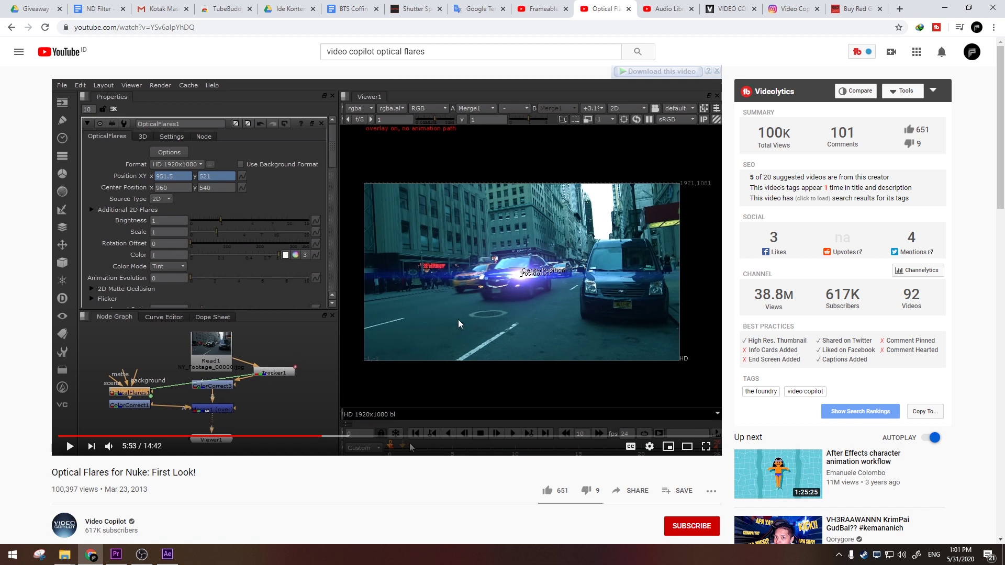
# Look over the Optical Flares product features and interface page on the Video Copilot site, then switch to After Effects
pyautogui.click(728, 8)
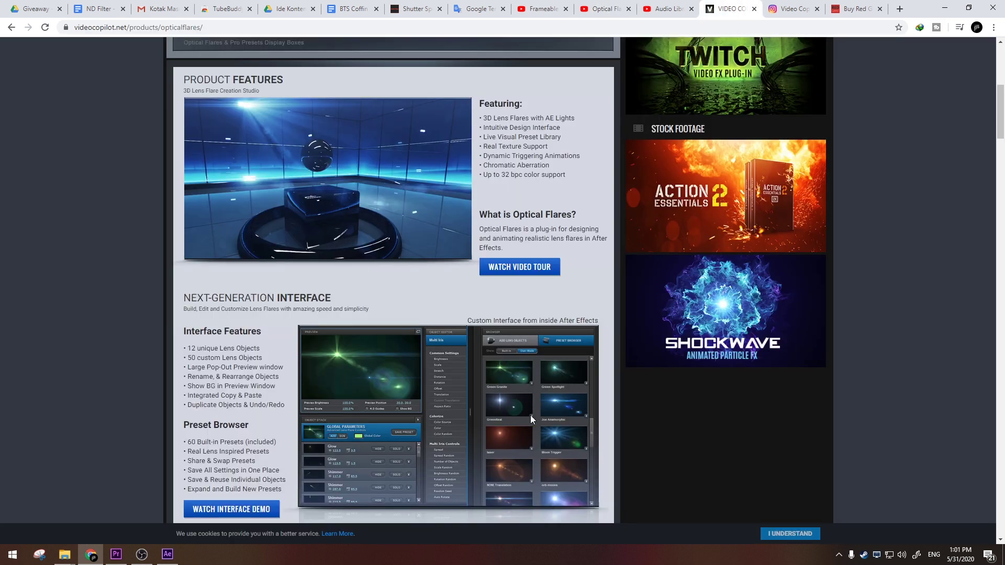
pyautogui.scroll(-4, 503, 417)
pyautogui.scroll(1, 477, 281)
pyautogui.scroll(2, 470, 331)
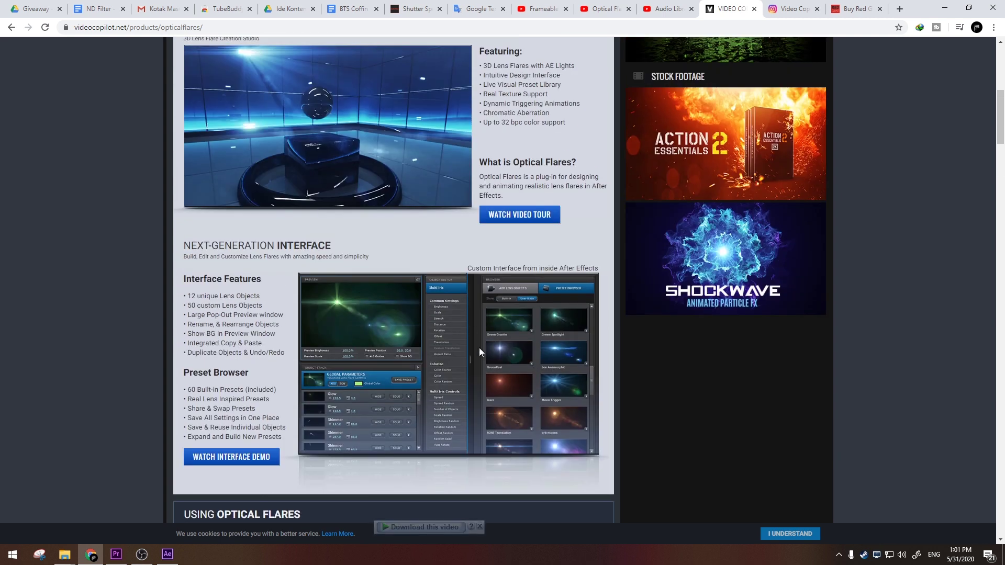
pyautogui.click(664, 9)
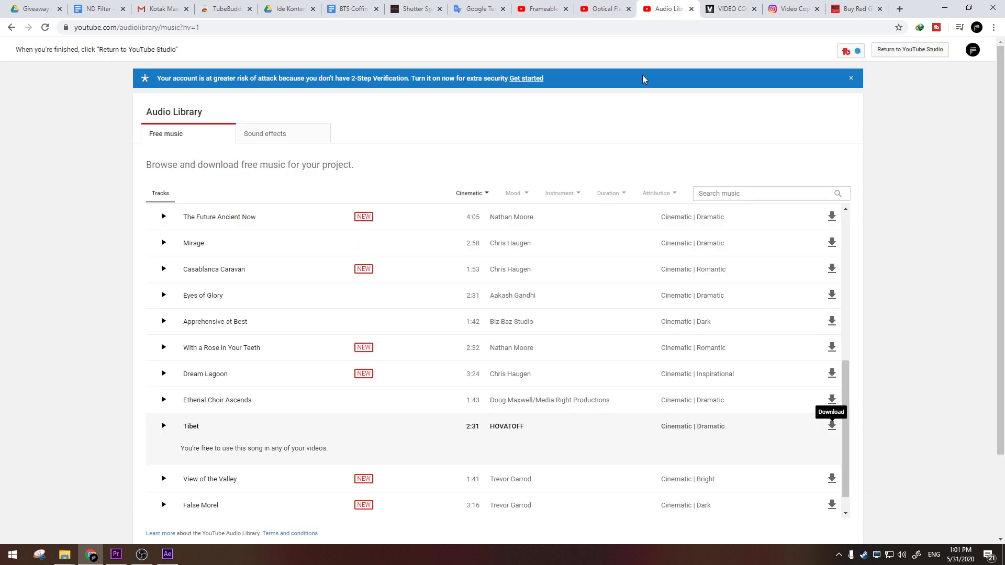
pyautogui.click(605, 6)
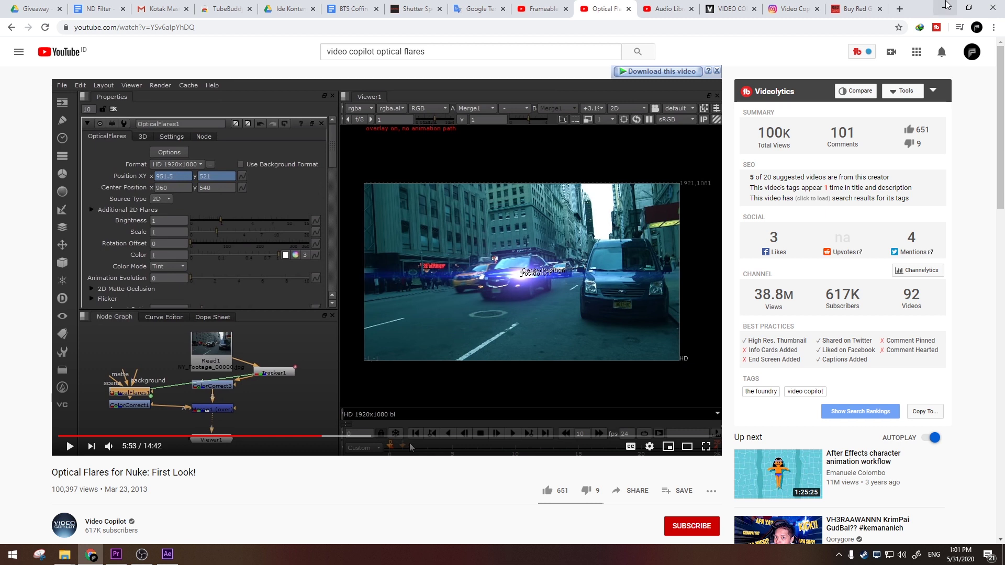
pyautogui.click(946, 8)
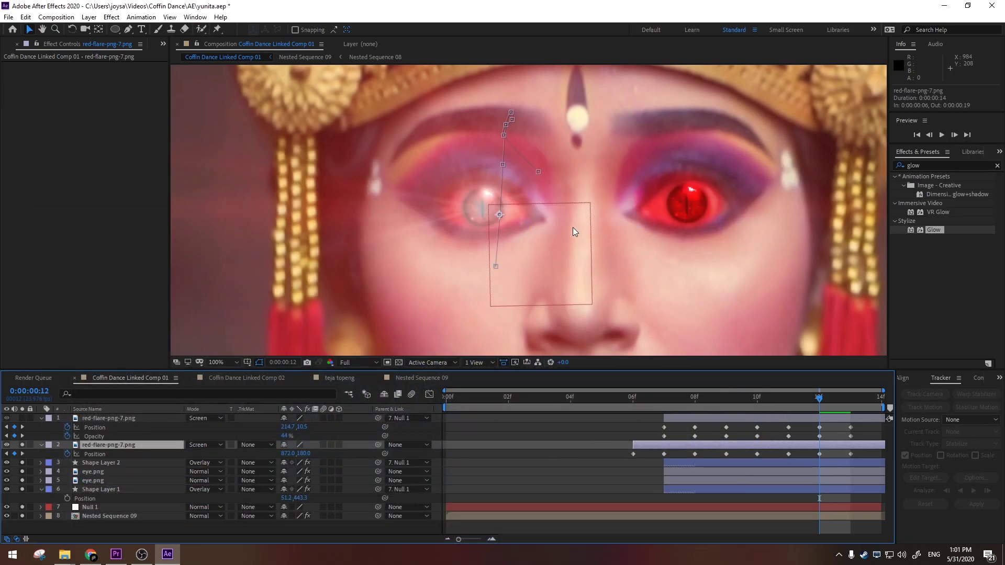
# View red-flare-png-7.png from the Coffin Dance AE folder at full window size, then return to the composition
pyautogui.scroll(-2, 573, 227)
pyautogui.moveTo(65, 555)
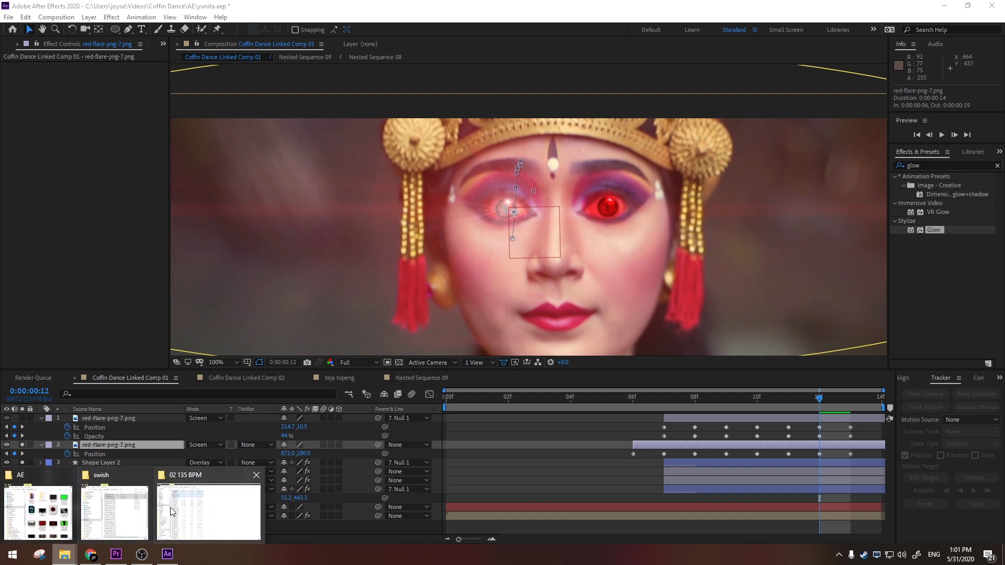
pyautogui.click(38, 511)
pyautogui.scroll(-3, 445, 309)
pyautogui.doubleClick(416, 225)
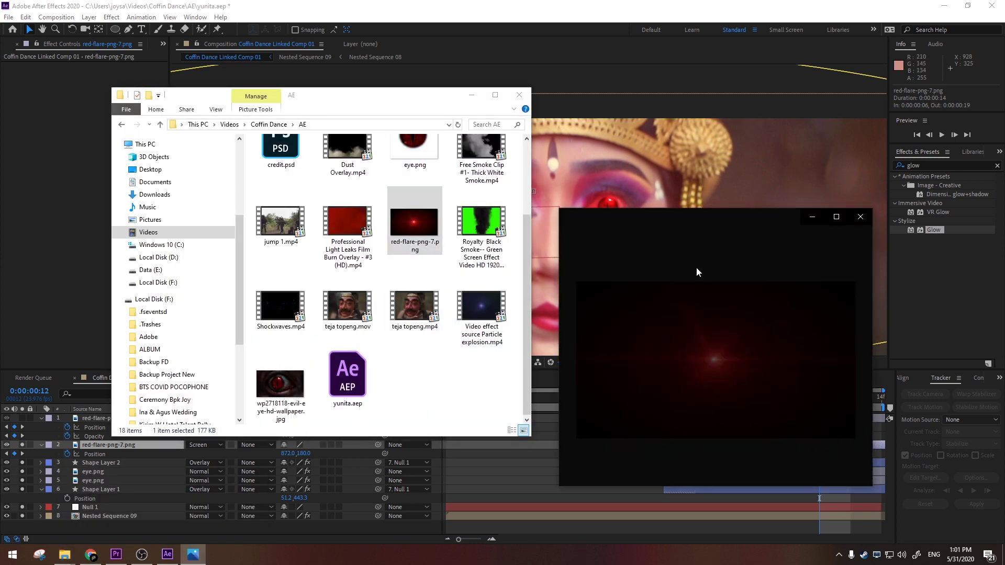
pyautogui.click(831, 214)
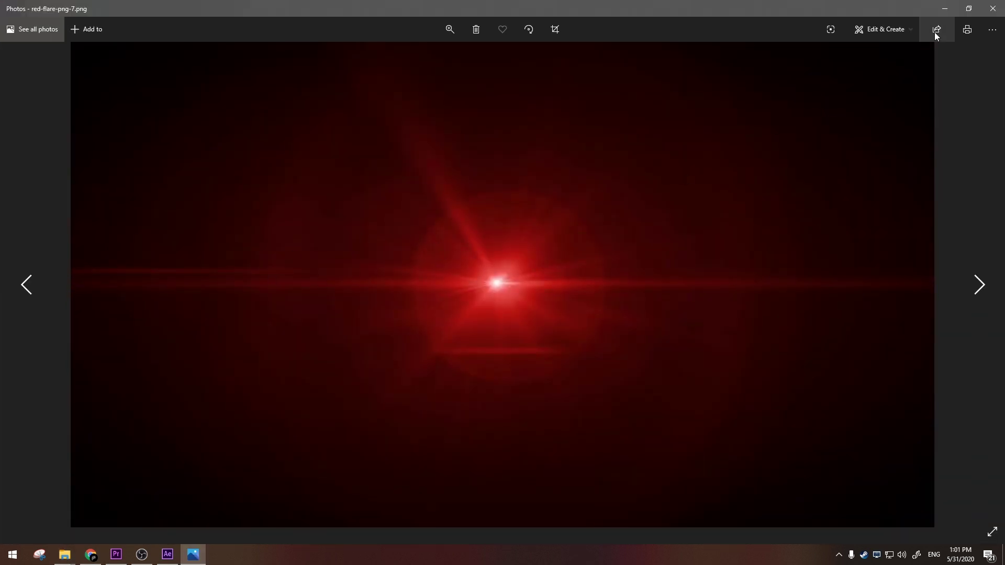
pyautogui.click(969, 10)
pyautogui.click(483, 6)
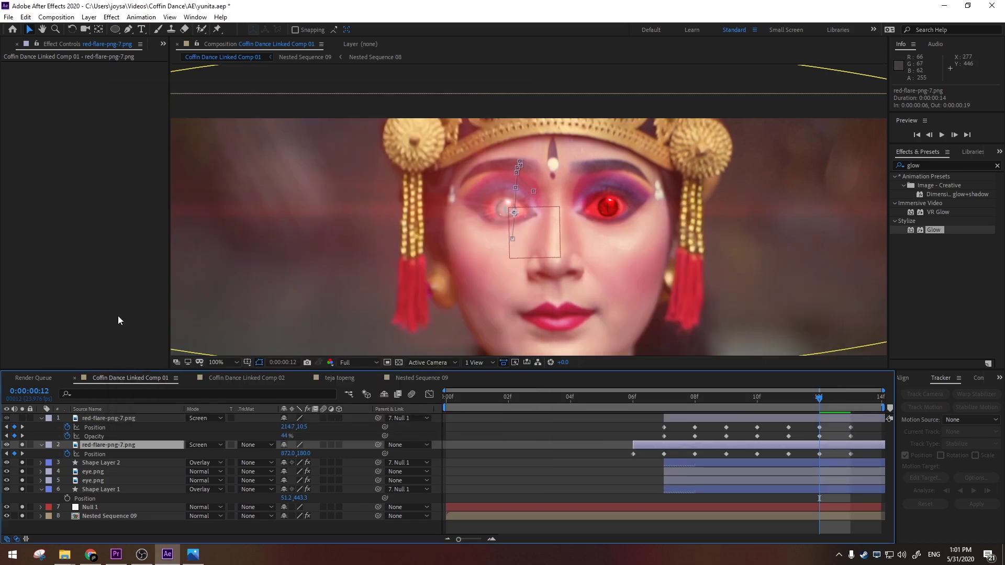
# Inspect the second red-flare-png-7.png layer's effect controls and its blending mode options, keeping Screen
pyautogui.click(57, 43)
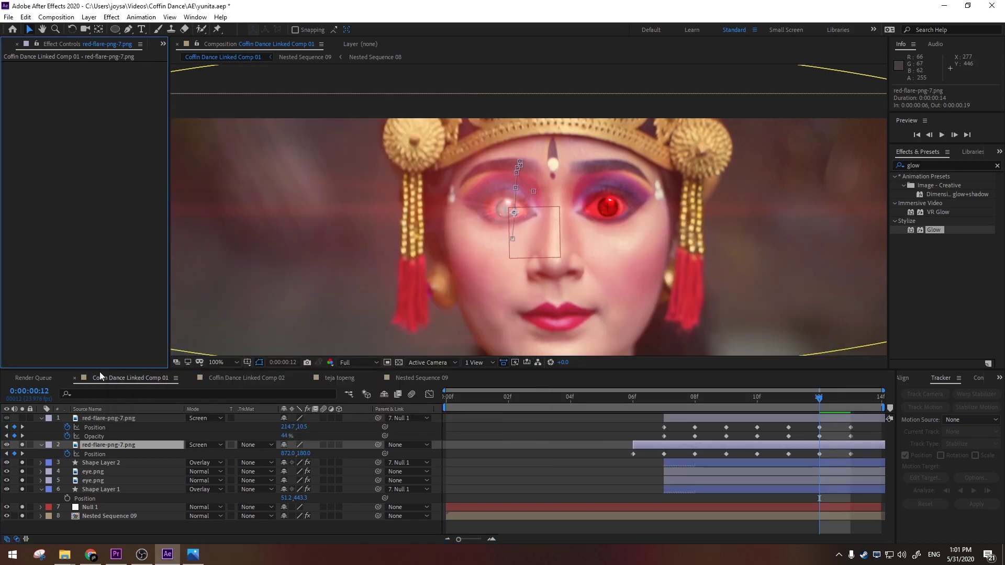
pyautogui.click(95, 463)
pyautogui.click(108, 446)
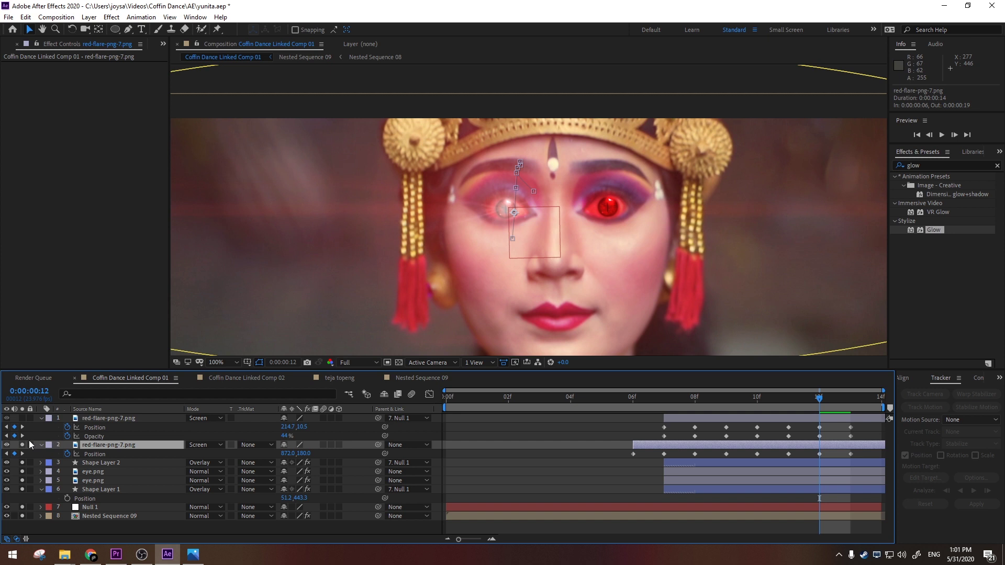
pyautogui.click(145, 139)
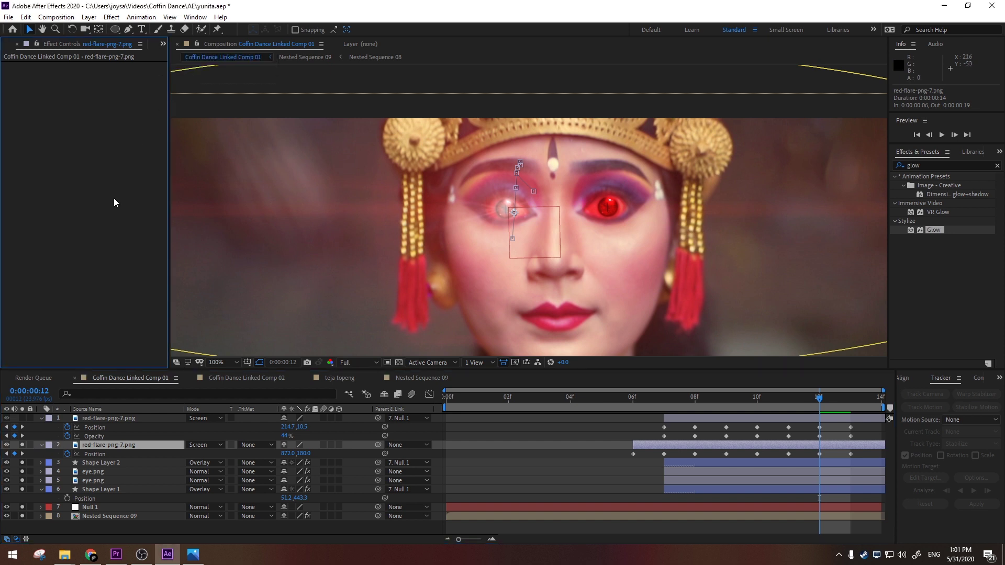
pyautogui.click(200, 445)
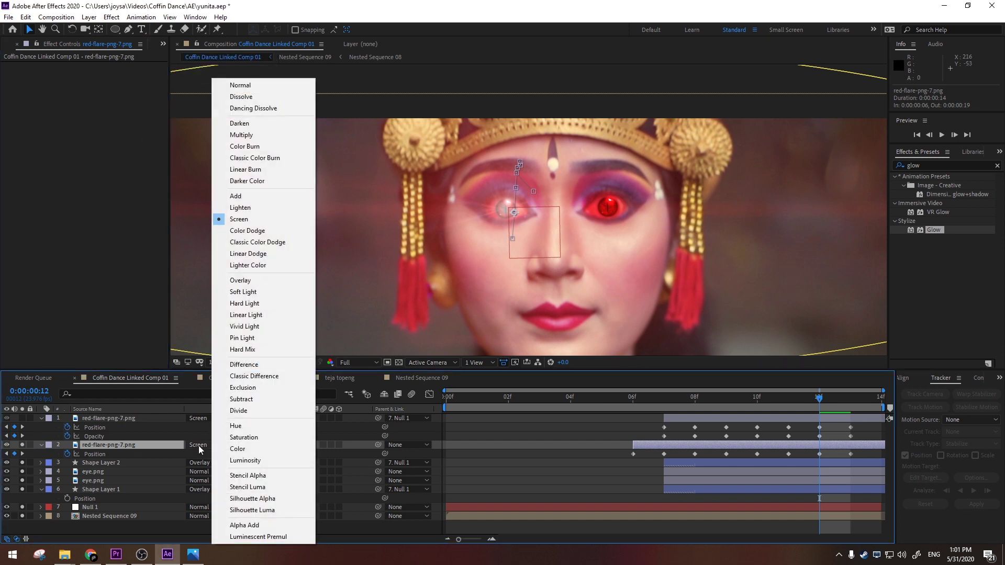
pyautogui.click(155, 444)
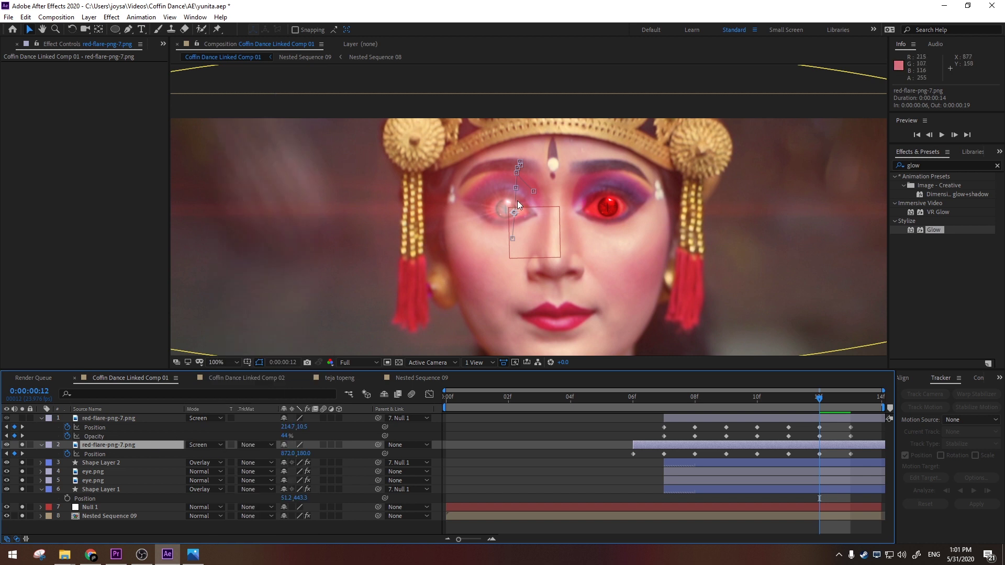
# Solo the first red-flare-png-7.png layer as well and reveal the Opacity keyframes of both flare layers
pyautogui.click(22, 418)
pyautogui.click(99, 419)
pyautogui.click(148, 446)
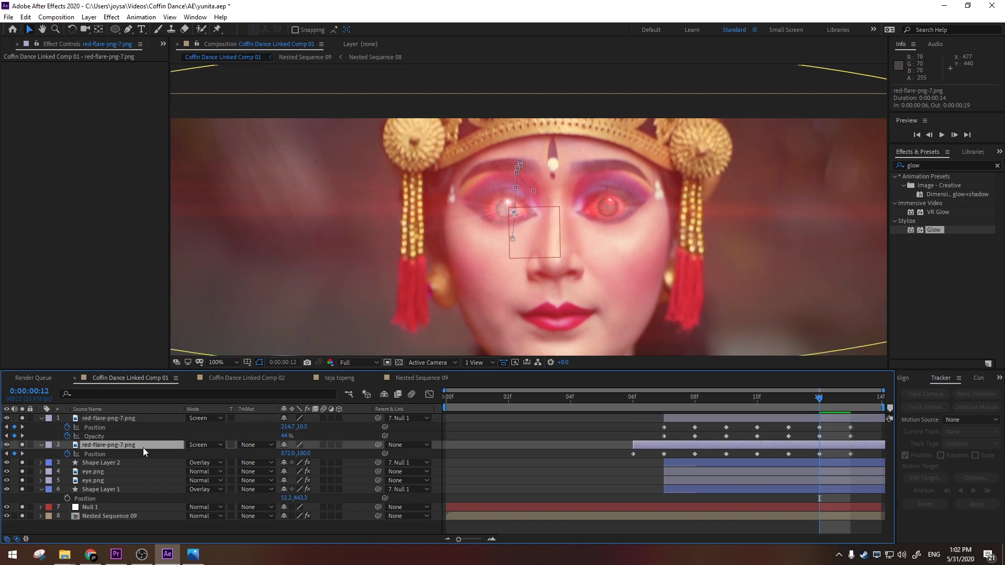
pyautogui.press('t')
pyautogui.click(130, 416)
pyautogui.press('u')
pyautogui.click(118, 434)
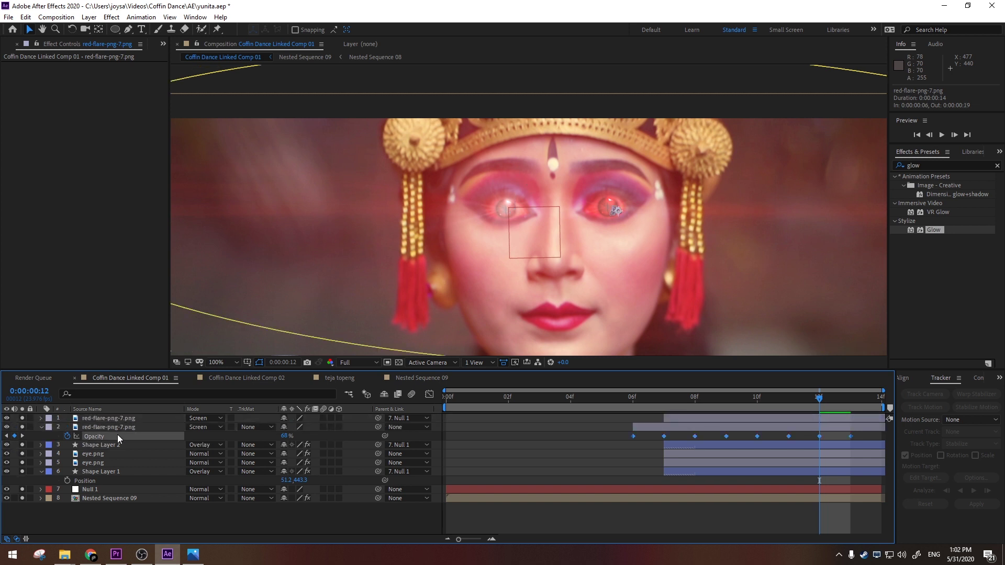
pyautogui.click(137, 417)
pyautogui.press('t')
# Move the current time to frame 5 and fit the whole composition in an enlarged viewer
pyautogui.click(632, 400)
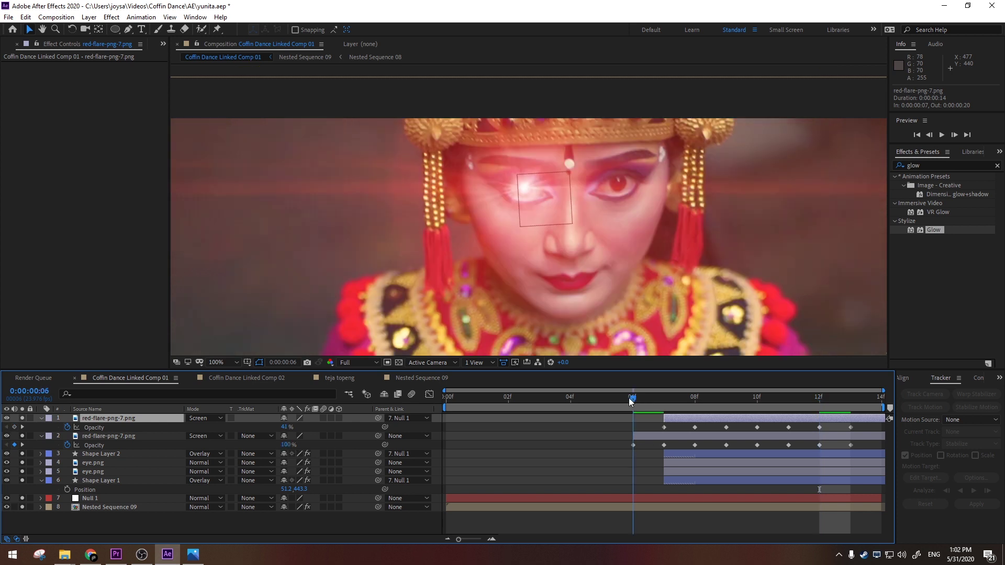
pyautogui.moveTo(631, 401); pyautogui.dragTo(606, 386)
pyautogui.scroll(-1, 542, 274)
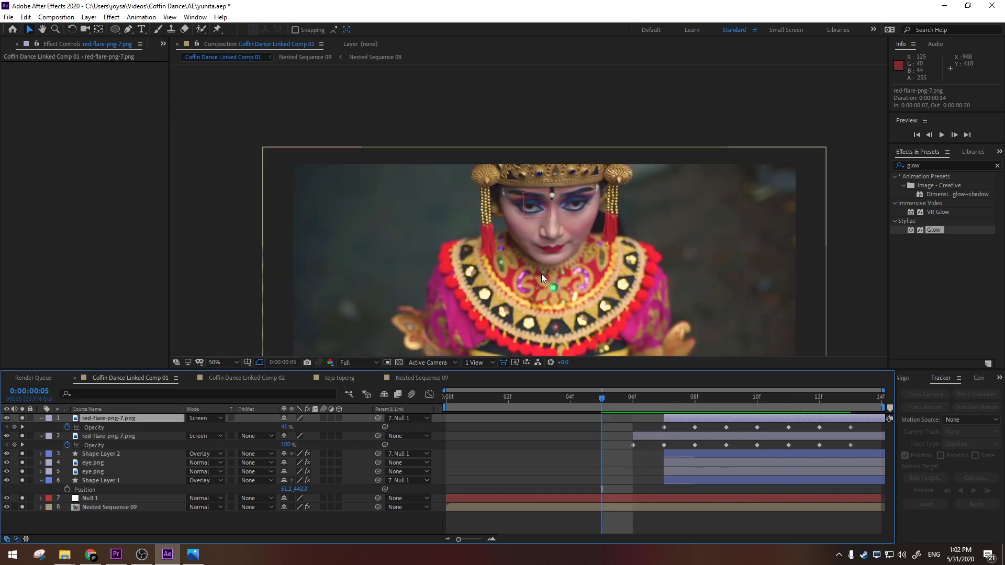
pyautogui.moveTo(604, 264); pyautogui.dragTo(580, 180)
pyautogui.scroll(-1, 583, 218)
pyautogui.moveTo(498, 370); pyautogui.dragTo(499, 391)
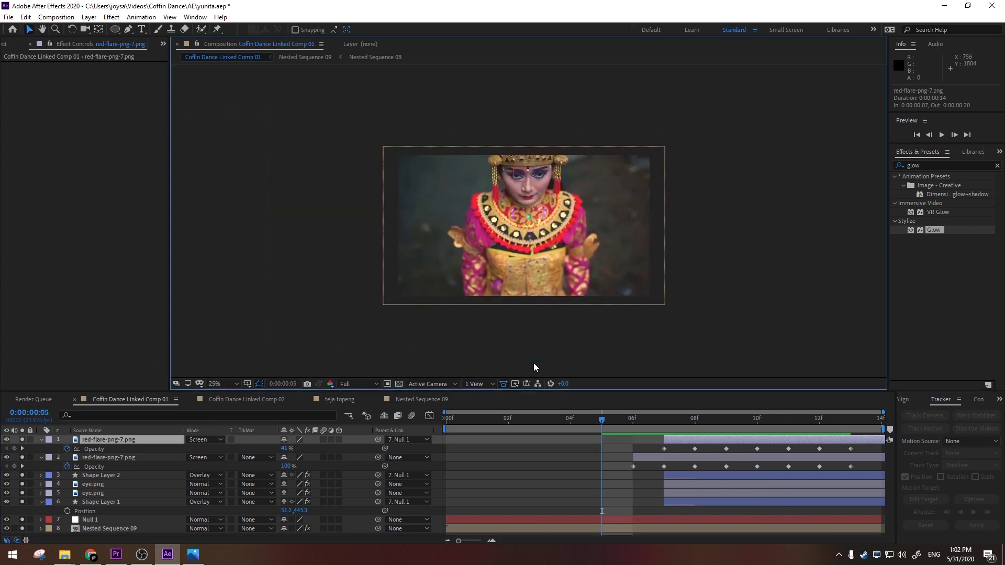
pyautogui.click(232, 385)
pyautogui.click(237, 201)
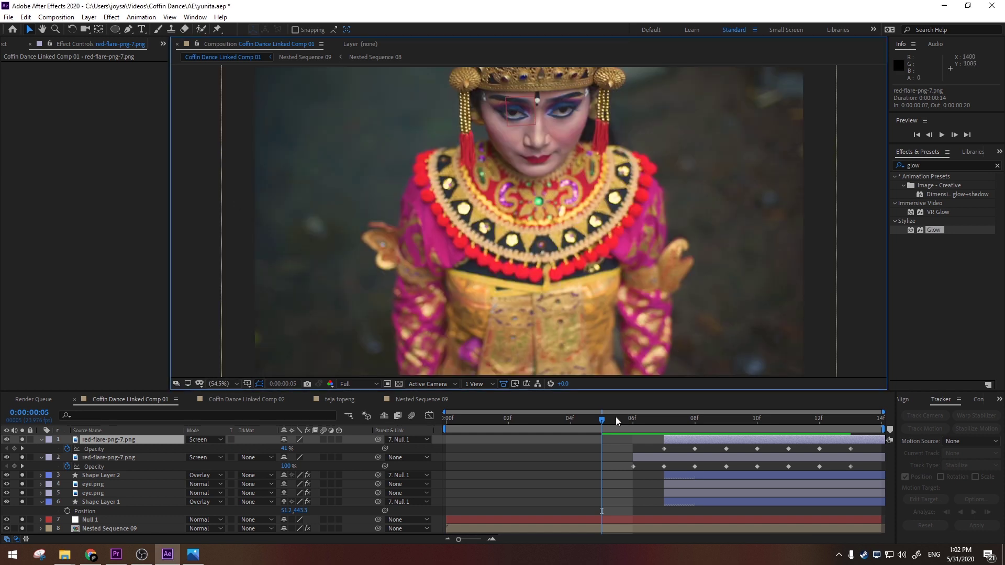
# Preview the glowing-eye composition from frame 0 and replay it from the start
pyautogui.moveTo(529, 417); pyautogui.dragTo(435, 430)
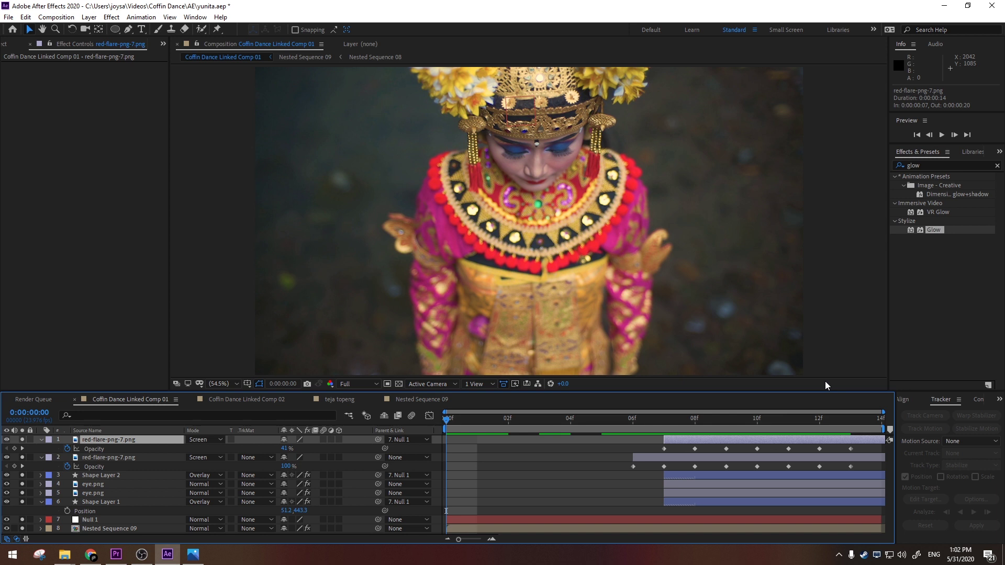
pyautogui.press('space')
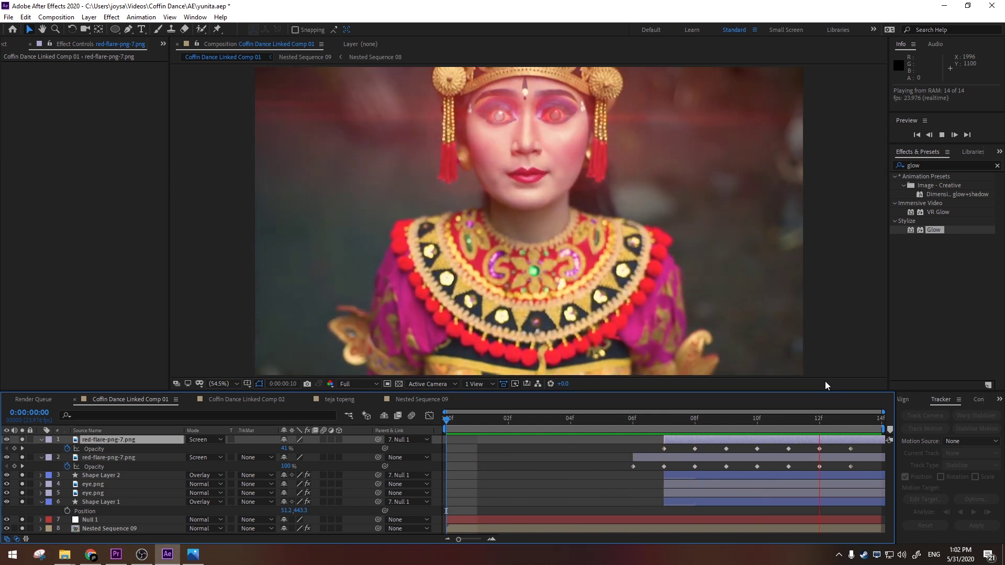
pyautogui.press('space')
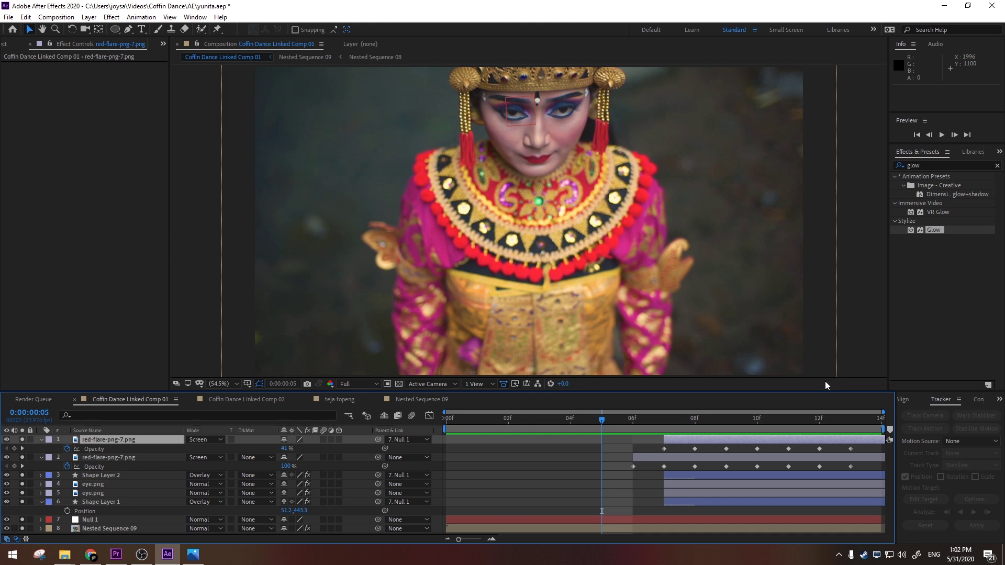
pyautogui.moveTo(603, 417); pyautogui.dragTo(397, 442)
pyautogui.press('space')
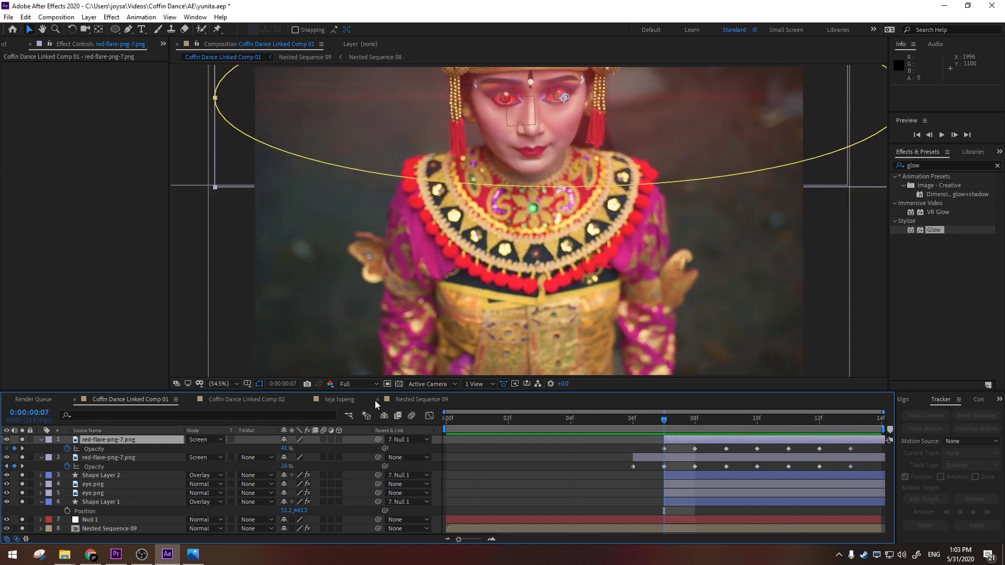
# Open Coffin Dance Linked Comp 02 at frame 9 and collapse the mask properties of its Dust Overlay.mp4 layers
pyautogui.click(236, 401)
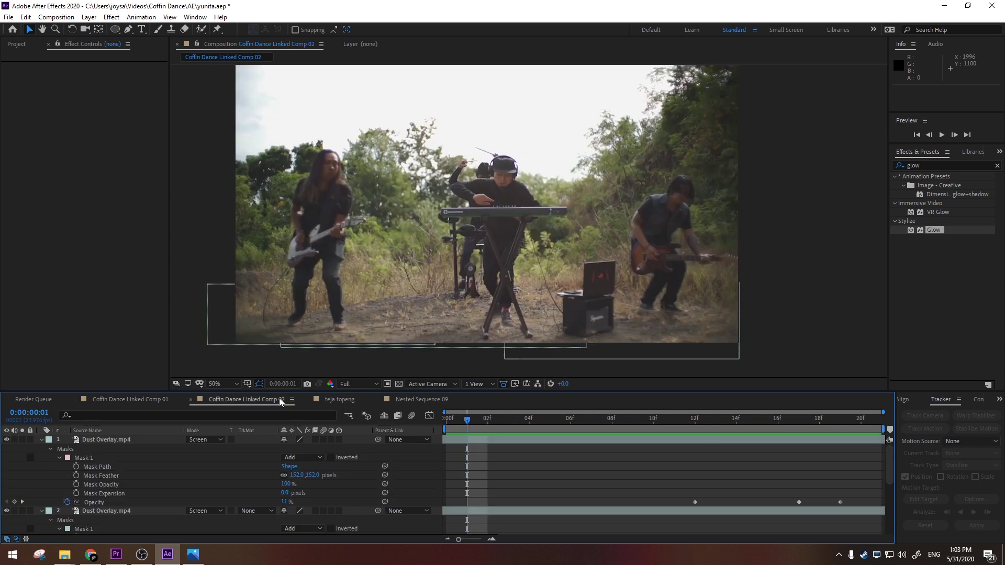
pyautogui.moveTo(464, 417); pyautogui.dragTo(633, 428)
pyautogui.scroll(-3, 136, 466)
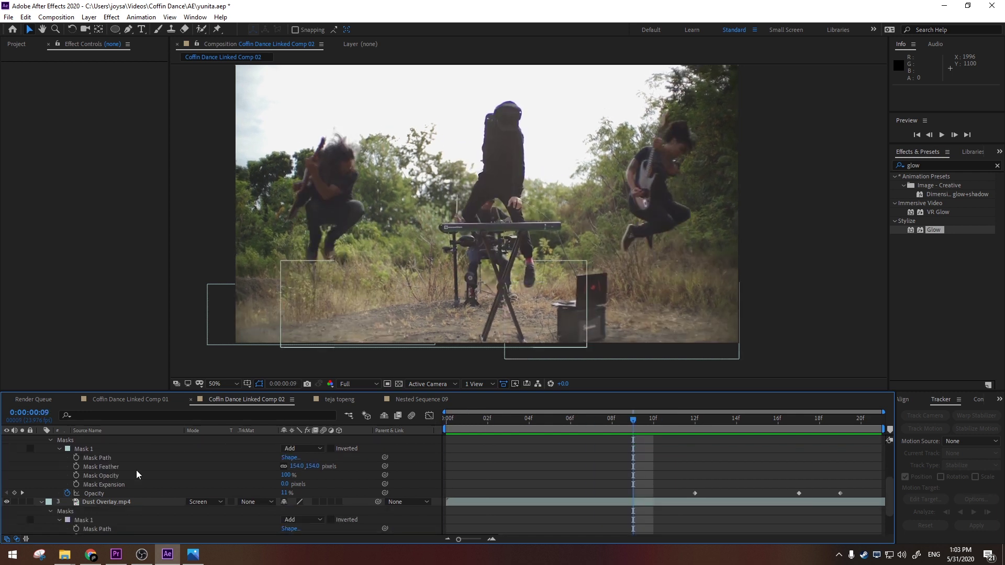
pyautogui.scroll(3, 135, 450)
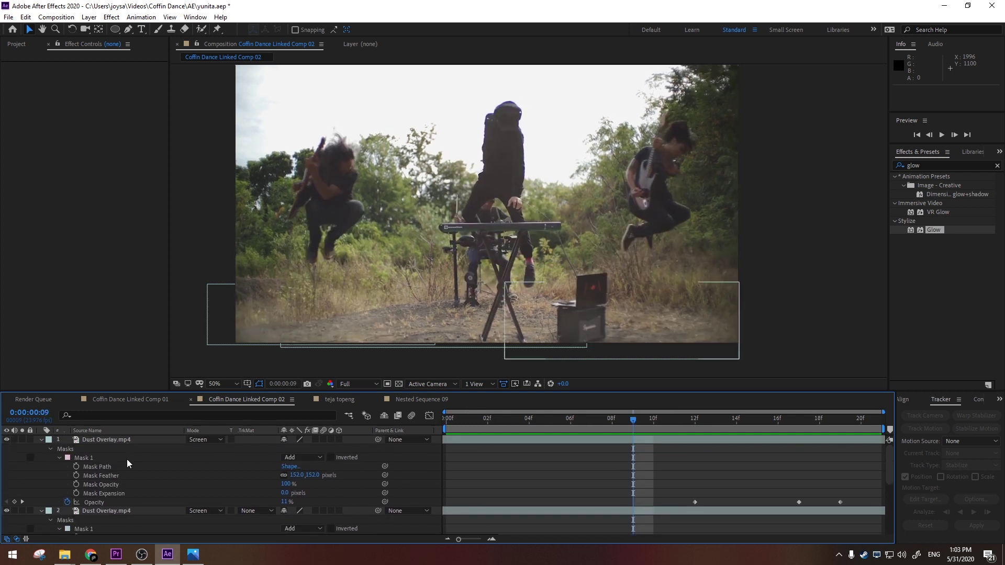
pyautogui.click(41, 449)
pyautogui.click(41, 458)
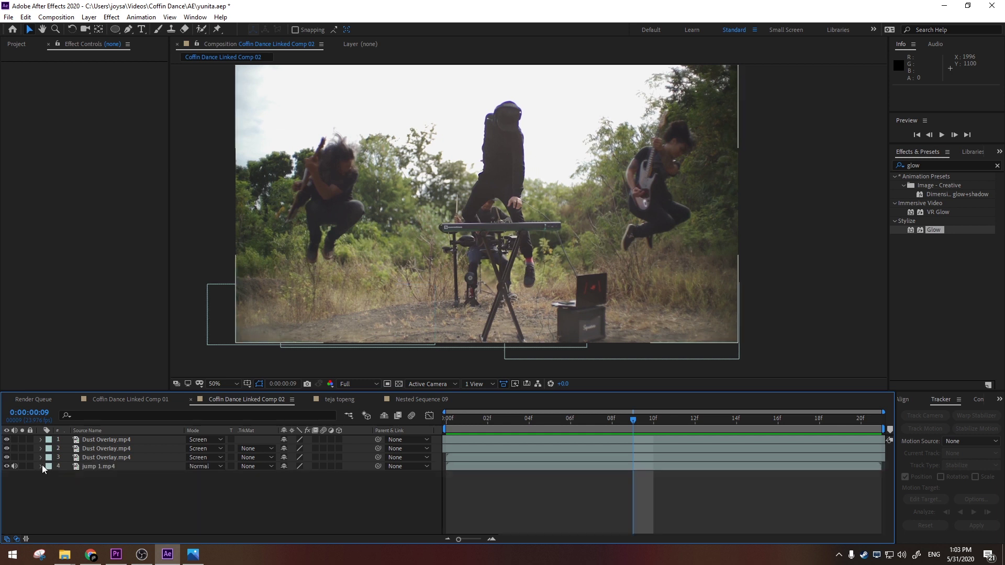
# Solo the third Dust Overlay.mp4 layer and reveal the Opacity keyframes of all three dust layers
pyautogui.click(107, 458)
pyautogui.click(22, 458)
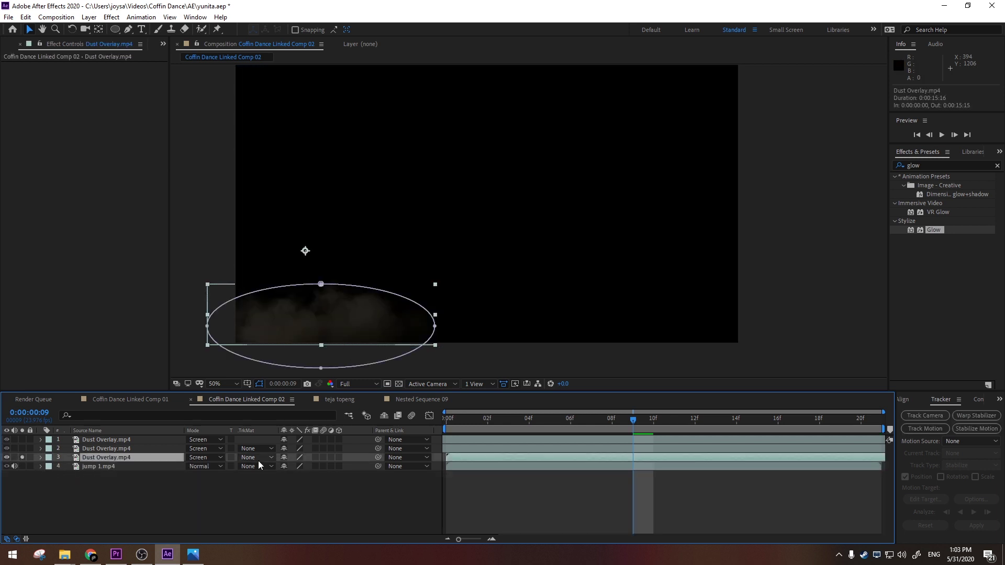
pyautogui.press('u')
pyautogui.click(116, 449)
pyautogui.press('u')
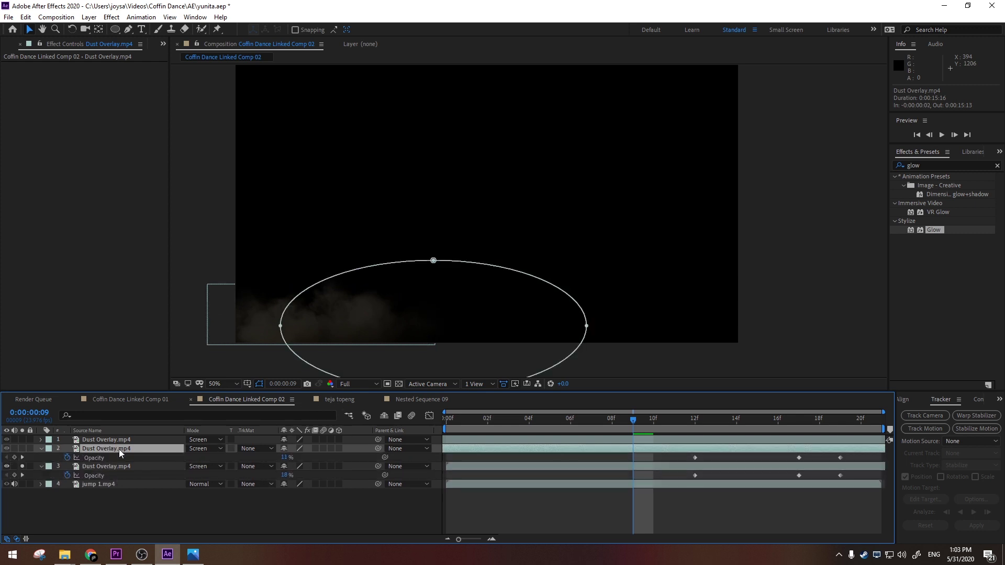
pyautogui.click(108, 440)
pyautogui.press('u')
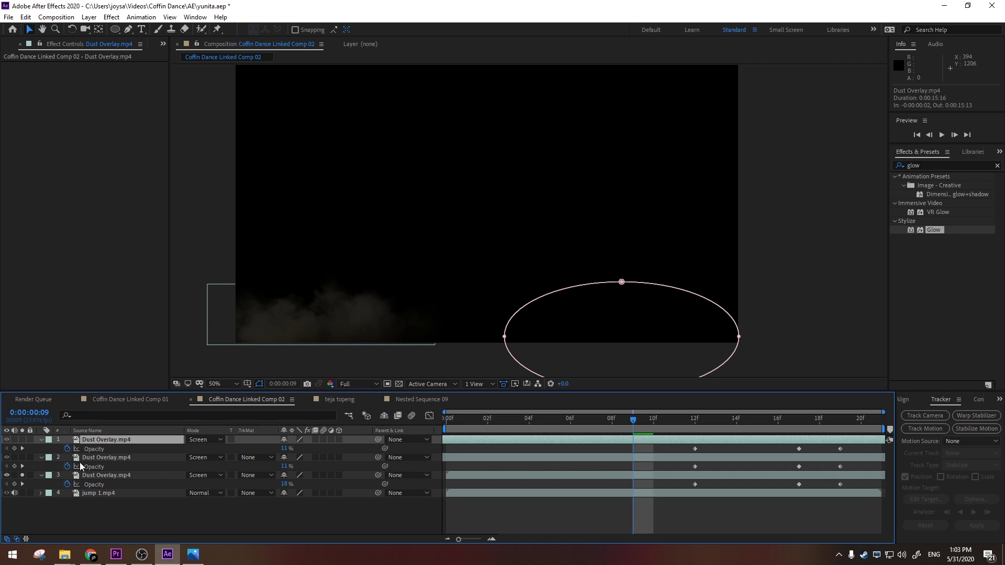
# Solo the first and second Dust Overlay.mp4 layers together with the third one
pyautogui.click(22, 475)
pyautogui.click(22, 457)
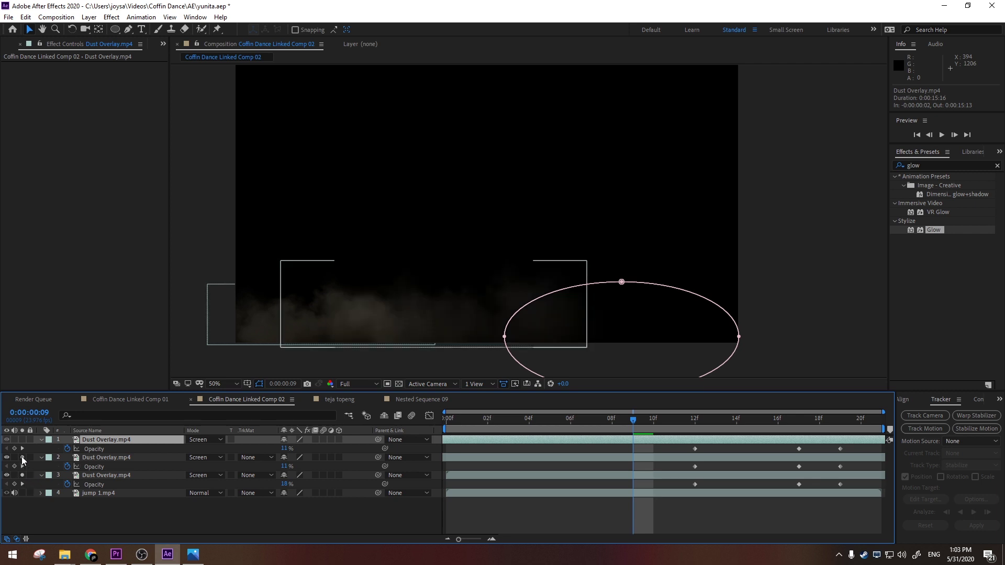
pyautogui.click(22, 440)
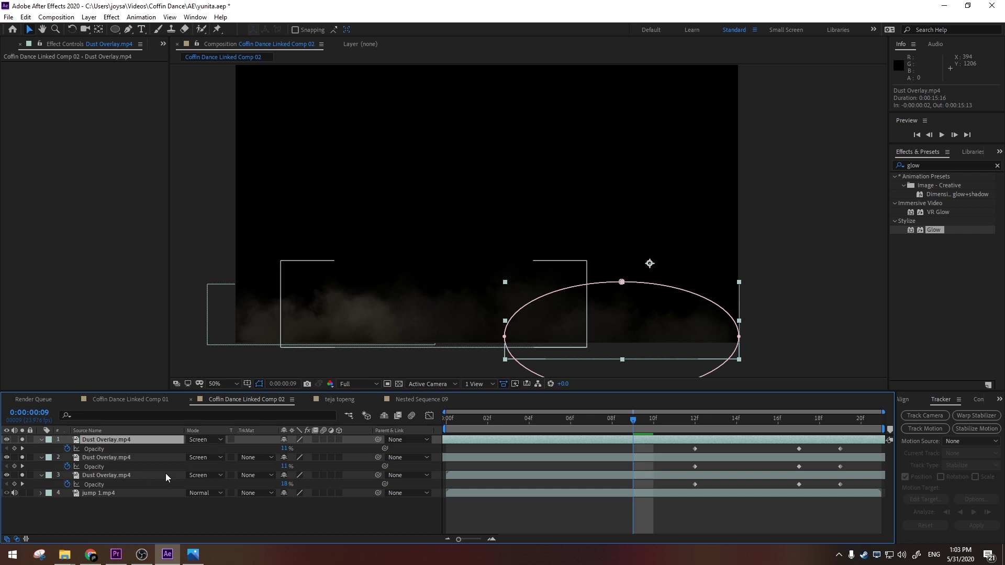
# Open the Coffin Dance AE folder in File Explorer, play the original Dust Overlay.mp4 clip and close the player
pyautogui.click(65, 554)
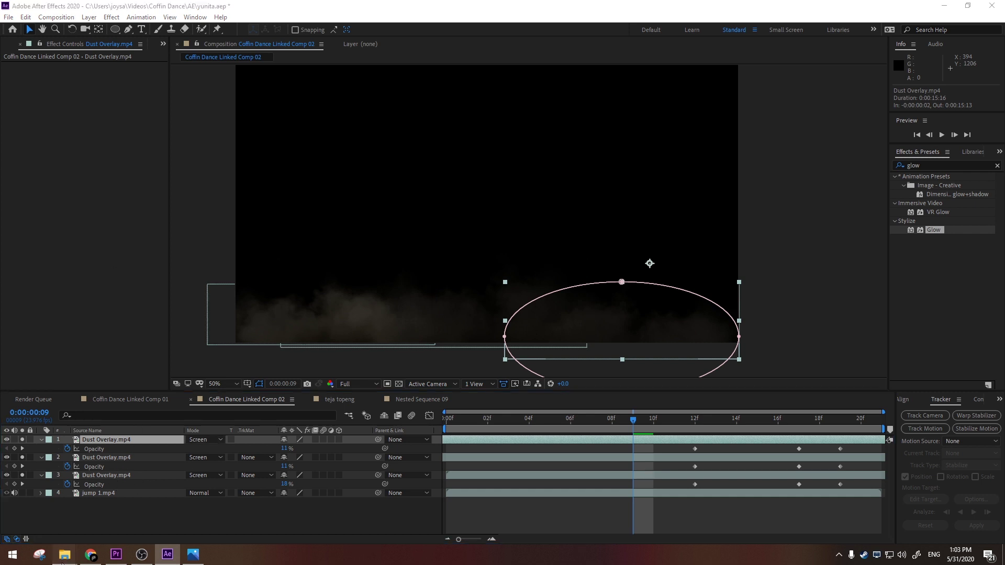
pyautogui.click(47, 521)
pyautogui.click(296, 322)
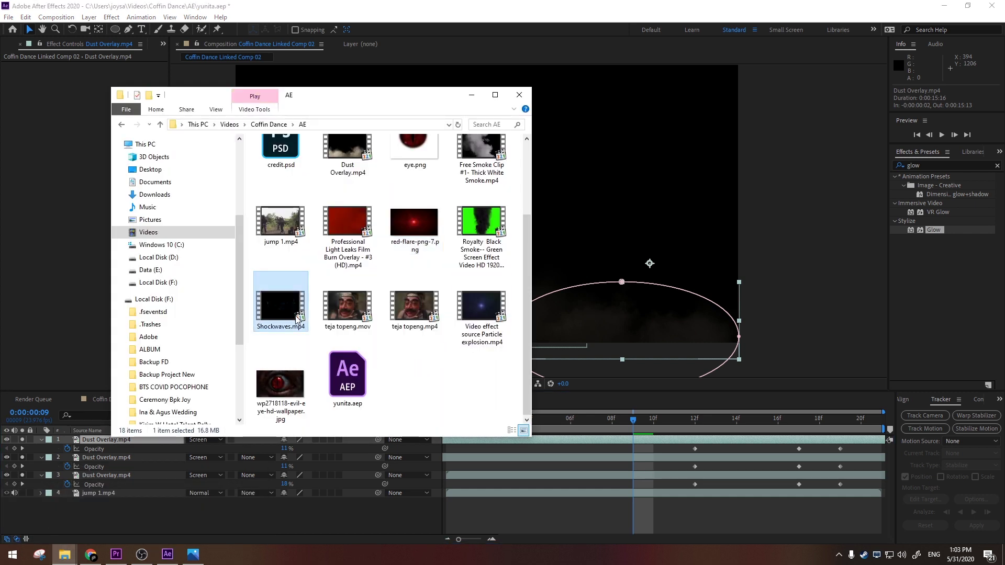
pyautogui.doubleClick(348, 257)
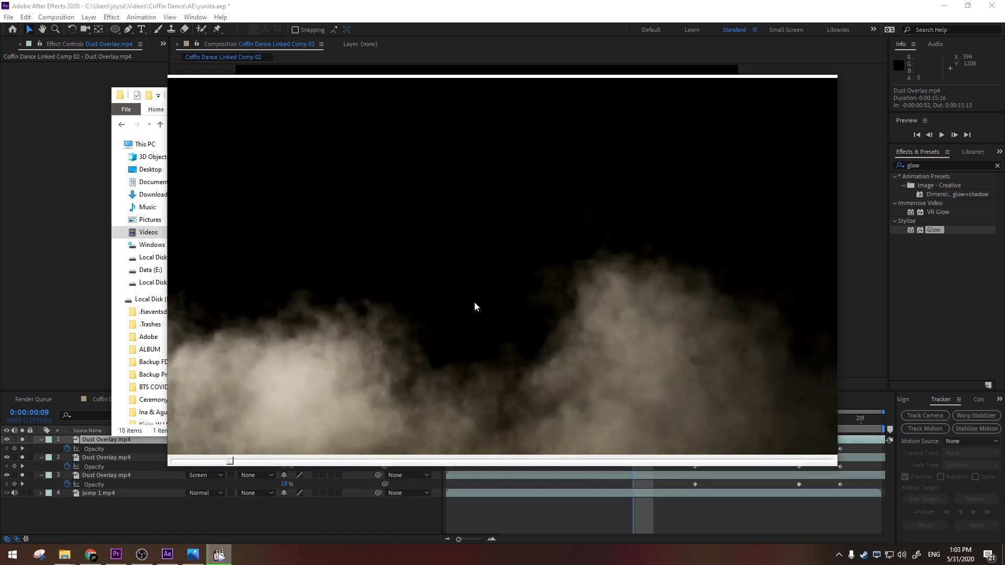
pyautogui.rightClick(461, 292)
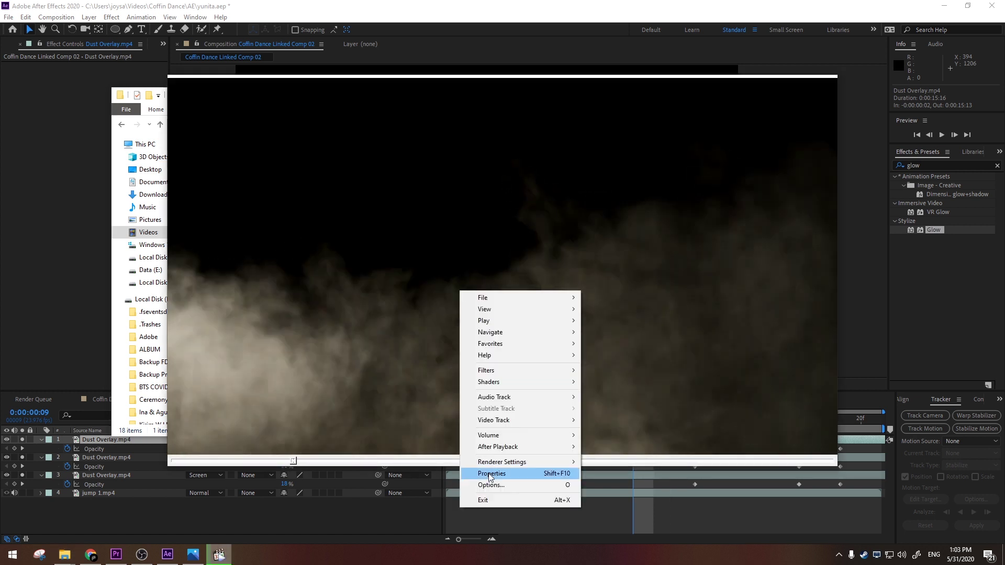
pyautogui.click(496, 502)
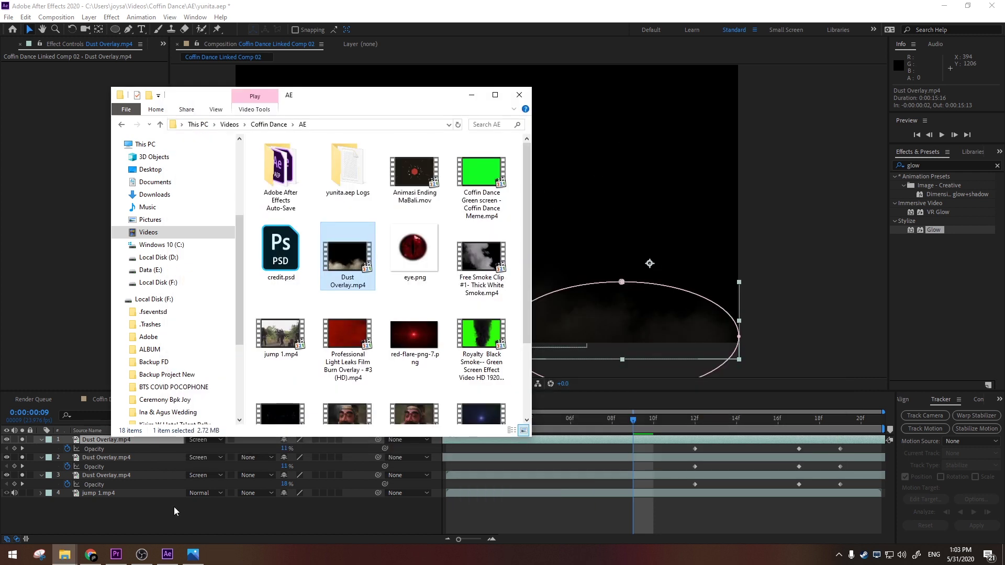
# Switch to Premiere Pro and move the Coffin Dance Clip playhead to 00:02:18:15, zoomed in on that part of the timeline
pyautogui.click(285, 517)
pyautogui.click(121, 555)
pyautogui.click(720, 388)
pyautogui.press('-')
pyautogui.press('-')
pyautogui.press('-')
pyautogui.press('-')
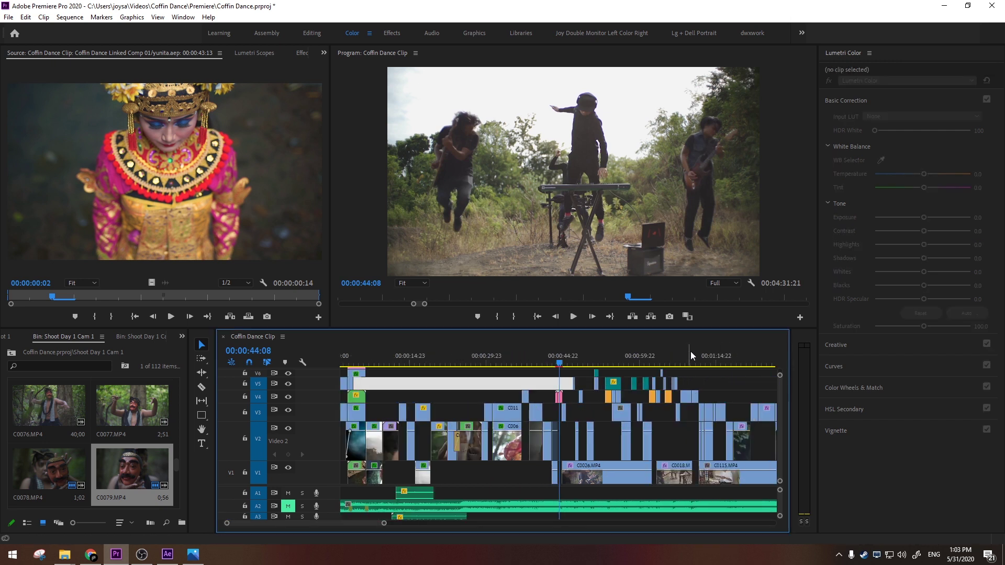
pyautogui.press('-')
pyautogui.click(696, 351)
pyautogui.press('=')
pyautogui.press('=')
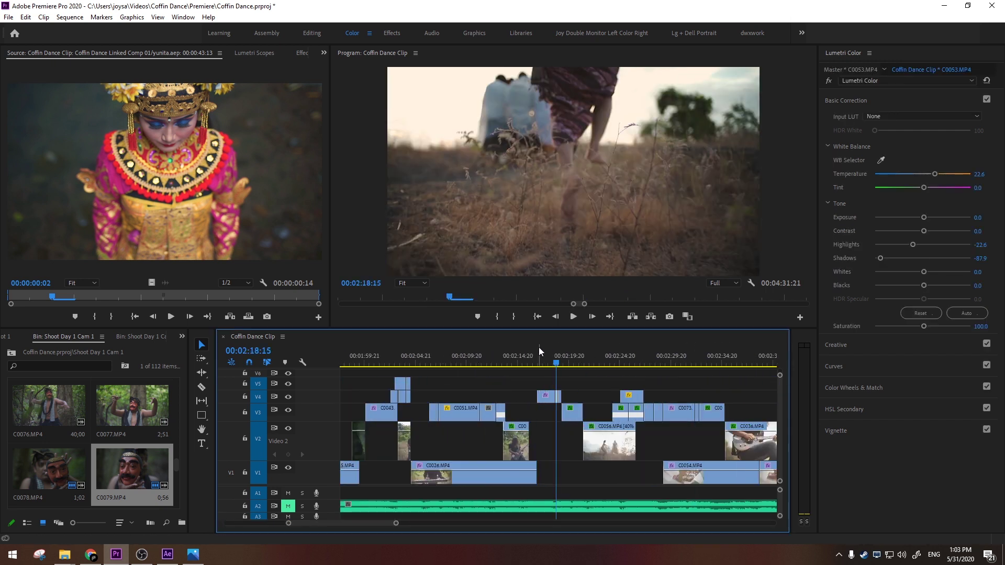
# Scrub the Coffin Dance Clip sequence around 00:02:16:21 to examine the dust in the running-feet shot C0053.MP4
pyautogui.click(540, 349)
pyautogui.click(591, 351)
pyautogui.click(522, 350)
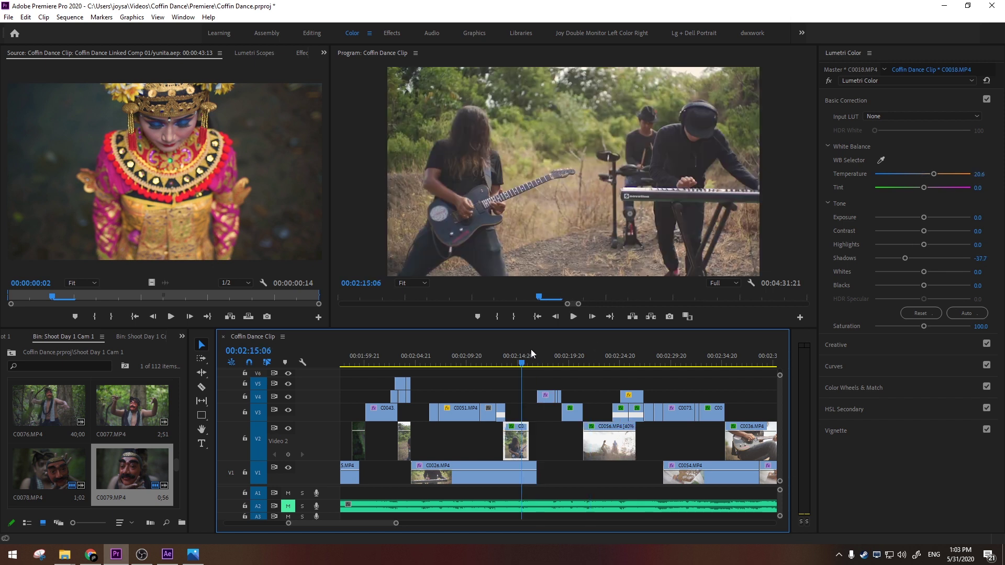
pyautogui.moveTo(531, 350)
pyautogui.mouseDown()
pyautogui.moveTo(477, 346)
pyautogui.moveTo(558, 346)
pyautogui.moveTo(540, 351)
pyautogui.mouseUp()
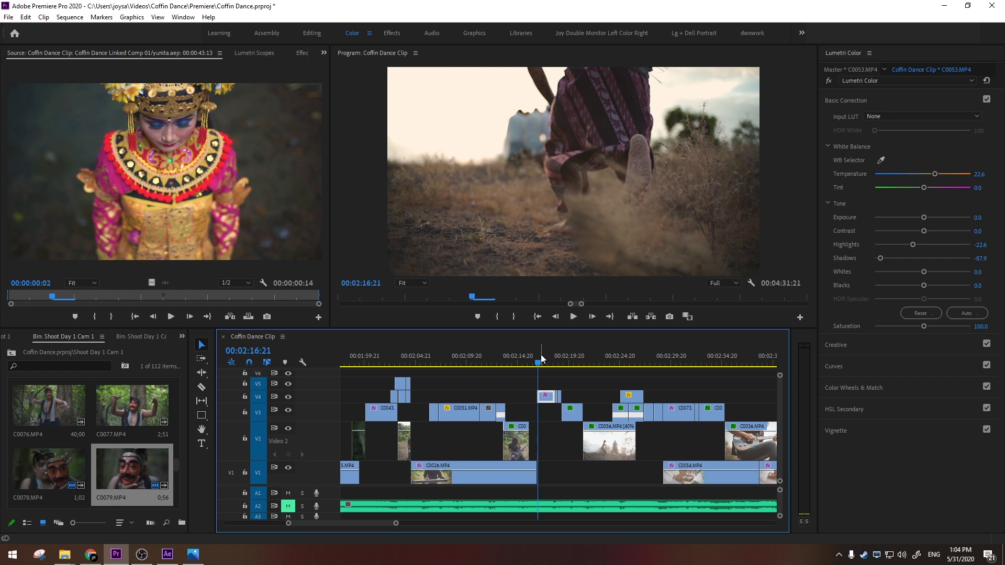
pyautogui.moveTo(539, 360)
pyautogui.mouseDown()
pyautogui.moveTo(564, 359)
pyautogui.moveTo(546, 360)
pyautogui.mouseUp()
# Return to After Effects and preview the jump shot in Coffin Dance Linked Comp 02 from frame 0
pyautogui.click(161, 557)
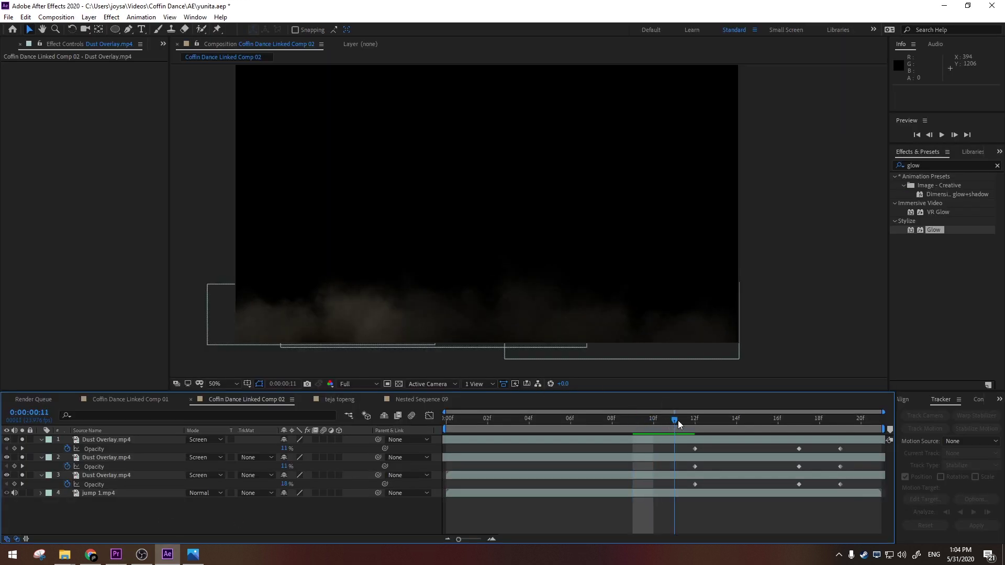
pyautogui.press('space')
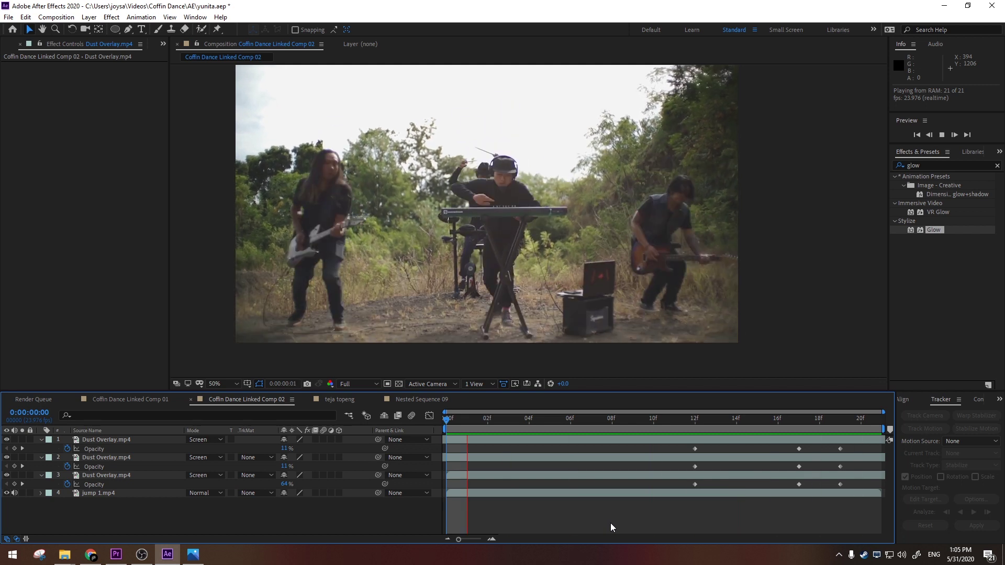
pyautogui.press('space')
# Look through the teja topeng and Nested Sequence 09 compositions, enlarging the dancer footage to 50% in the viewer
pyautogui.click(360, 400)
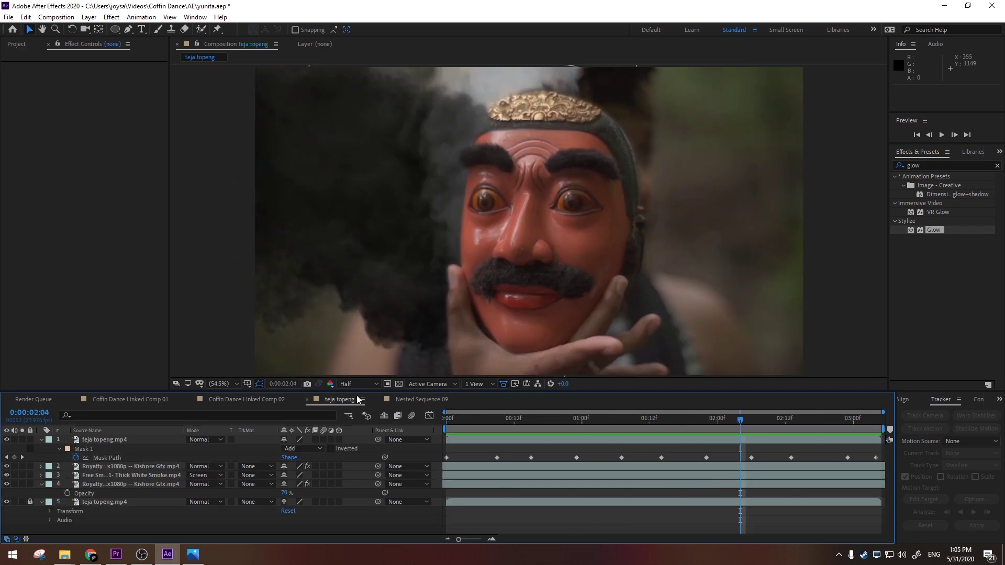
pyautogui.click(420, 401)
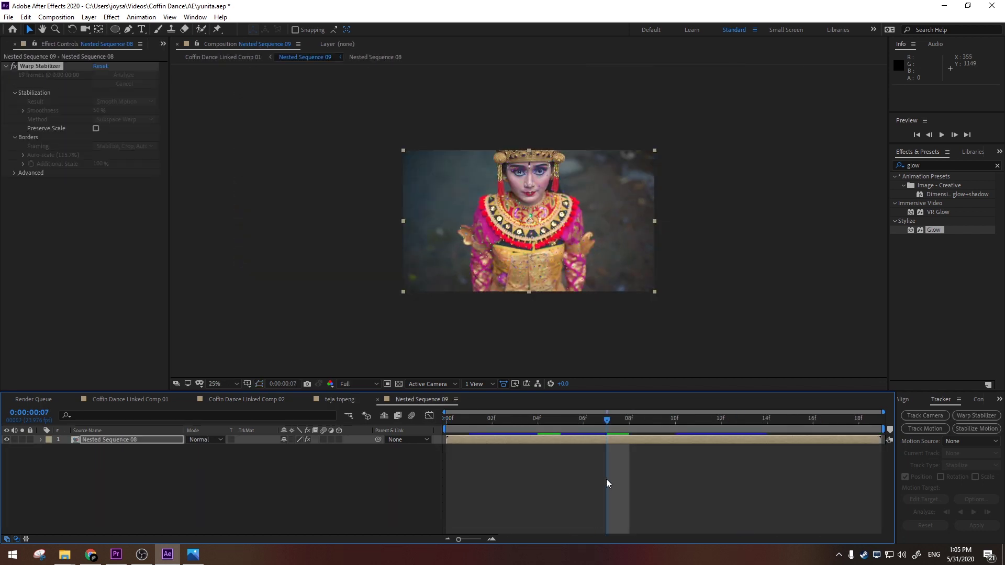
pyautogui.scroll(4, 606, 209)
pyautogui.scroll(-2, 605, 209)
pyautogui.scroll(2, 528, 163)
pyautogui.scroll(-2, 529, 162)
pyautogui.click(584, 485)
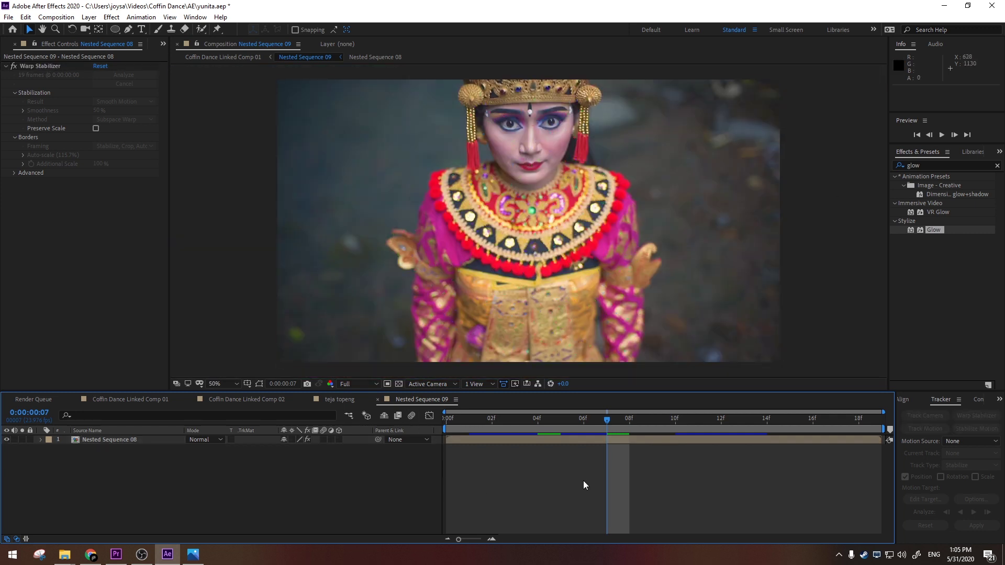
# Quit After Effects without saving the changes to yunita.aep
pyautogui.hotkey('ctrl', 'q')
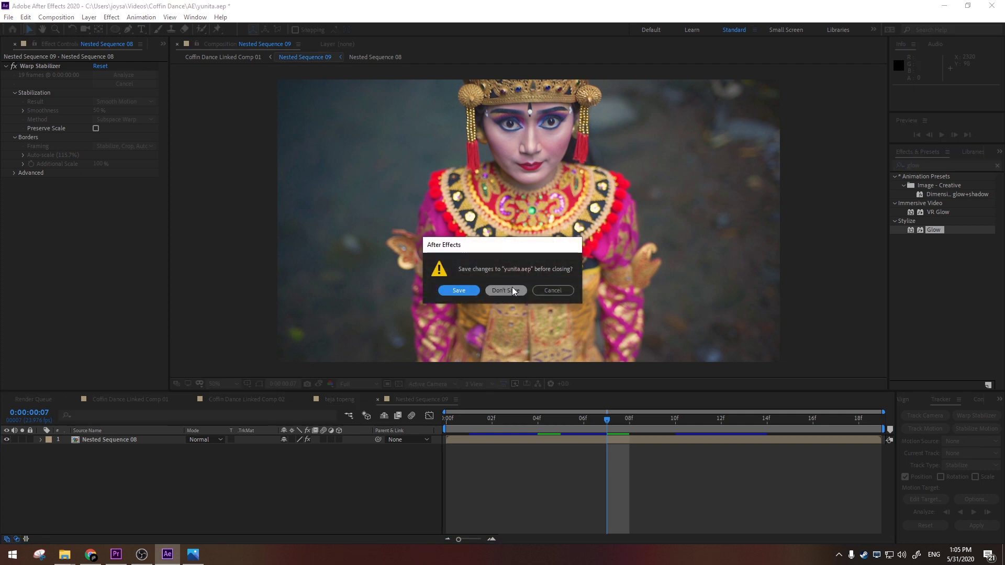
pyautogui.click(496, 290)
# Play the Coffin Dance Clip sequence in Premiere Pro from about 00:00:16, stopping with the C0071.MP4 clip selected
pyautogui.moveTo(537, 351); pyautogui.dragTo(510, 357)
pyautogui.click(541, 401)
pyautogui.press('space')
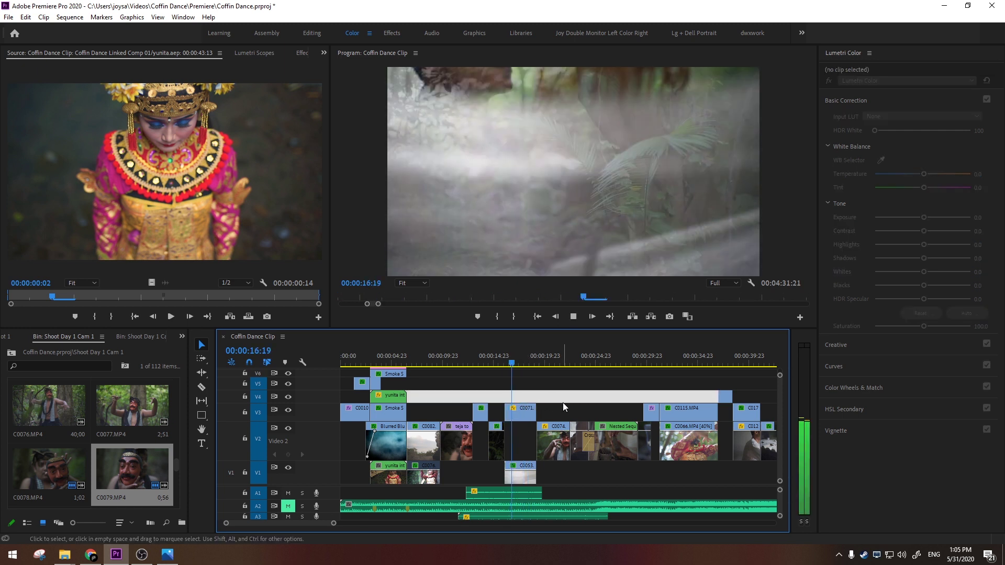
pyautogui.click(523, 412)
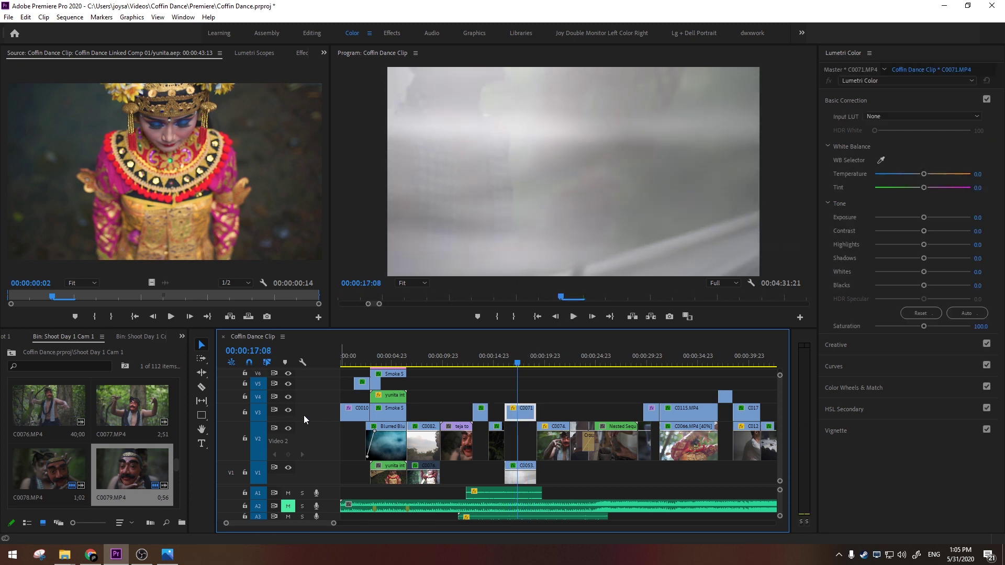
# Hide and restore tracks V1 and V3 in turn to compare the two blended layers at 00:00:17, and replay the shot
pyautogui.click(286, 468)
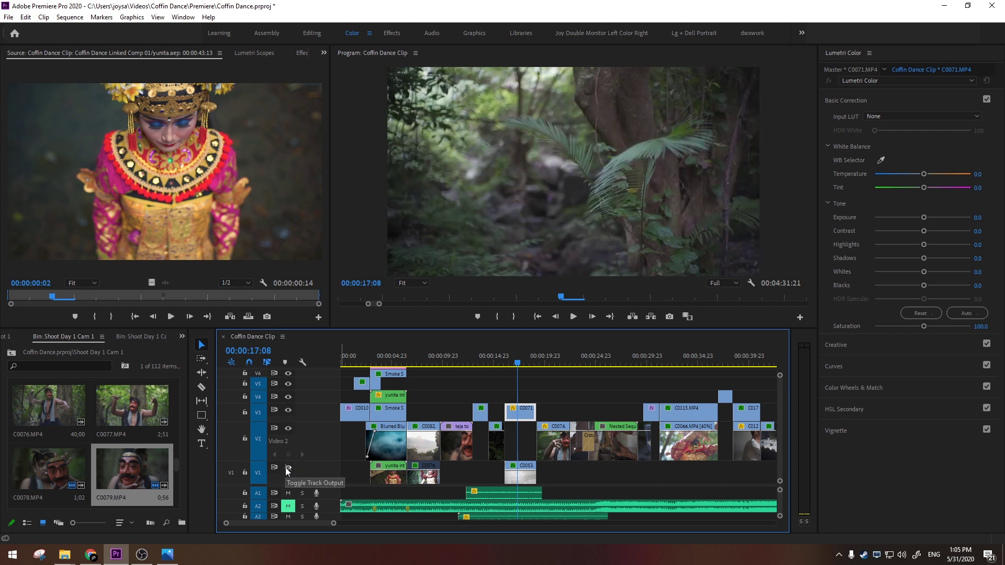
pyautogui.click(287, 467)
pyautogui.click(289, 411)
pyautogui.moveTo(533, 357); pyautogui.dragTo(516, 362)
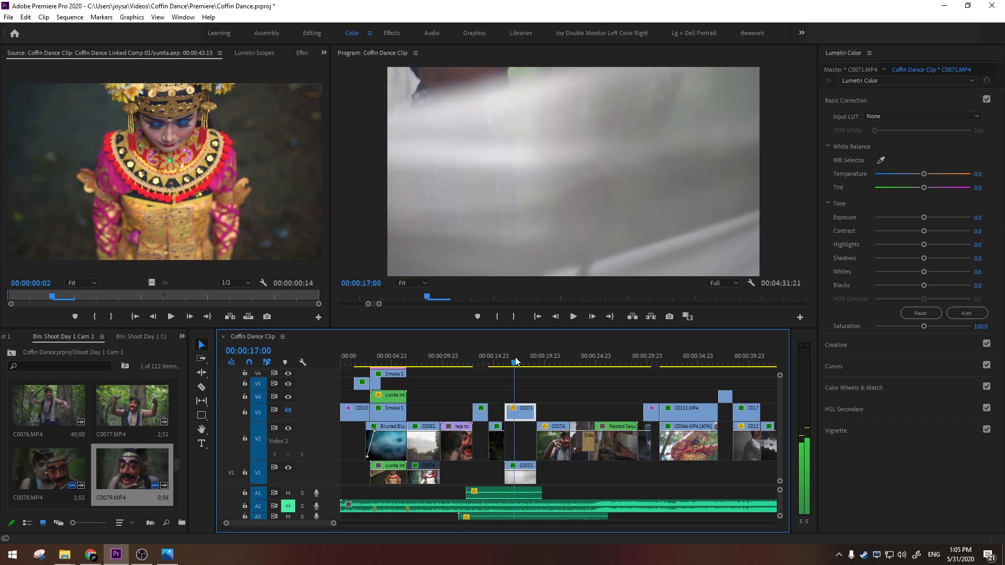
pyautogui.click(288, 410)
pyautogui.press('space')
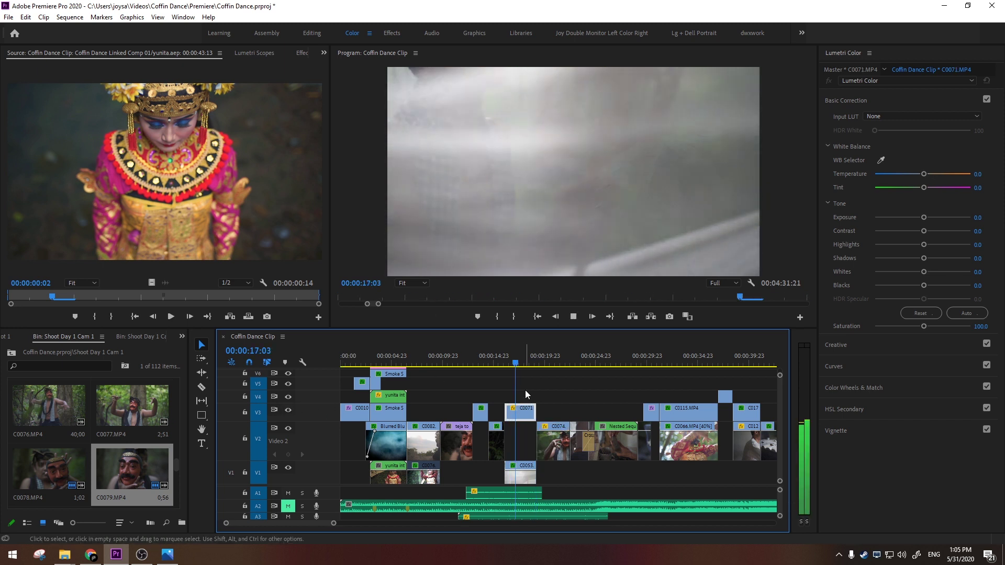
# Open Nested Sequence 06 from the clip at 00:00:27:02 and view C0115.MP4 and C0116.MP4 separately by toggling tracks V3 and V4
pyautogui.moveTo(543, 354); pyautogui.dragTo(617, 356)
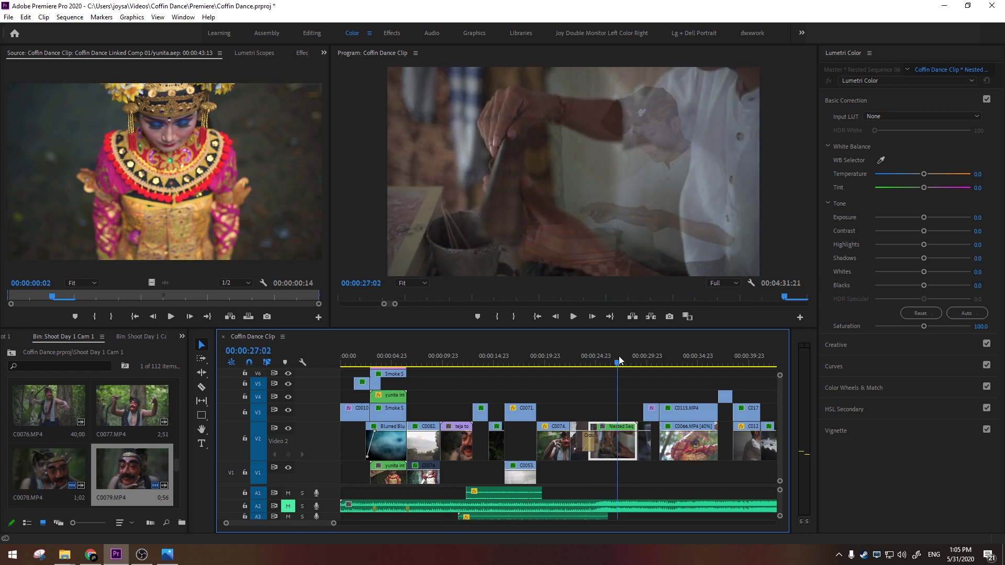
pyautogui.doubleClick(613, 457)
pyautogui.moveTo(373, 357); pyautogui.dragTo(354, 357)
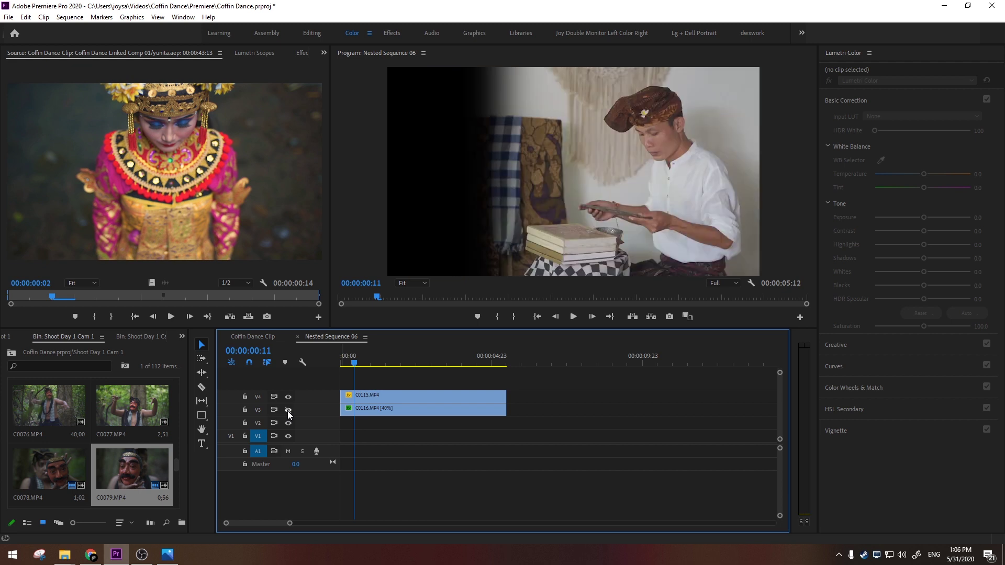
pyautogui.click(287, 410)
pyautogui.click(288, 397)
pyautogui.moveTo(351, 367); pyautogui.dragTo(418, 364)
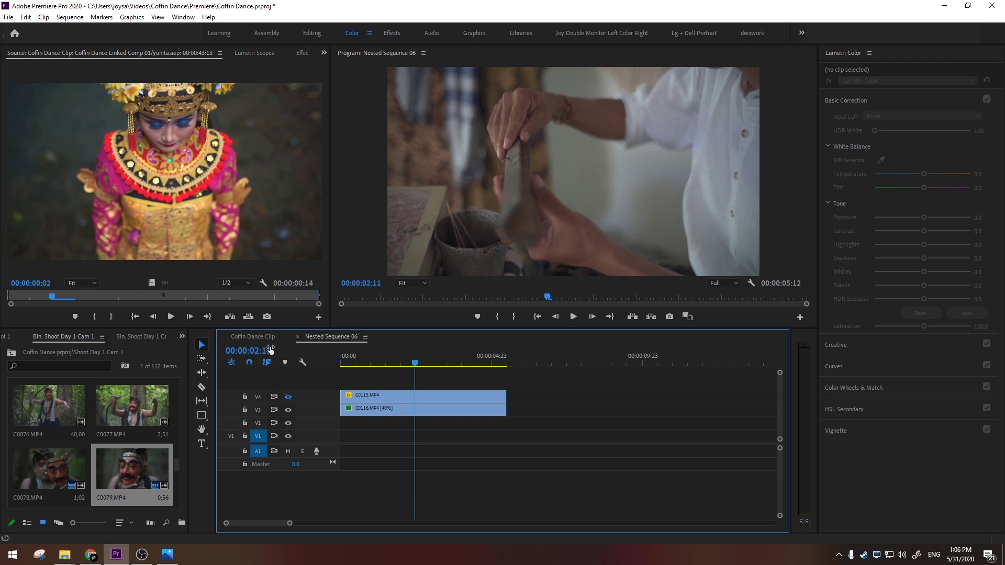
# Compare the Coffin Dance Clip with Nested Sequence 06, restoring track V4's output in the nested sequence
pyautogui.click(259, 341)
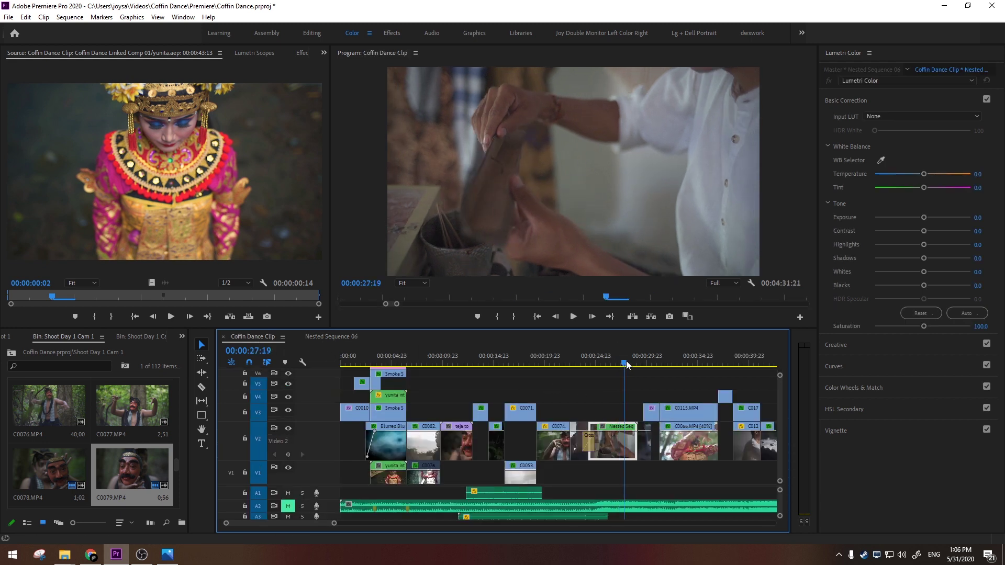
pyautogui.click(331, 337)
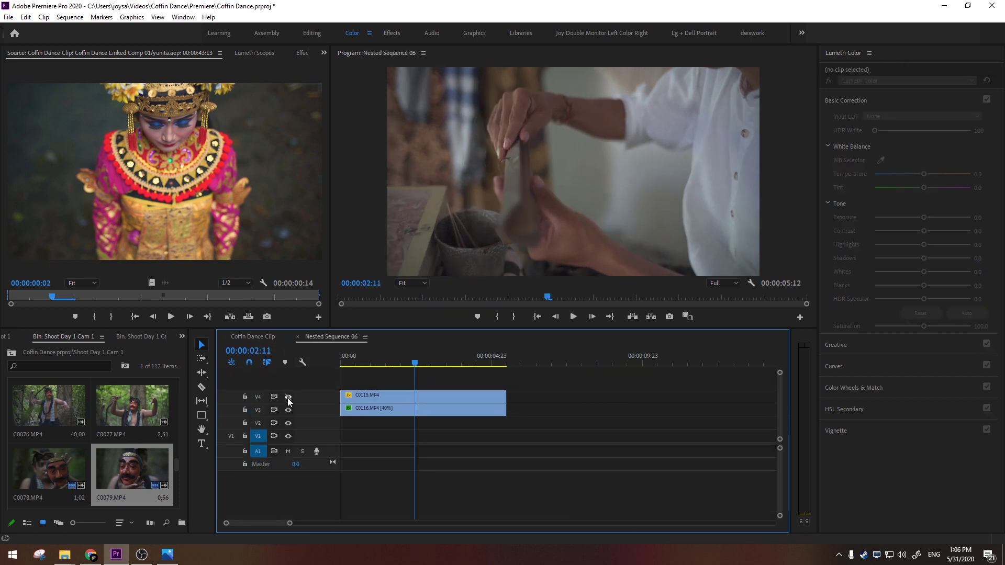
pyautogui.click(260, 338)
# Play the dancer double-exposure shot from 00:00:31:03 and scrub on to 00:00:38:00
pyautogui.moveTo(618, 361); pyautogui.dragTo(662, 364)
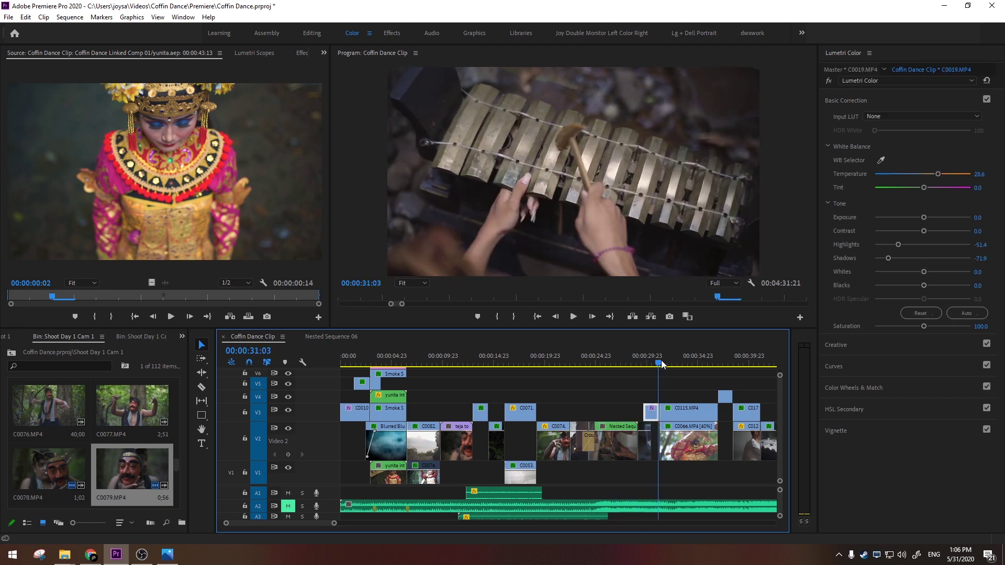
pyautogui.press('space')
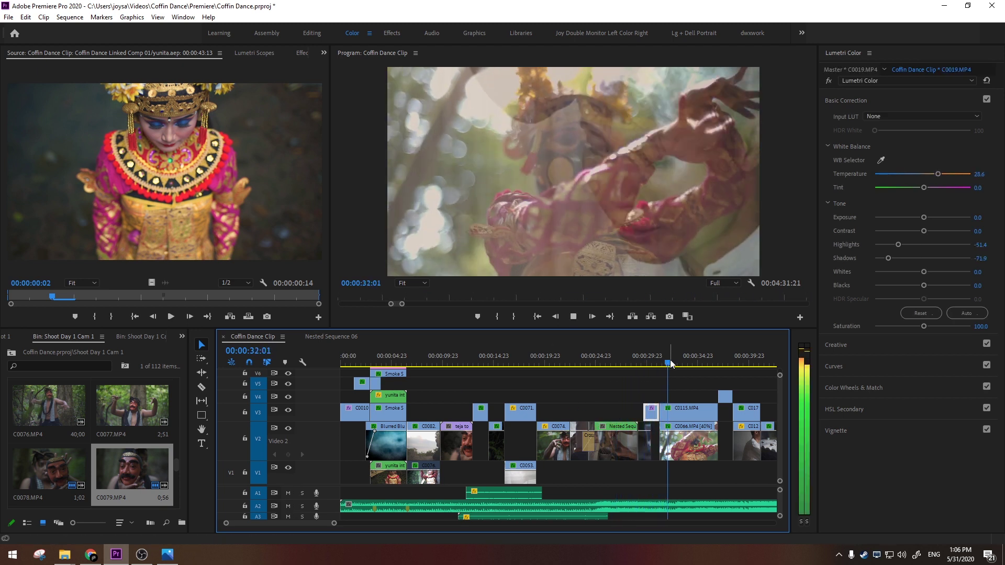
pyautogui.moveTo(678, 357); pyautogui.dragTo(729, 360)
pyautogui.press('-')
pyautogui.press('-')
pyautogui.press('=')
pyautogui.press('=')
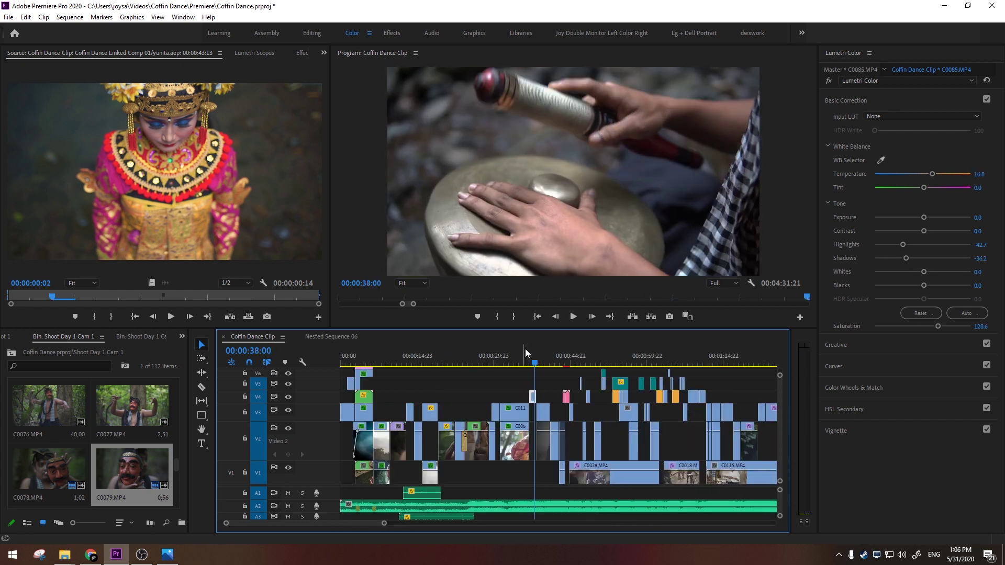
# Play the band performance section over the C0026.MP4 clip, past 00:00:51, and stop playback
pyautogui.moveTo(580, 360); pyautogui.dragTo(666, 355)
pyautogui.press('space')
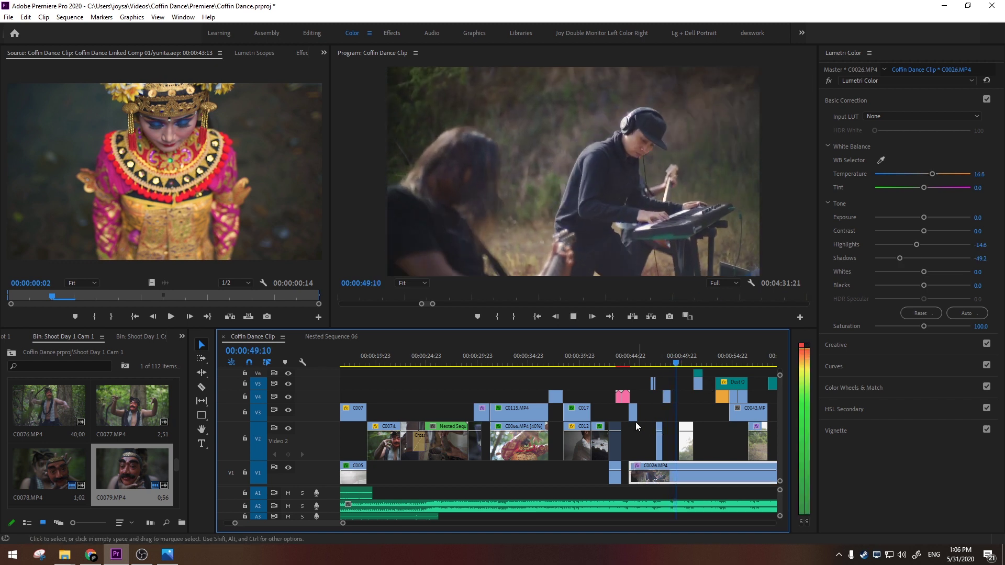
pyautogui.press('-')
pyautogui.press('-')
pyautogui.press('-')
pyautogui.press('=')
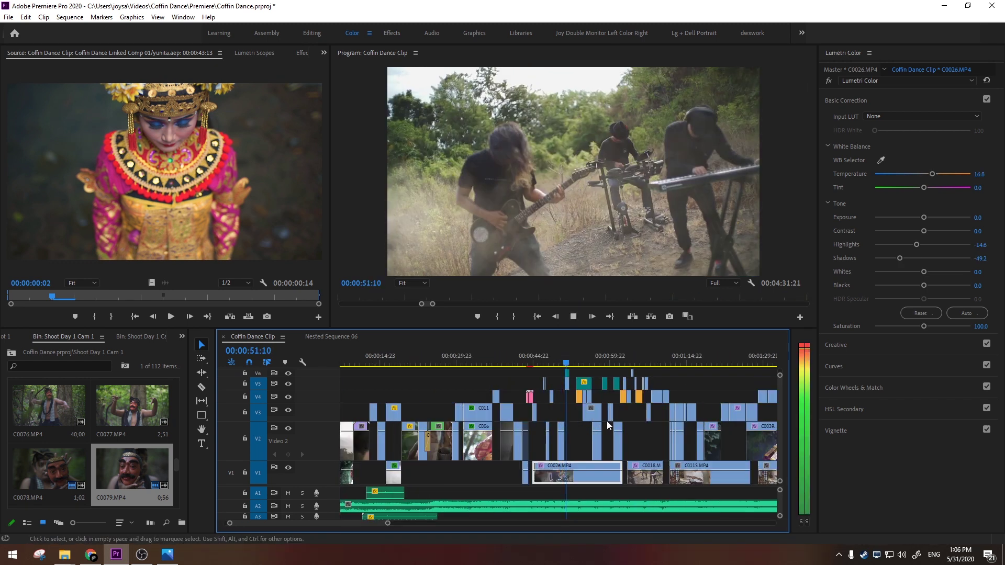
pyautogui.press('space')
# Zoom in on the Dust Overlay.mp4 clips and place the playhead at 00:00:52:14
pyautogui.press('=')
pyautogui.press('=')
pyautogui.moveTo(519, 355); pyautogui.dragTo(599, 357)
pyautogui.press('=')
pyautogui.click(601, 354)
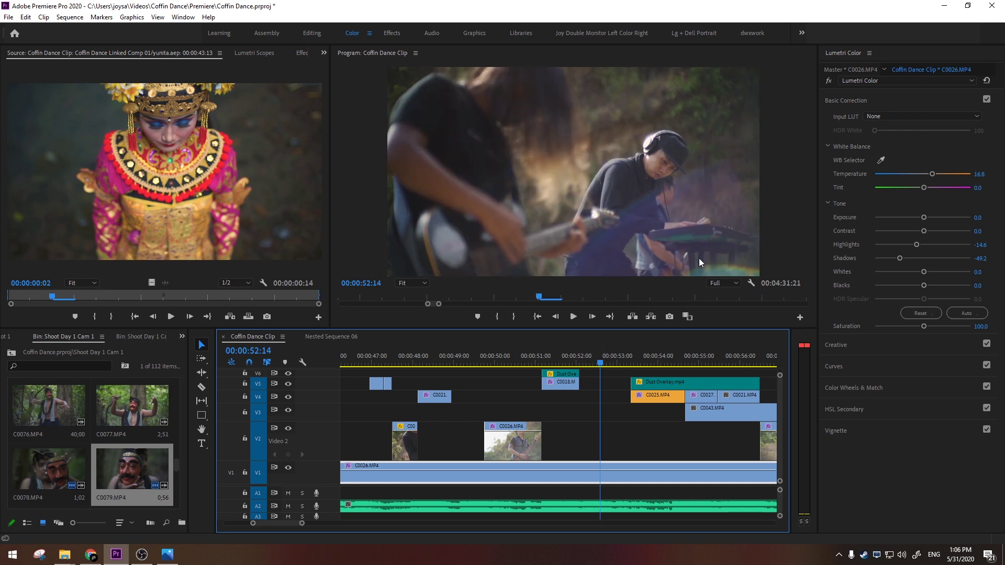
# Play the sequence from 00:00:52:14 through the dust-overlay band shots, past 00:01:05
pyautogui.click(579, 344)
pyautogui.press('space')
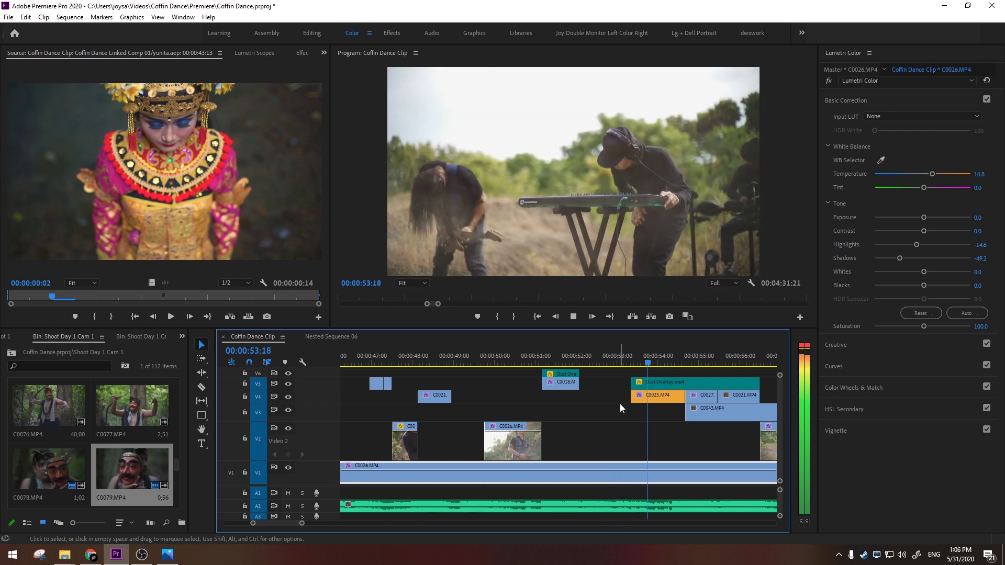
pyautogui.press('-')
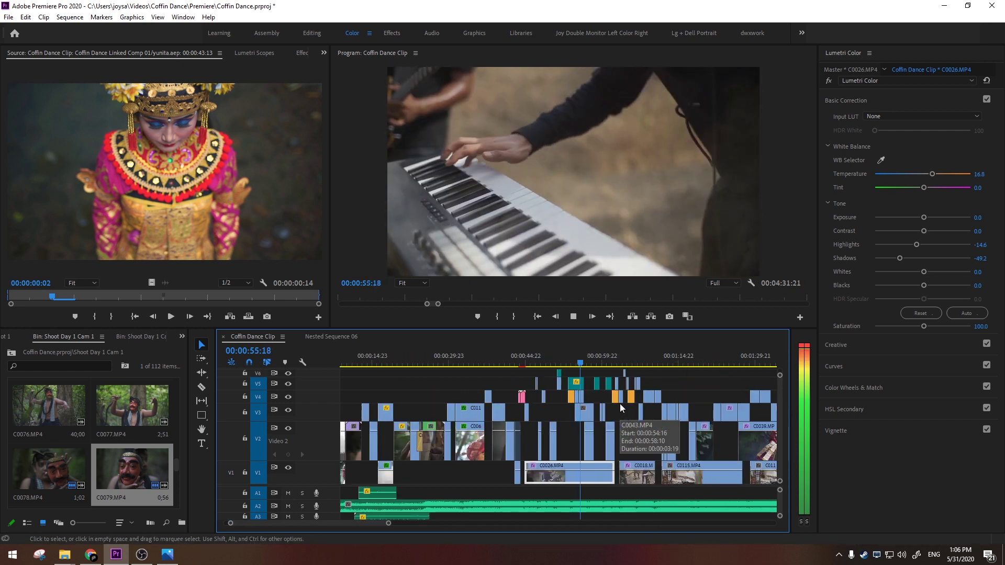
pyautogui.scroll(-2, 620, 404)
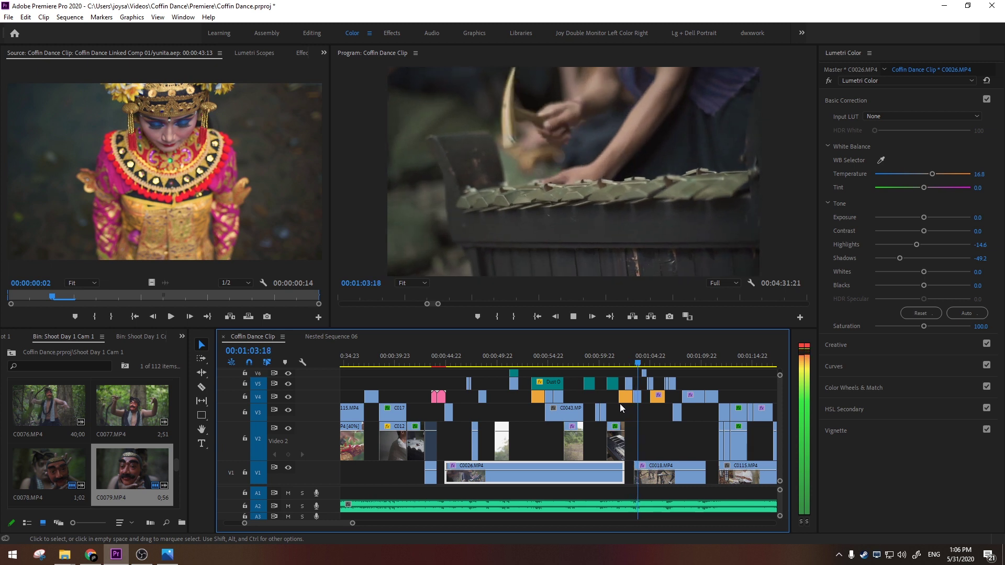
pyautogui.press('-')
pyautogui.press('=')
pyautogui.press('=')
pyautogui.press('=')
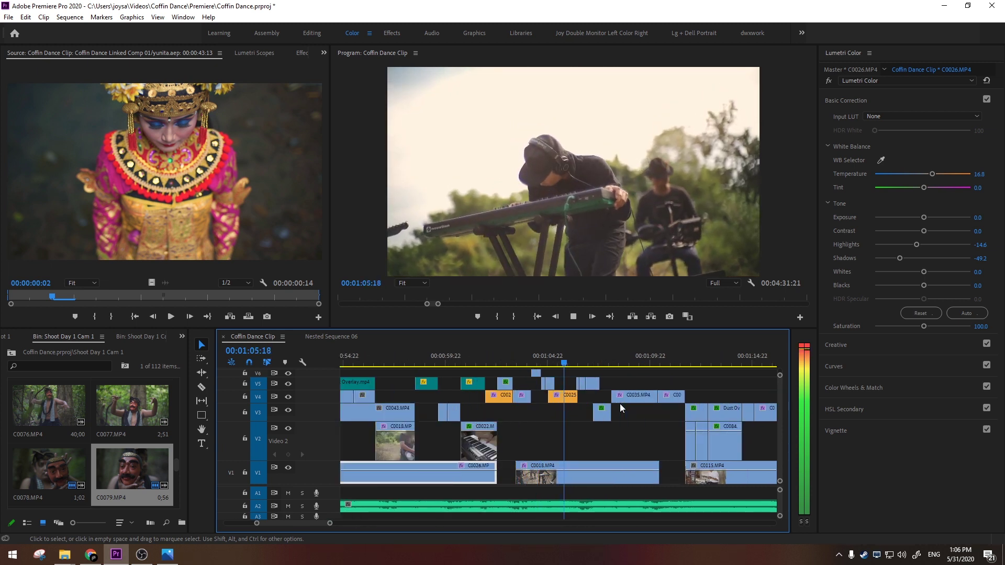
# Play the sequence from 00:01:05:18 through the band shots and park the playhead on the masked-dancer dust shot at 00:01:12:05
pyautogui.press('-')
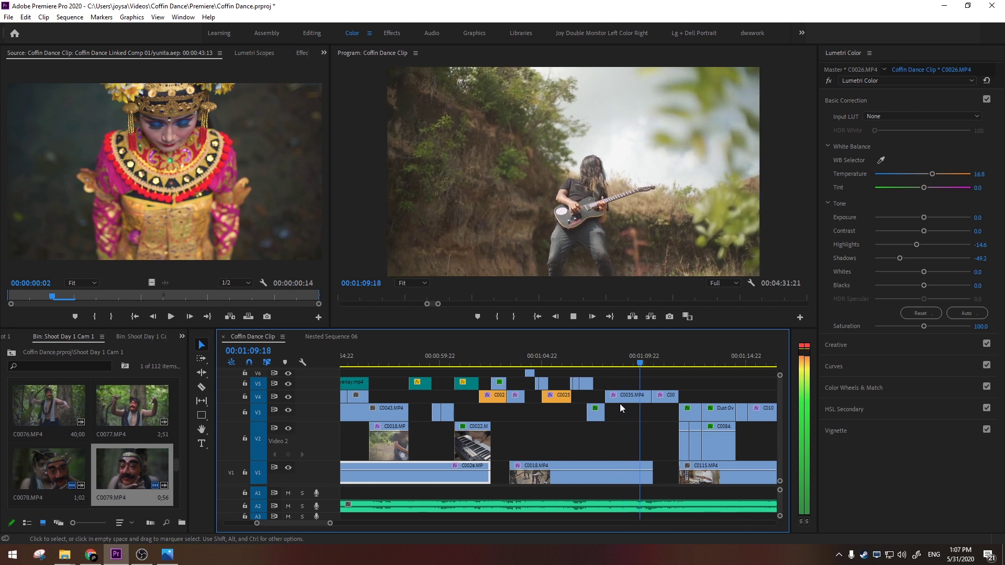
pyautogui.press('-')
pyautogui.press('=')
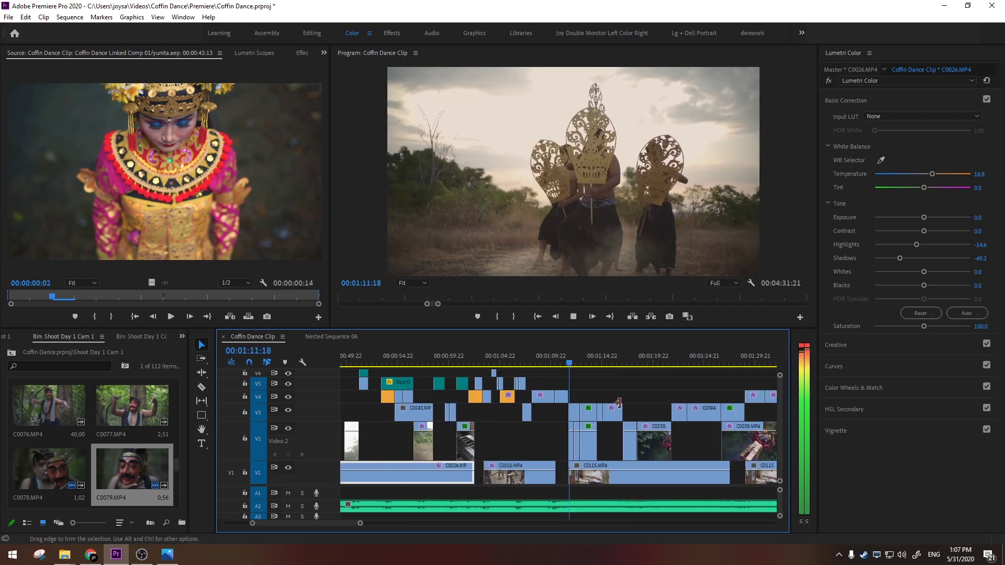
pyautogui.press('=')
pyautogui.press('-')
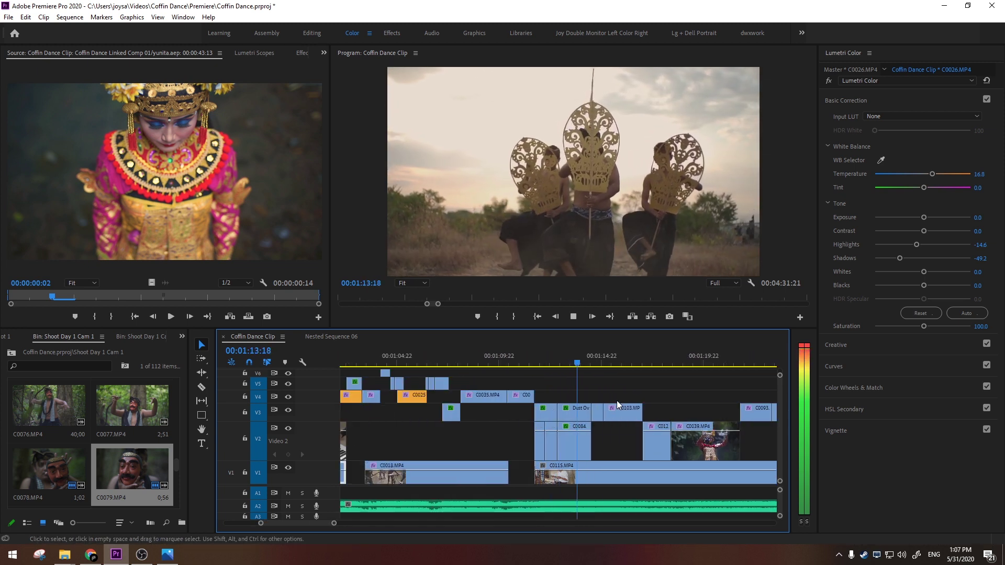
pyautogui.press('=')
pyautogui.press('space')
pyautogui.click(490, 357)
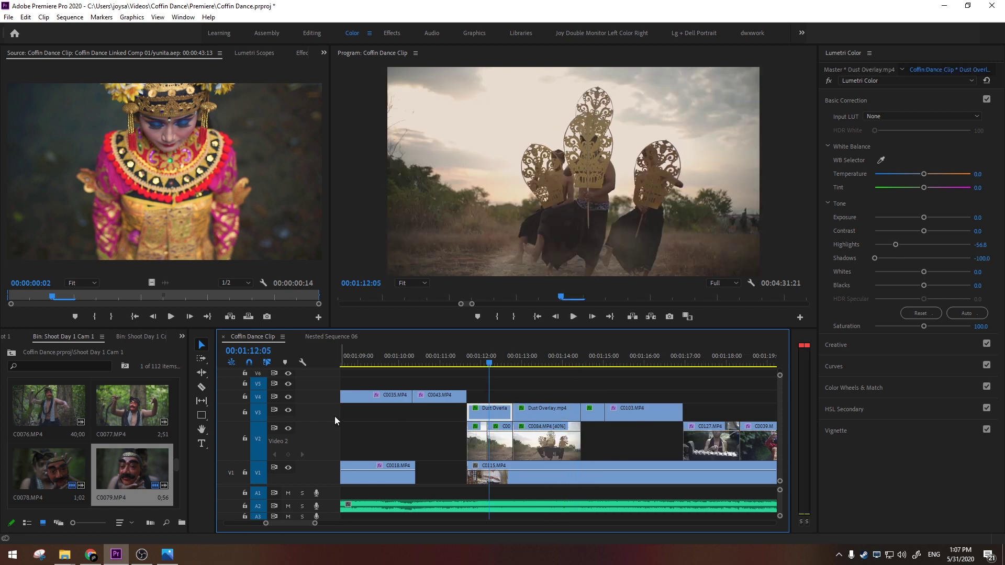
# Hide video tracks V1 and V2 to isolate the Dust Overlay clip, and show V2 again
pyautogui.click(289, 429)
pyautogui.click(288, 467)
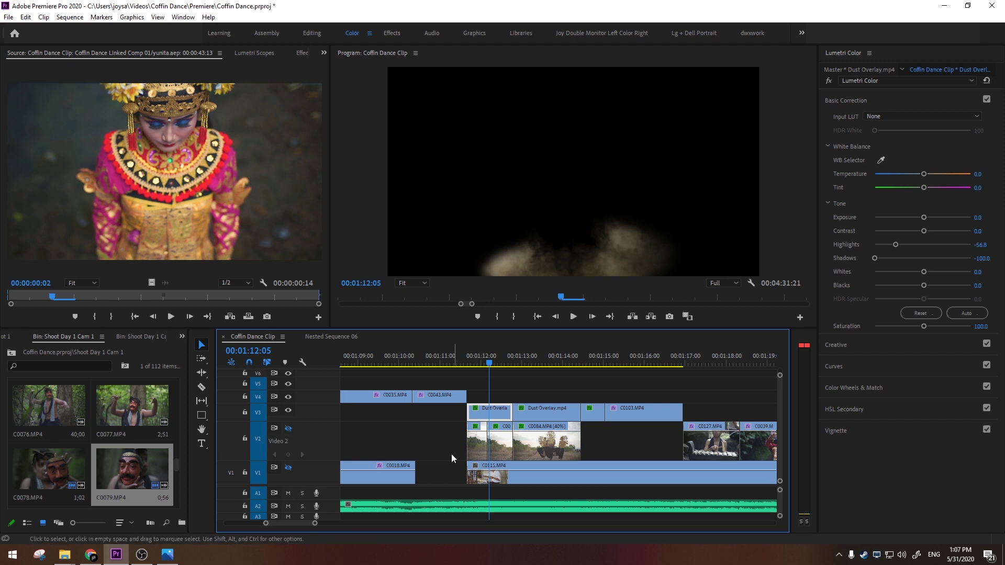
pyautogui.click(289, 428)
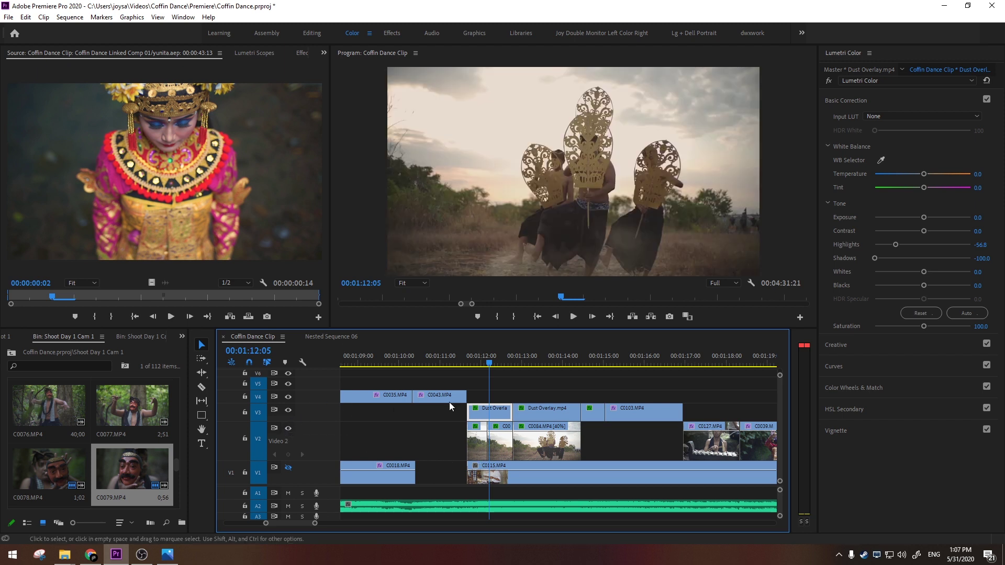
# Play from 00:01:12:05 through the dust-overlay and instrument shots to the dancer shot at 00:01:20
pyautogui.press('space')
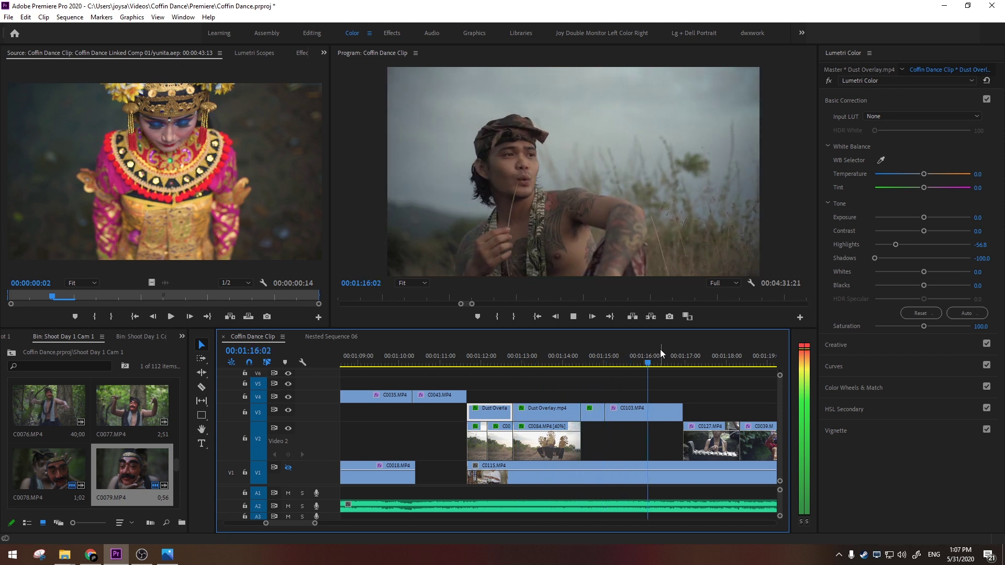
pyautogui.press('-')
pyautogui.press('-')
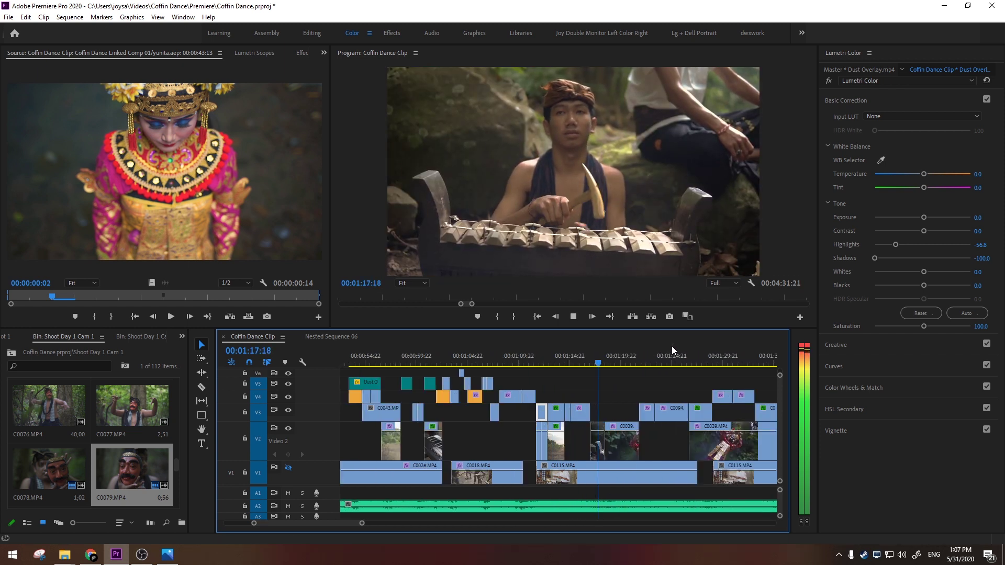
pyautogui.press('=')
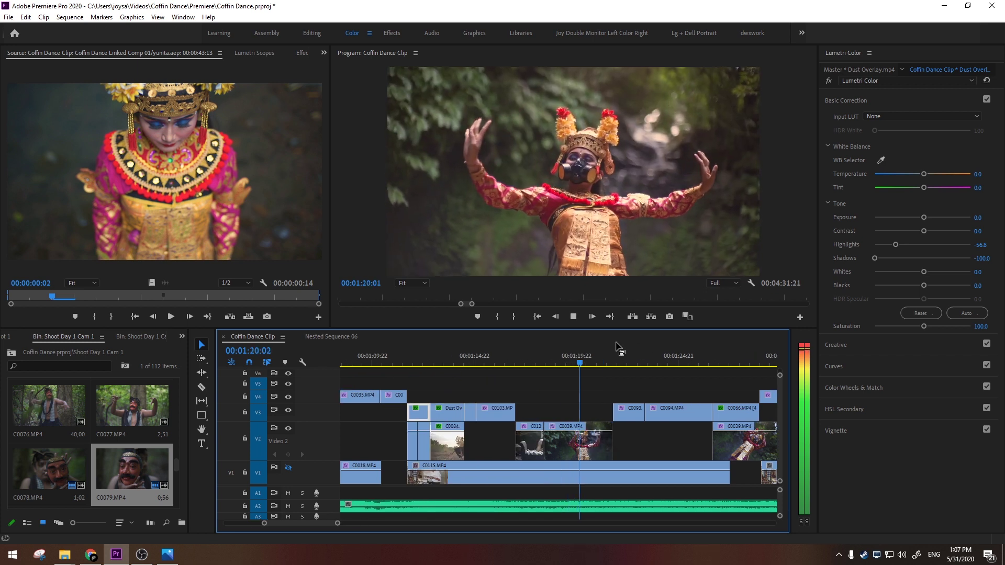
# Skip ahead to the start of the C0066.MP4 clip and play the dancer double-exposure shot
pyautogui.click(631, 354)
pyautogui.press('space')
pyautogui.press('-')
pyautogui.press('-')
pyautogui.press('=')
pyautogui.press('=')
pyautogui.press('=')
pyautogui.moveTo(581, 359); pyautogui.dragTo(556, 353)
pyautogui.click(668, 354)
pyautogui.press('space')
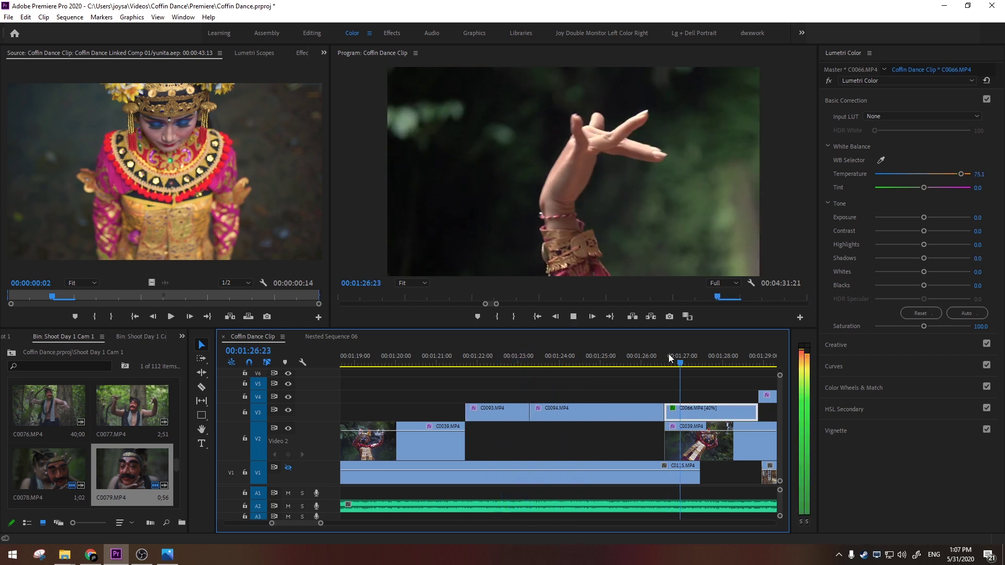
# Play on past 00:01:30 and park the playhead on the C0068.MP4 dancer close-up at 00:01:36:08
pyautogui.press('-')
pyautogui.press('-')
pyautogui.press('=')
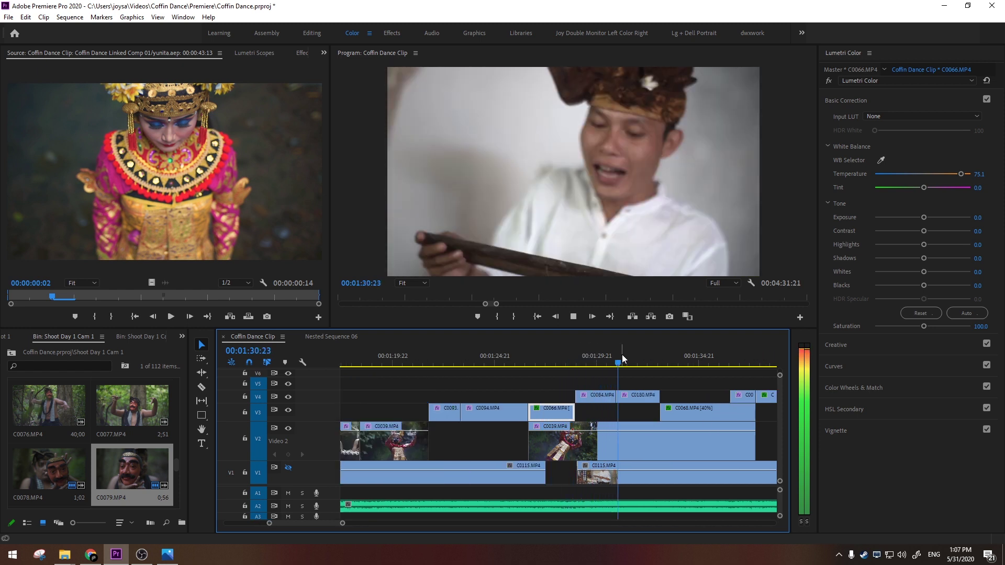
pyautogui.click(678, 362)
pyautogui.press('space')
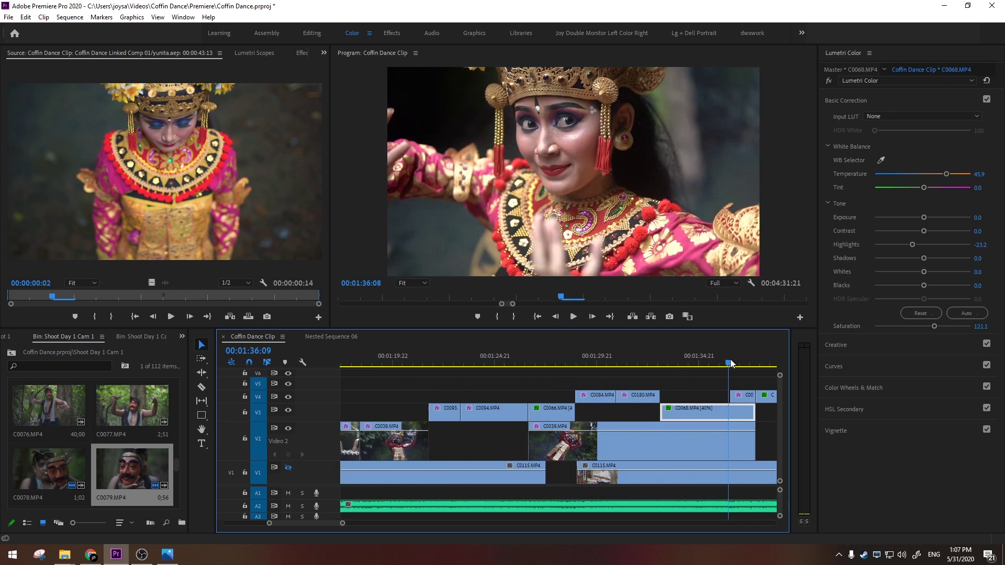
# Play from 00:01:36:08 through the shots of men dancing in a circle, past 00:01:42
pyautogui.press('-')
pyautogui.press('-')
pyautogui.press('=')
pyautogui.press('=')
pyautogui.press('=')
pyautogui.press('-')
pyautogui.press('-')
pyautogui.press('-')
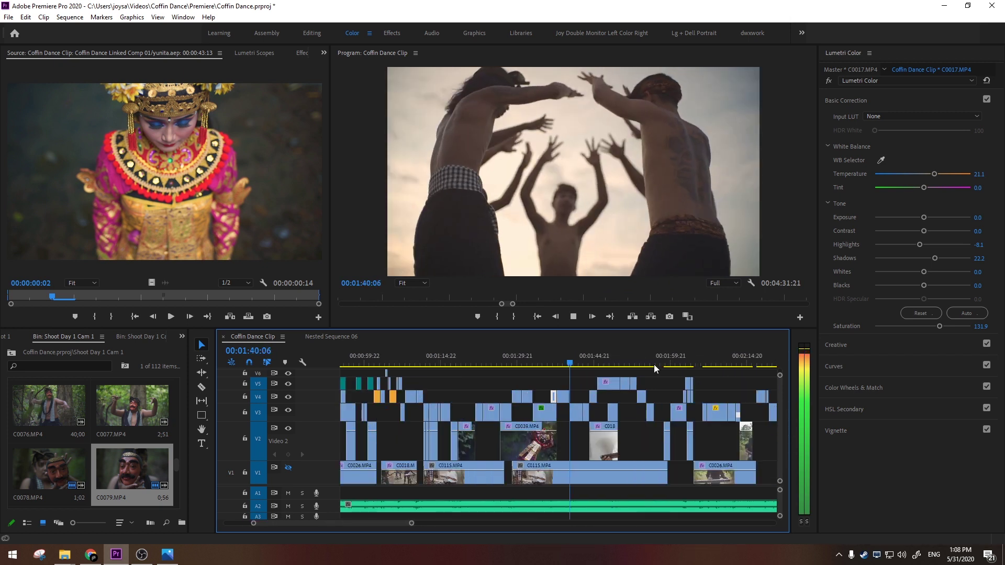
pyautogui.press('=')
pyautogui.press('=')
pyautogui.press('-')
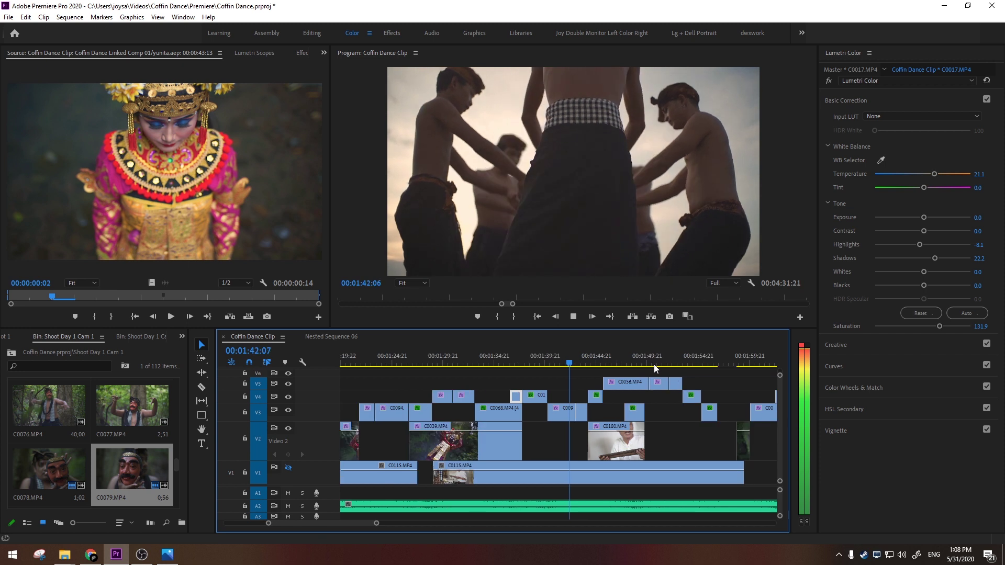
# Continue playback through the reaching-hands dancer shot and the sunset silhouette, past 00:01:50
pyautogui.press('=')
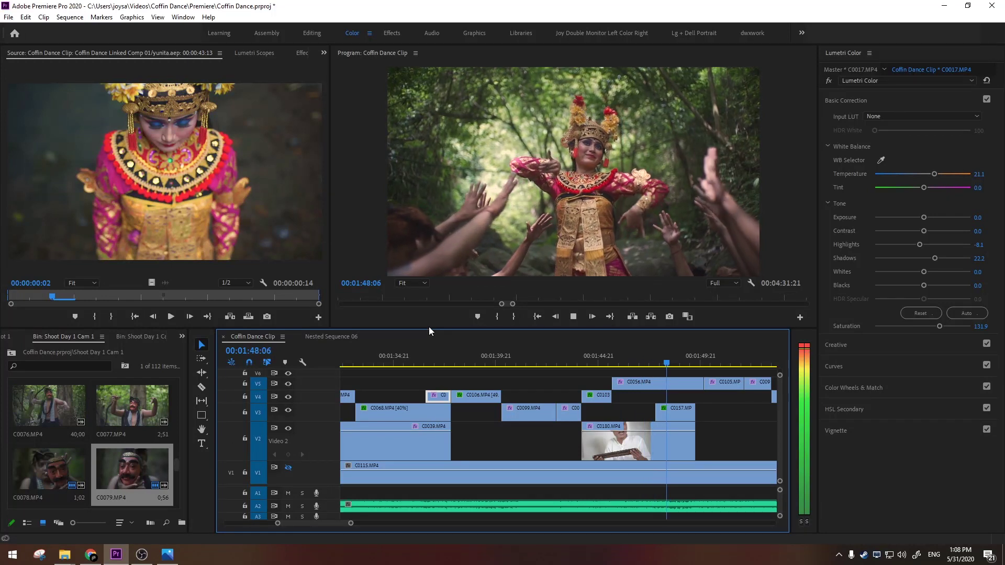
pyautogui.press('-')
pyautogui.press('-')
pyautogui.press('=')
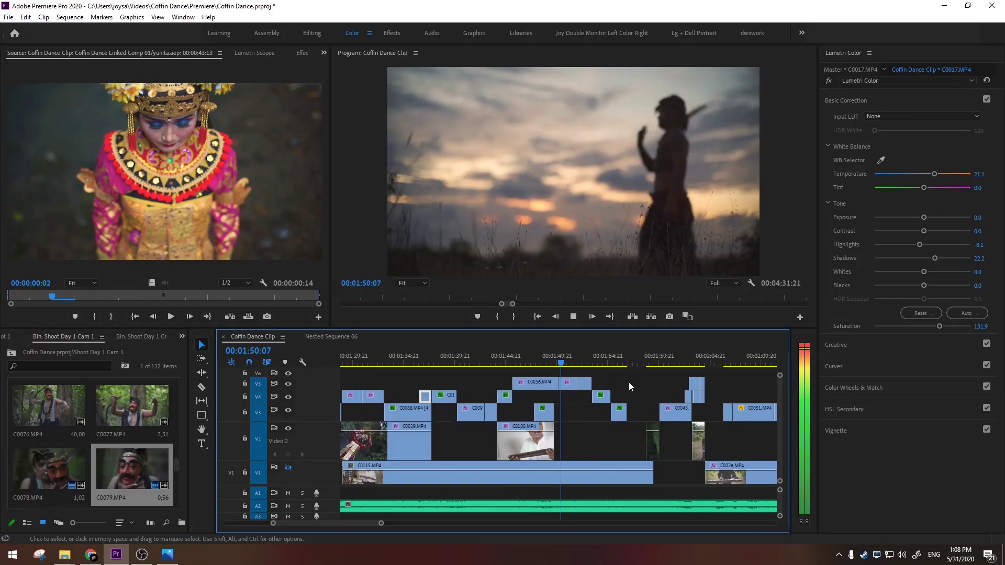
pyautogui.press('-')
# Make the timeline panel slightly taller to reveal more of the video tracks while the sequence plays
pyautogui.moveTo(586, 328); pyautogui.dragTo(586, 299)
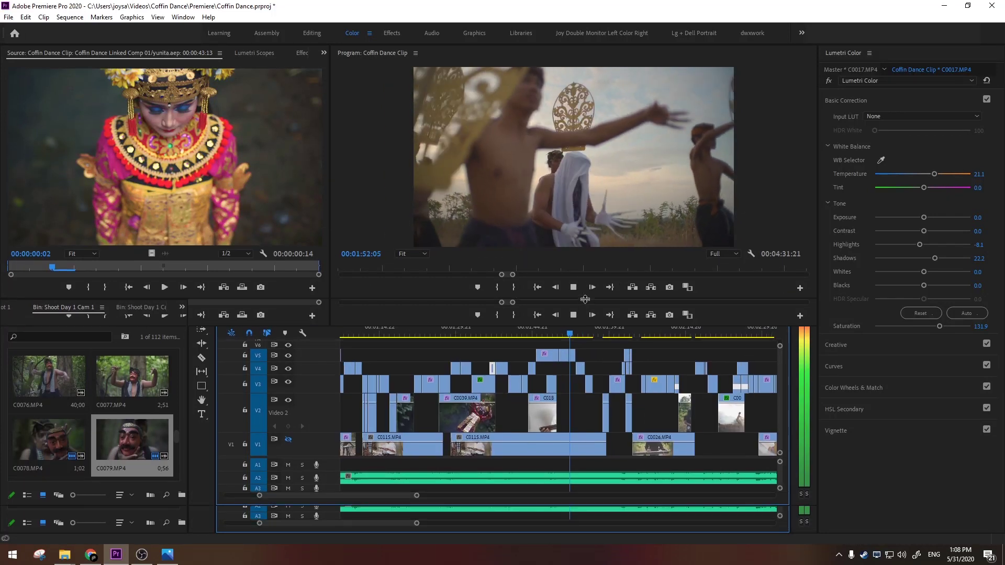
pyautogui.press('=')
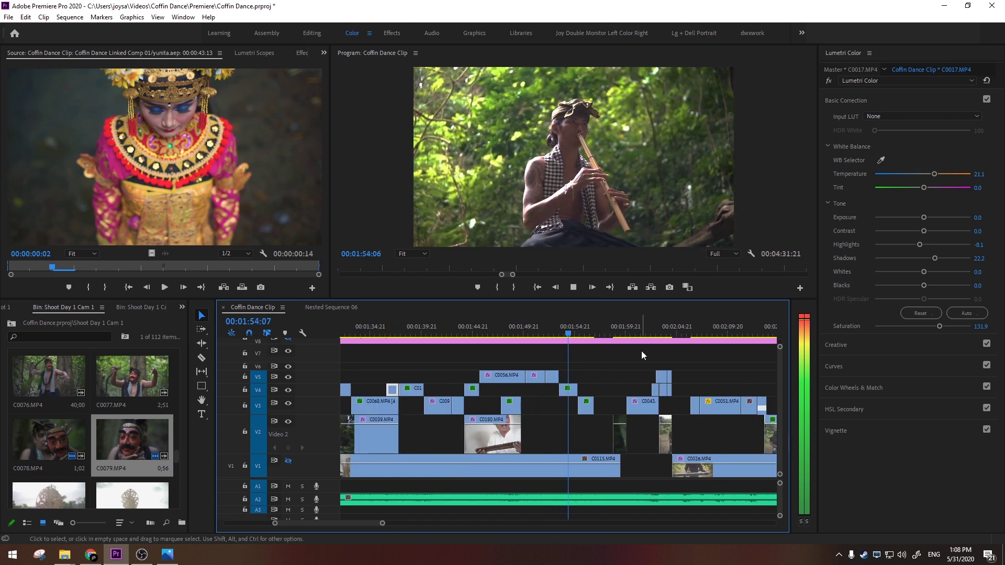
pyautogui.moveTo(592, 302); pyautogui.dragTo(594, 323)
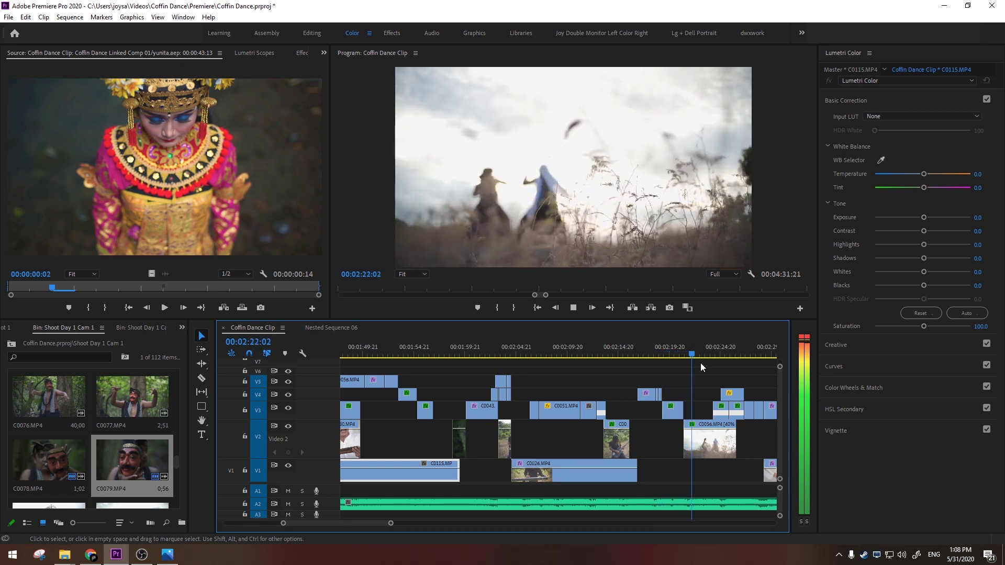
# Stop at the C0056.MP4 shot, replay the light-leak section, and park the playhead at 00:02:25:10
pyautogui.press('space')
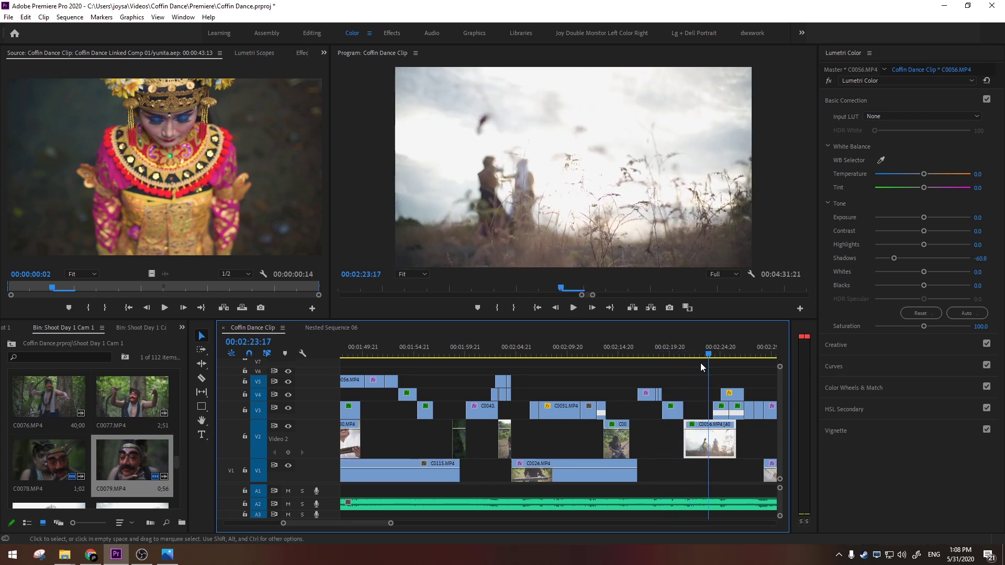
pyautogui.press('=')
pyautogui.click(572, 344)
pyautogui.press('space')
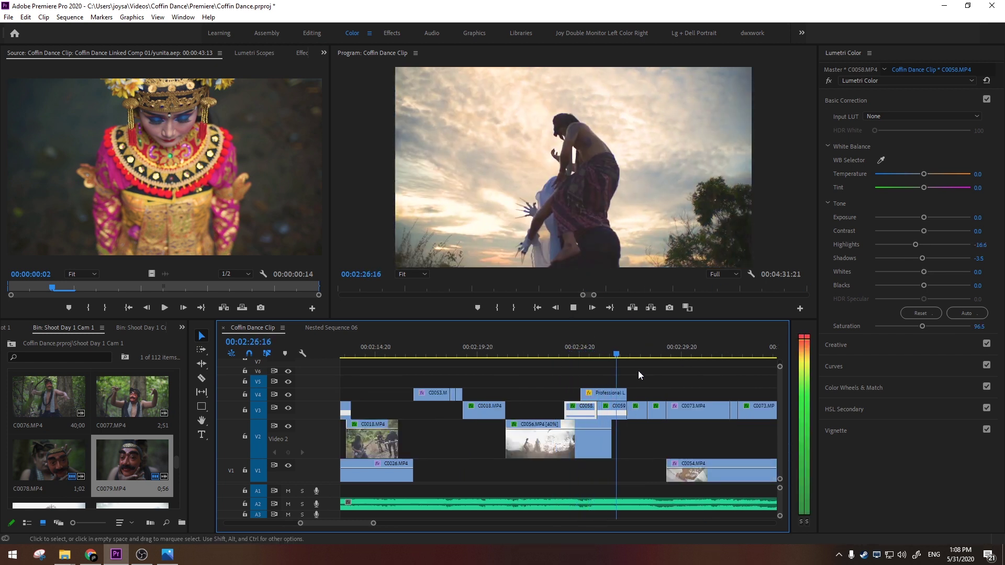
pyautogui.click(592, 347)
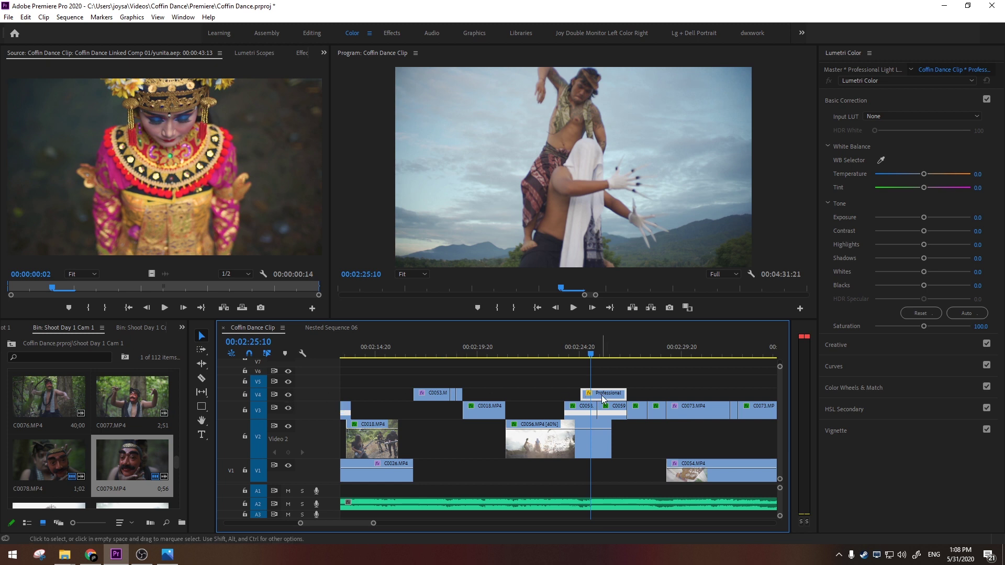
# Toggle tracks V2 and V3 to check the light-leak layer, and preview the Professional Light Leaks clip in the Source Monitor at 00:01:05:14
pyautogui.click(288, 408)
pyautogui.click(288, 426)
pyautogui.click(290, 425)
pyautogui.click(290, 425)
pyautogui.click(288, 408)
pyautogui.click(288, 425)
pyautogui.doubleClick(610, 397)
pyautogui.moveTo(16, 288); pyautogui.dragTo(229, 289)
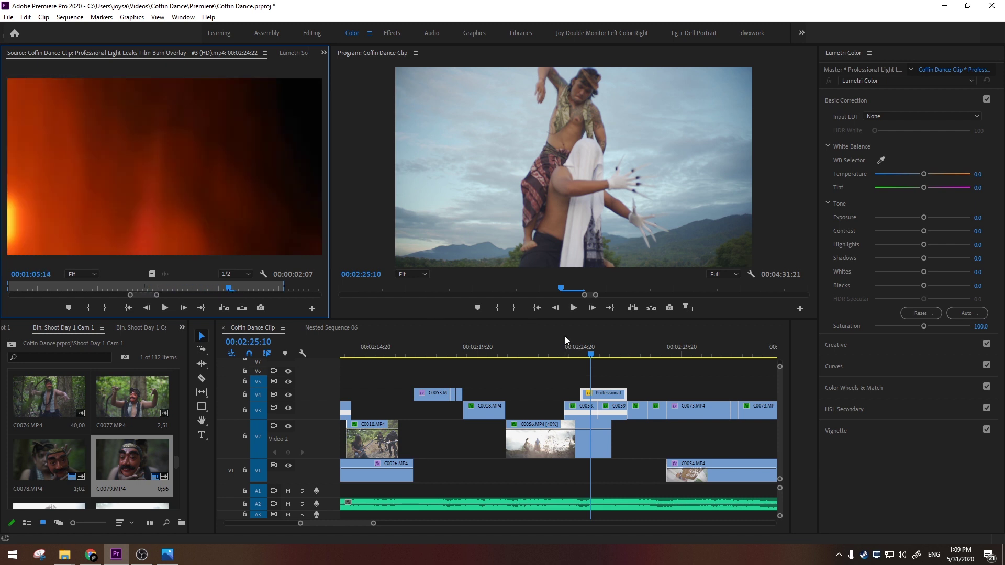
# Play from 00:02:24:18 through the light-leak and guitar shots, stopping on the C0073.MP4 clip at 00:02:30:09
pyautogui.click(579, 346)
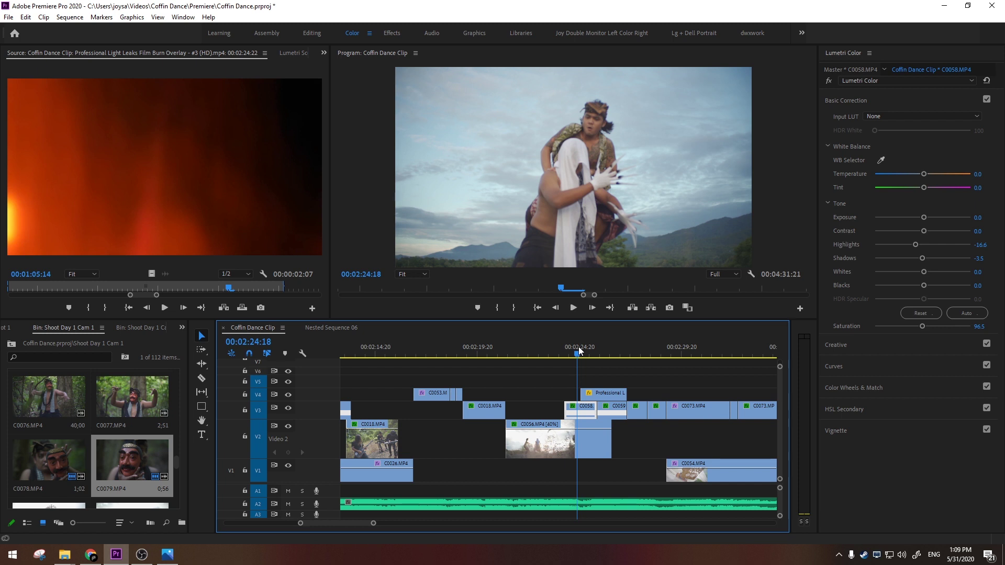
pyautogui.press('space')
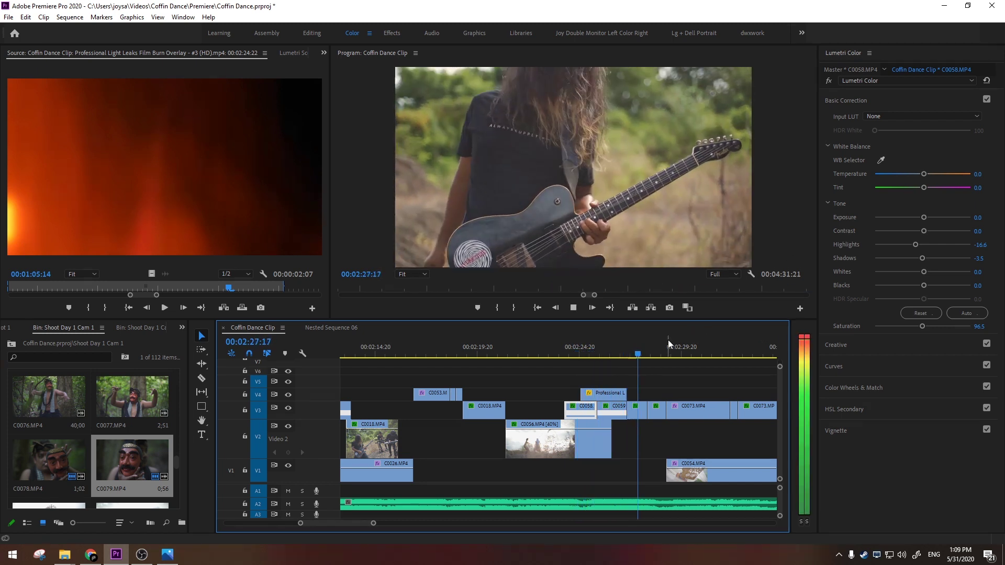
pyautogui.press('-')
pyautogui.scroll(-3, 640, 358)
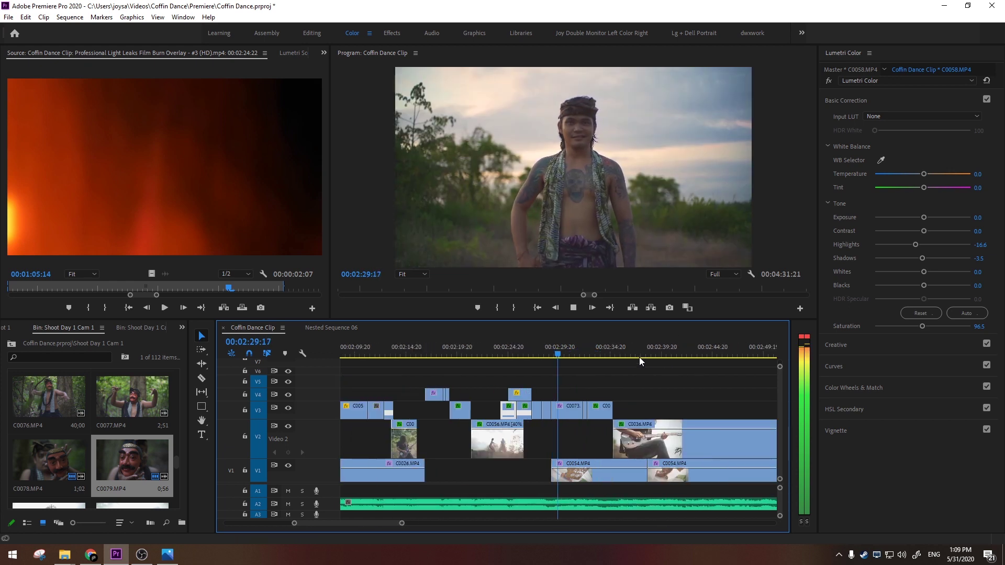
pyautogui.press('space')
pyautogui.press('space')
pyautogui.press('space')
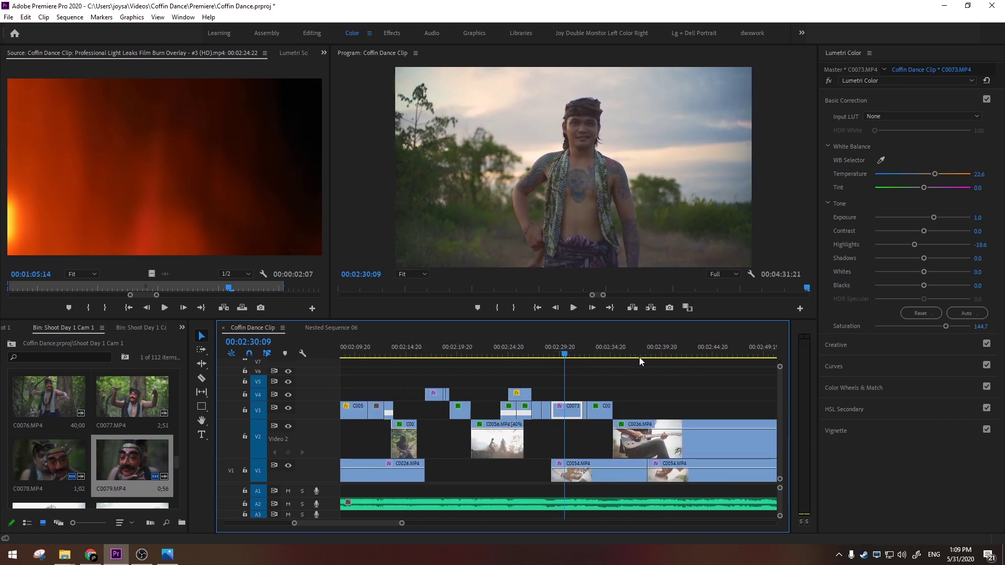
# Examine the multi-arm effect at 00:02:31:01 and play it through to 00:02:34:12
pyautogui.click(572, 353)
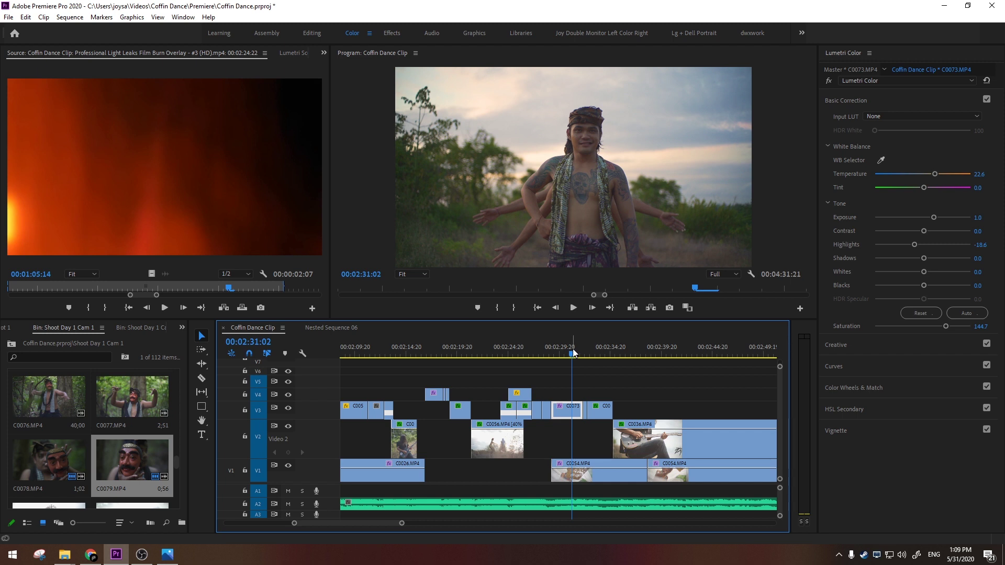
pyautogui.press('Left')
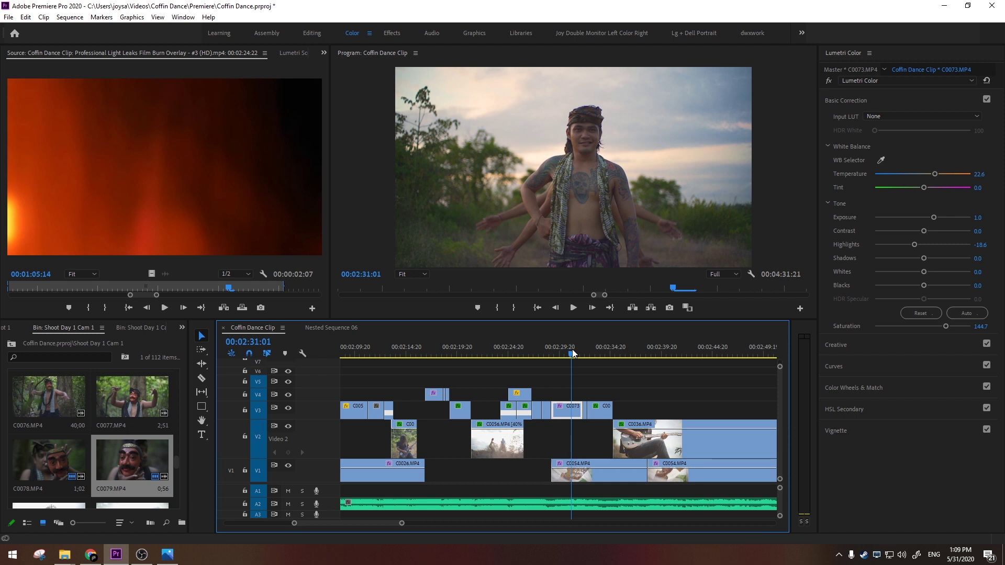
pyautogui.press('space')
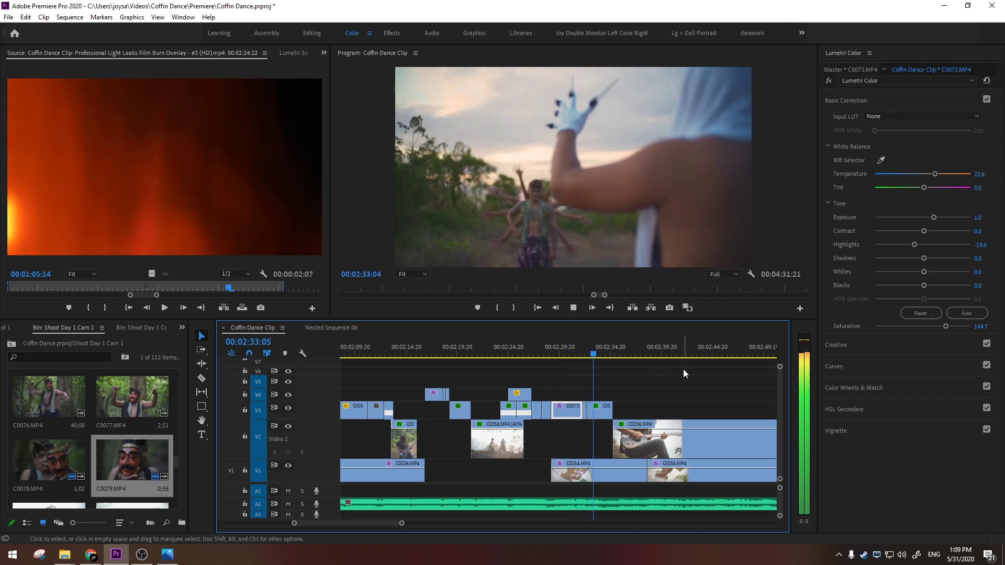
pyautogui.press('space')
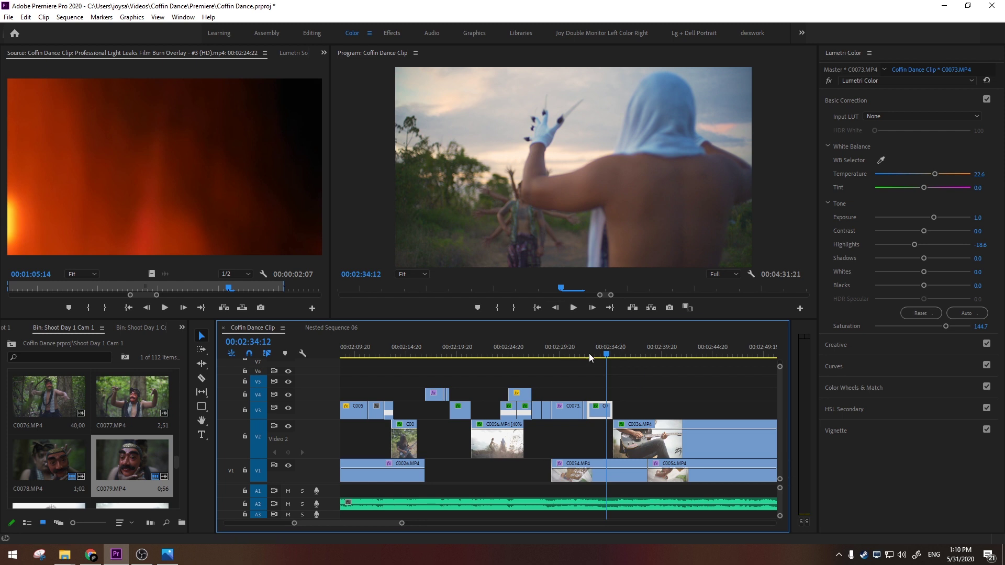
# Scrub through the multi-arm shot from 00:02:30:23 to 00:02:36:02 and play the C0036.MP4 guitar double exposure
pyautogui.click(571, 354)
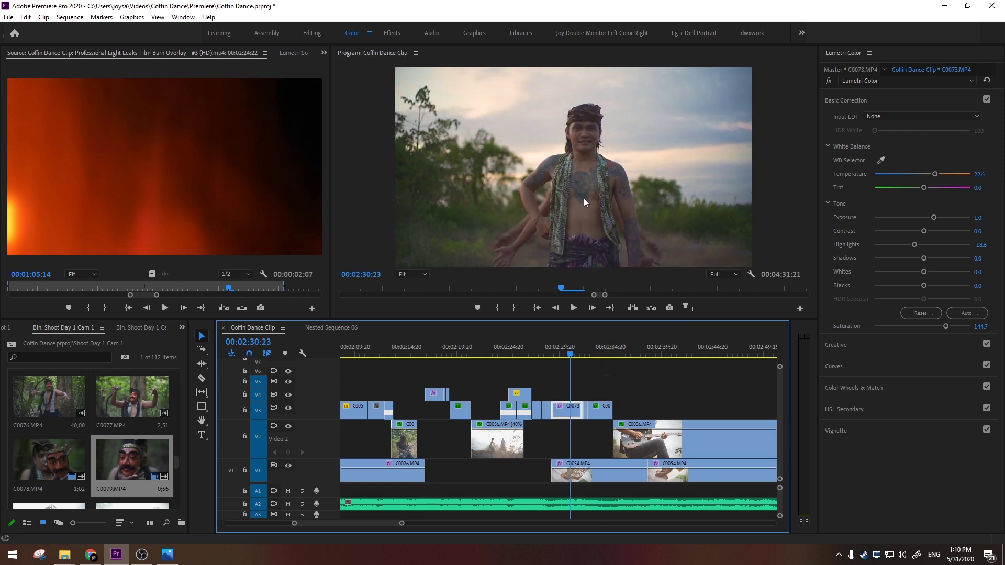
pyautogui.click(592, 351)
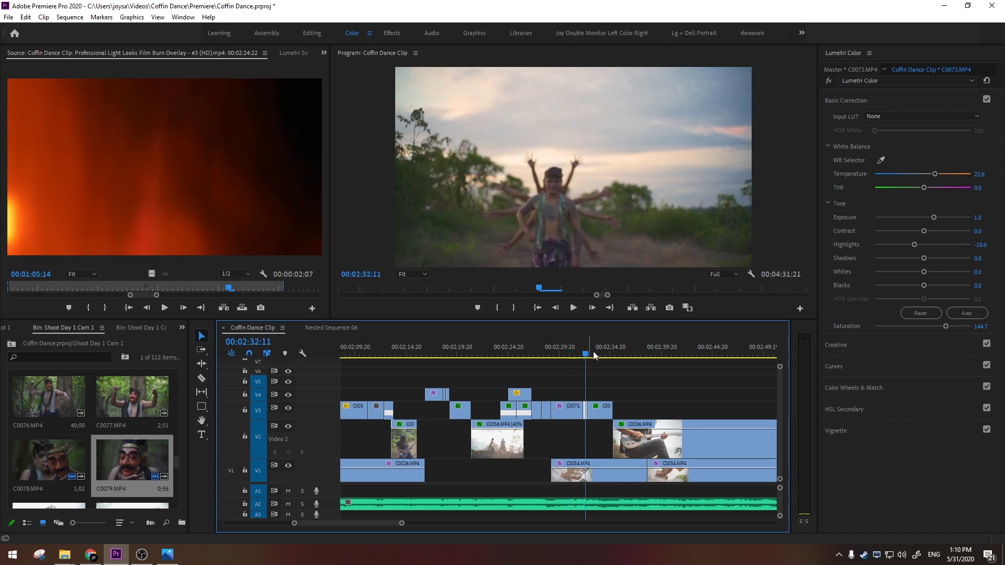
pyautogui.click(607, 349)
pyautogui.click(623, 351)
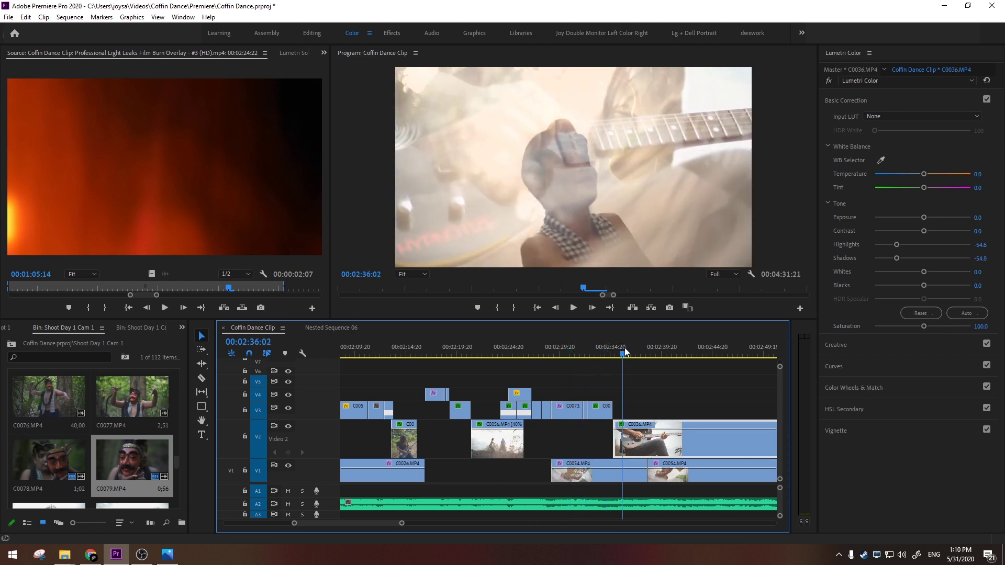
pyautogui.press('space')
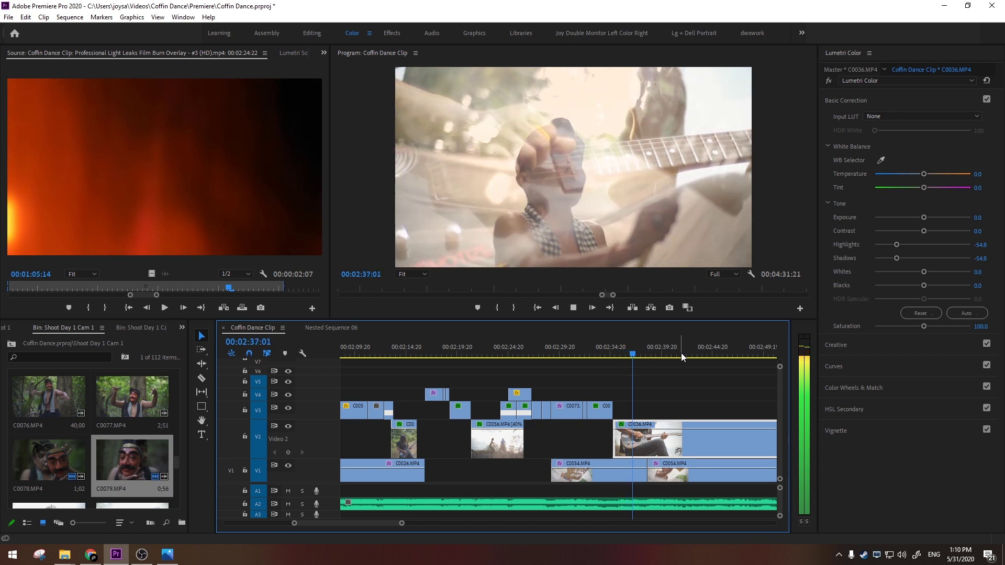
# Widen the timeline overview and play the C0036.MP4 guitar double exposure, pausing at 00:02:40:22
pyautogui.press('-')
pyautogui.press('-')
pyautogui.press('-')
pyautogui.press('=')
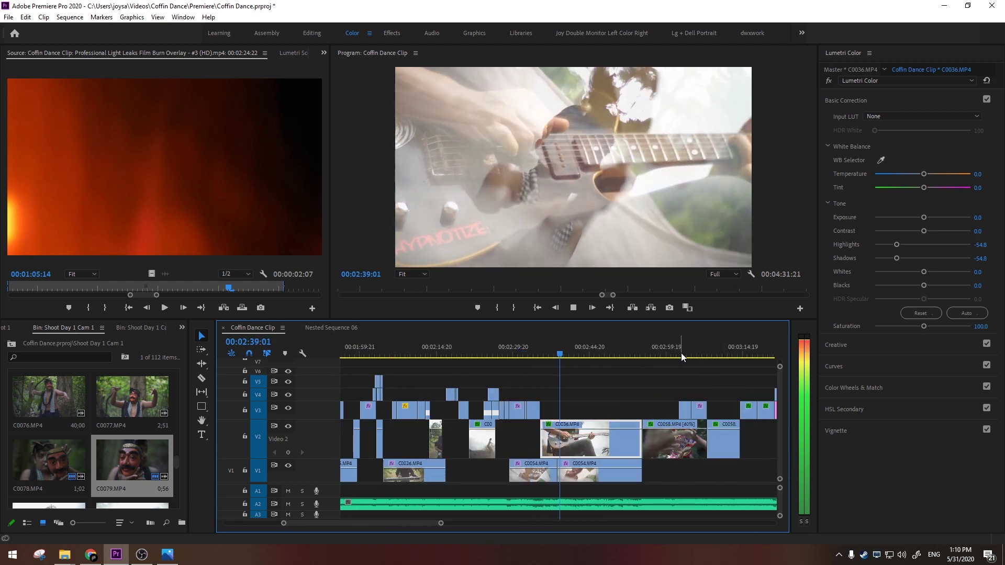
pyautogui.press('space')
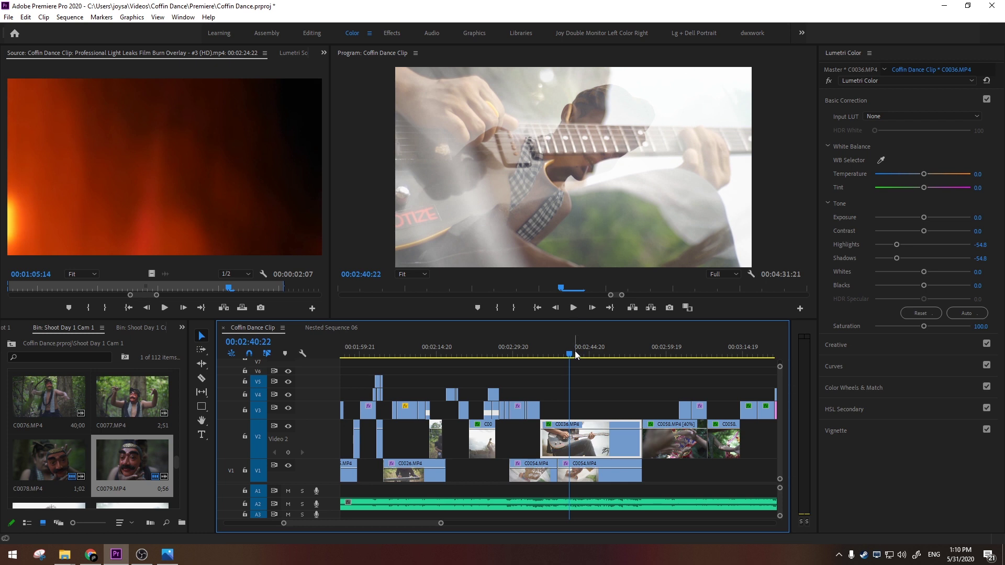
# Hide track V2 to examine the C0054.MP4 base layer from 00:02:40:20 to about 00:02:46:04, and show the track again
pyautogui.click(289, 427)
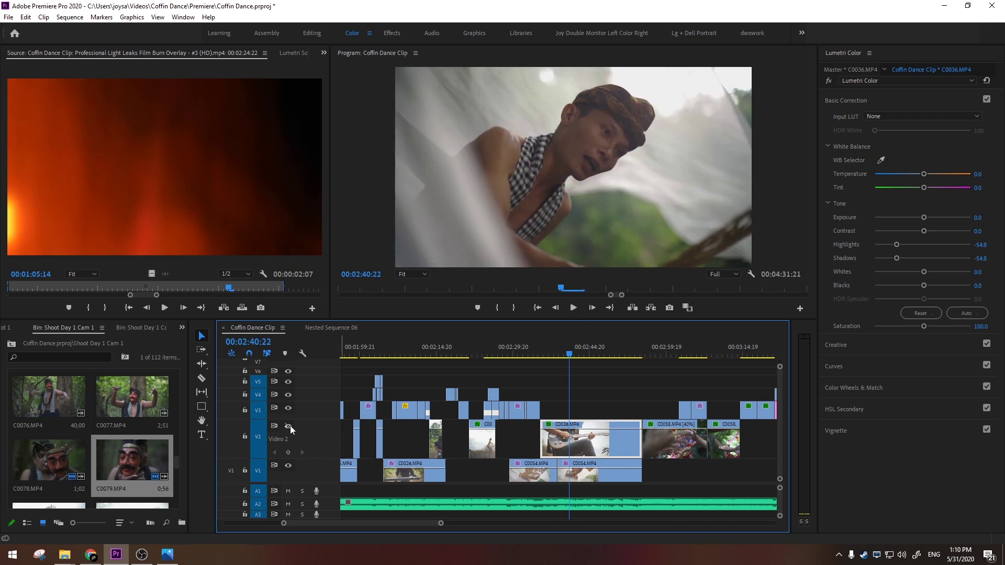
pyautogui.press('space')
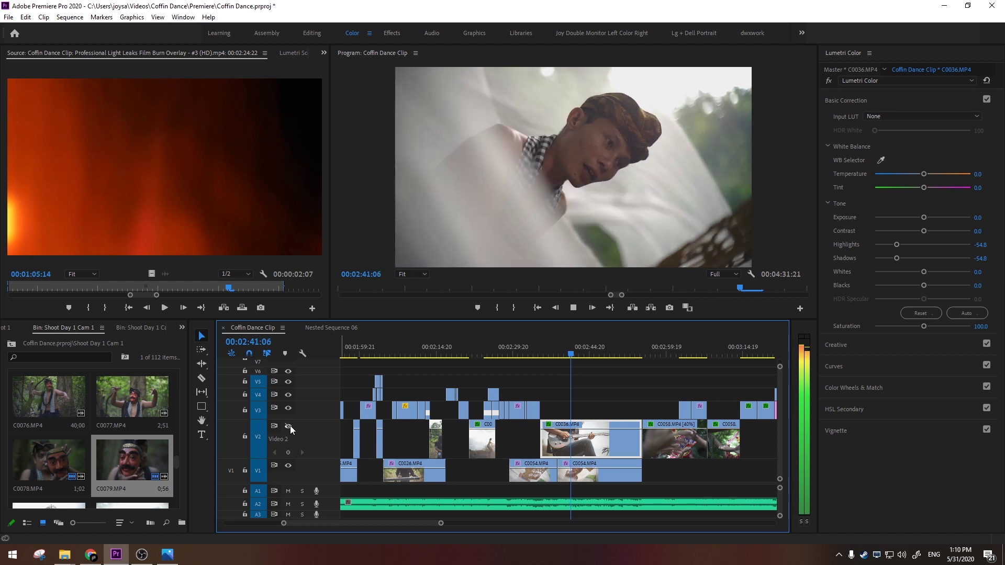
pyautogui.press('space')
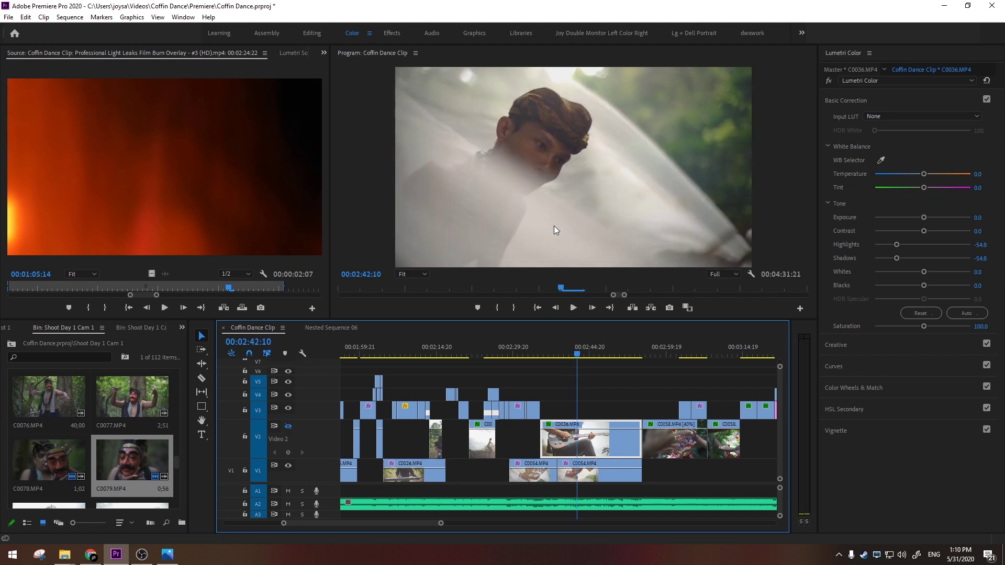
pyautogui.moveTo(579, 351); pyautogui.dragTo(572, 354)
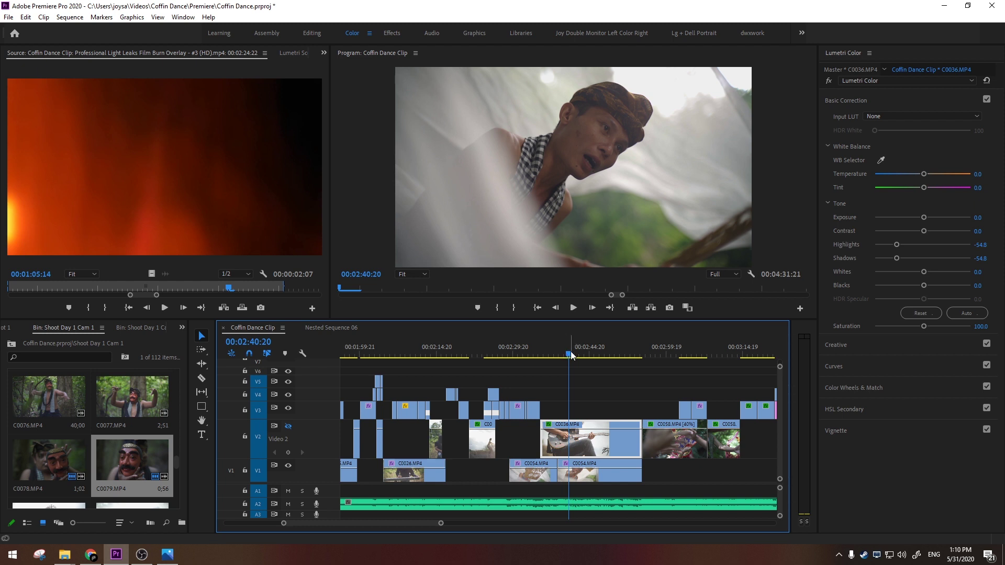
pyautogui.moveTo(572, 356); pyautogui.dragTo(573, 356)
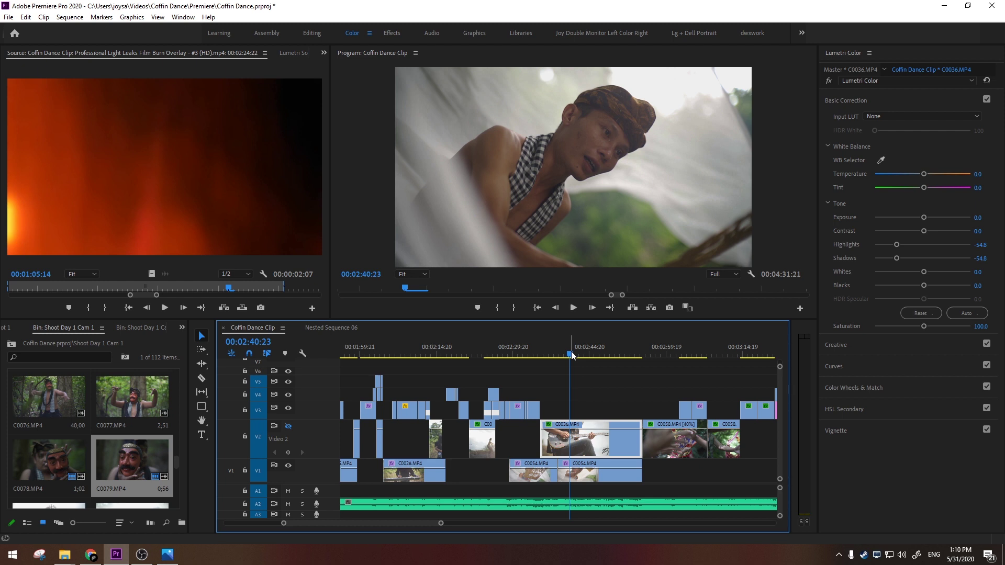
pyautogui.moveTo(573, 355); pyautogui.dragTo(600, 355)
pyautogui.click(288, 426)
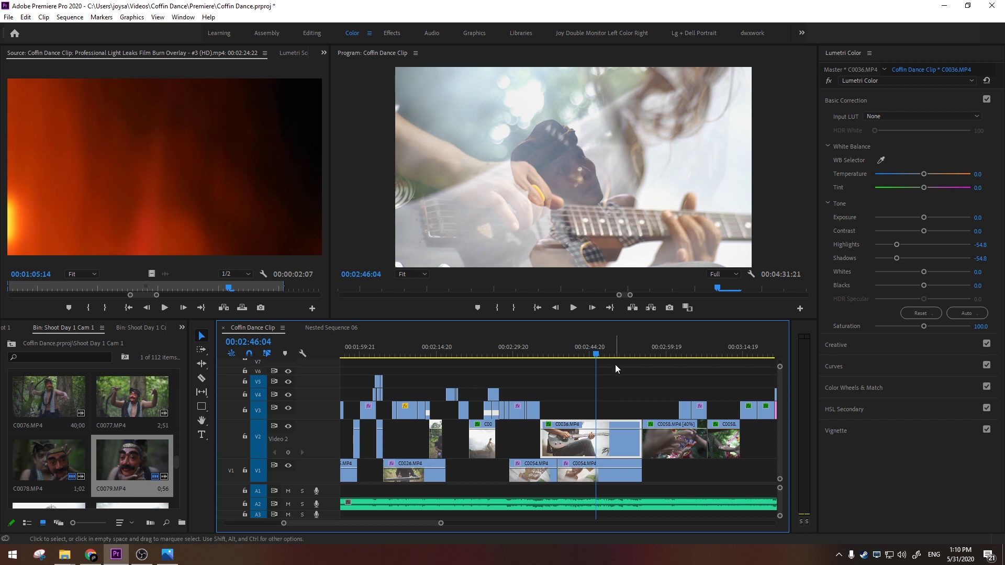
# Play the double exposure from 00:02:46:04, skip ahead to the C0058.MP4 fan shot, and continue playing to about 00:03:02:05
pyautogui.press('space')
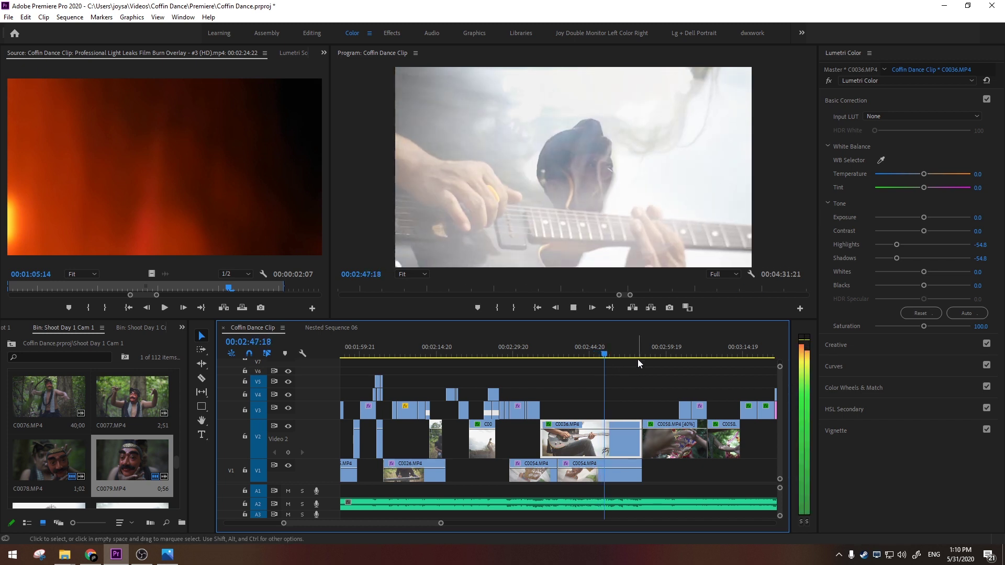
pyautogui.press('Down')
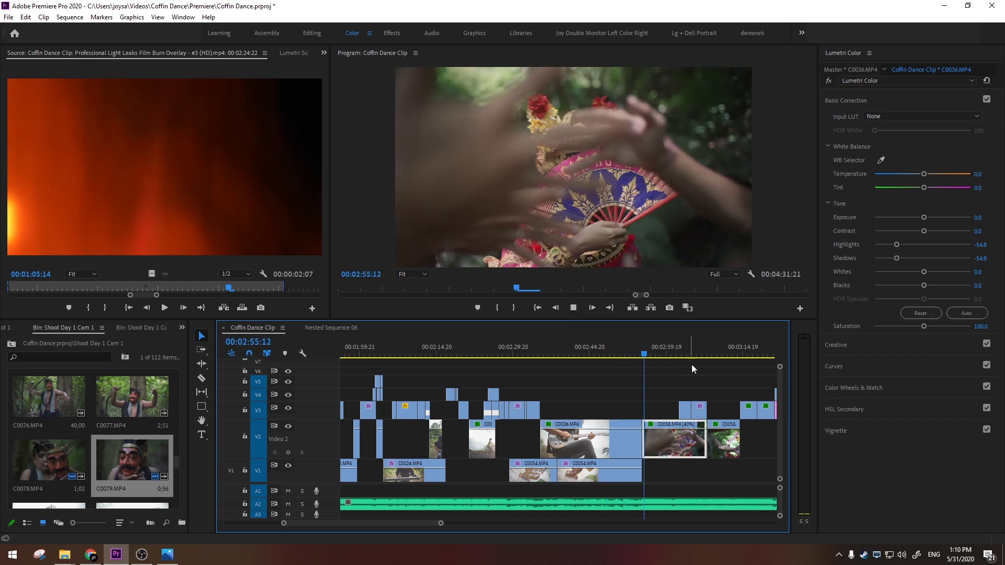
pyautogui.press('-')
pyautogui.press('-')
pyautogui.press('=')
pyautogui.press('=')
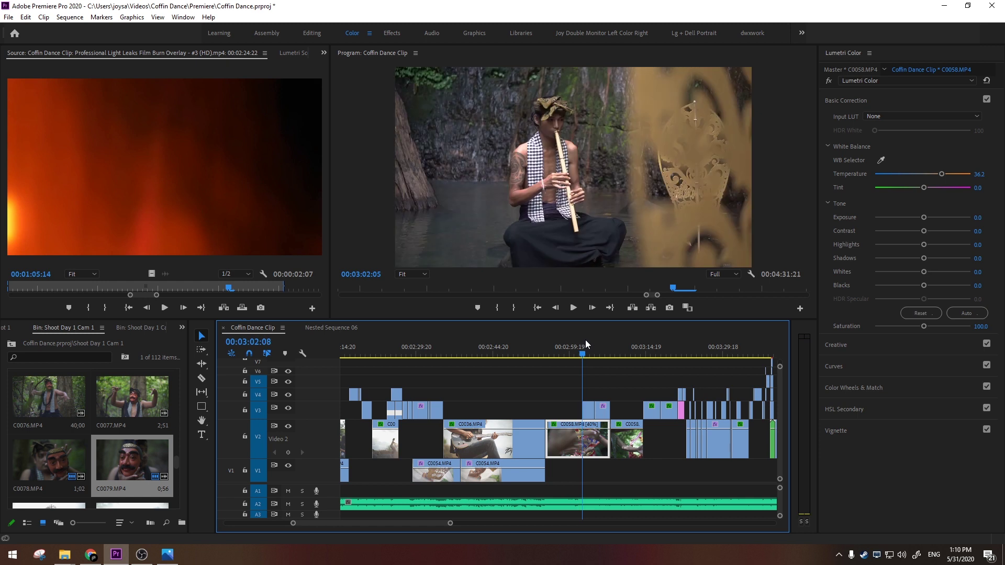
# Scrub the hands-and-fan shot between 00:03:00:02 and 00:03:01:22 and inspect that frame in the maximized Program Monitor
pyautogui.click(570, 344)
pyautogui.moveTo(570, 343); pyautogui.dragTo(574, 345)
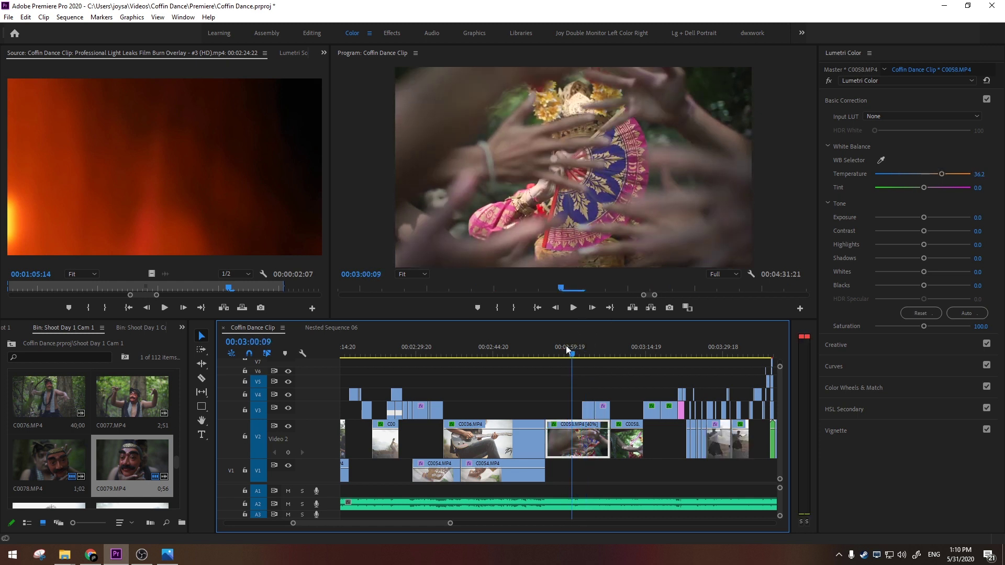
pyautogui.click(570, 347)
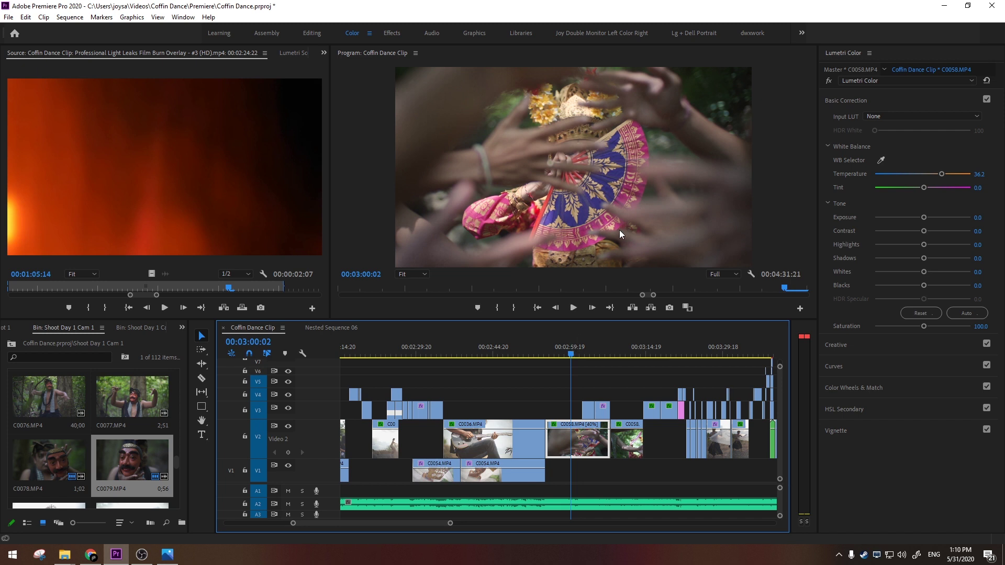
pyautogui.moveTo(572, 346)
pyautogui.mouseDown()
pyautogui.moveTo(583, 336)
pyautogui.moveTo(607, 346)
pyautogui.moveTo(583, 350)
pyautogui.mouseUp()
pyautogui.click(772, 196)
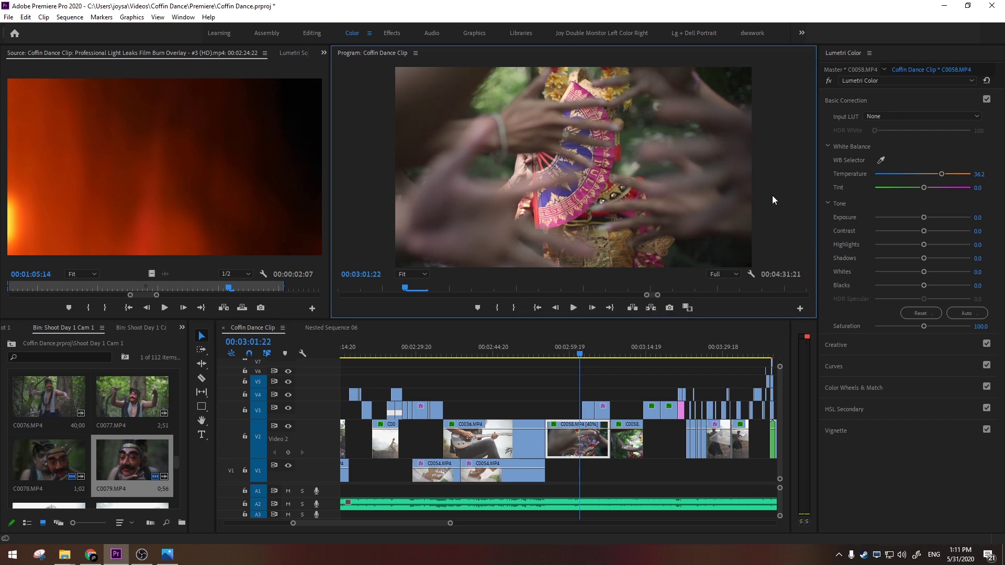
pyautogui.press('`')
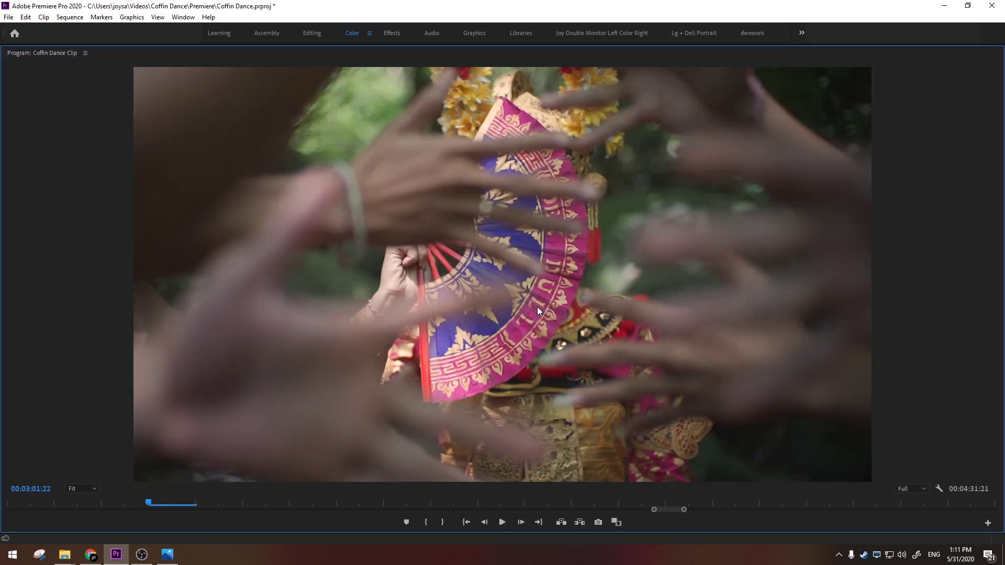
pyautogui.press('`')
# Fast-forward from the fan shot through the following clips and stop at 00:03:50:02
pyautogui.moveTo(600, 341); pyautogui.dragTo(618, 344)
pyautogui.press('l')
pyautogui.press('l')
pyautogui.press('l')
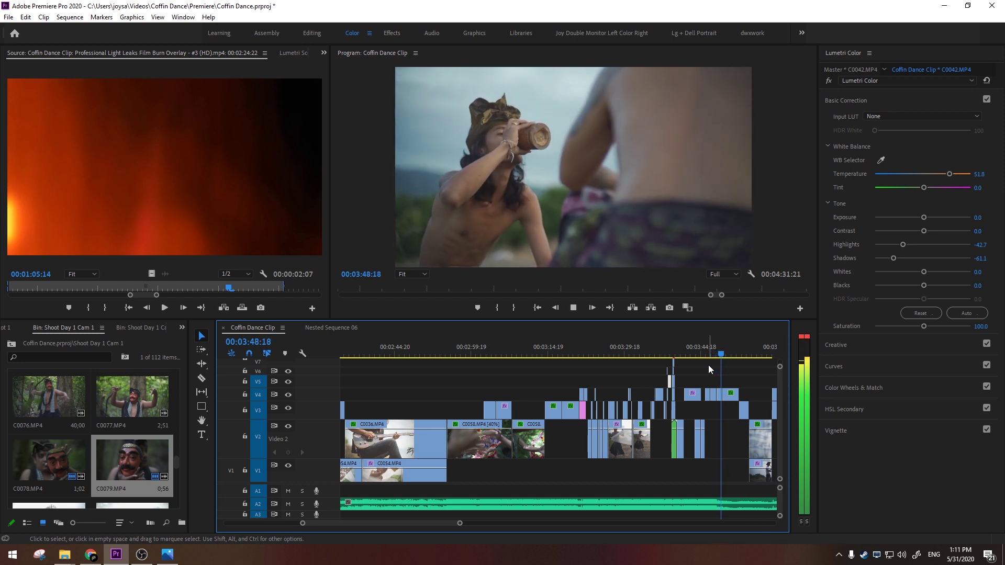
pyautogui.press('space')
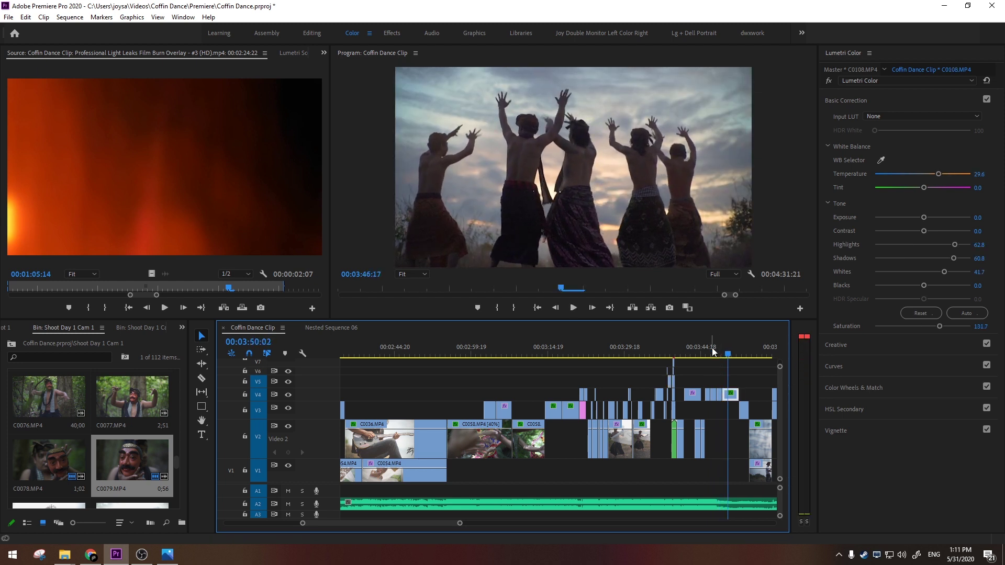
# Replay the drinking shots from 00:03:46:17 and scrub back to the C0089.MP4 frame at 00:03:48:10
pyautogui.click(711, 353)
pyautogui.press('space')
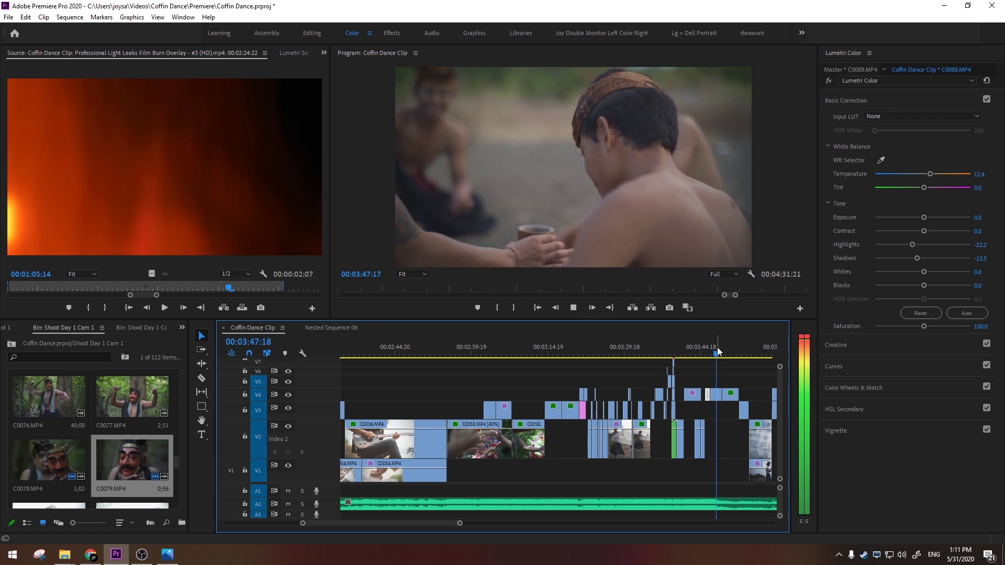
pyautogui.press('space')
pyautogui.press('=')
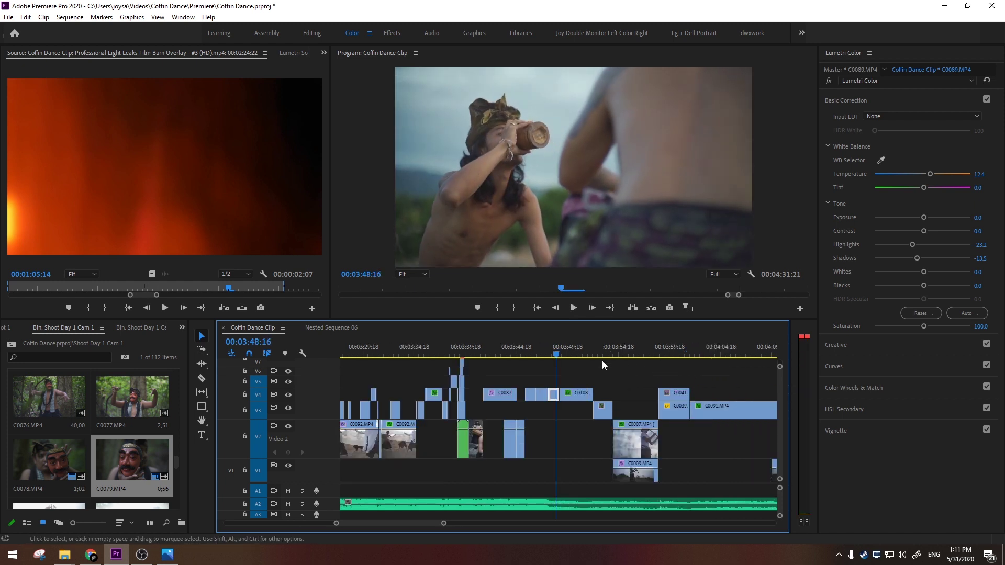
pyautogui.moveTo(558, 350); pyautogui.dragTo(555, 347)
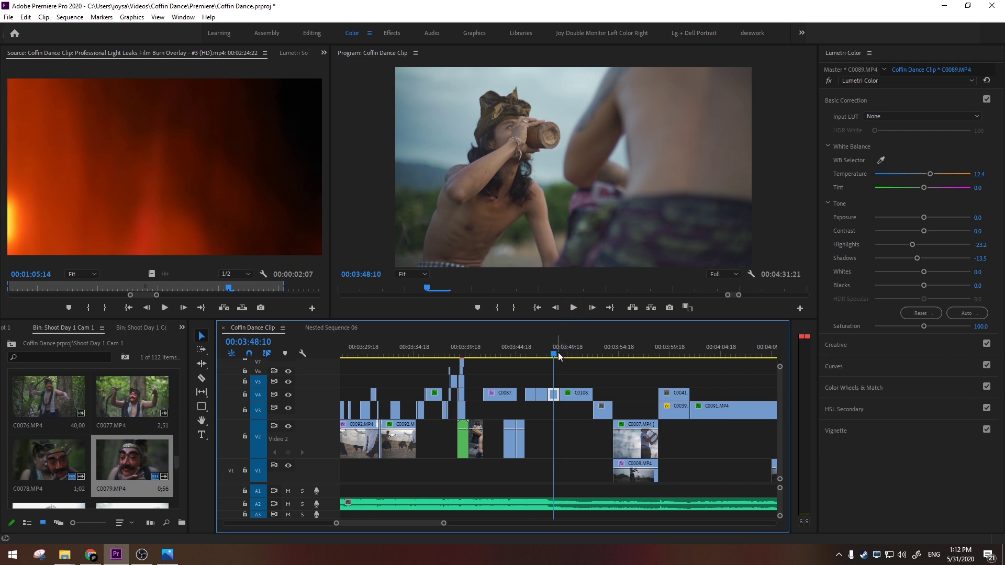
# Play the C0007.MP4 flute double exposure near 00:03:58:05 and the C0091.MP4 shot, stopping at the C0101.MP4 overlay at 00:04:17:04
pyautogui.moveTo(529, 348); pyautogui.dragTo(651, 342)
pyautogui.press('space')
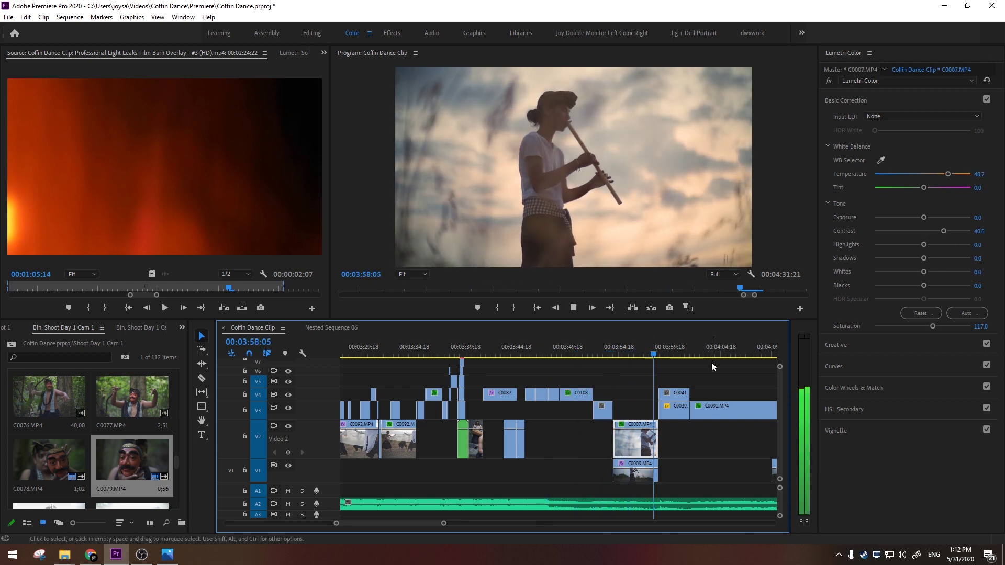
pyautogui.press('-')
pyautogui.press('-')
pyautogui.press('=')
pyautogui.click(574, 351)
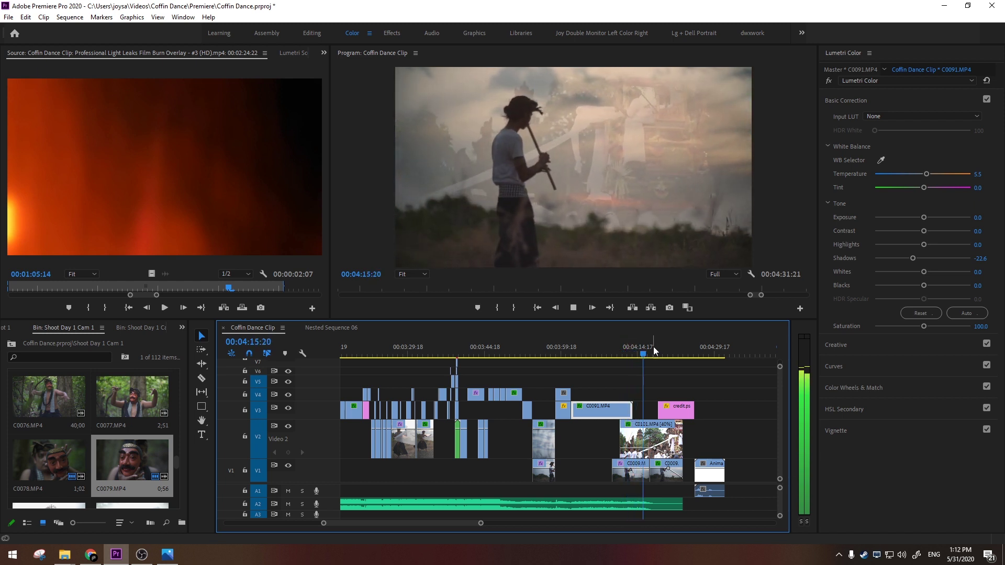
pyautogui.press('space')
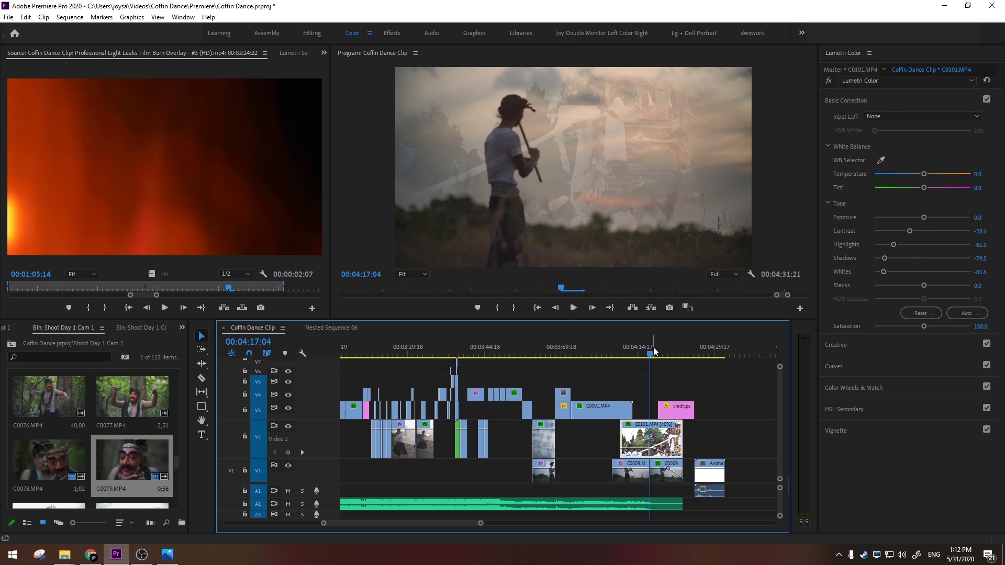
# Hide track V1 to isolate the masked C0101.MP4 ceremony overlay and scrub it from 00:04:14:23 to 00:04:18:03
pyautogui.click(646, 348)
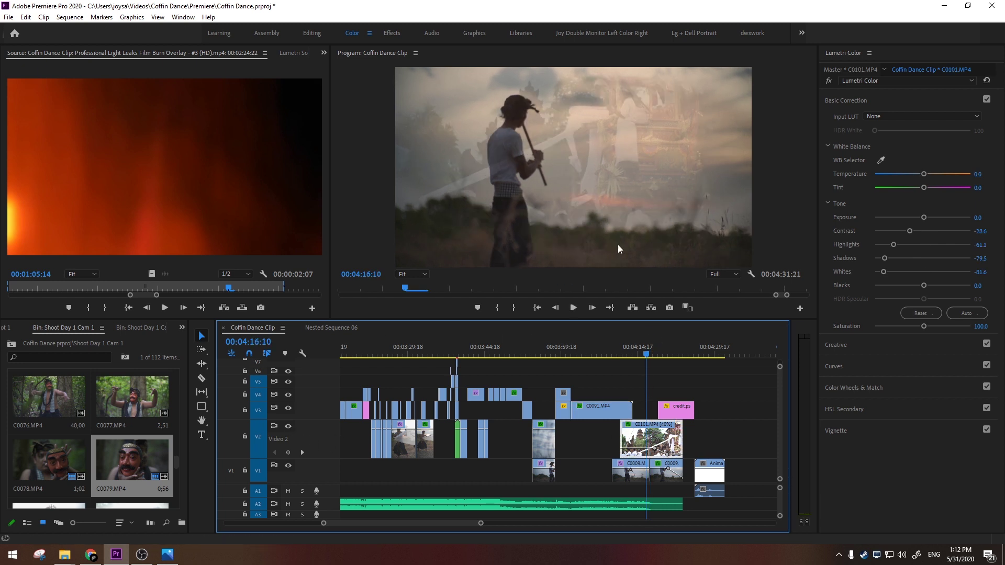
pyautogui.click(288, 465)
pyautogui.click(633, 350)
pyautogui.moveTo(633, 349); pyautogui.dragTo(641, 350)
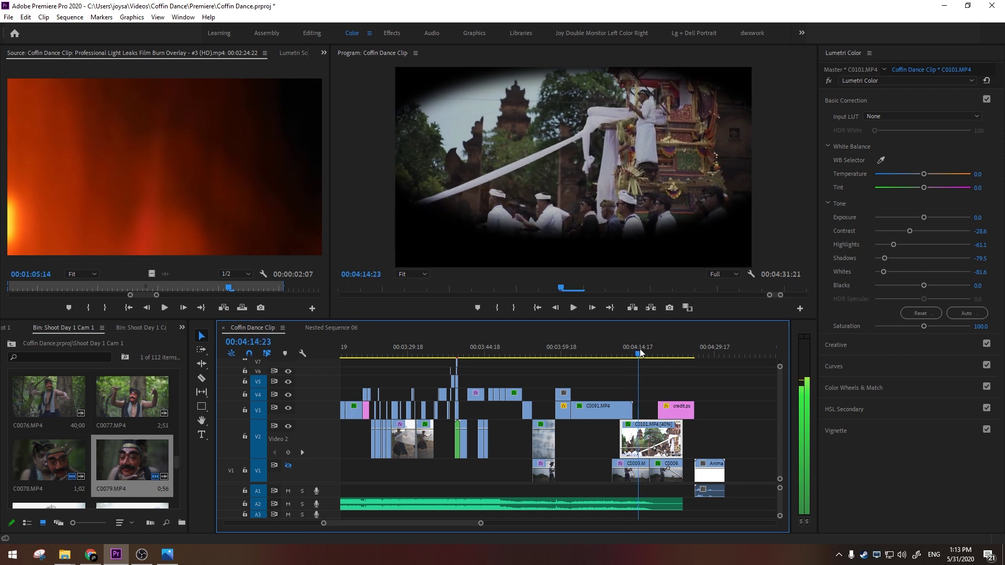
pyautogui.moveTo(640, 352); pyautogui.dragTo(655, 347)
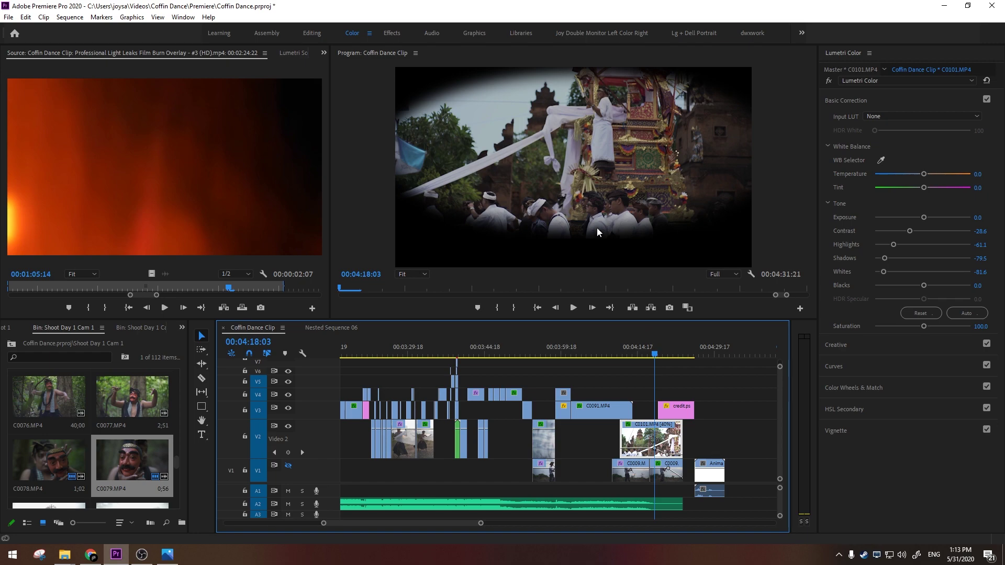